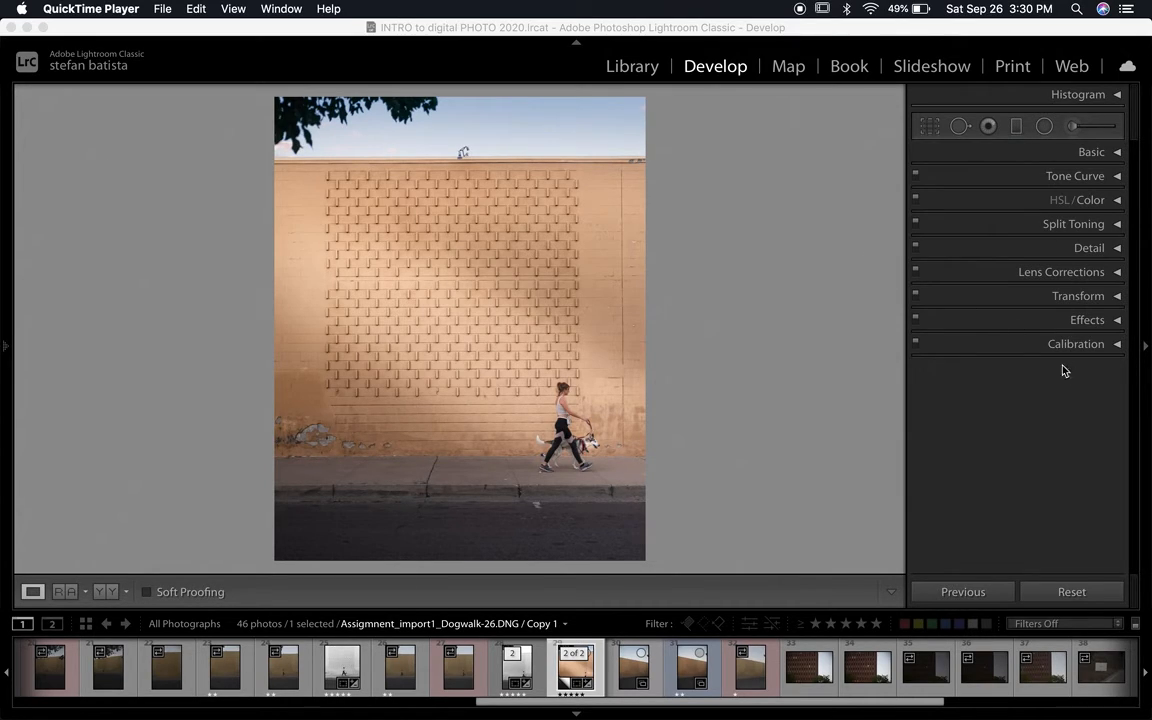
Examine the Basic and HSL/Color adjustments of the color dog-walk photo, including its individual hue values
left_click(1090, 156)
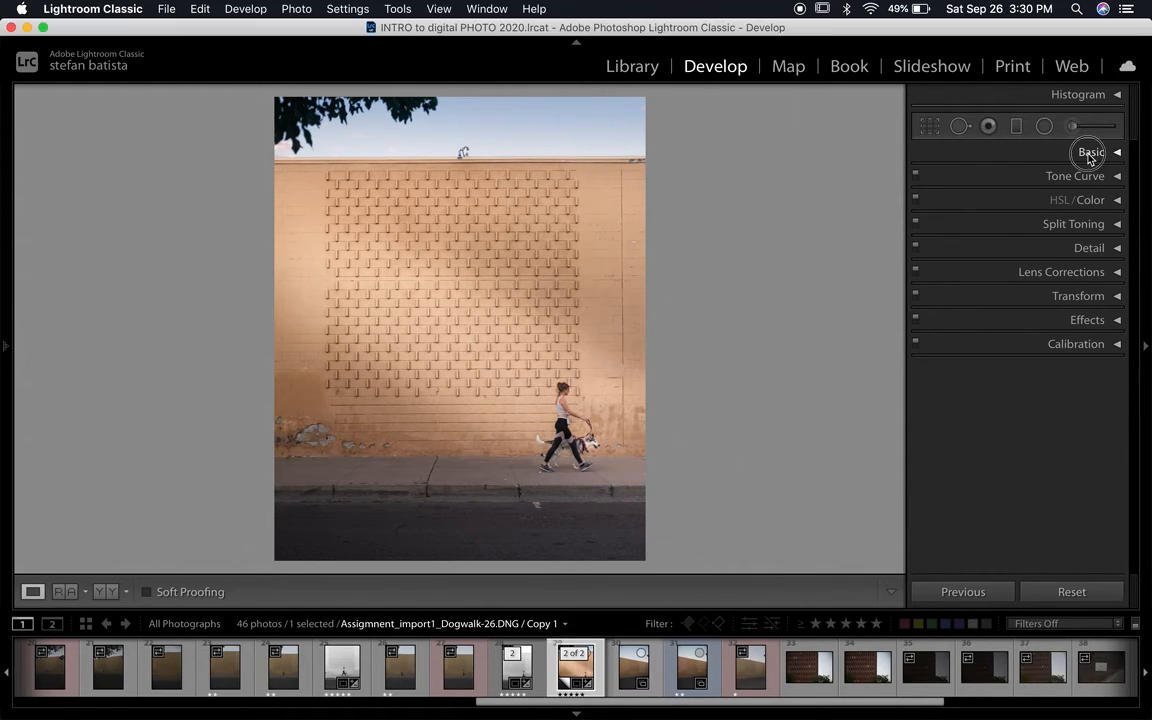
left_click(1090, 156)
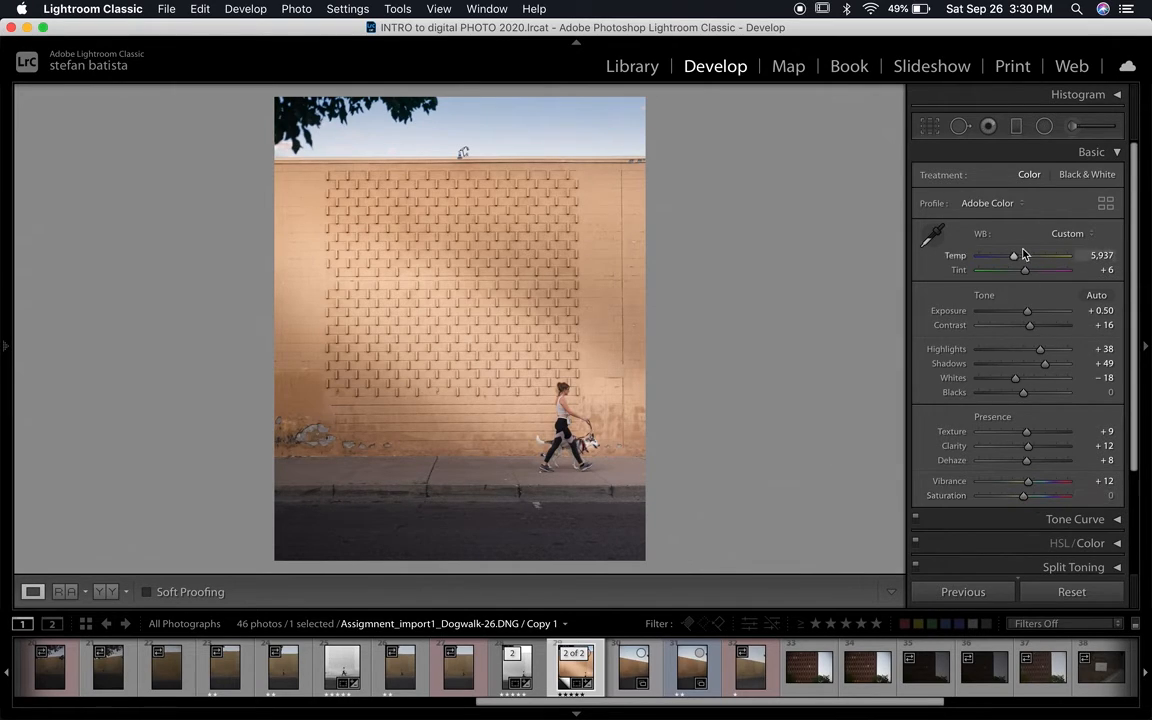
left_click(1088, 543)
scroll(998, 380, "down", 3)
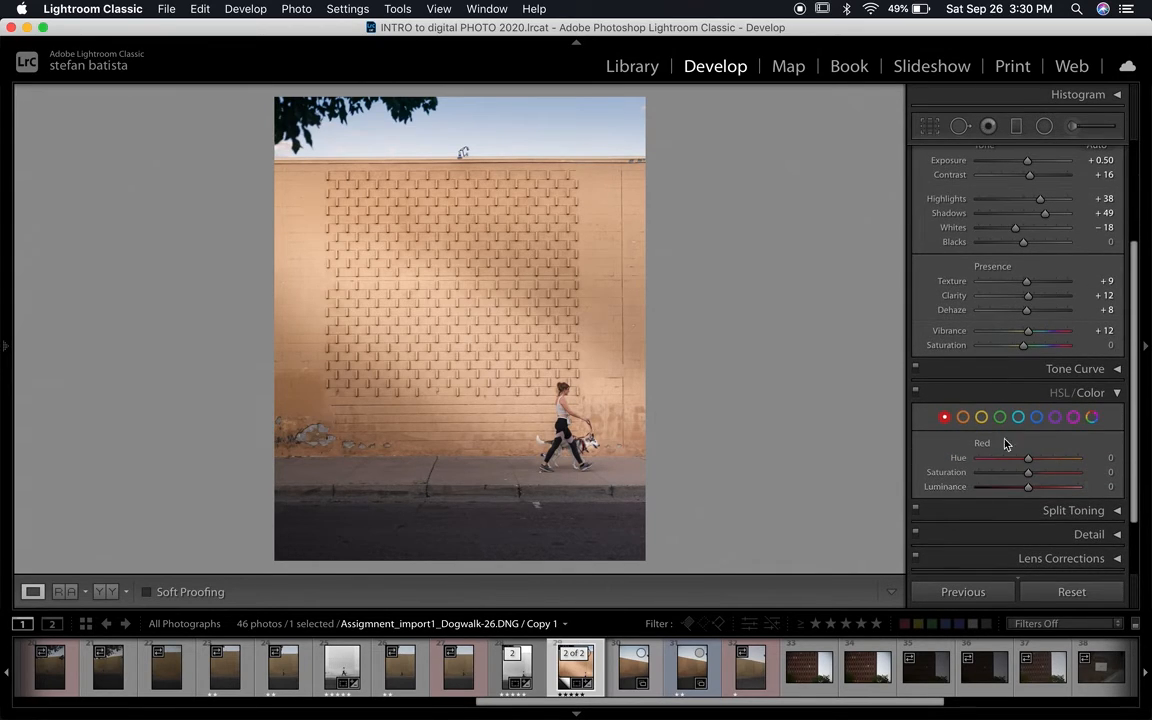
left_click(1058, 392)
scroll(1007, 467, "down", 1)
scroll(1008, 467, "down", 2)
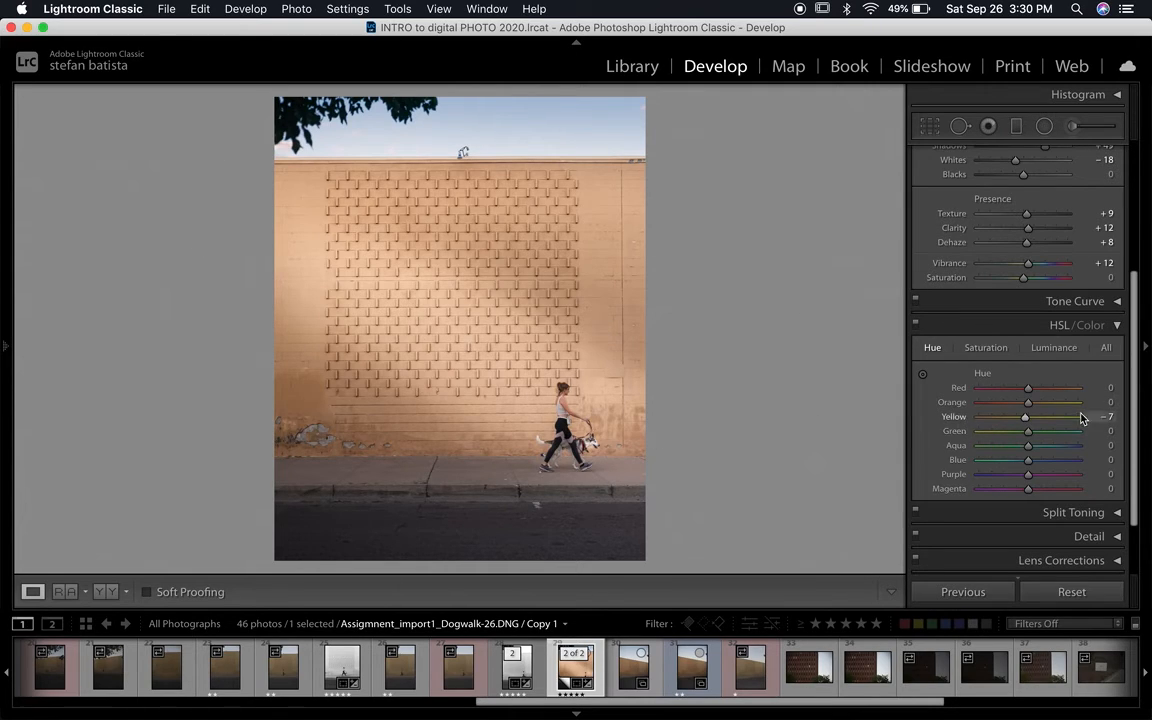
left_click(1117, 325)
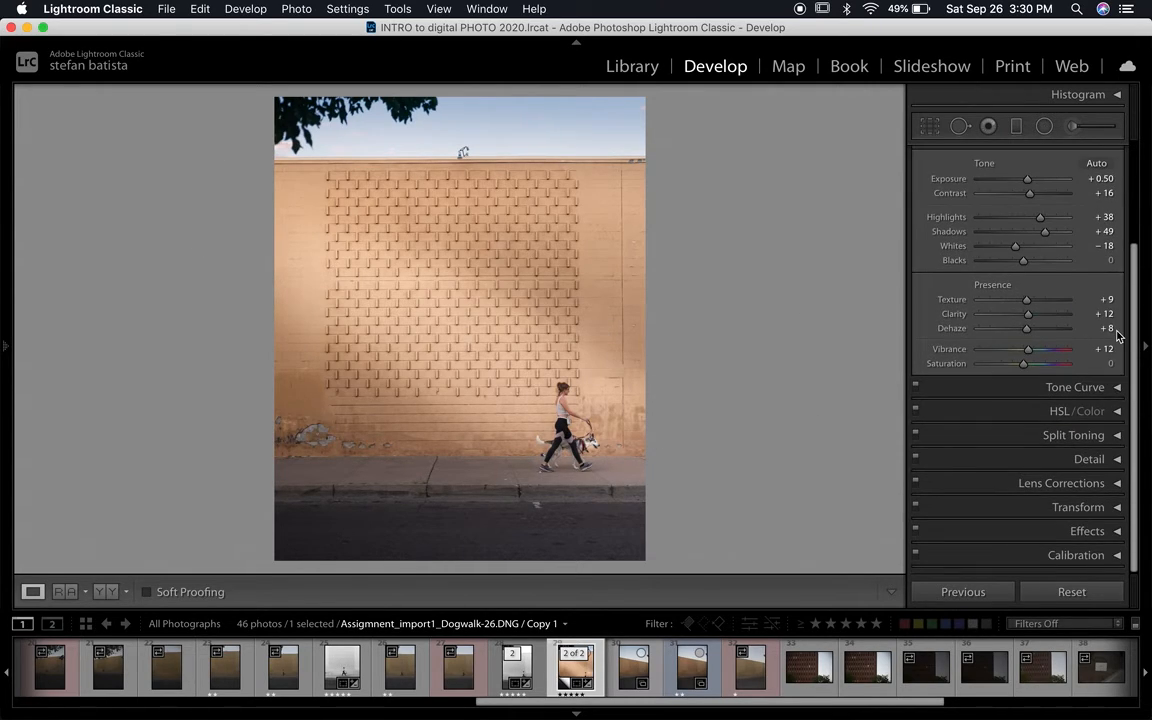
scroll(988, 481, "up", 5)
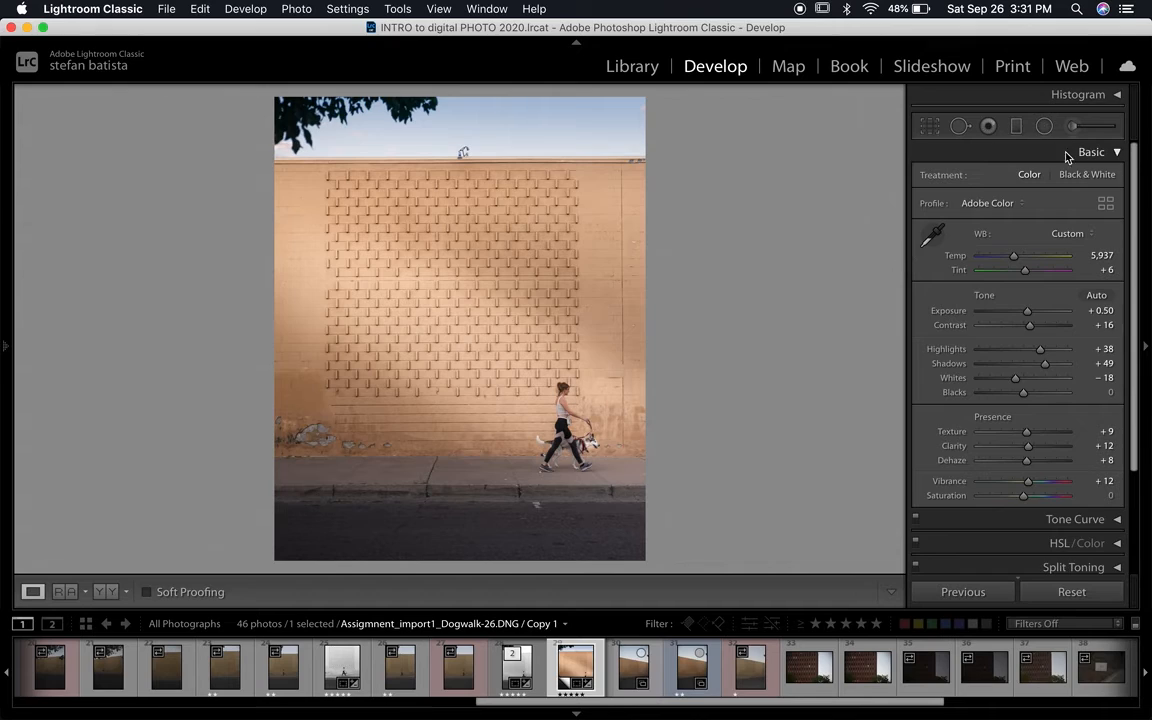
left_click(1116, 155)
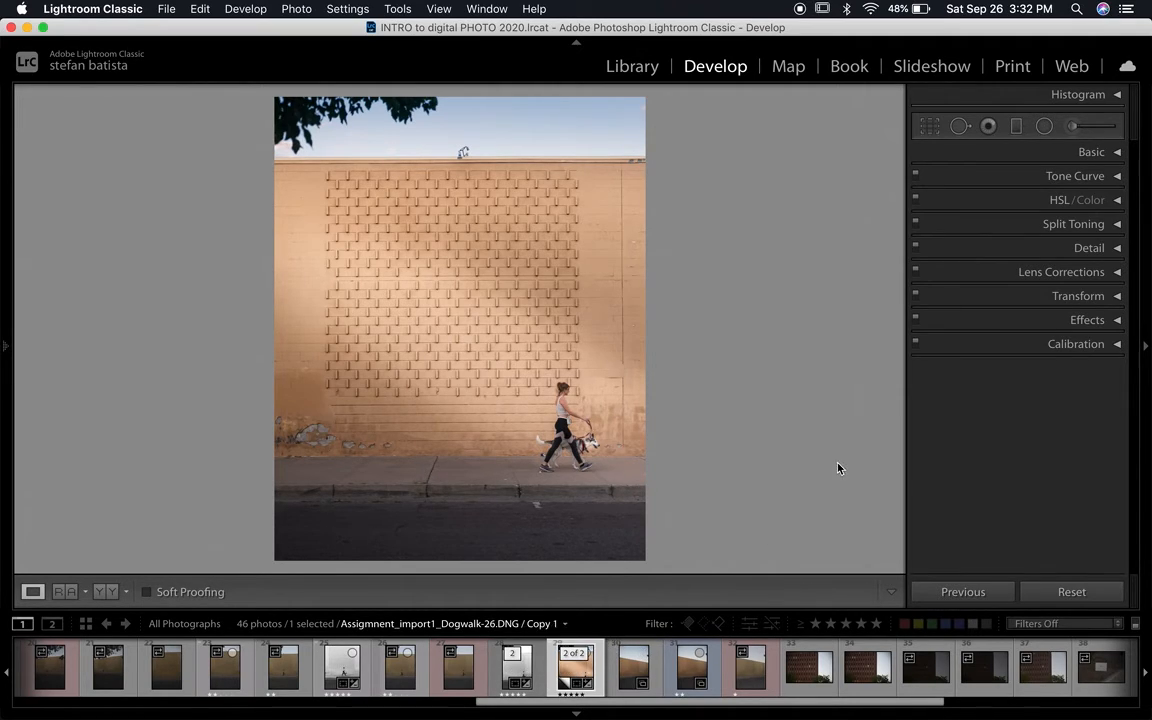
right_click(576, 672)
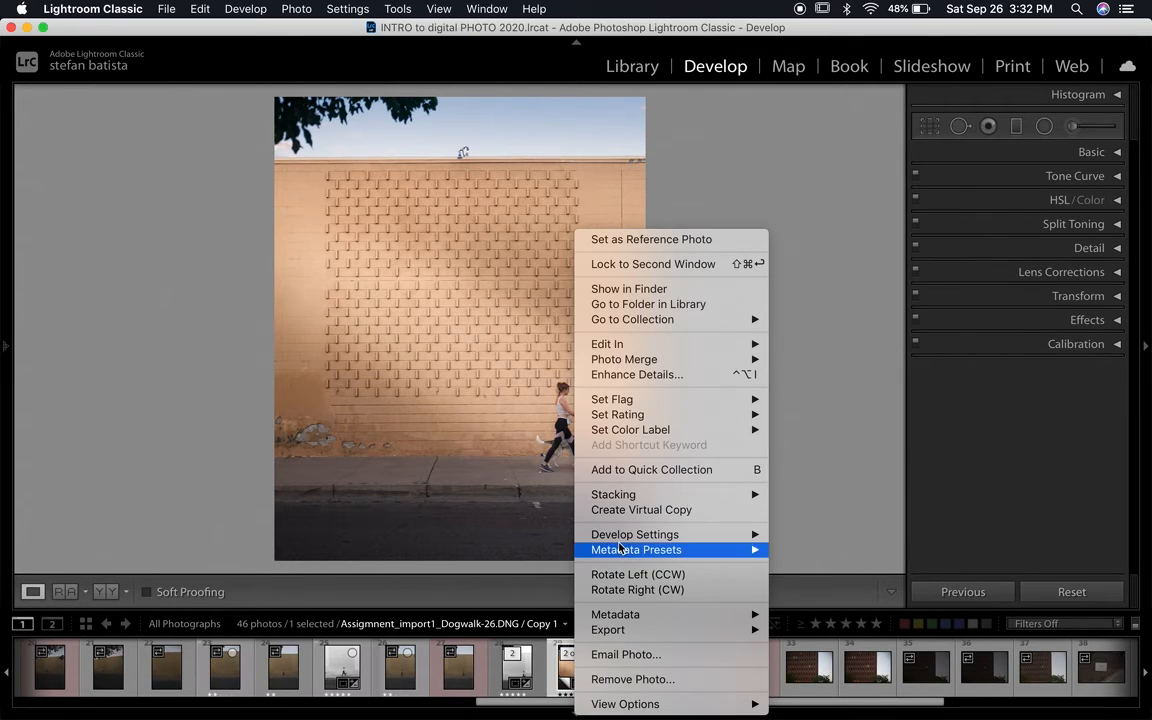
mouse_move(660, 547)
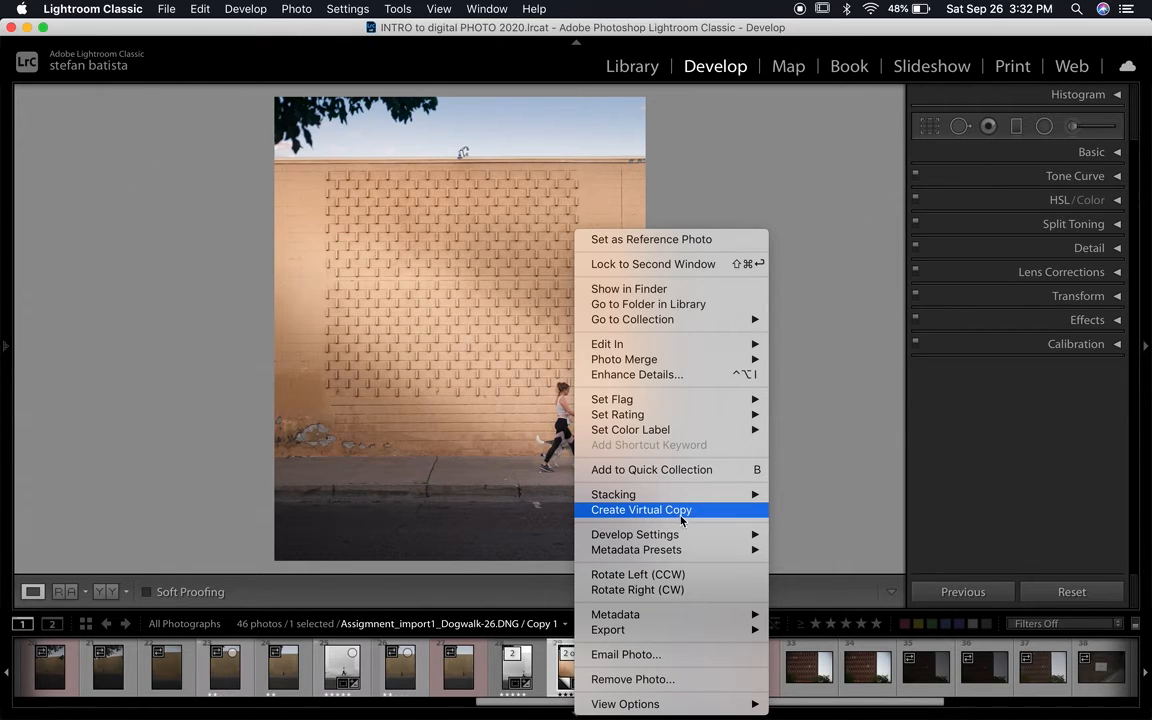
left_click(830, 528)
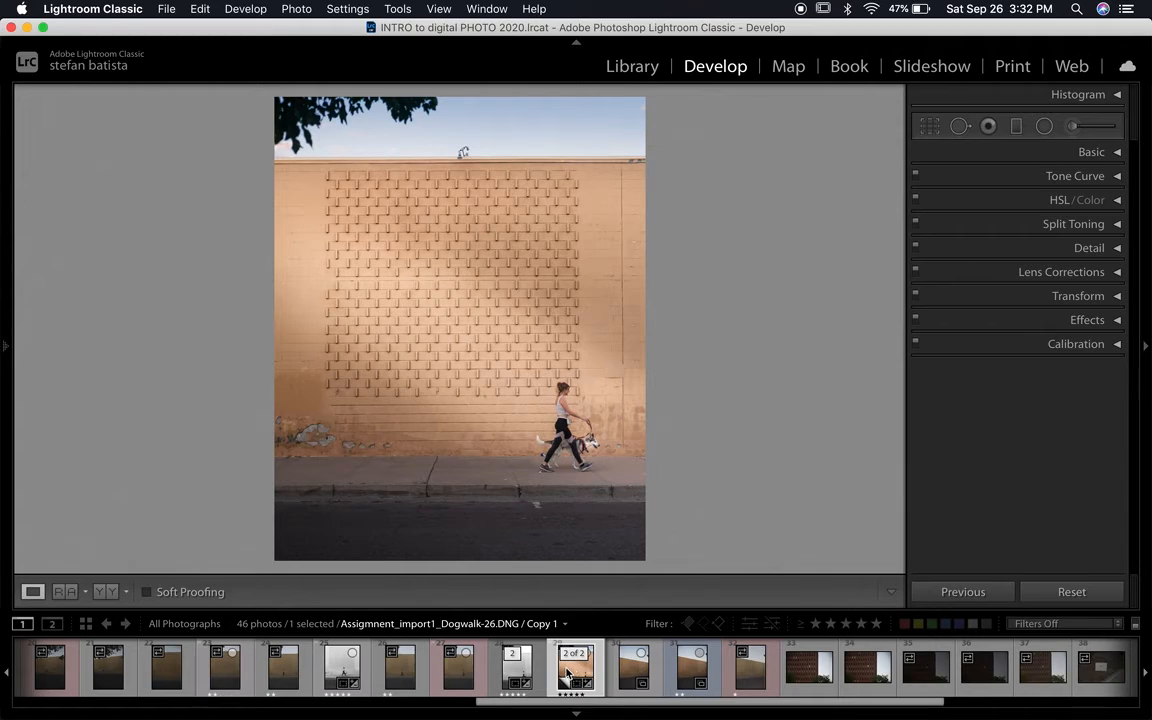
Compare the black-and-white original of the dog-walk photo with its color virtual copy
left_click(541, 670)
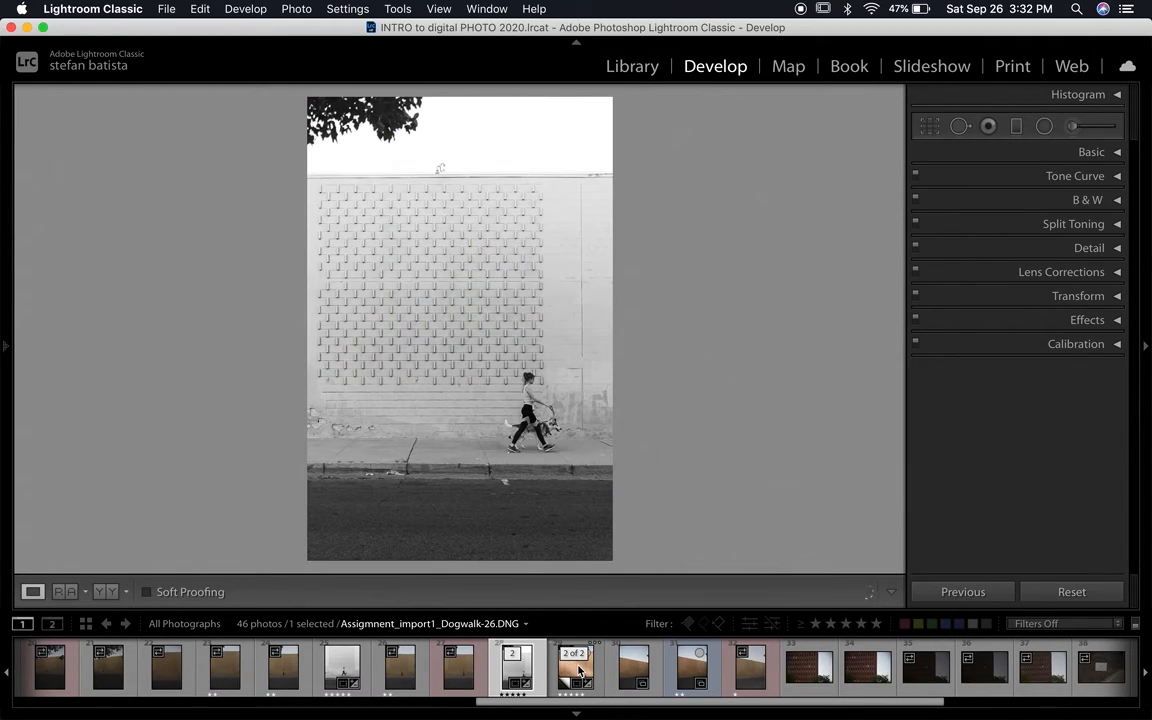
left_click(578, 670)
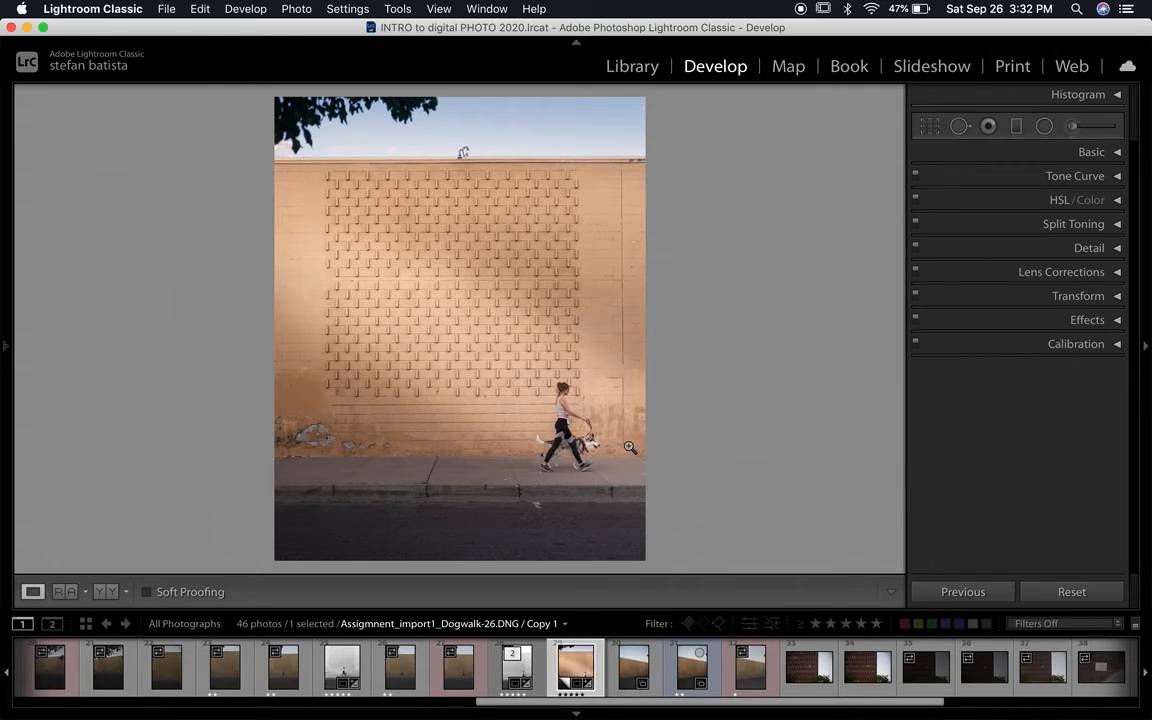
left_click(516, 670)
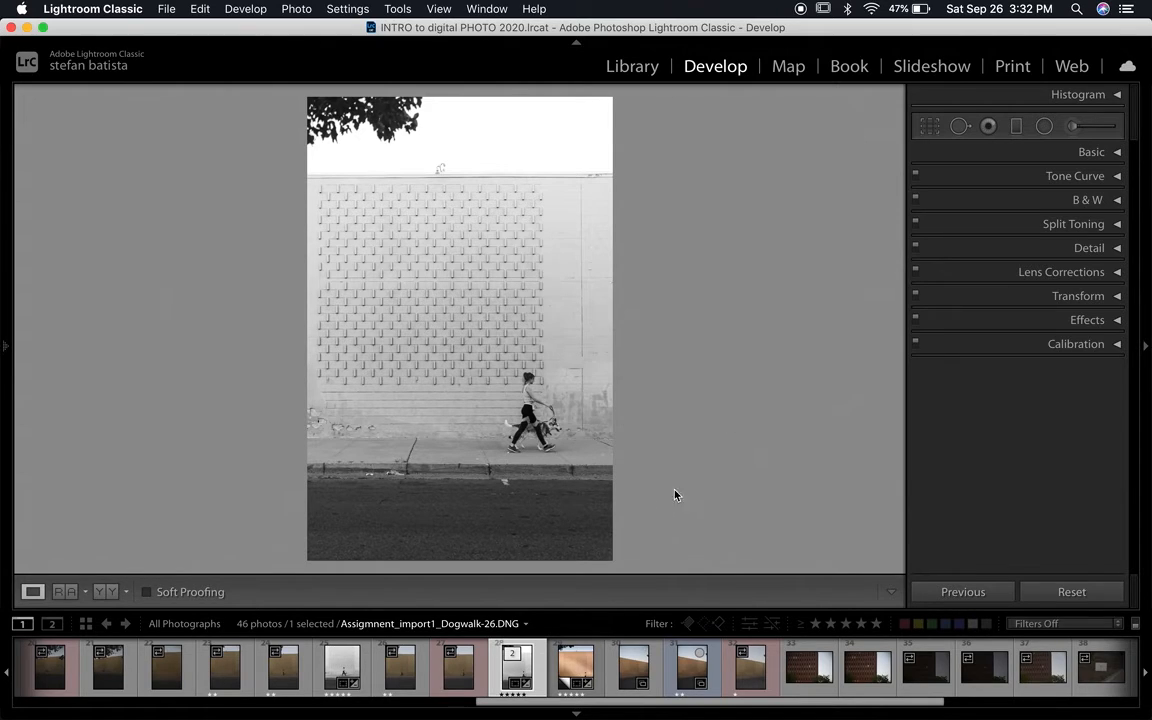
key("Right")
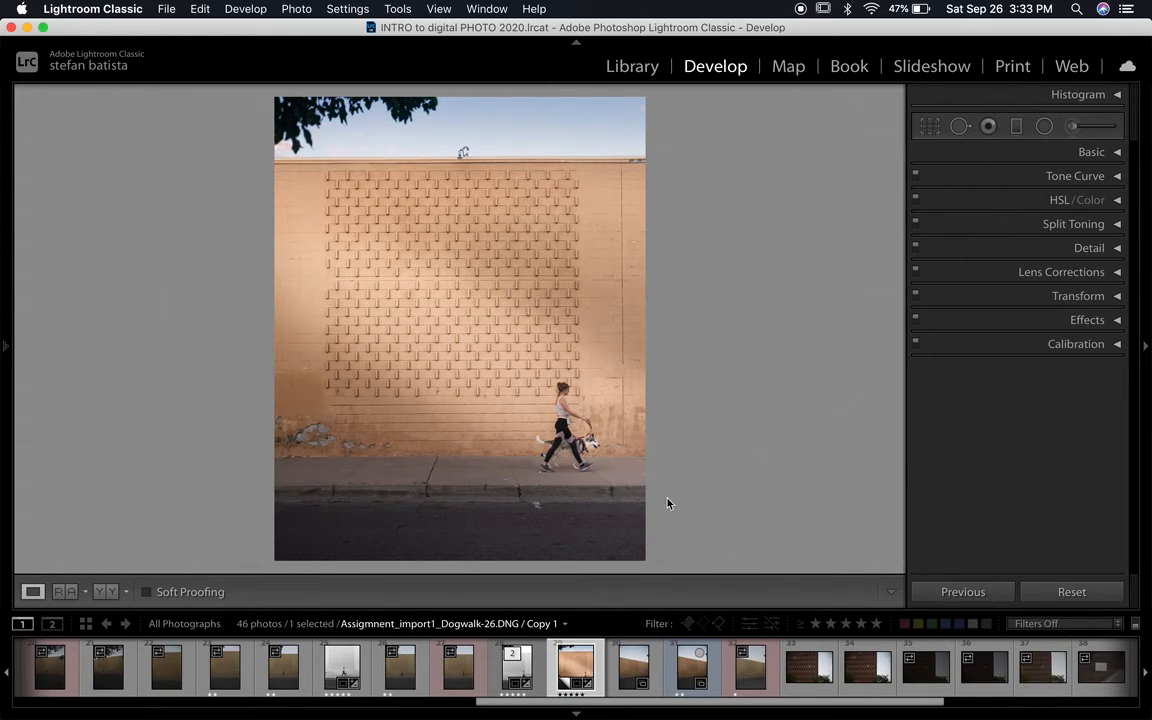
left_click(518, 673)
Review the Basic and HSL/Color settings of the color virtual copy
left_click(1095, 152)
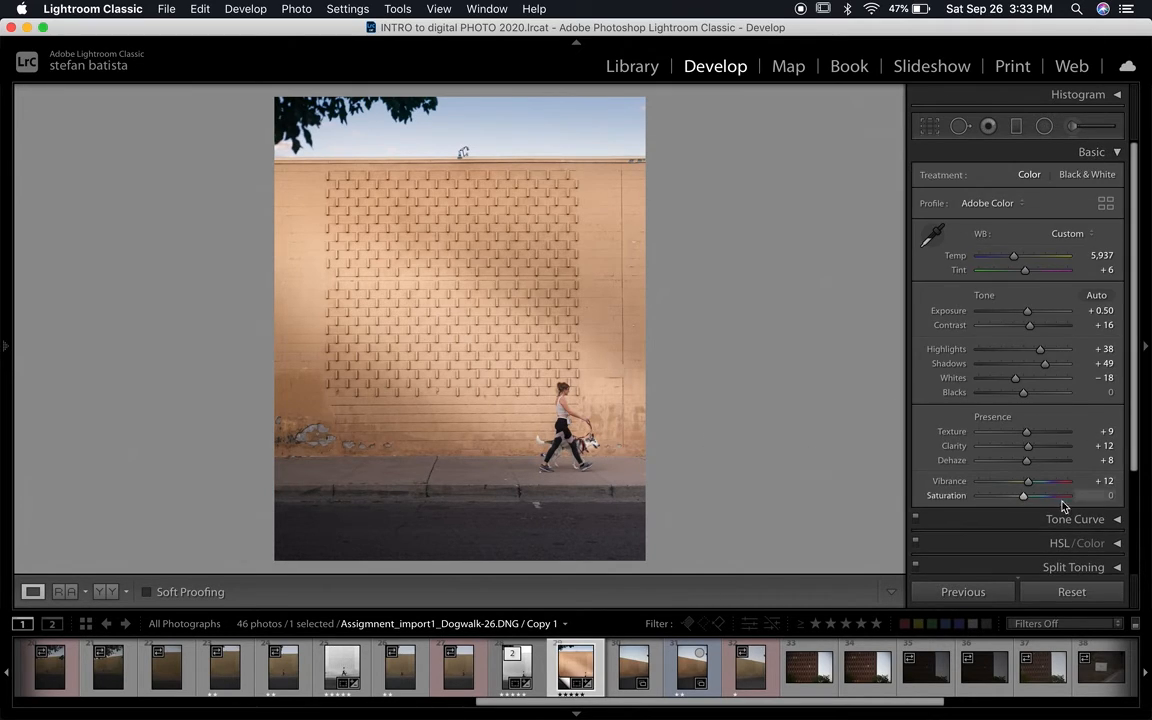
left_click(1092, 543)
scroll(1060, 260, "down", 3)
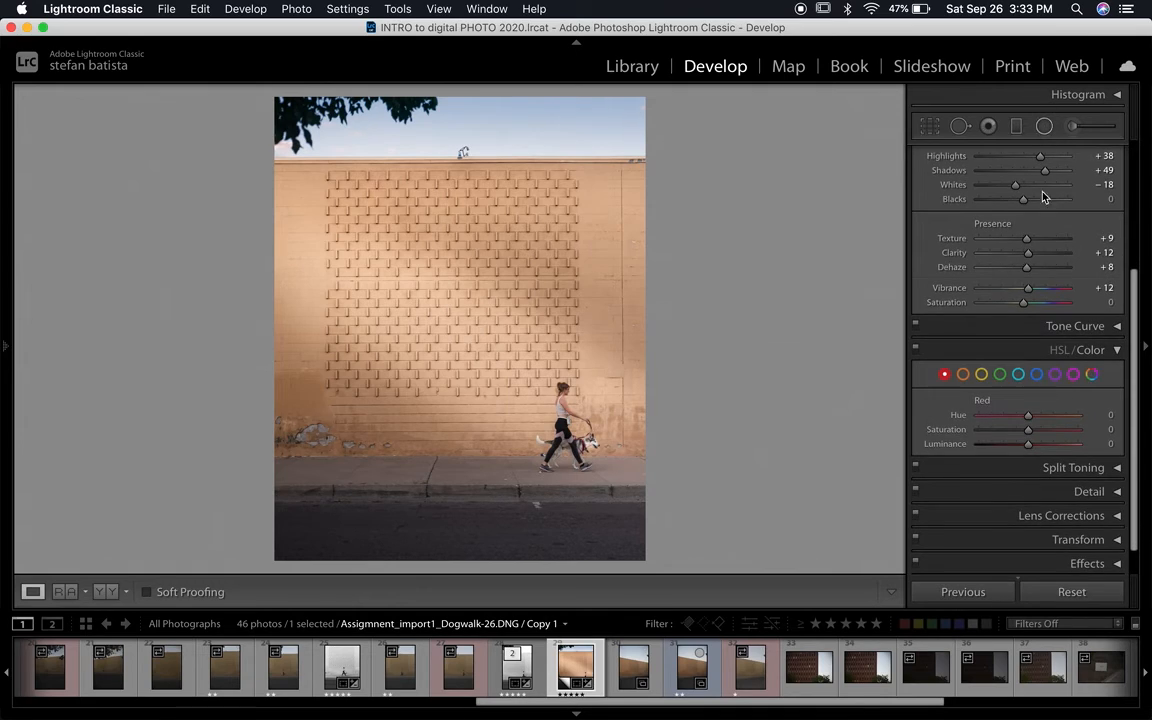
scroll(1044, 200, "up", 3)
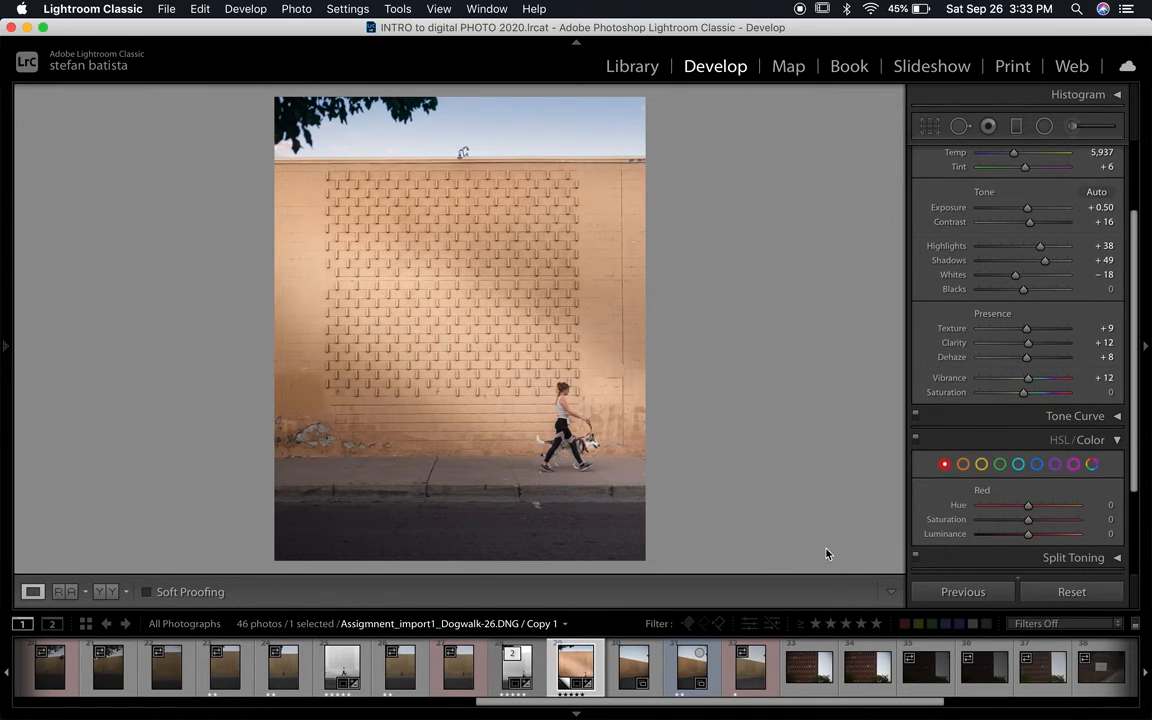
Try resetting all develop settings of the color virtual copy, and undo the reset
left_click(1071, 592)
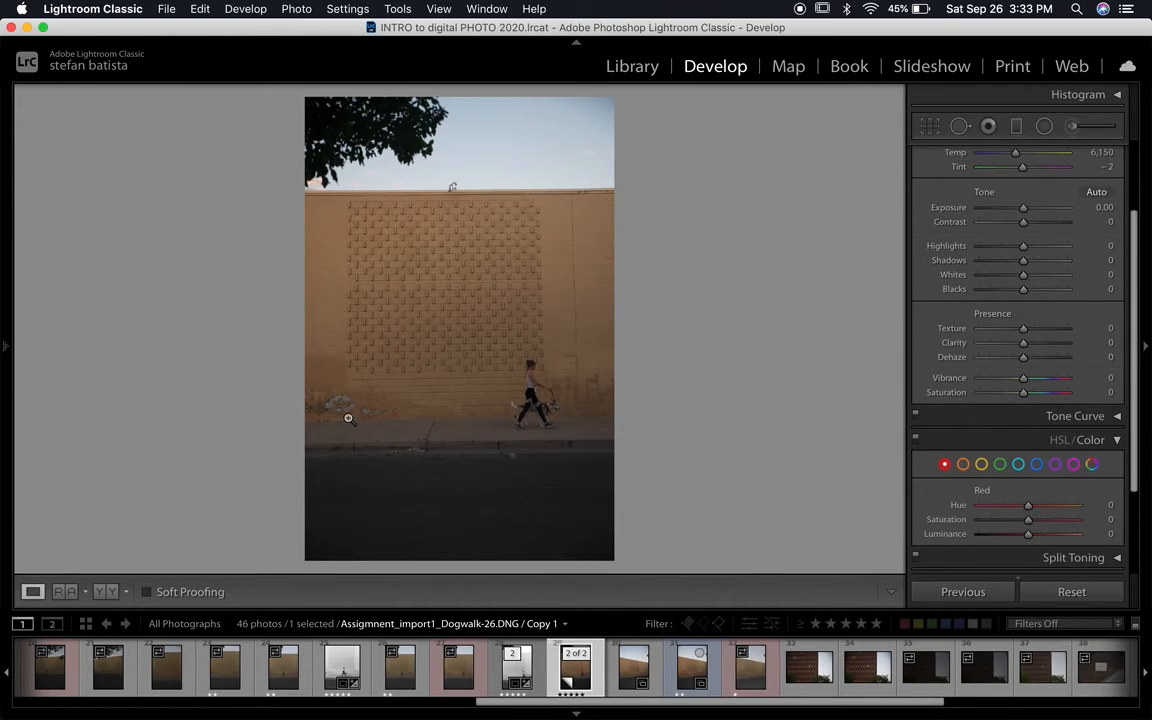
left_click(194, 12)
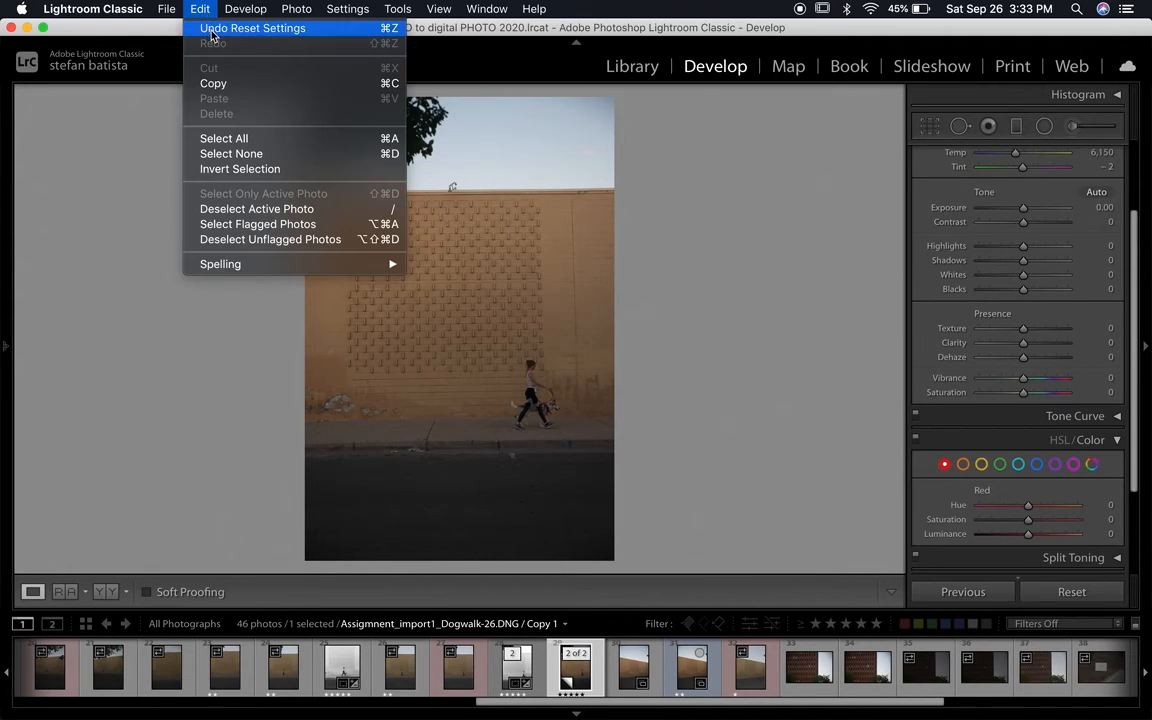
left_click(212, 36)
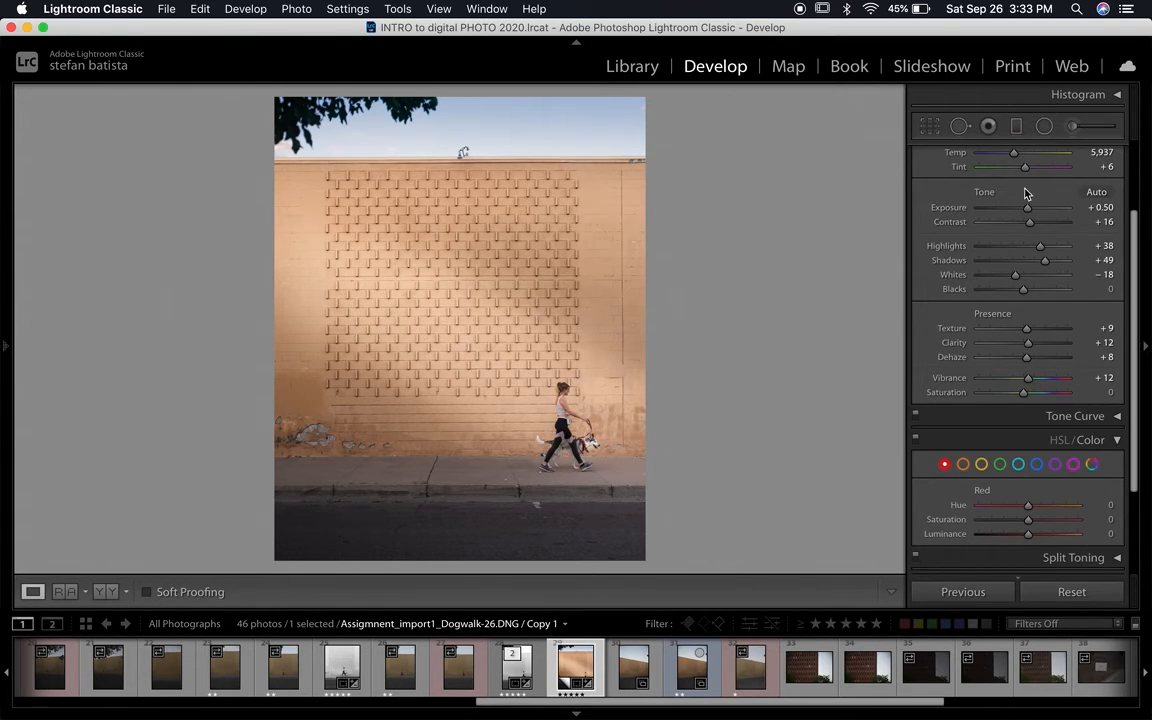
Collapse the Basic and HSL/Color adjustments and reset all develop settings of the color virtual copy
scroll(1020, 200, "down", 4)
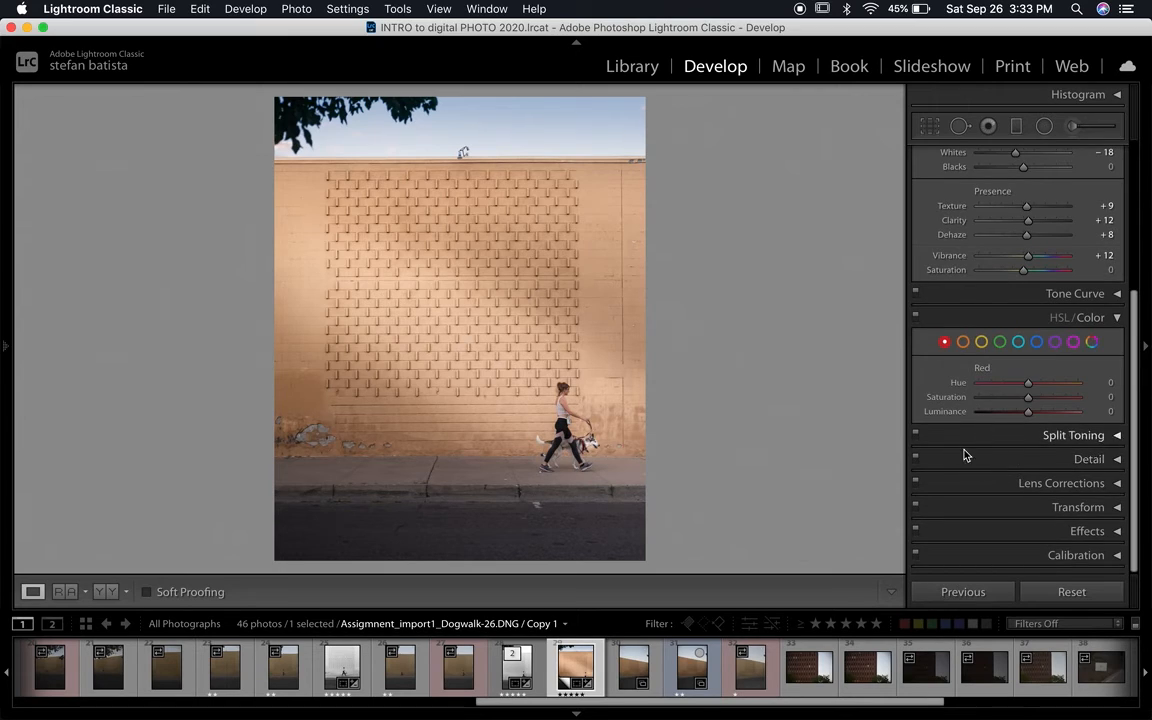
scroll(1050, 424, "up", 5)
left_click(1092, 156)
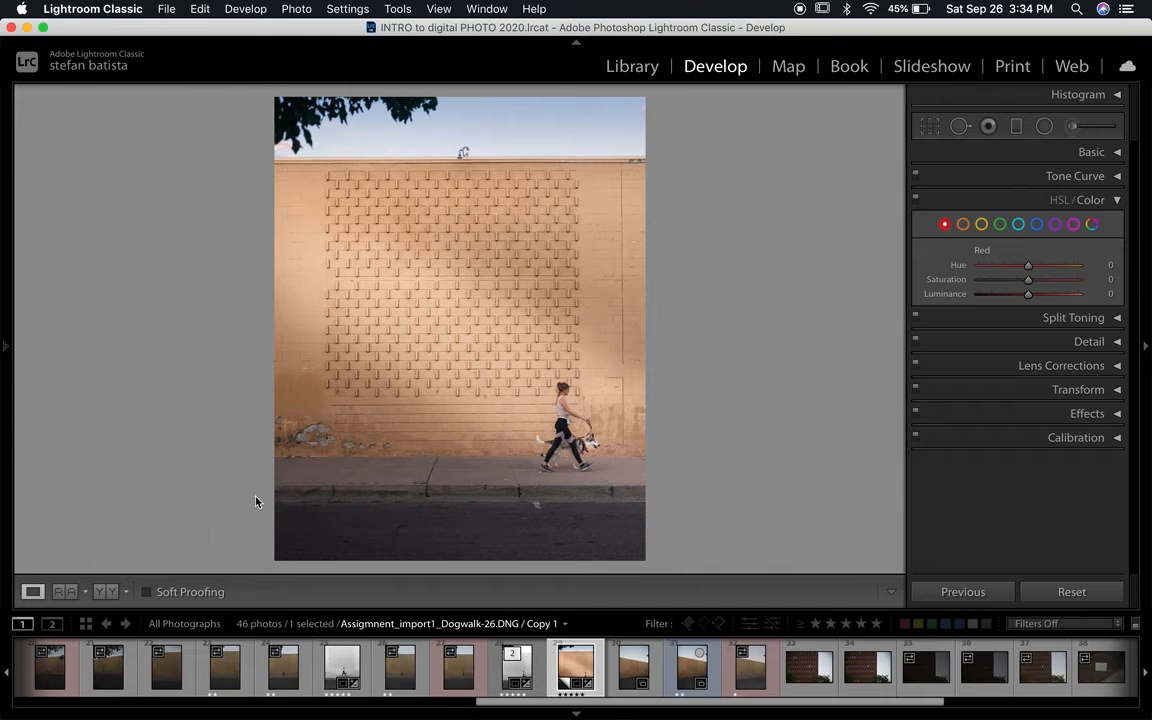
left_click(1118, 201)
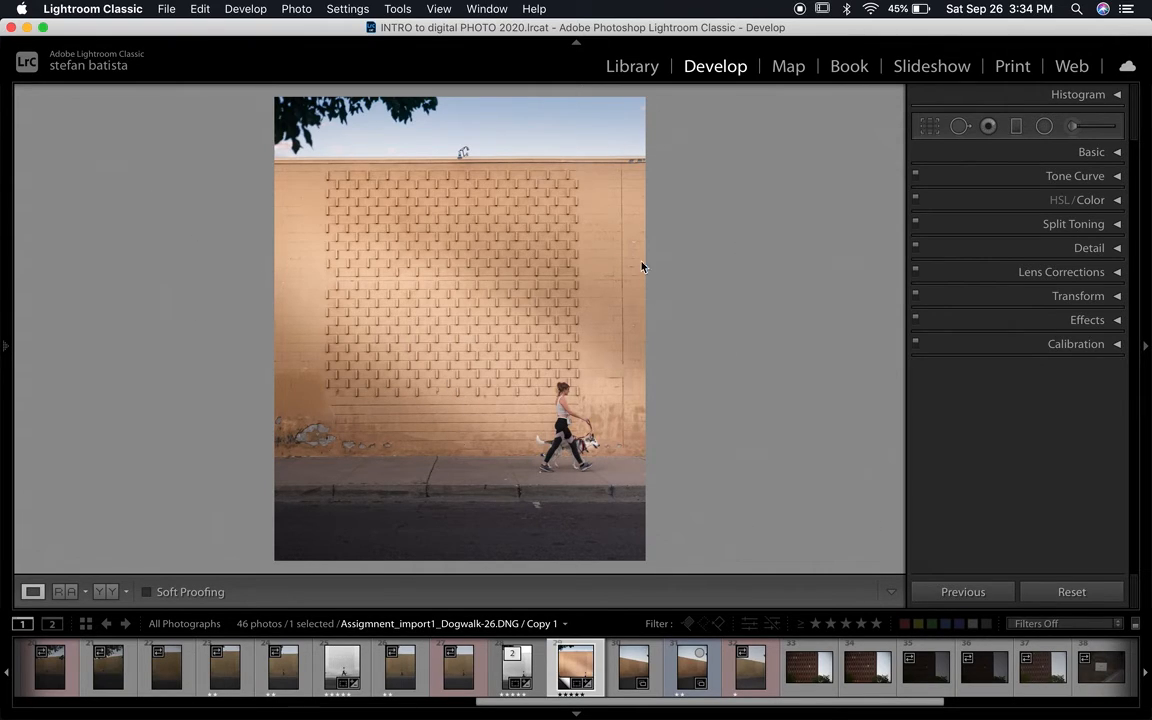
left_click(1072, 592)
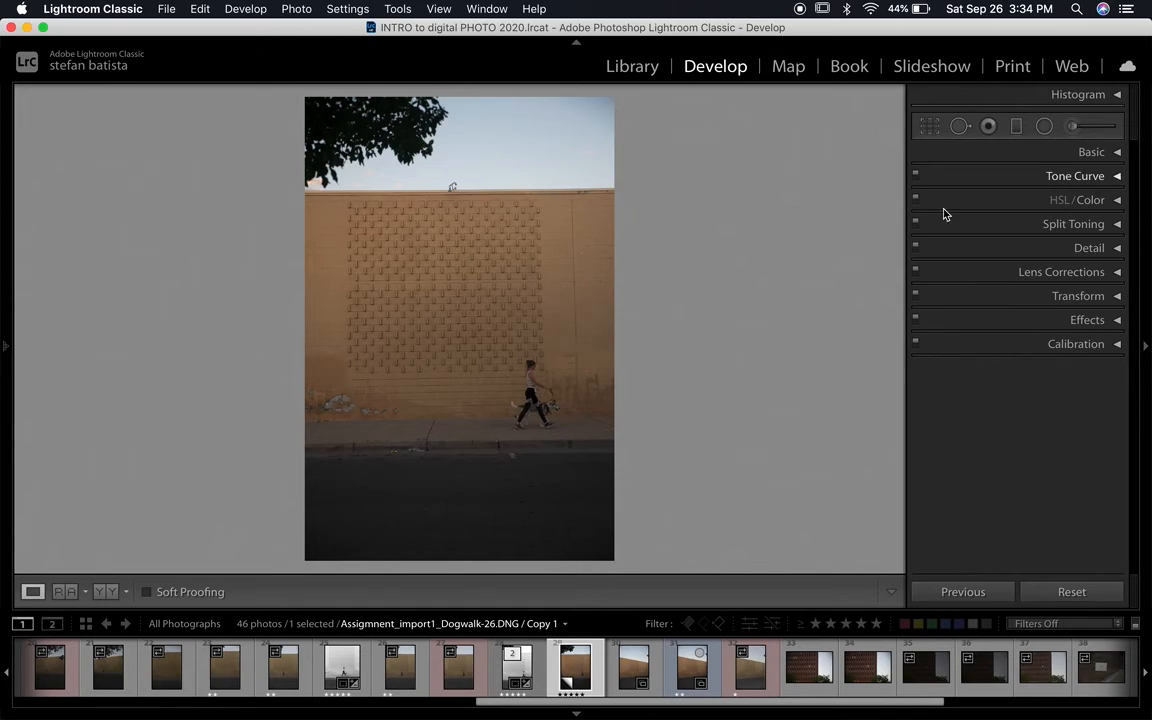
Crop the photo tighter at its Original aspect ratio with a 0.41 straightening angle, framing the wall pattern and the dog walker
left_click(931, 126)
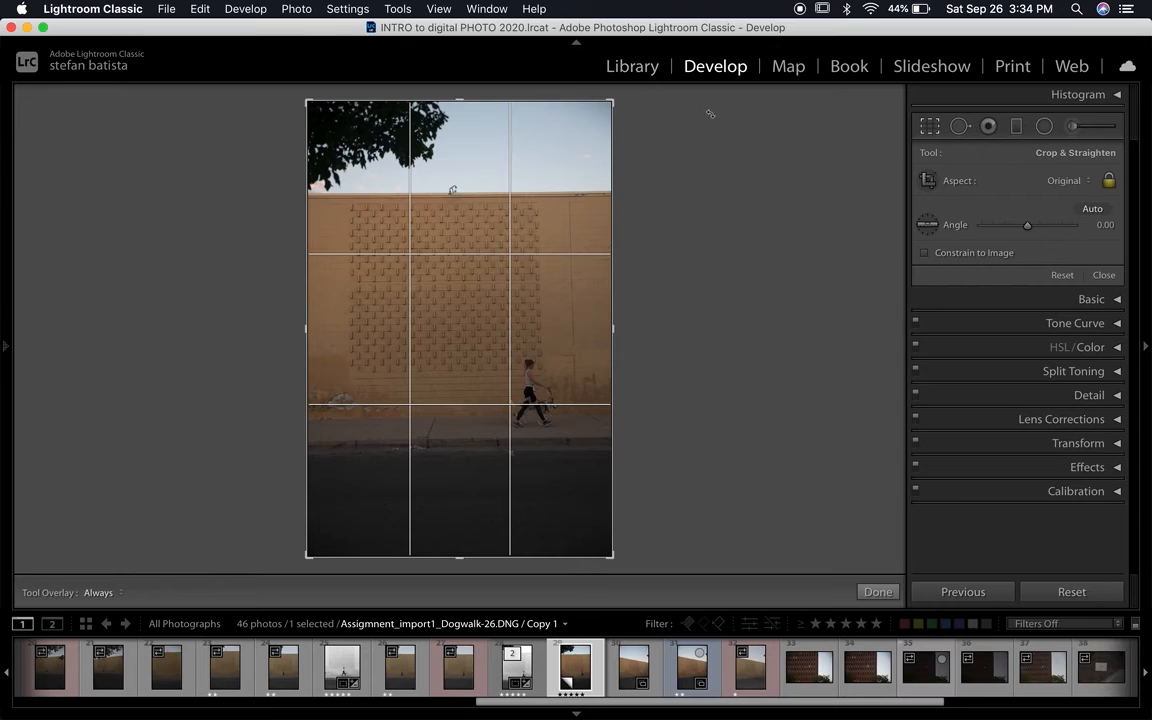
left_click_drag(610, 101, 529, 97)
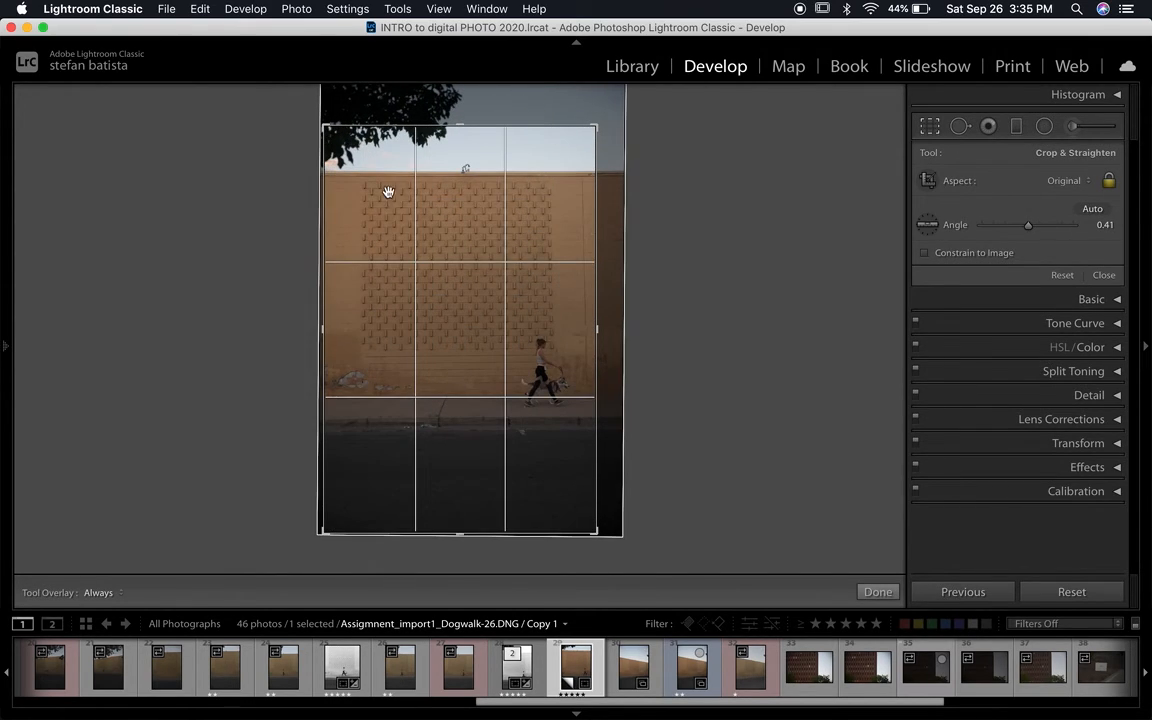
left_click_drag(378, 211, 360, 231)
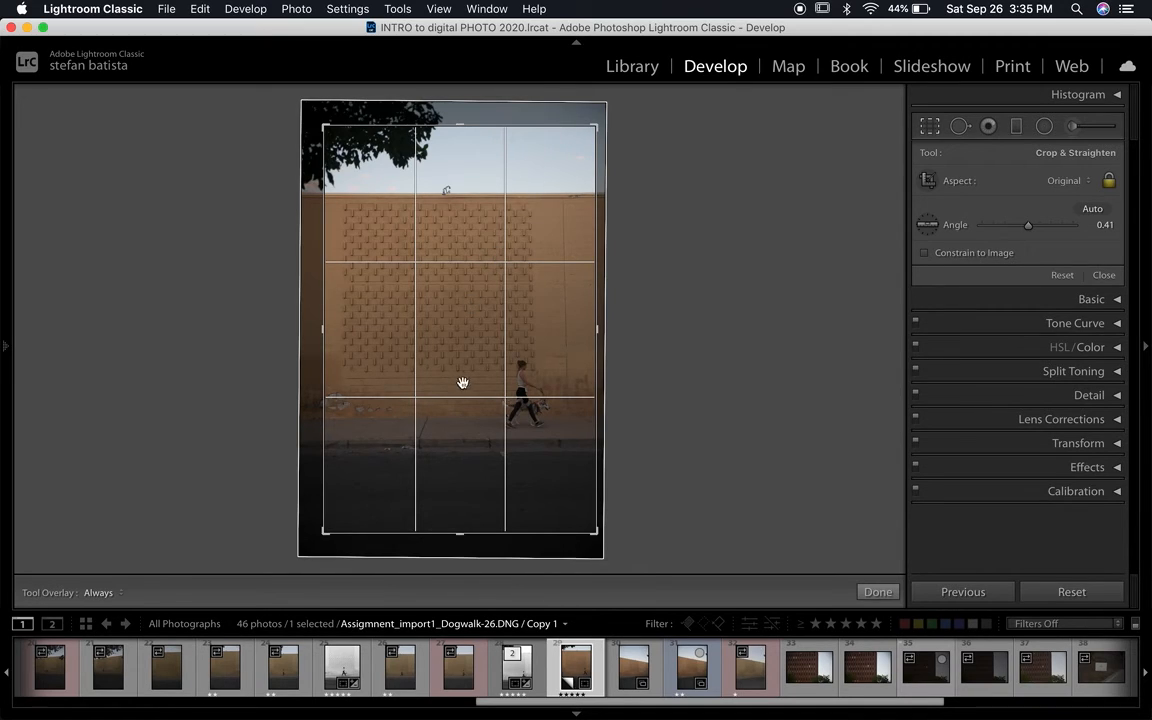
left_click_drag(387, 335, 386, 335)
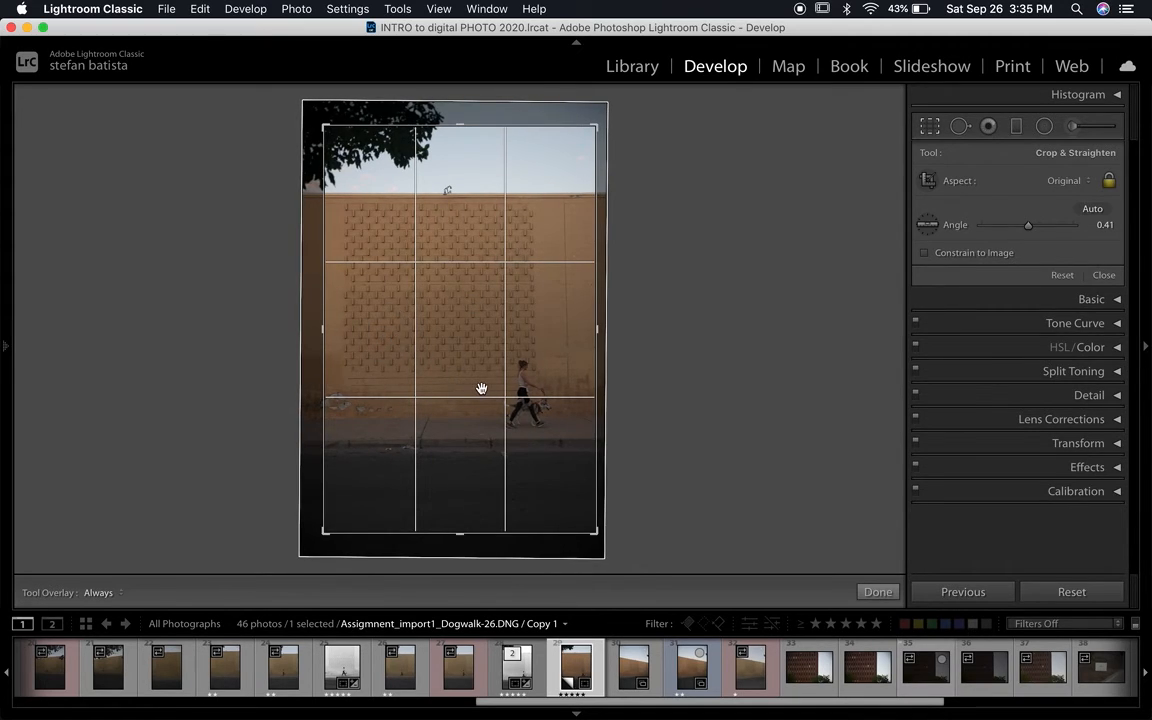
key("Return")
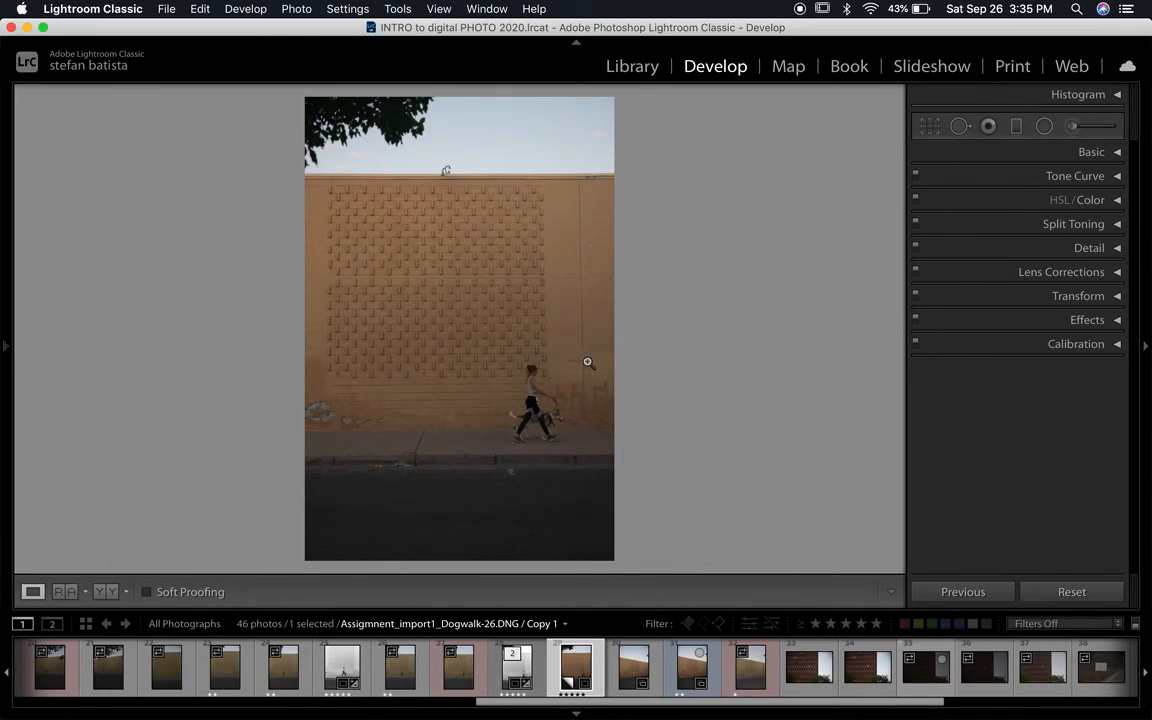
Change the crop's aspect ratio to 4 x 5 / 8 x 10 and enlarge it to nearly the photo's full width
left_click(927, 127)
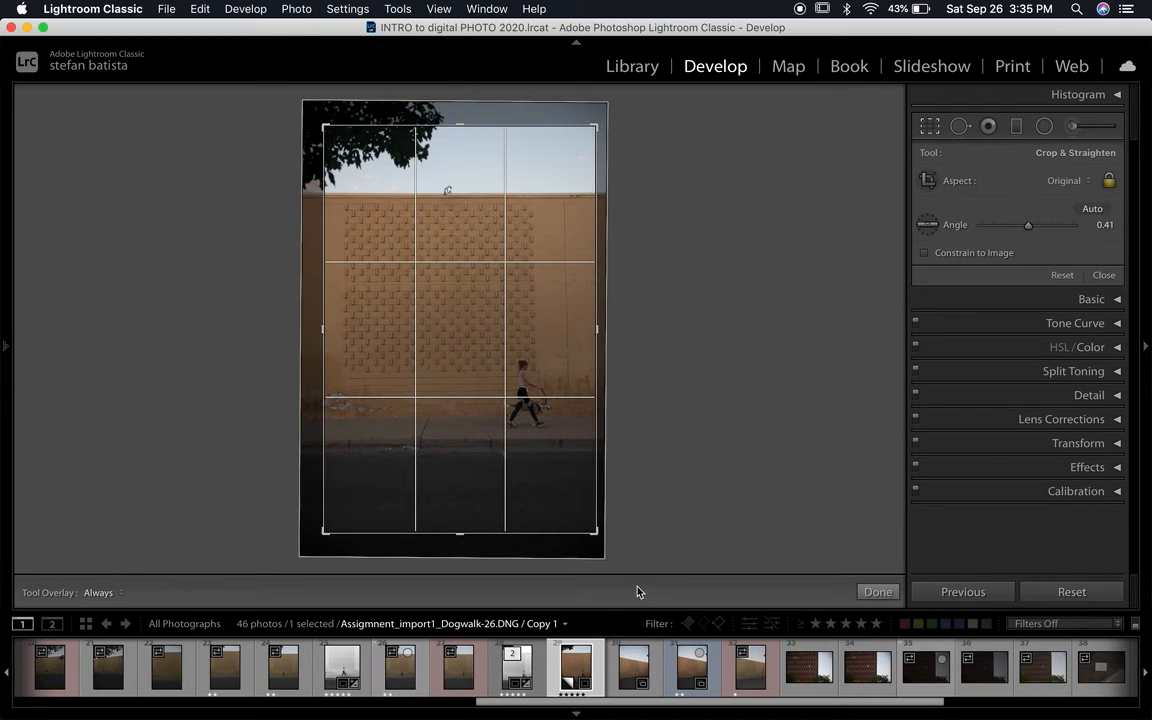
left_click(1064, 180)
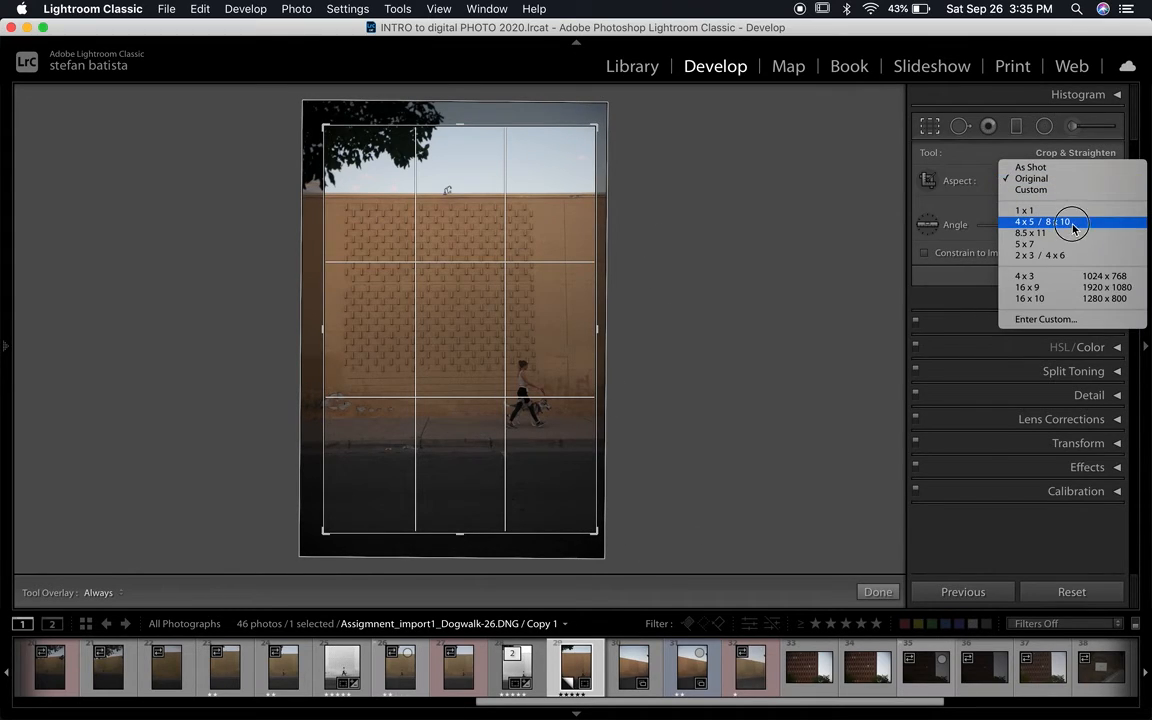
left_click(1070, 223)
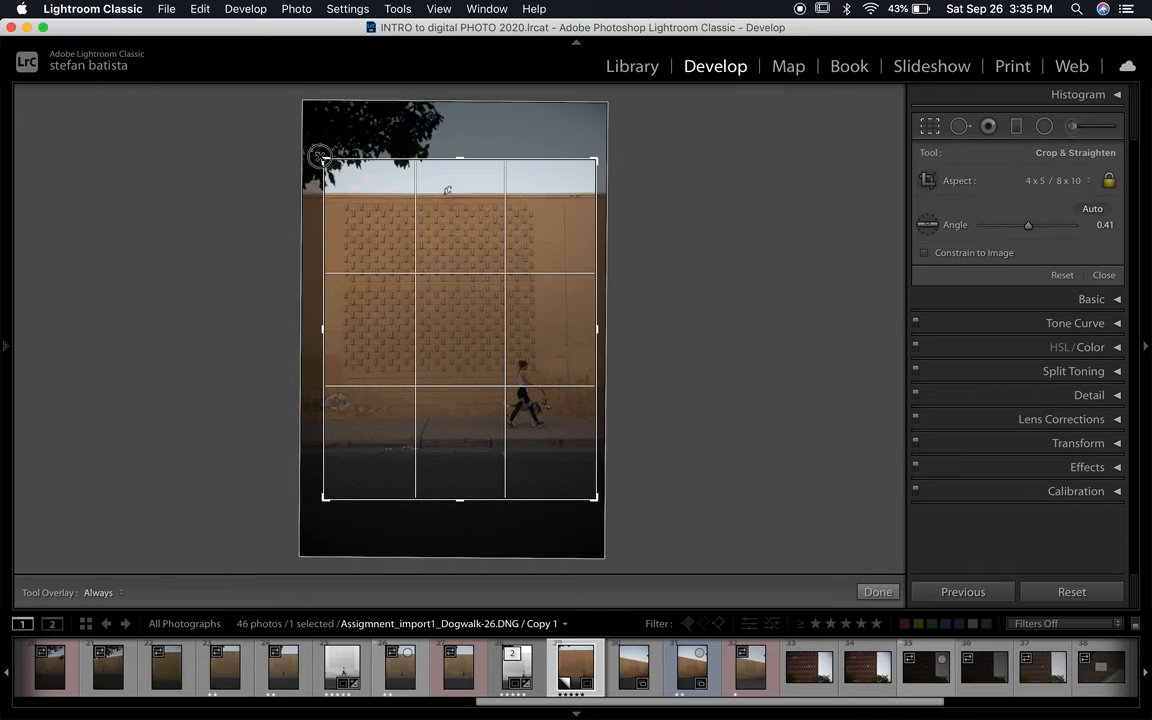
left_click_drag(321, 157, 275, 128)
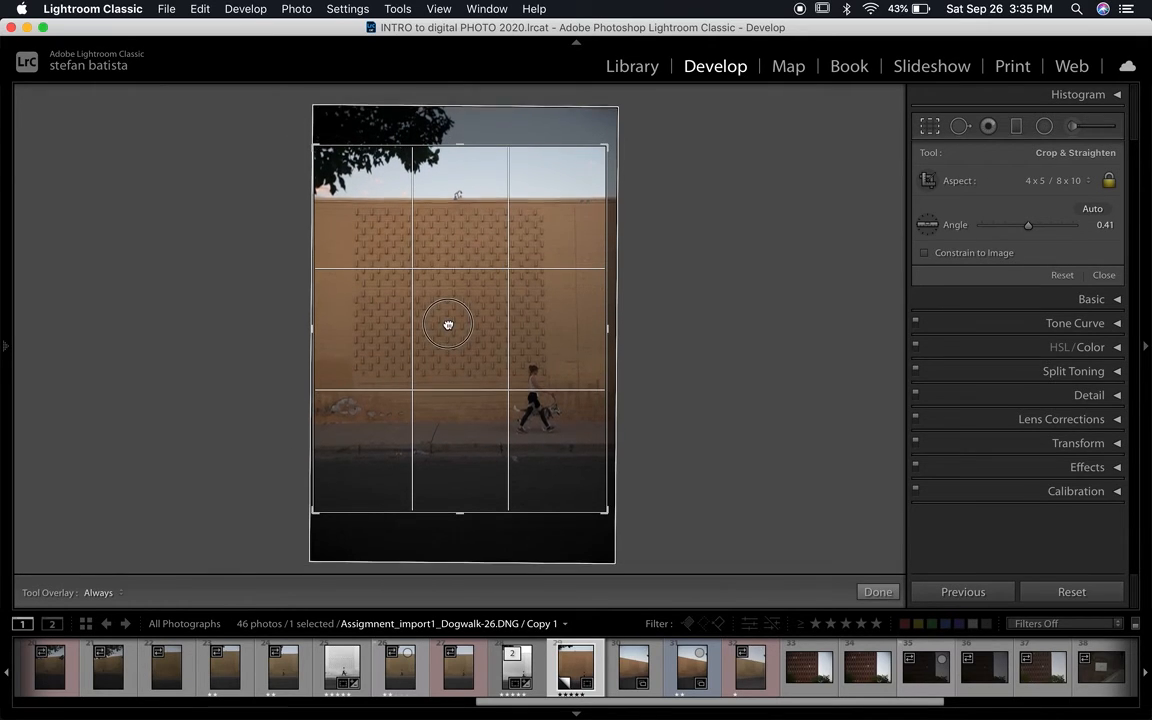
key("Return")
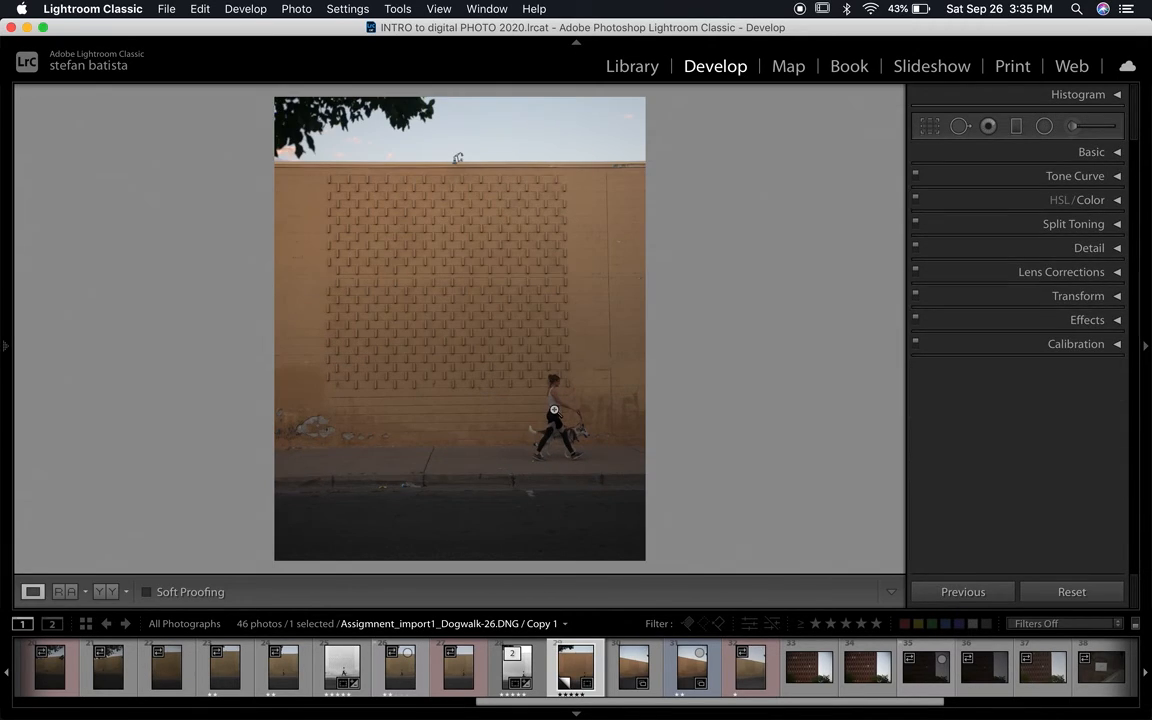
Tighten the 4 x 5 / 8 x 10 crop slightly around the wall pattern and dog walker, and apply it
key("r")
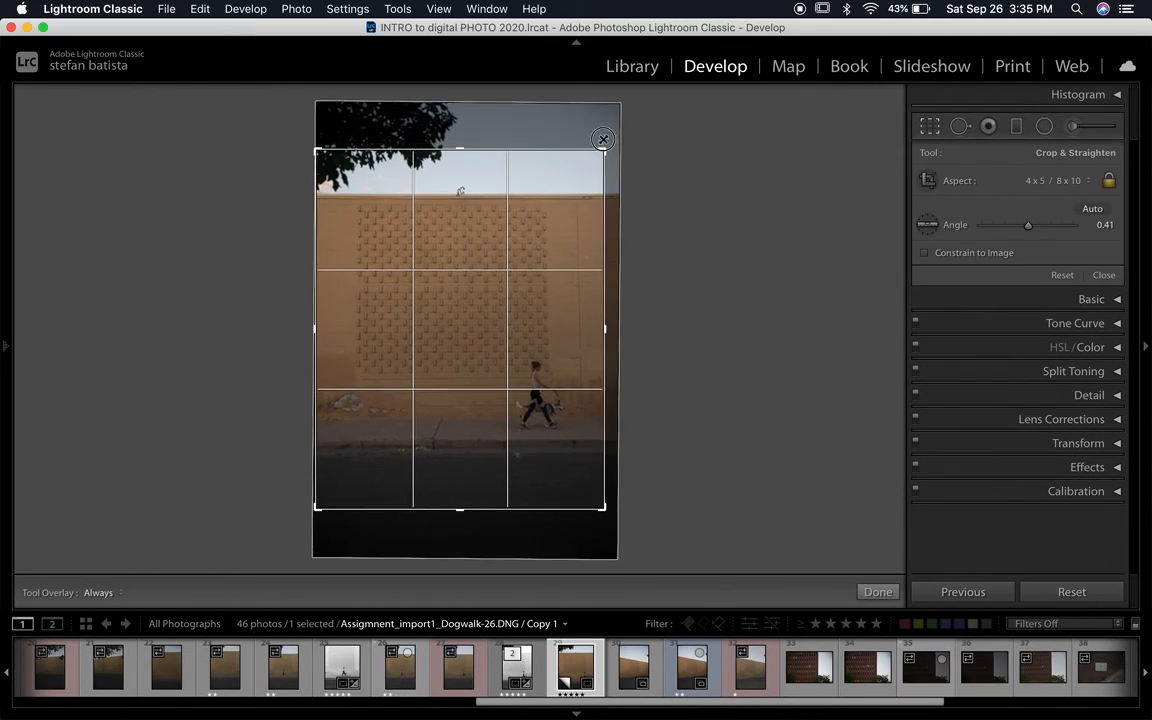
key("Return")
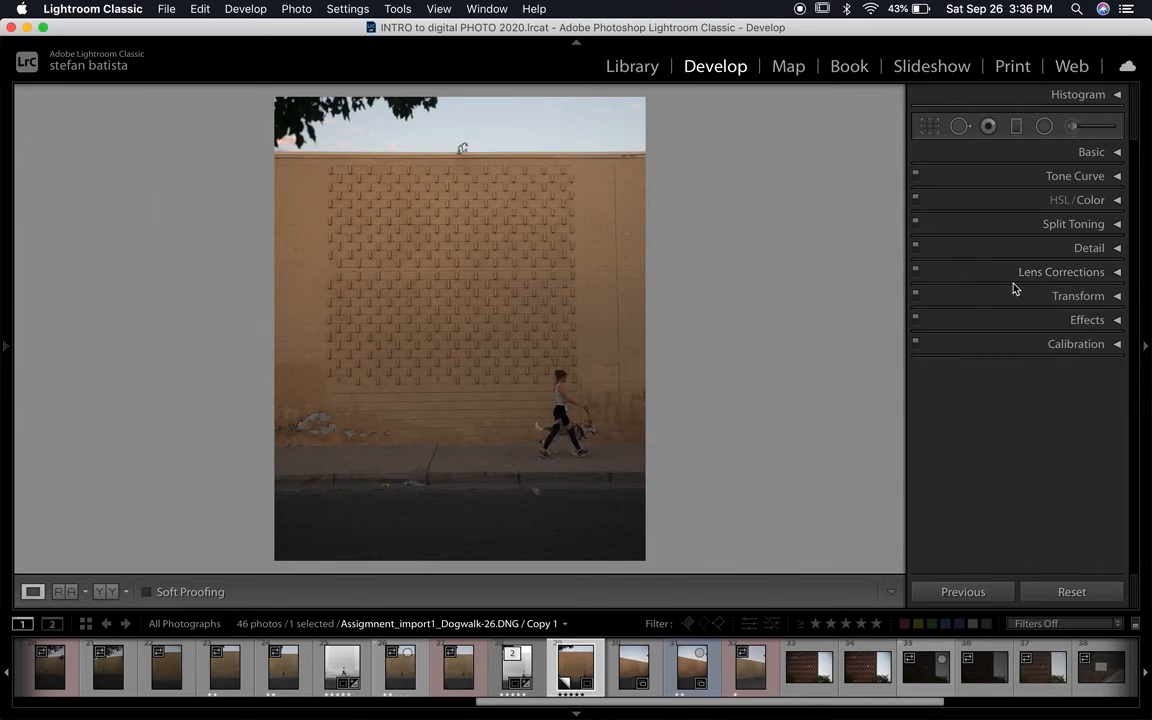
Enable lens profile corrections for the photo in the Lens Corrections settings
left_click(1117, 273)
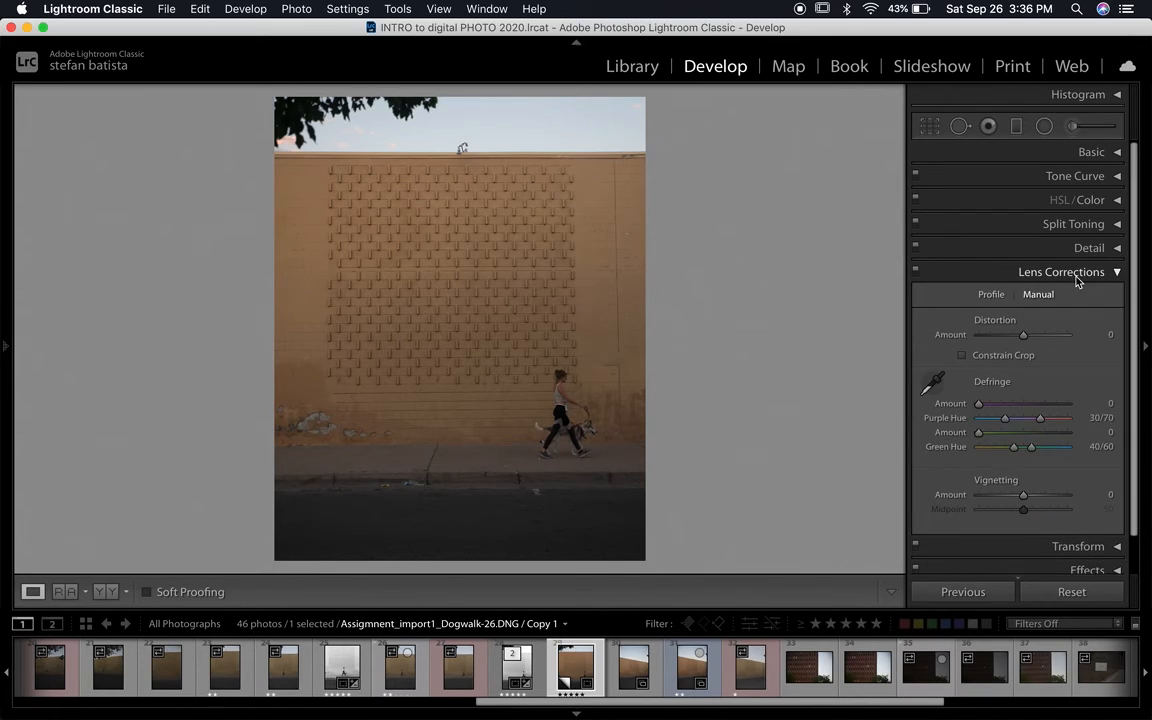
left_click(1077, 275)
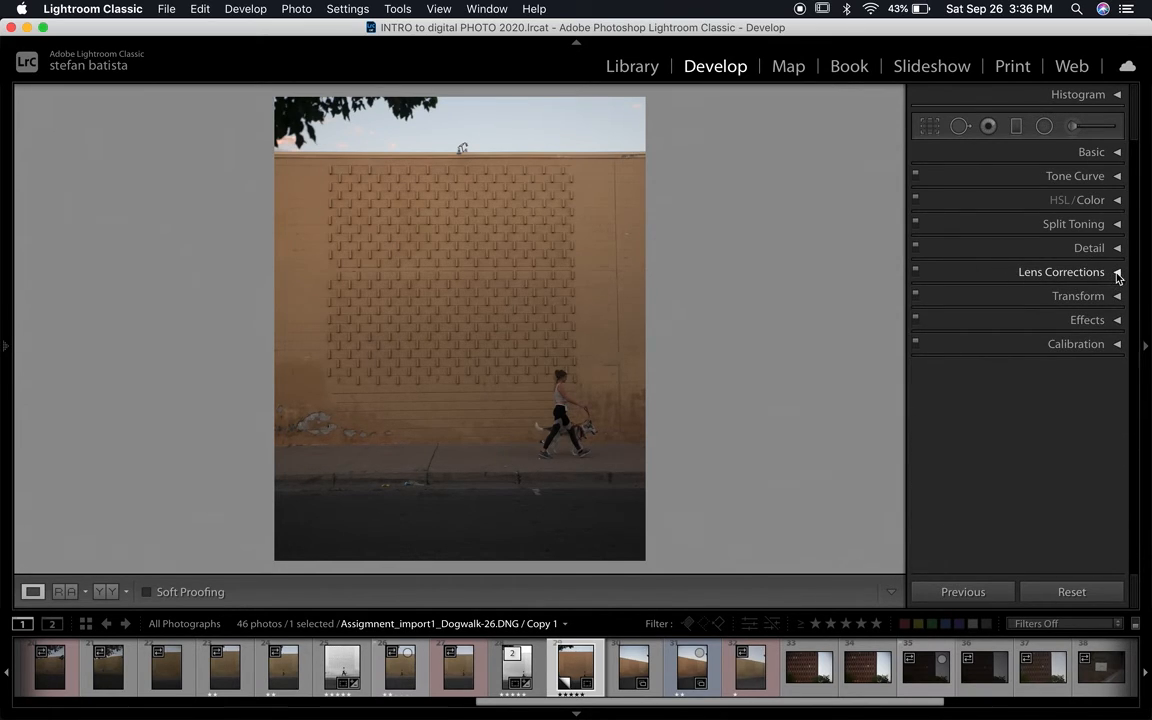
left_click(1117, 274)
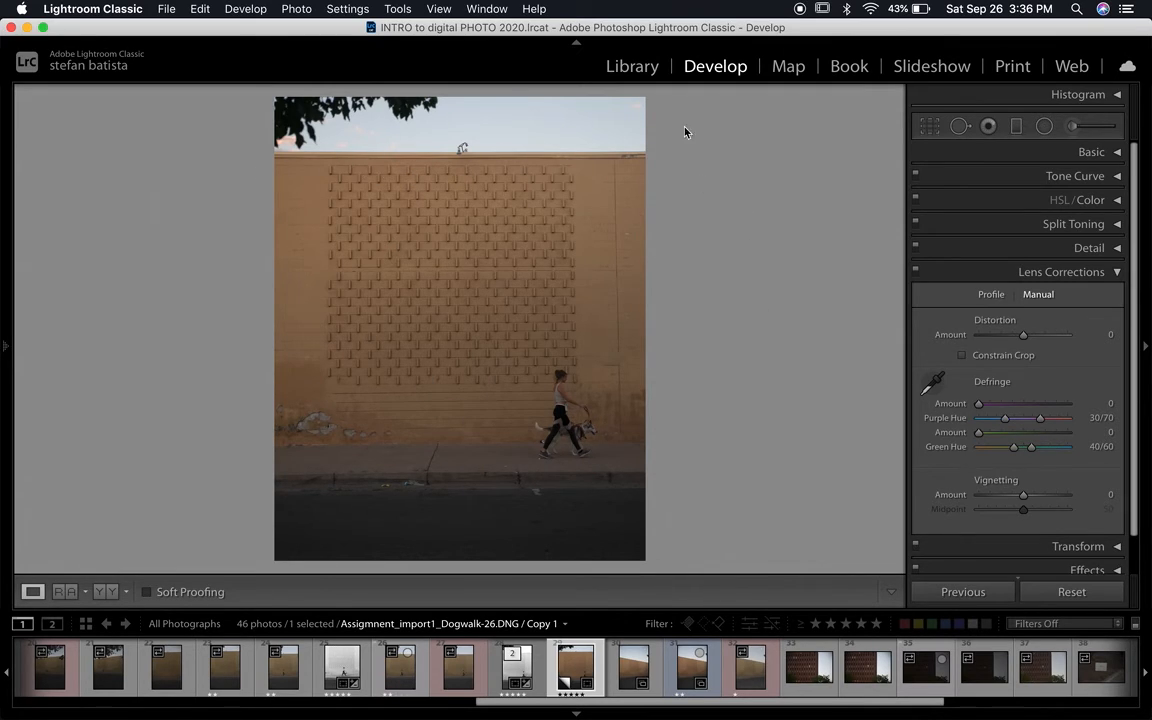
left_click(988, 294)
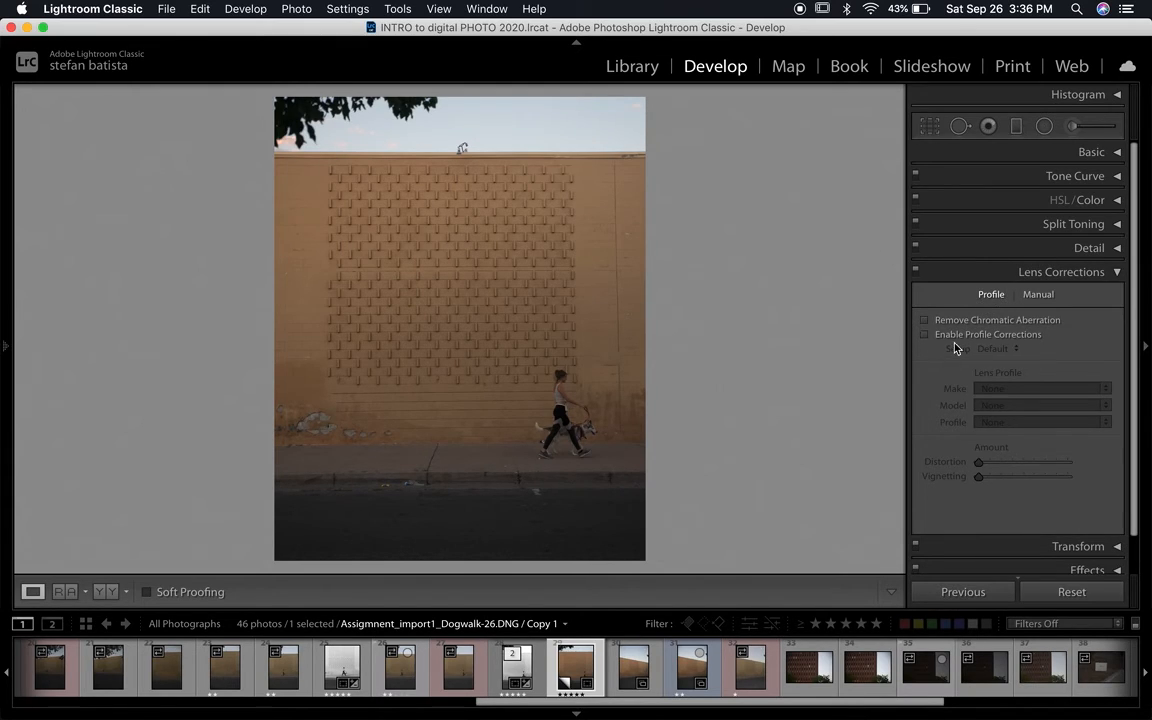
left_click(990, 340)
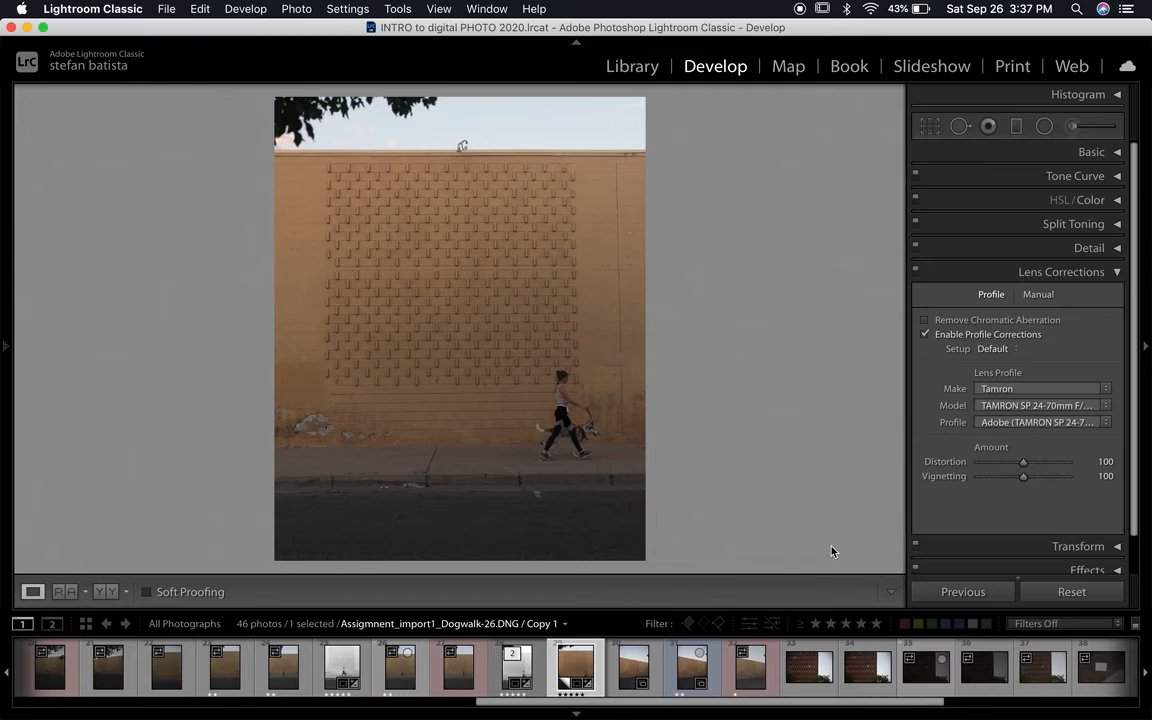
Compare the photo with profile corrections turned off and on, leaving them enabled
left_click(926, 336)
left_click(926, 336)
left_click(953, 341)
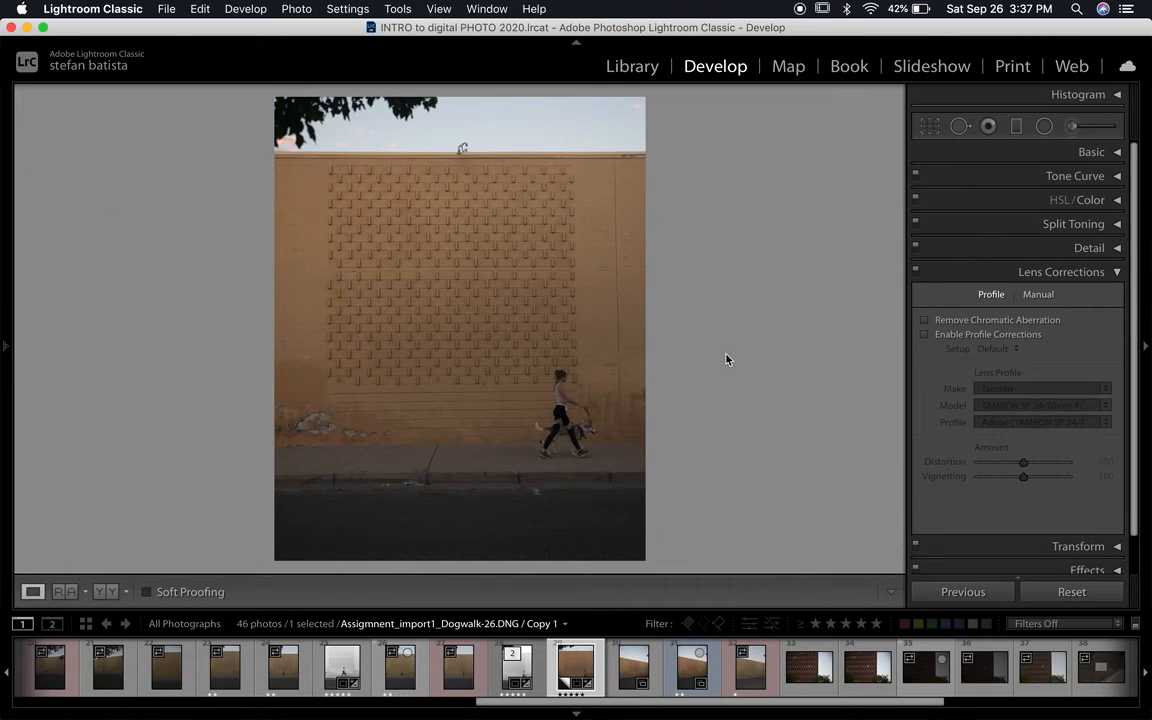
left_click(990, 335)
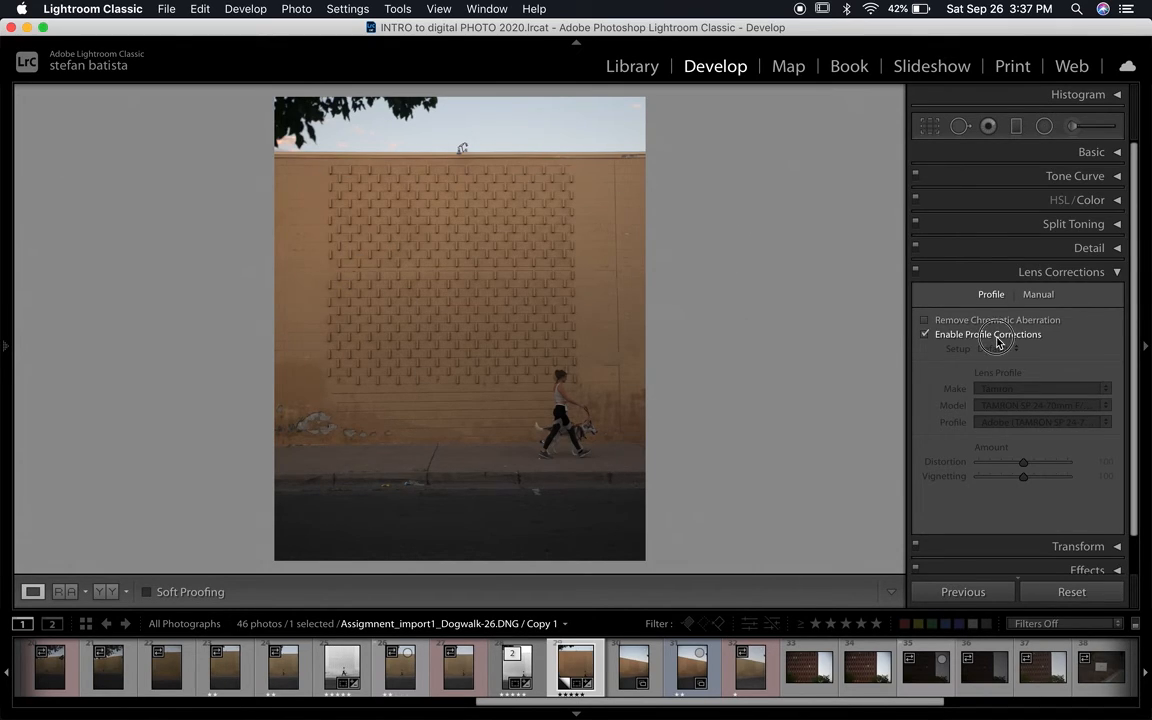
left_click(926, 335)
left_click(966, 338)
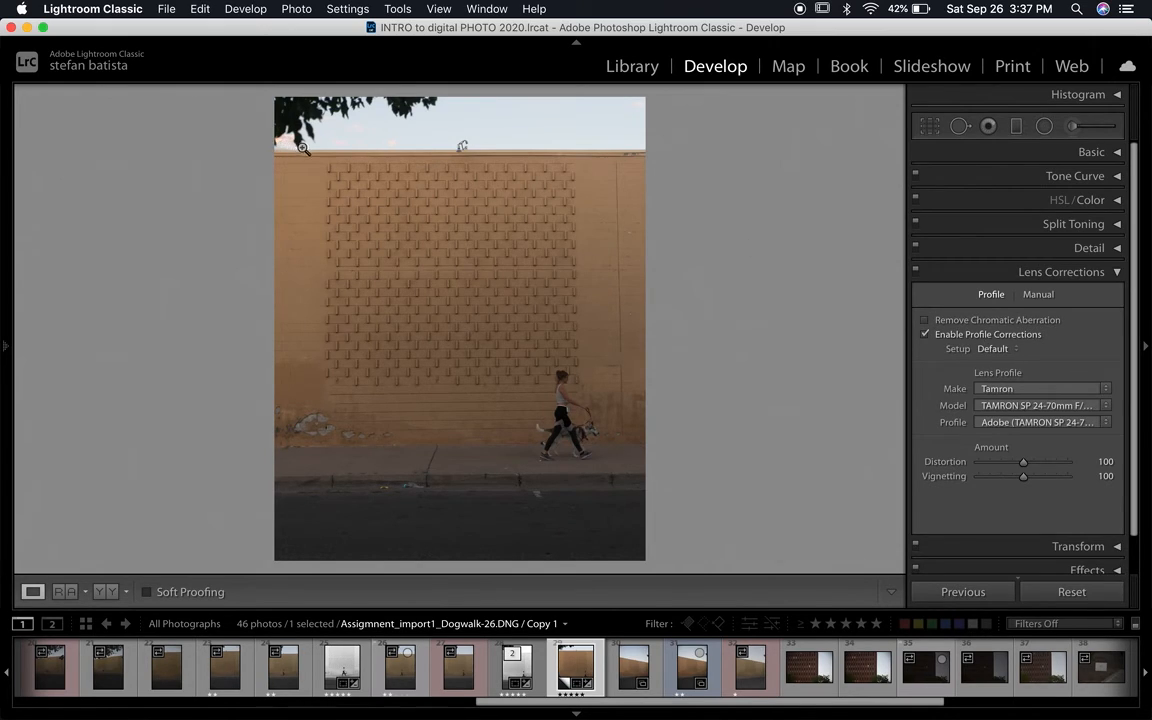
Turn on Remove Chromatic Aberration and inspect the lamp and the wall's upper edge at close zoom
left_click(540, 160)
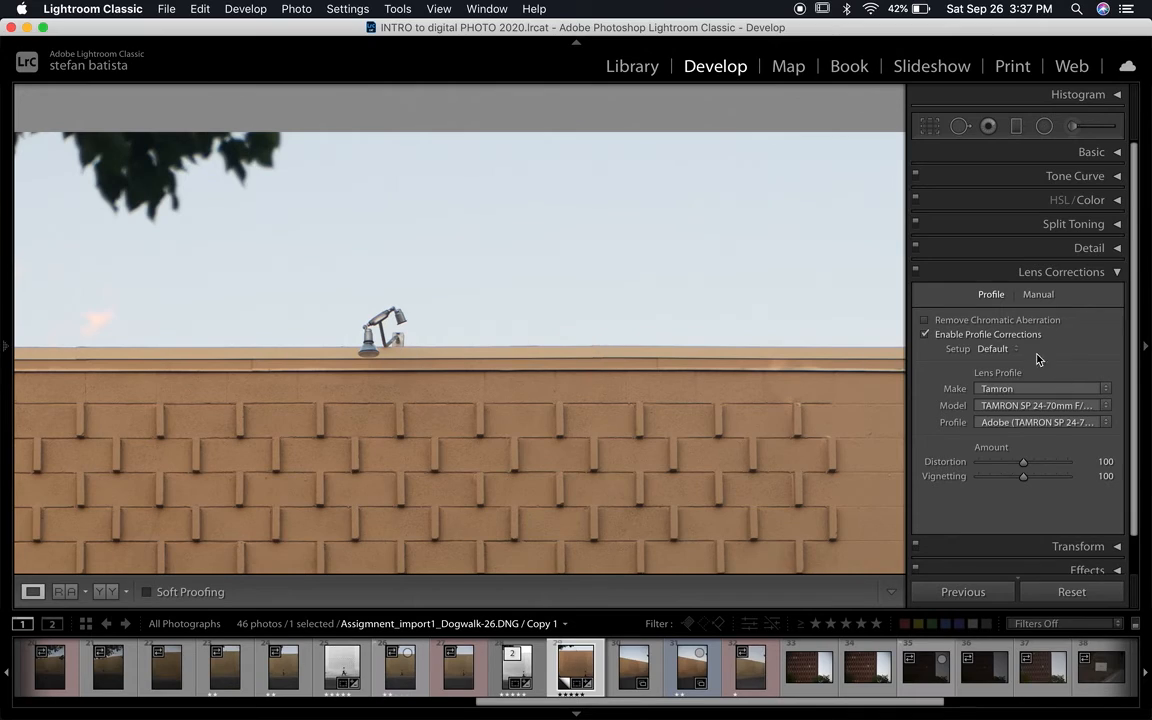
left_click(965, 320)
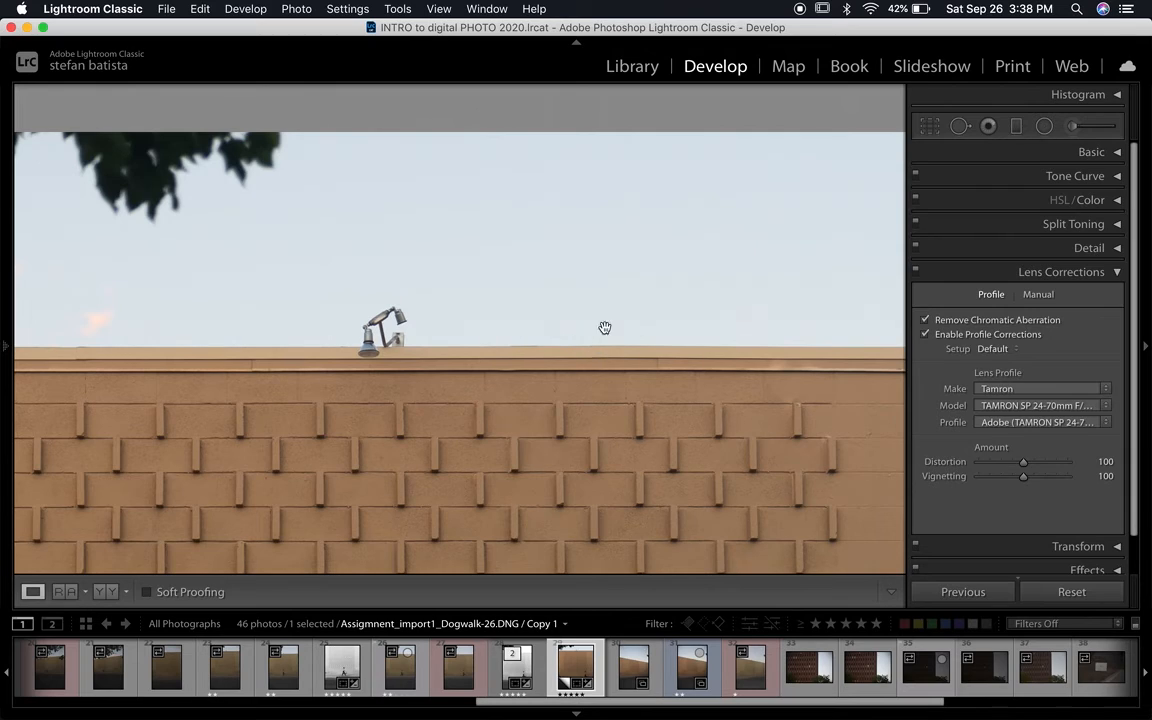
left_click(660, 349)
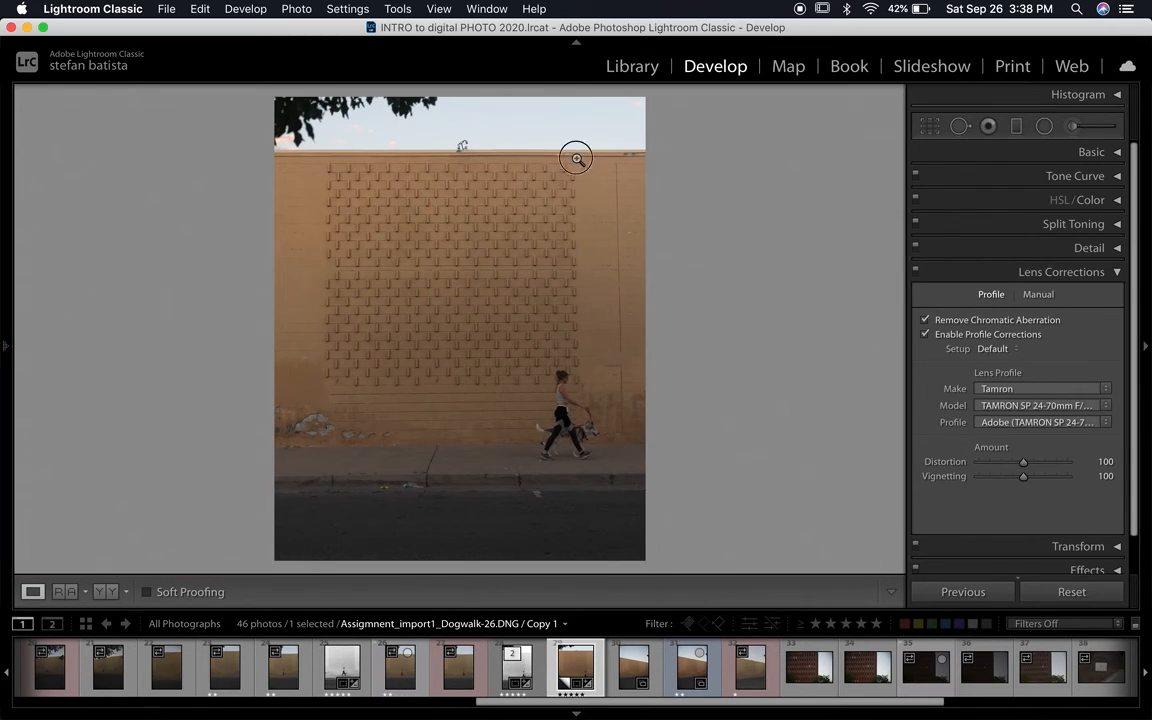
left_click(522, 140)
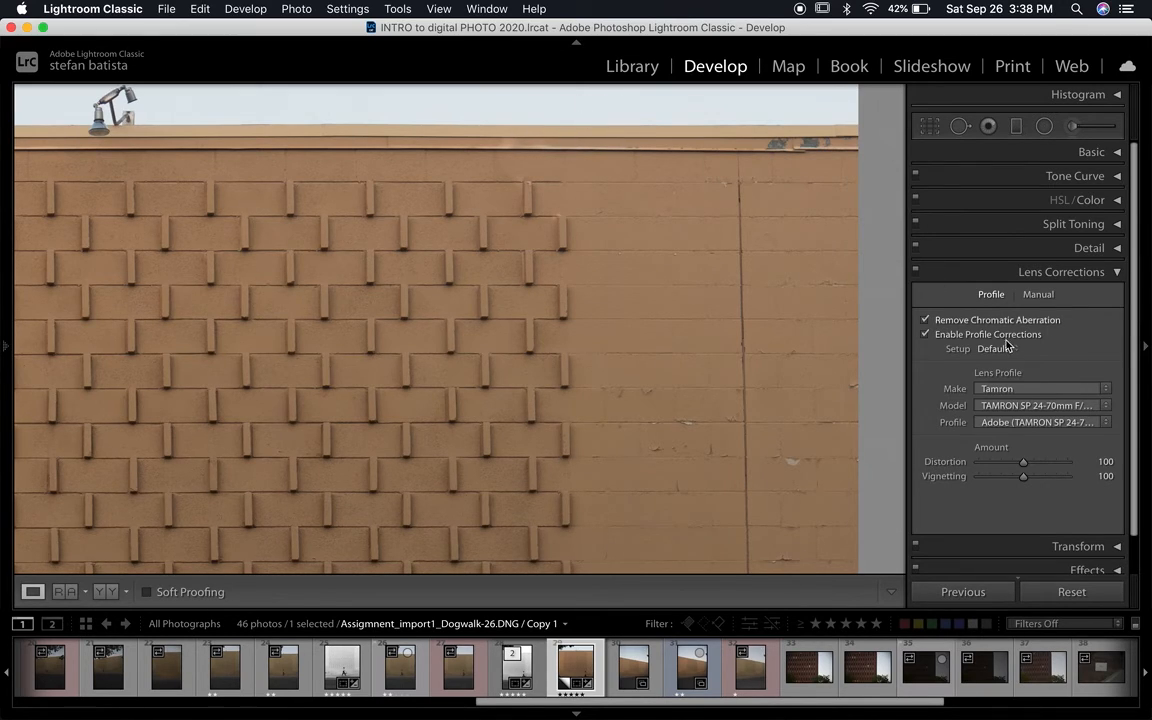
left_click(926, 334)
left_click_drag(420, 198, 688, 403)
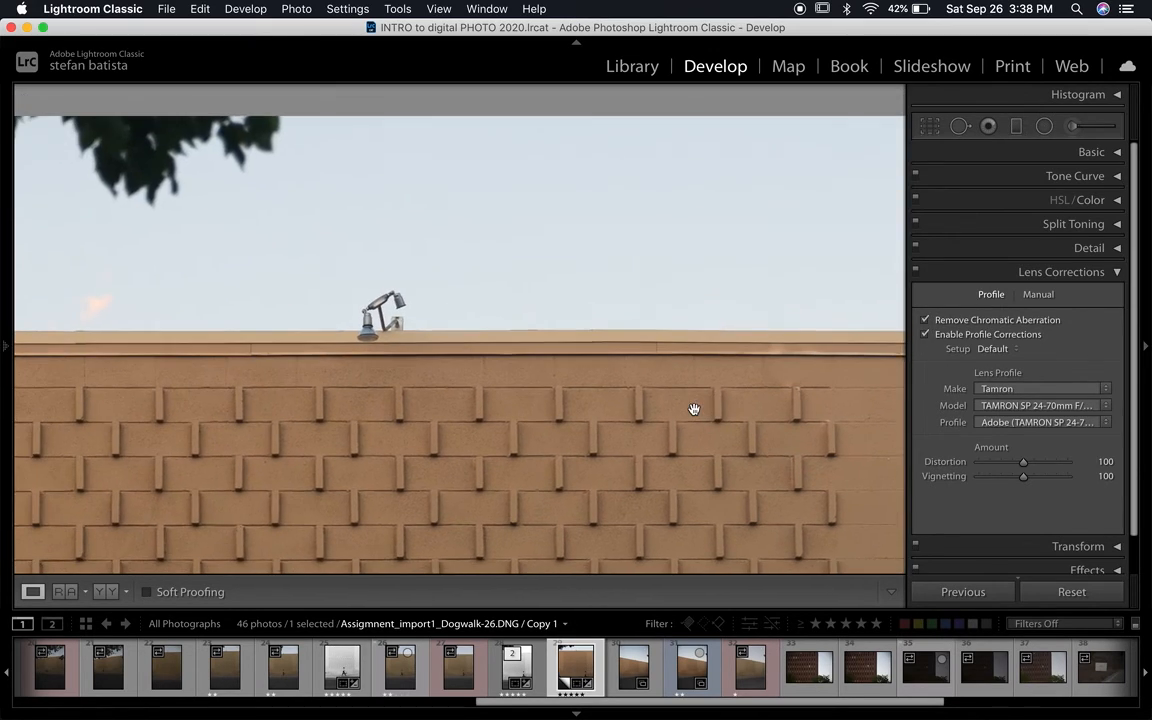
left_click(462, 345)
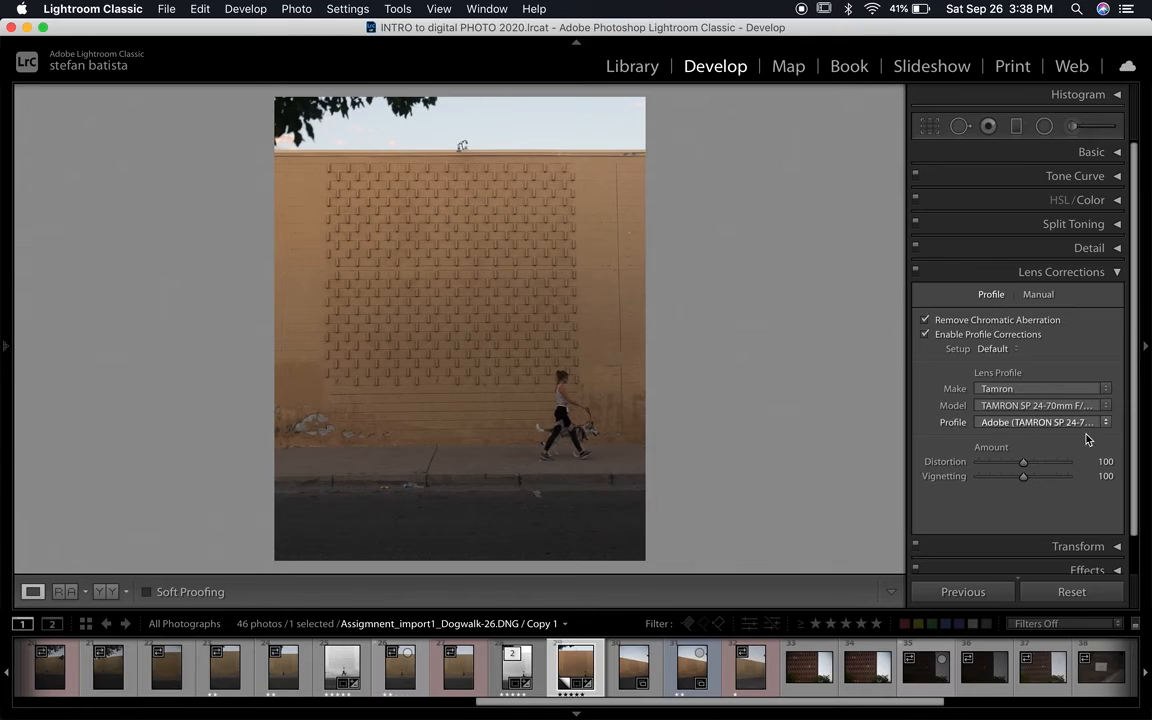
Try out the manual lens Distortion amount and return it to 0
left_click(1046, 295)
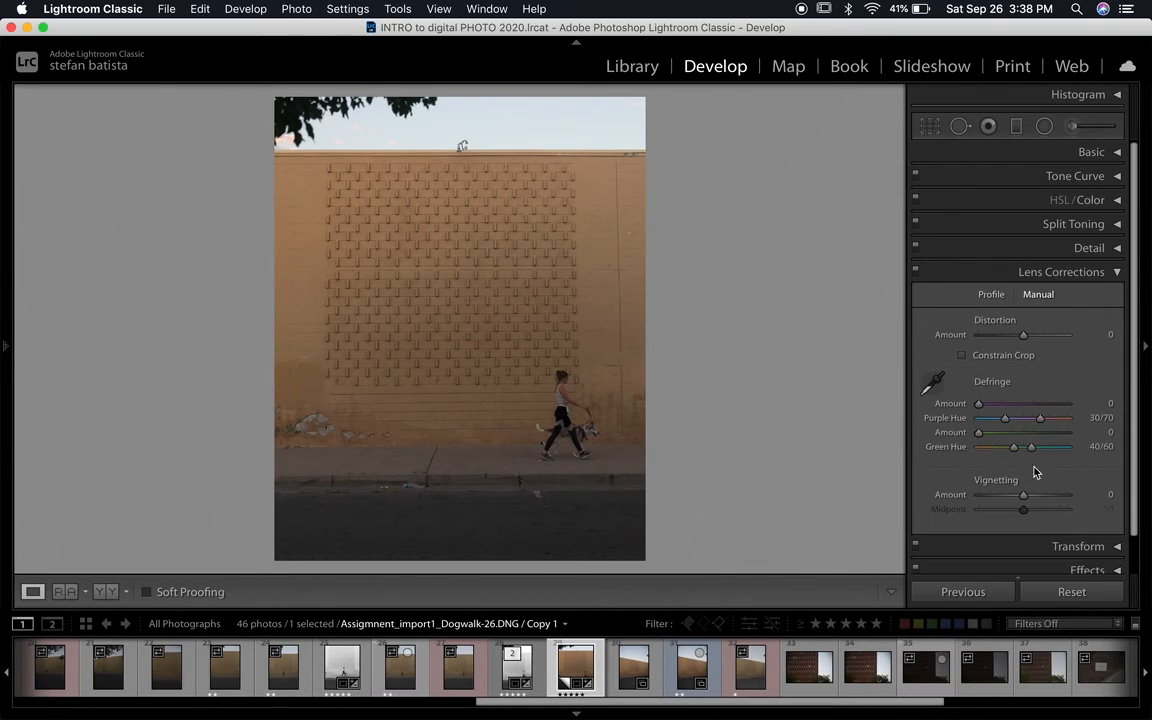
left_click(1022, 335)
left_click_drag(1024, 339, 1025, 339)
left_click(989, 295)
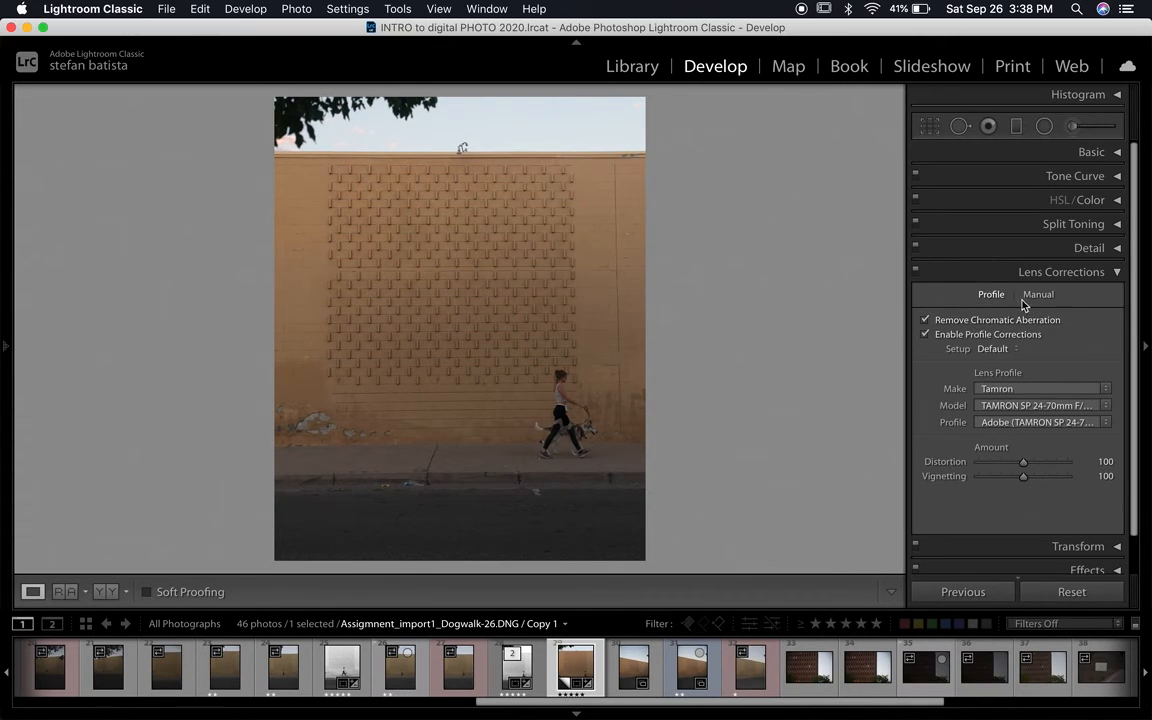
left_click(1024, 297)
mouse_move(1024, 335)
left_mouse_down()
mouse_move(1015, 338)
mouse_move(1029, 341)
left_mouse_up()
left_click(1104, 335)
type("0")
key("Return")
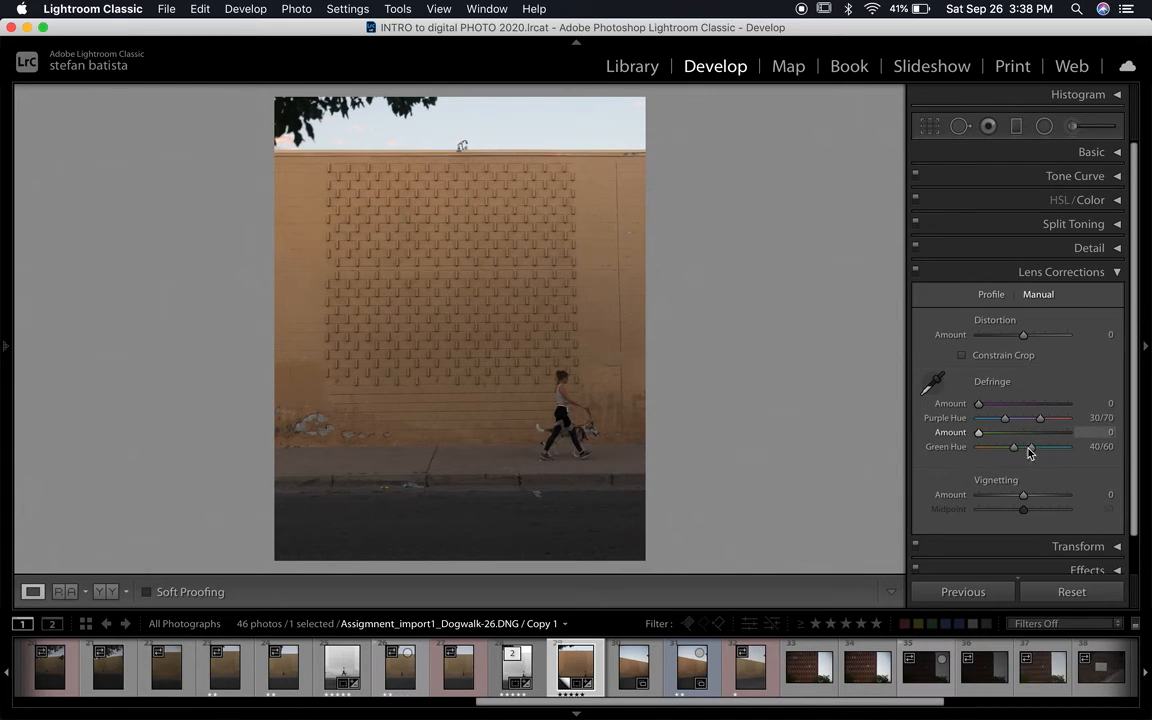
Try out the manual lens Vignetting amount and return it to 0
left_click_drag(992, 497, 1036, 497)
left_click(1098, 496)
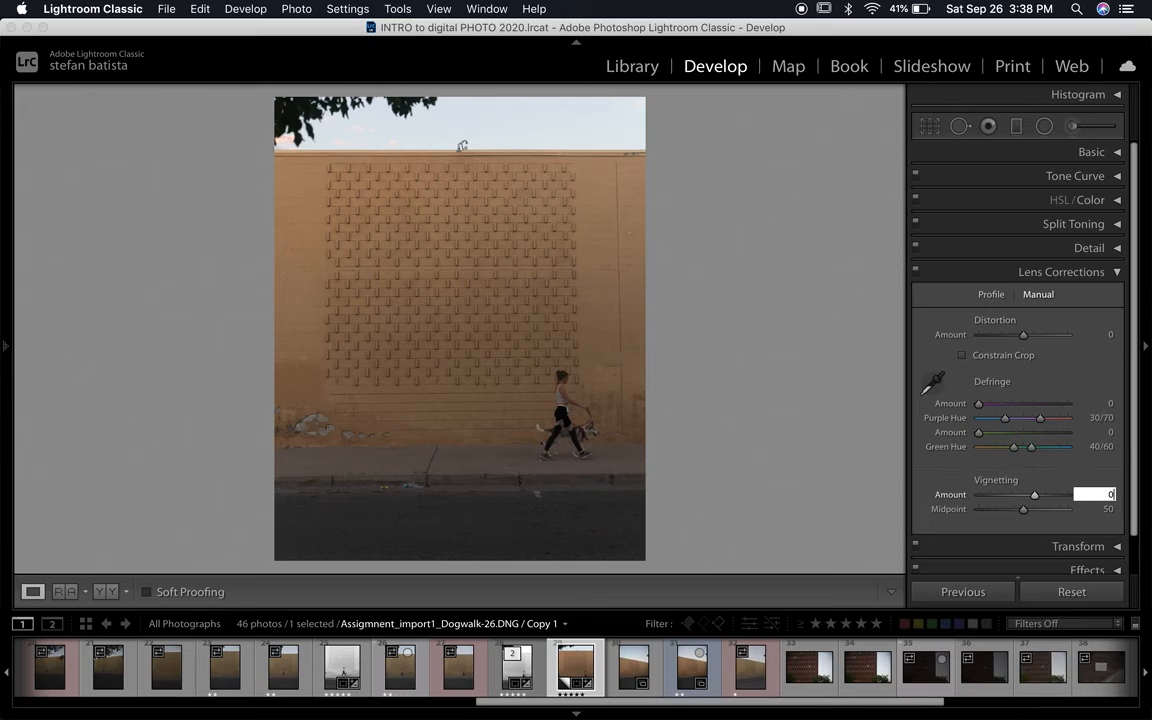
type("0")
key("Return")
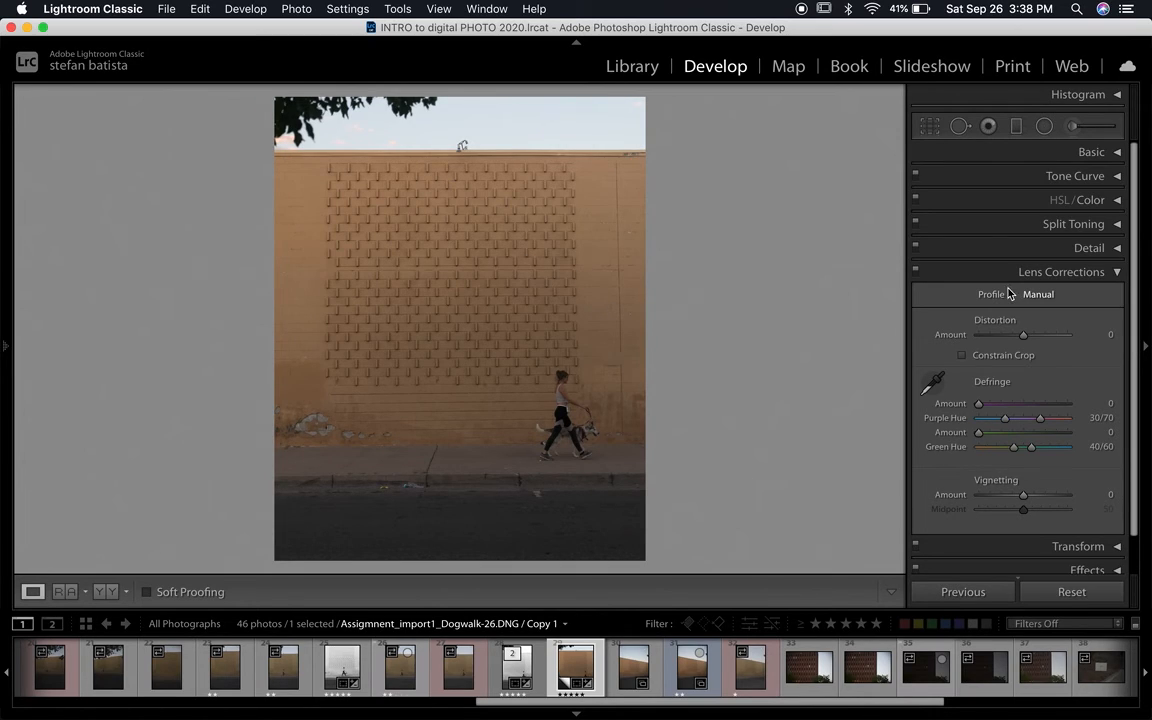
Close Lens Corrections, set the Transform Vertical correction to -5, and return Horizontal to 0 after trying -3
left_click(1119, 273)
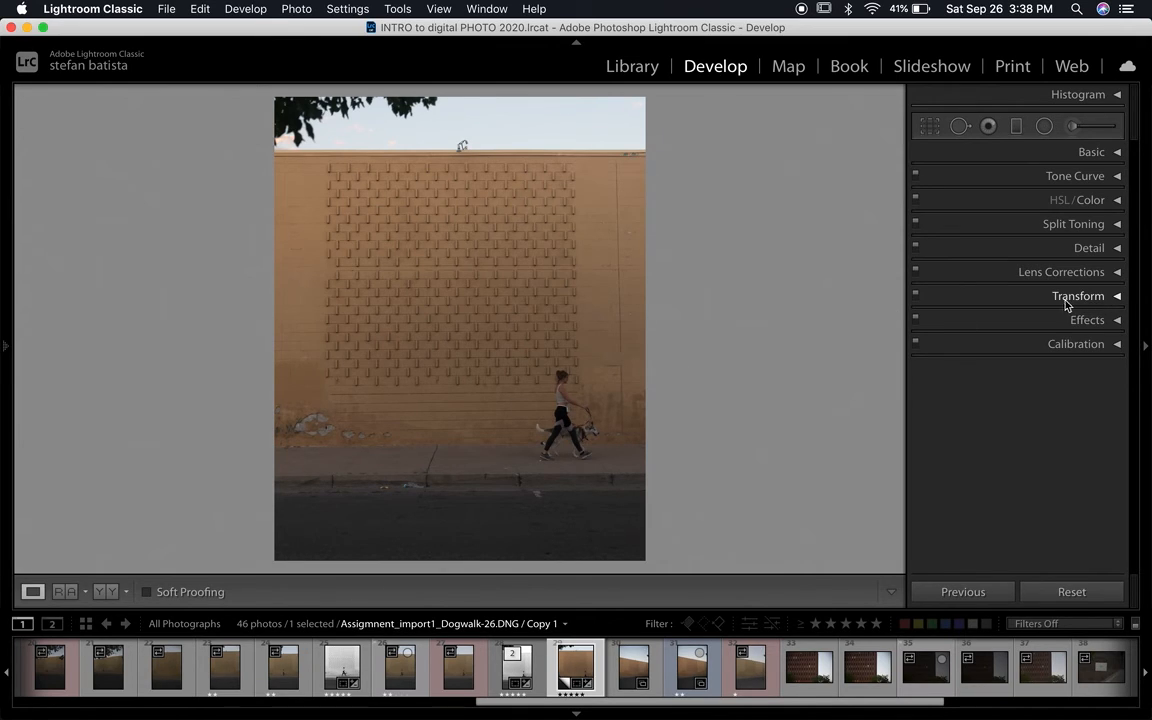
left_click(1119, 297)
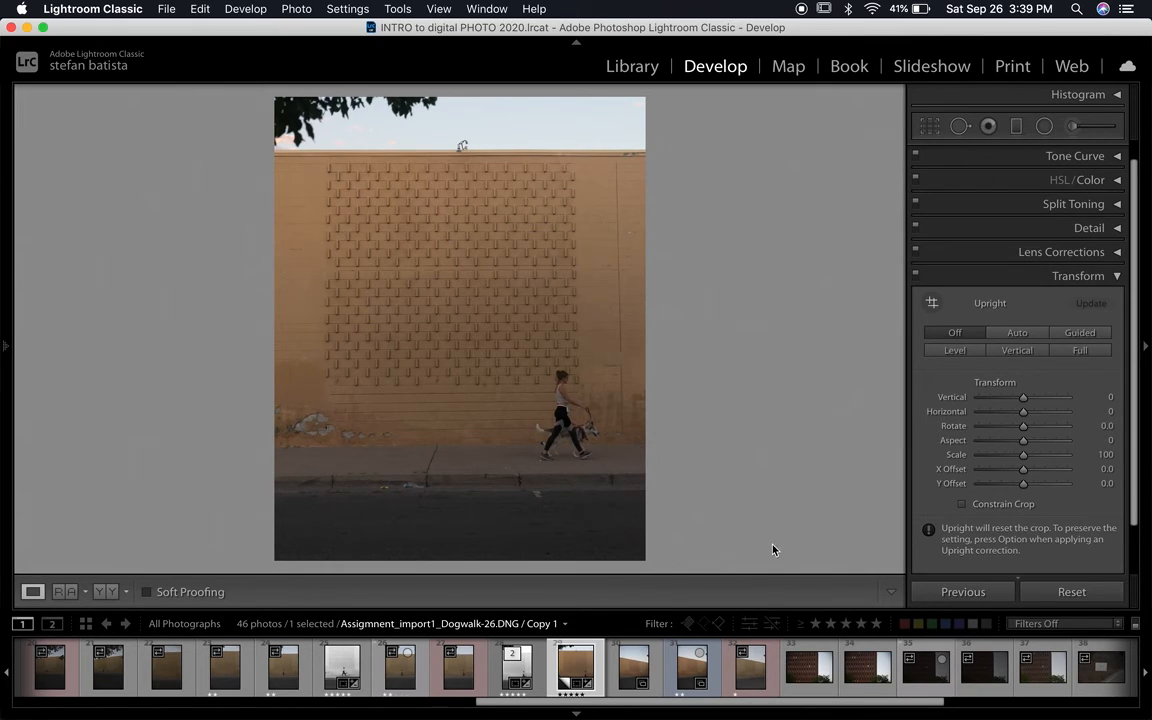
mouse_move(1023, 398)
left_mouse_down()
mouse_move(1028, 411)
mouse_move(1024, 399)
left_mouse_up()
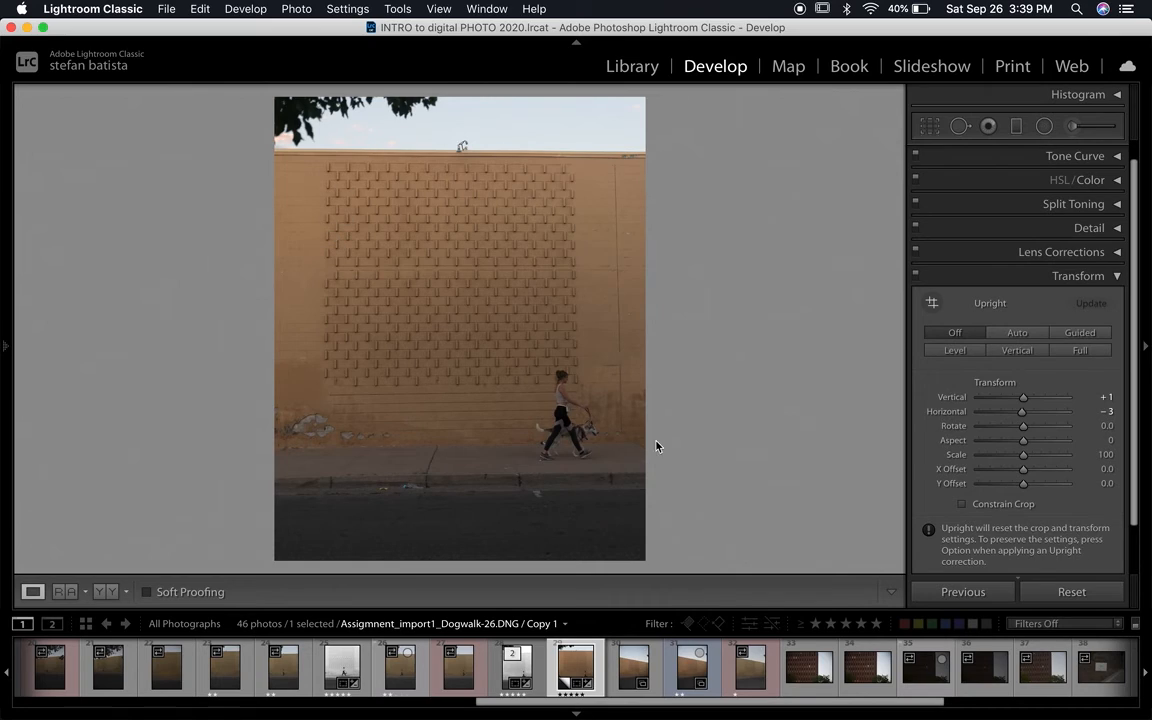
mouse_move(1020, 405)
left_mouse_down()
mouse_move(1026, 413)
mouse_move(1021, 400)
left_mouse_up()
left_click(1099, 413)
type("0")
key("Return")
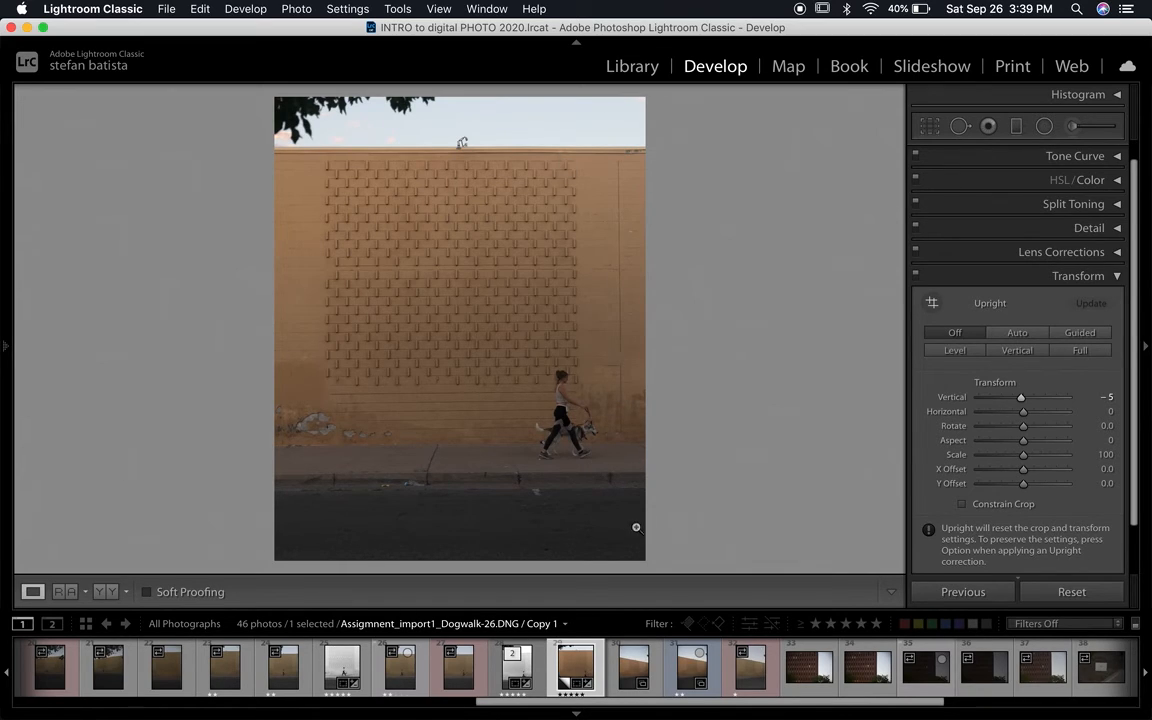
Try a Transform Vertical correction of -8 with Rotate values of +0.6, +0.2, +0.4 and -0.1
left_click(1023, 409)
left_click_drag(1021, 398, 1026, 427)
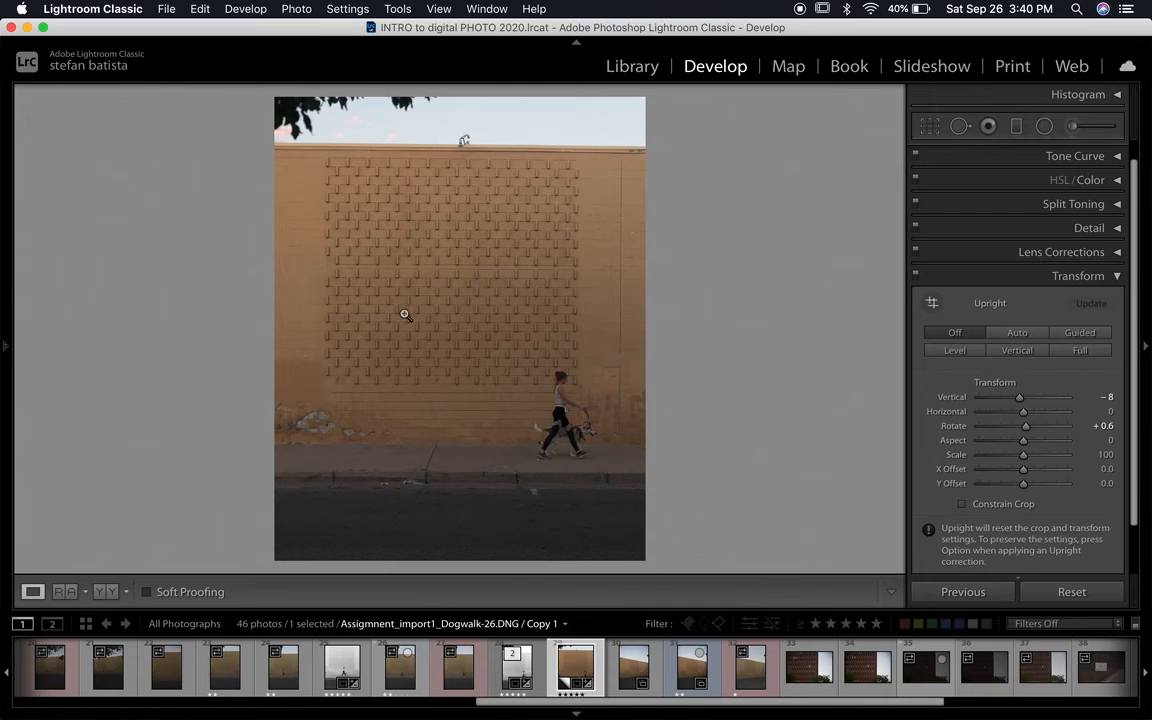
left_click_drag(1025, 430, 1026, 430)
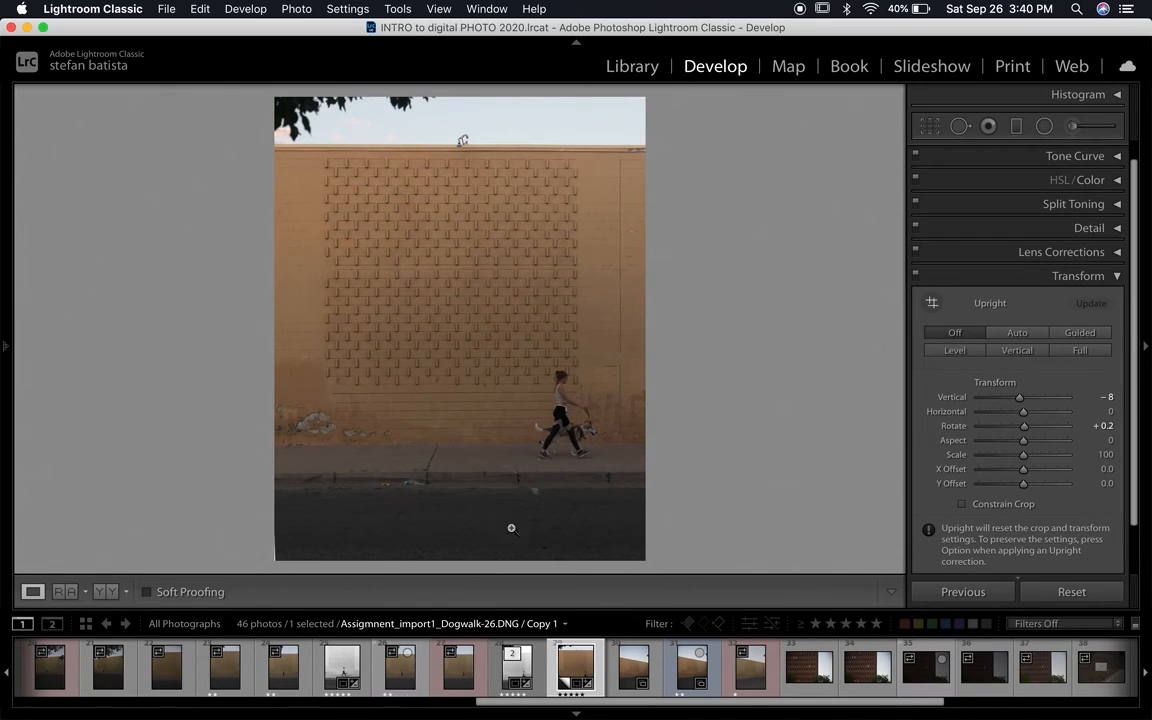
left_click_drag(1024, 426, 1025, 425)
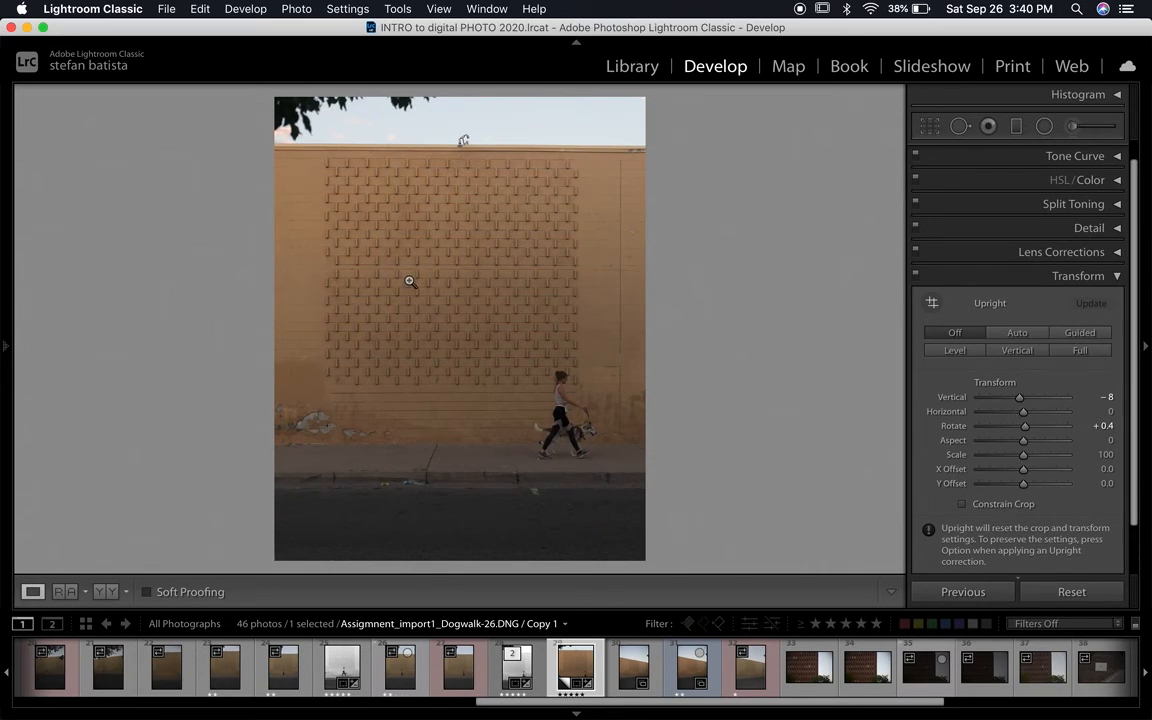
left_click_drag(1024, 429, 1021, 428)
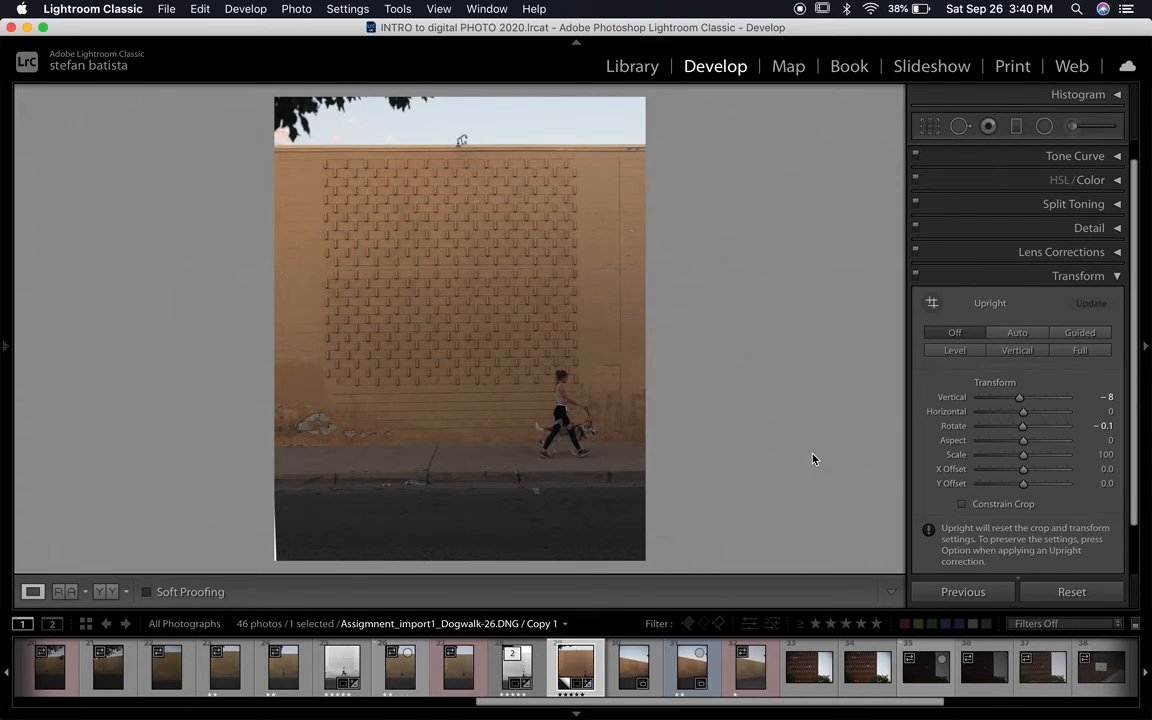
Set the Transform Rotate value to +0.3 to level the wall
scroll(1024, 440, "down", 2)
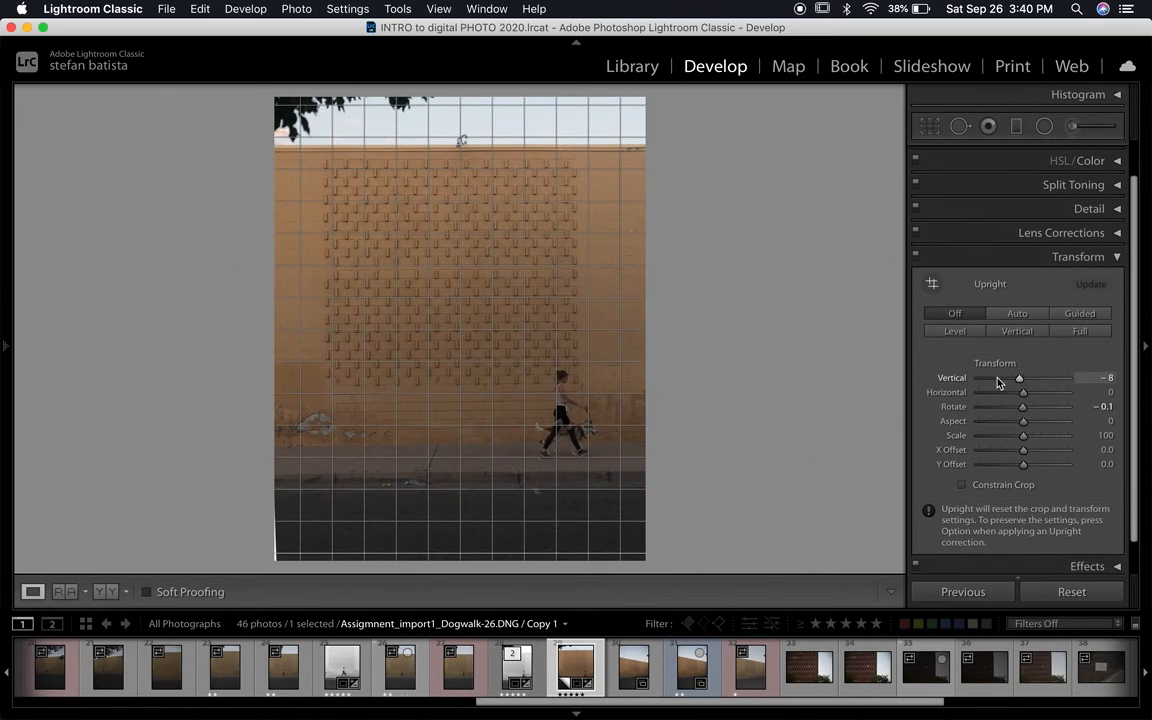
left_click(1098, 409)
key("Up")
key("Up")
key("Up")
key("Up")
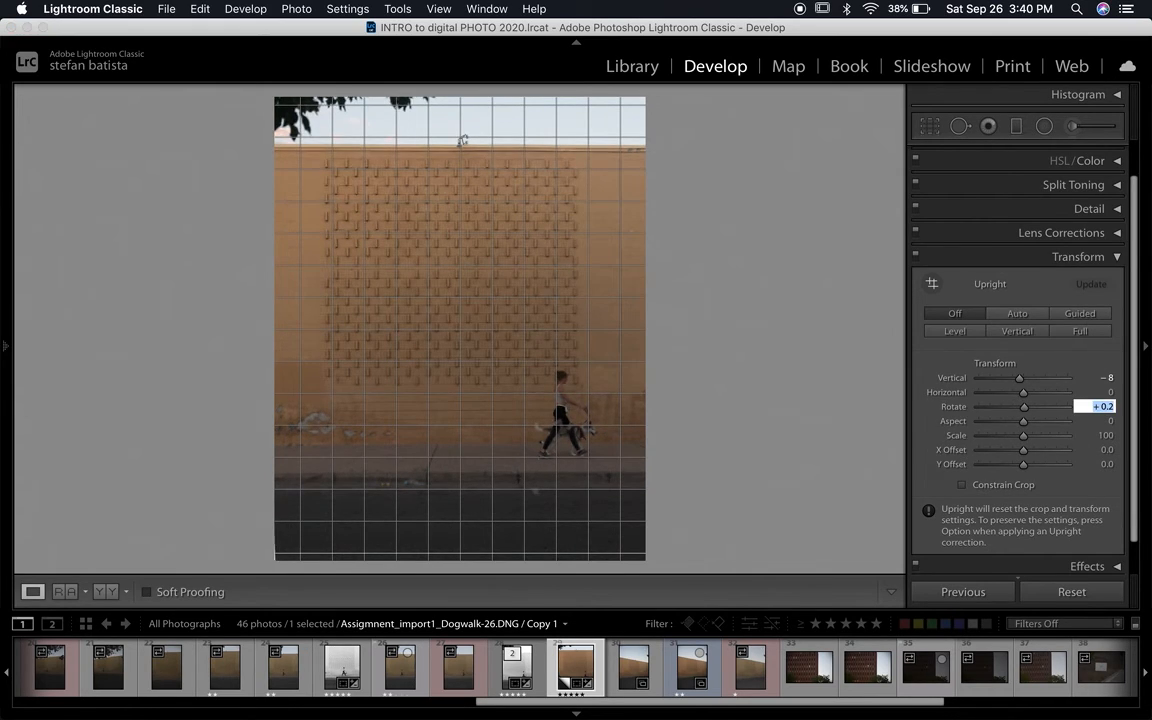
Set the Transform Horizontal correction to +2 and the Vertical correction to -6
key("shift+Tab")
key("Up")
key("Up")
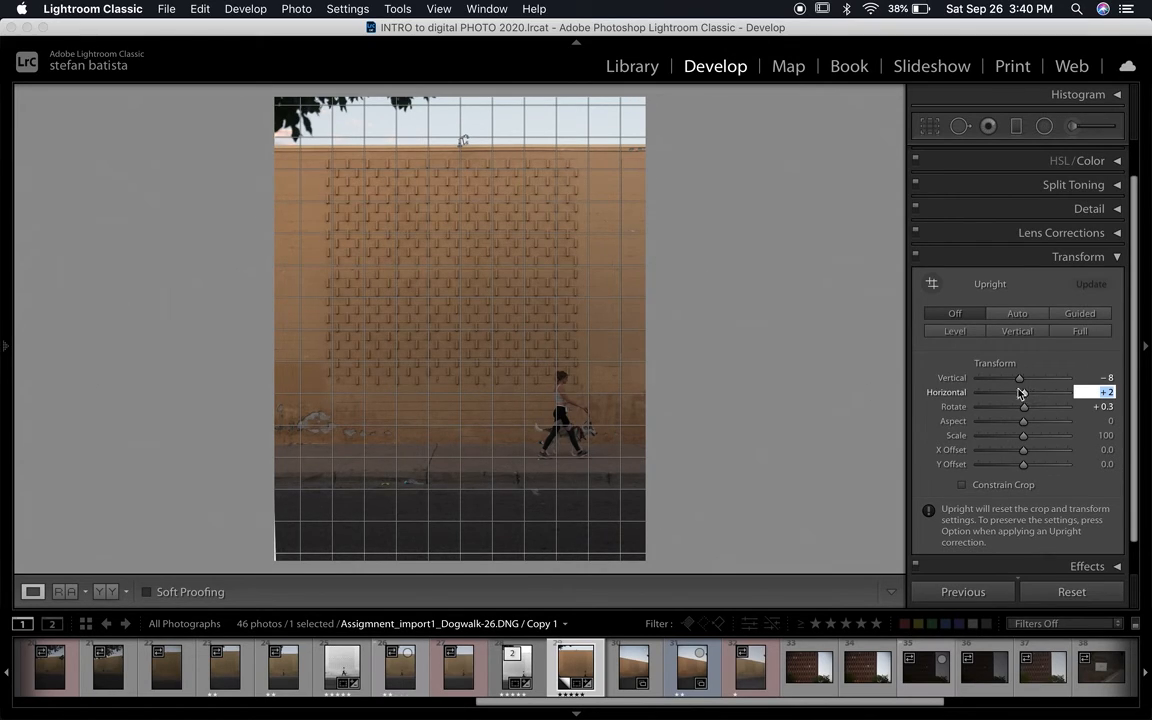
left_click(742, 342)
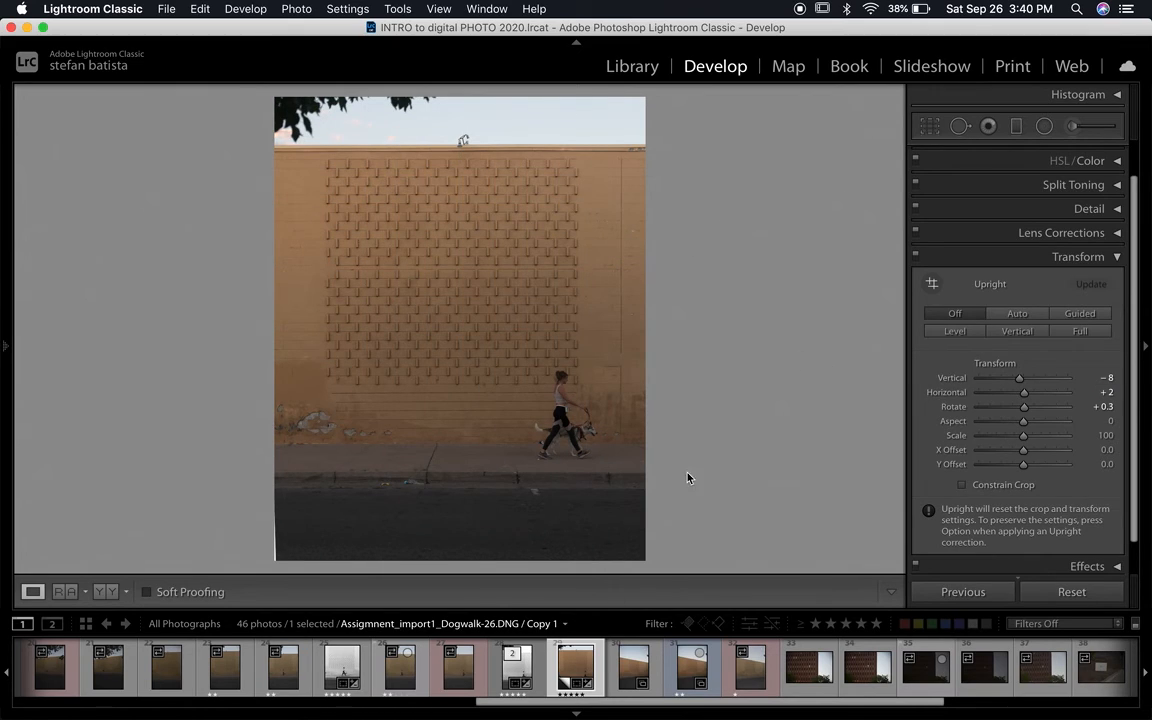
left_click(1108, 394)
left_click(1102, 378)
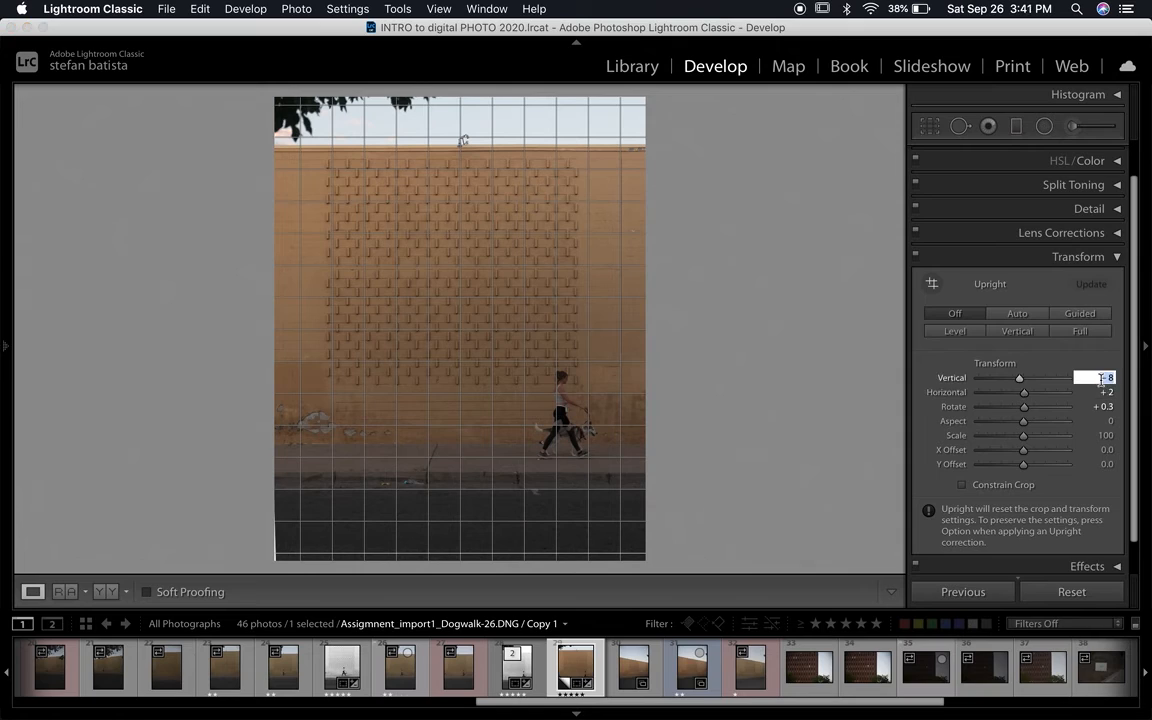
type("-6")
left_click(733, 382)
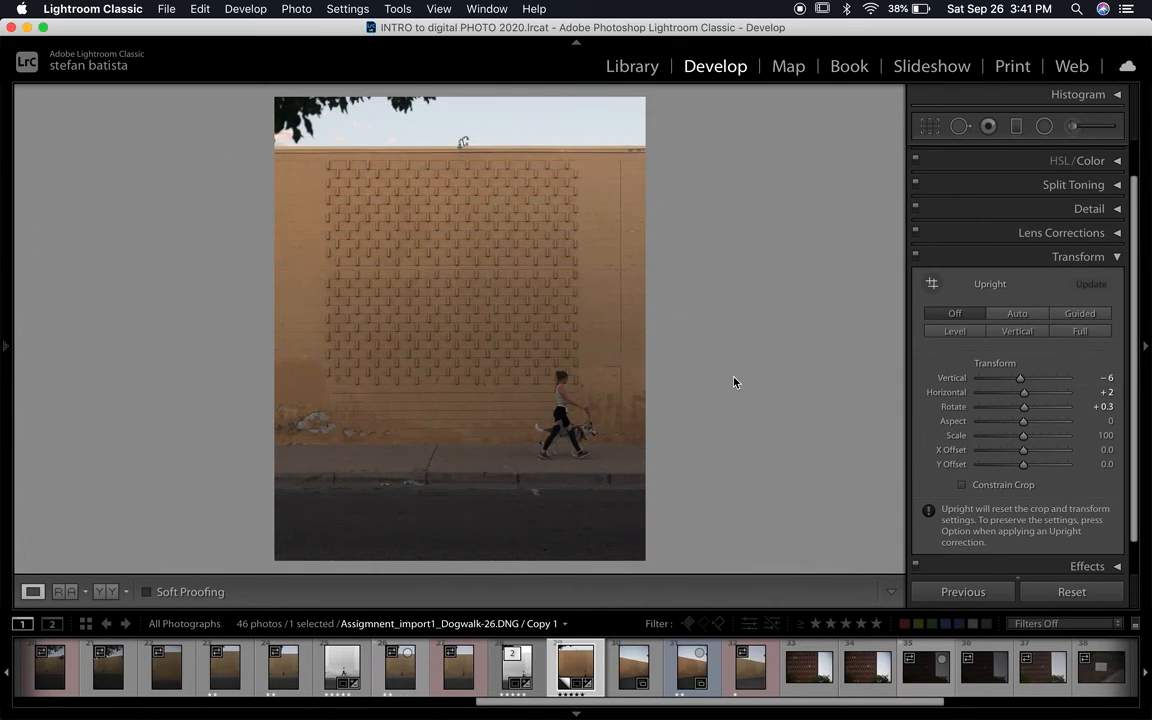
Set the Transform Rotate value to +0.2 and close the Transform settings
left_click(1104, 407)
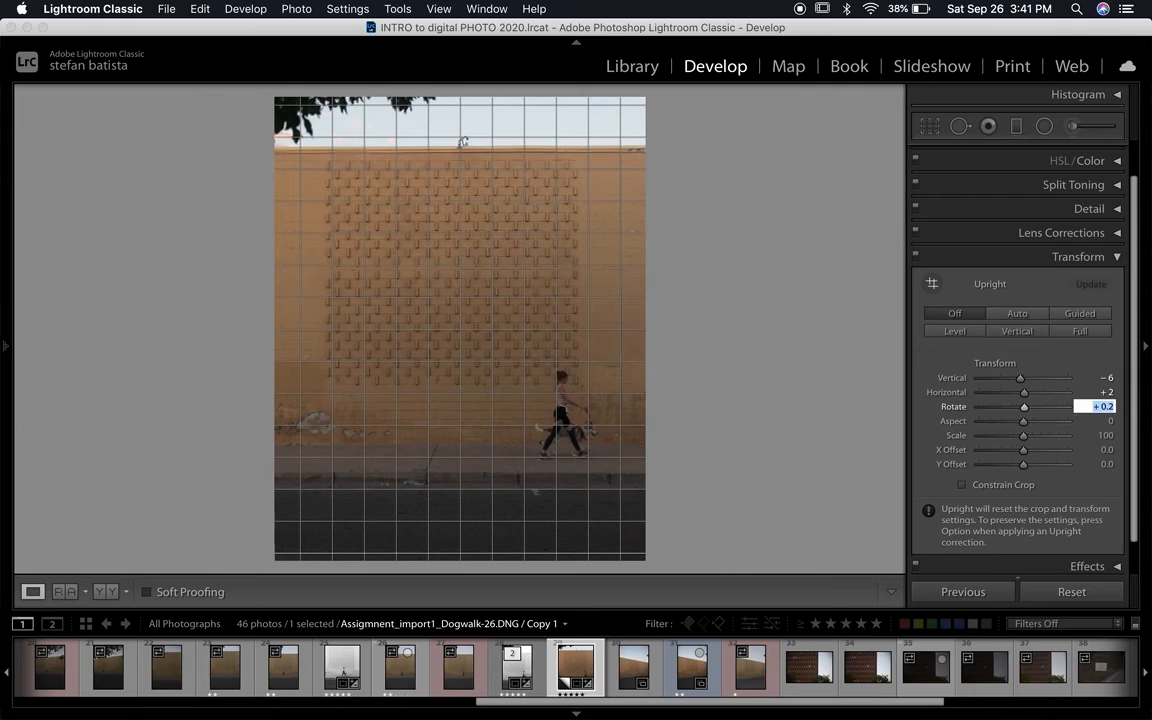
left_click(770, 318)
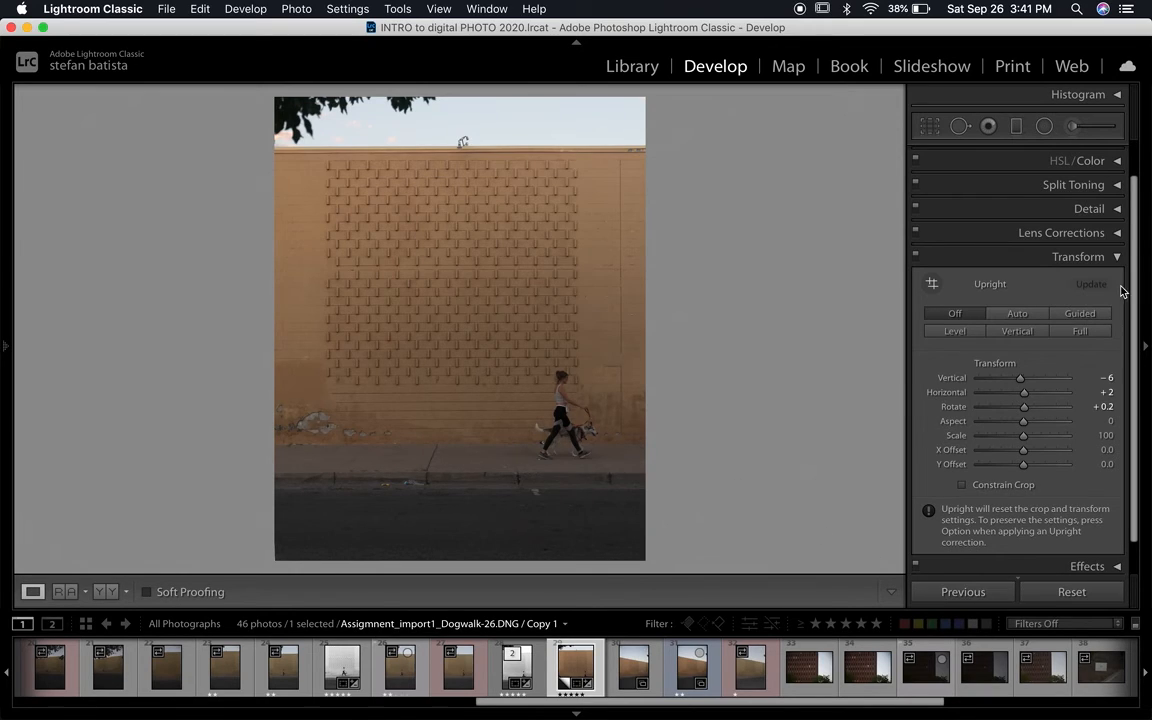
left_click(1090, 257)
Reset all of the photo's settings and undo the reset, twice, to compare the edit with the original
left_click(1083, 596)
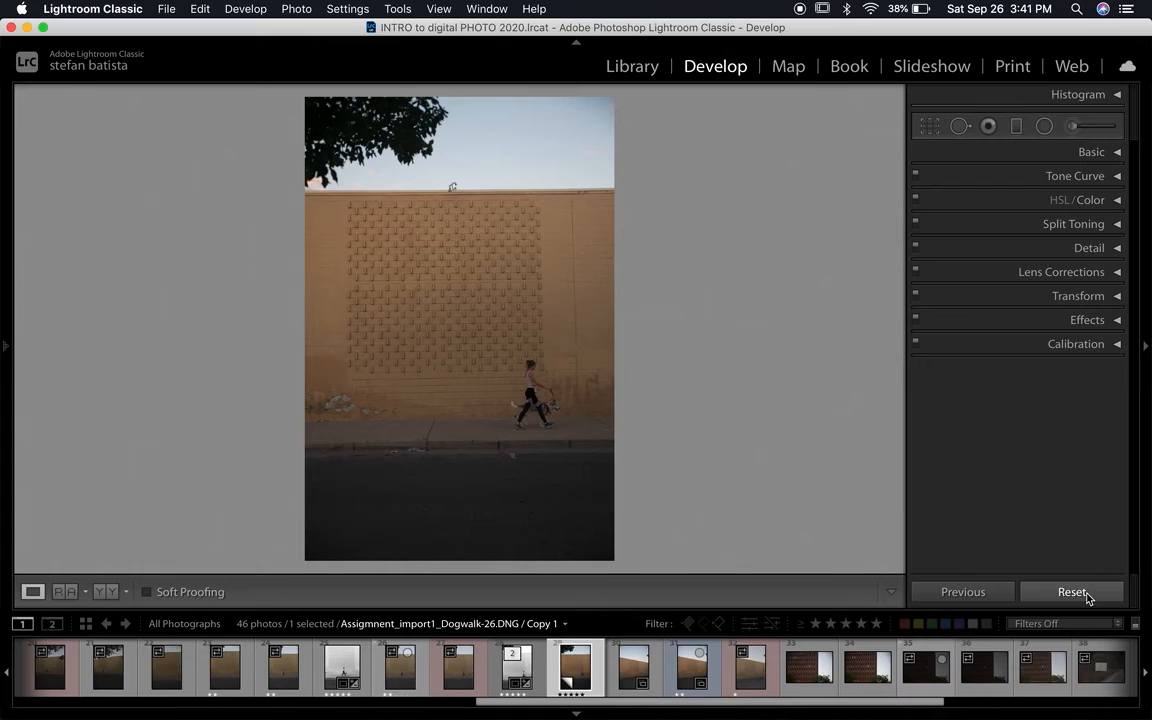
left_click(206, 9)
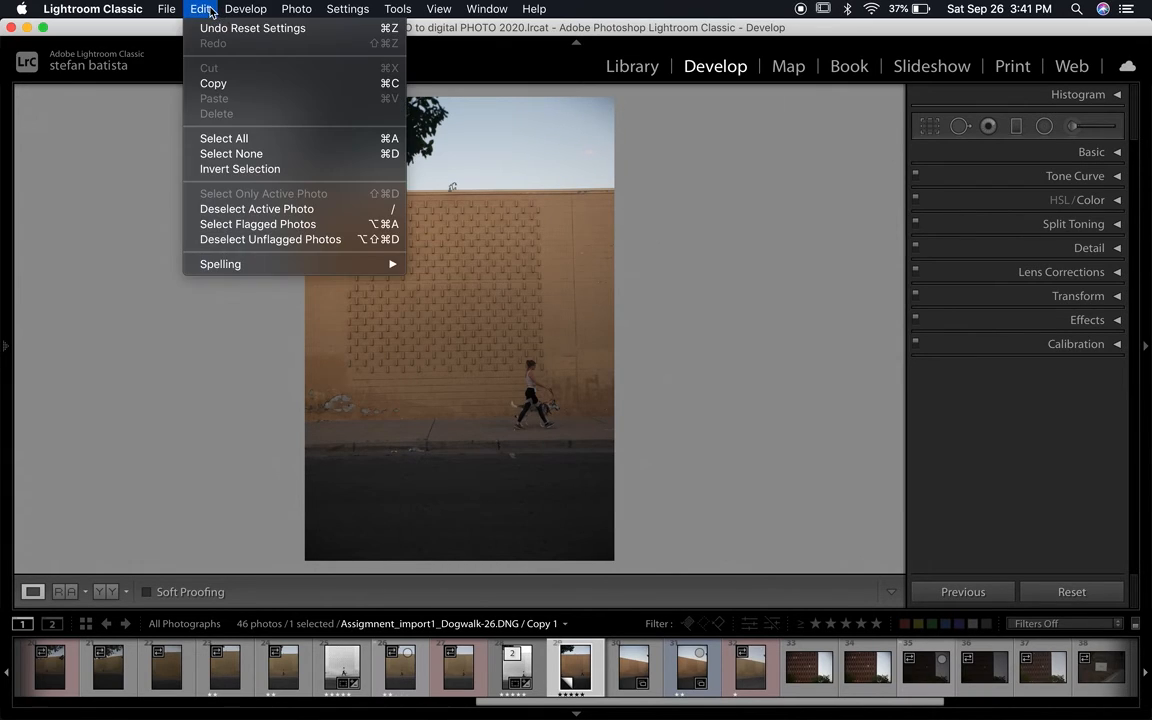
left_click(245, 28)
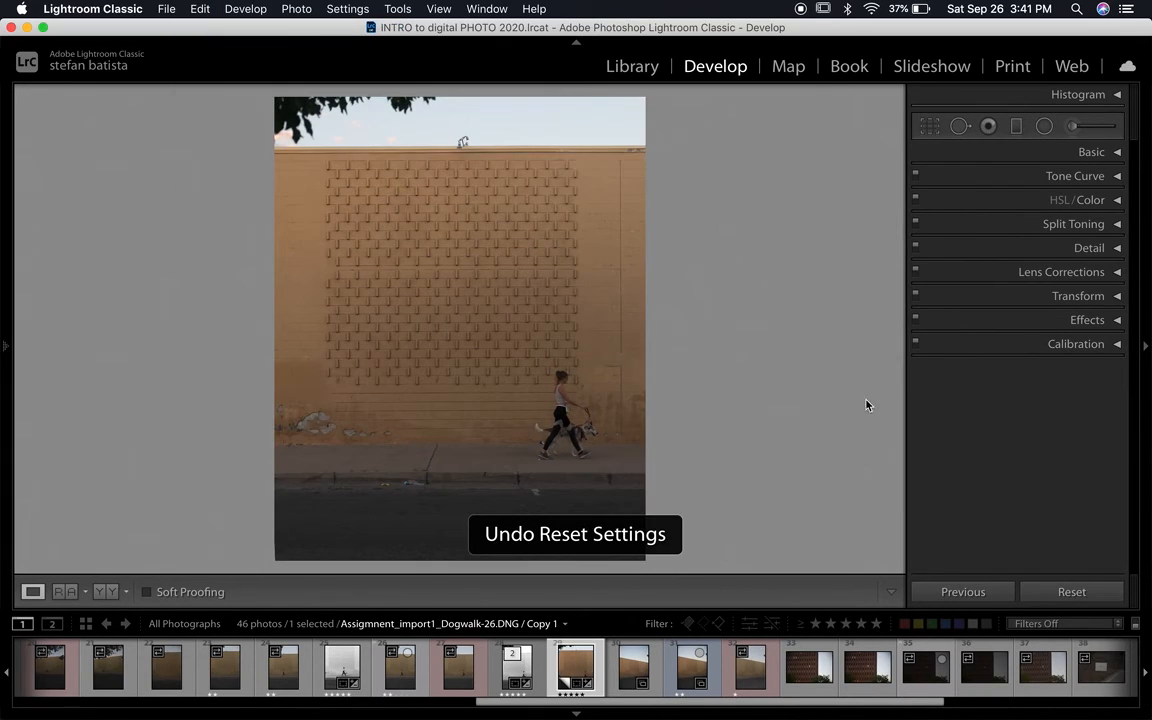
left_click(1085, 592)
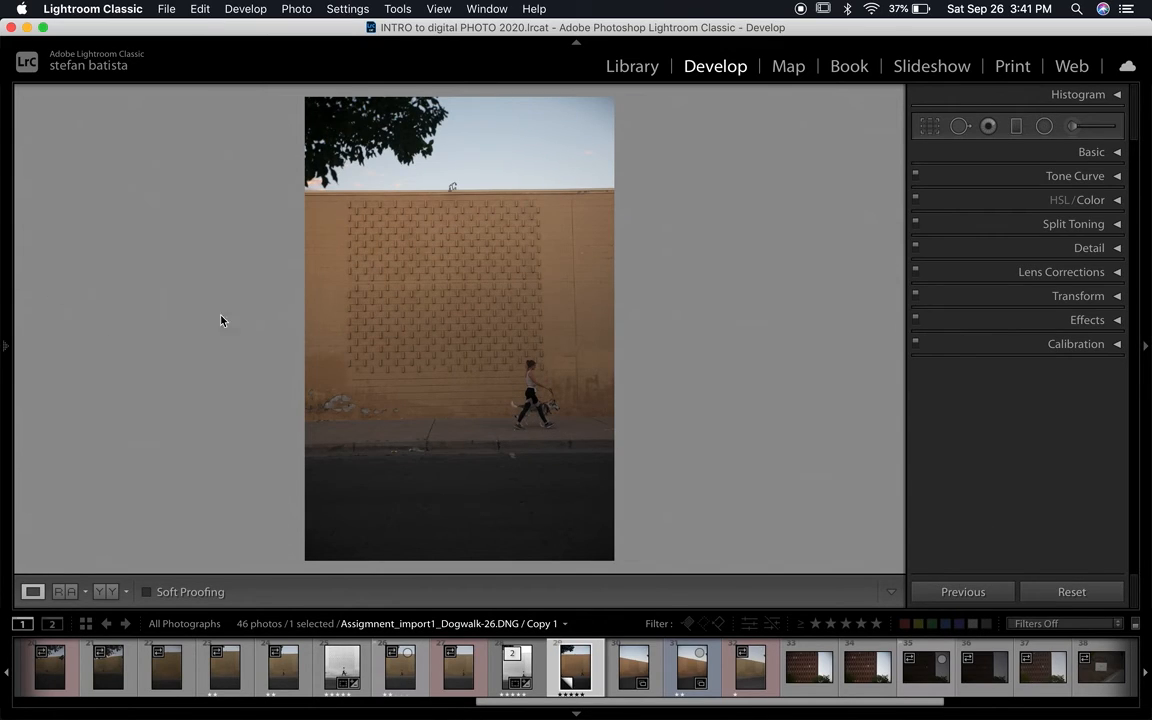
left_click(205, 10)
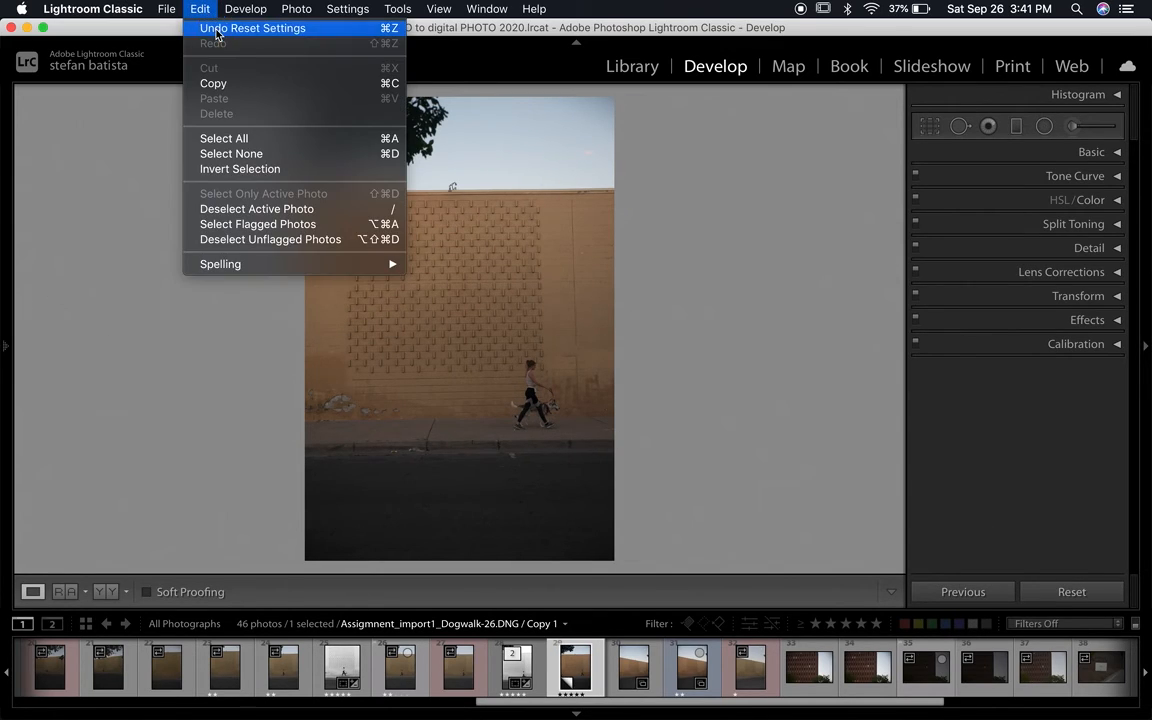
left_click(212, 28)
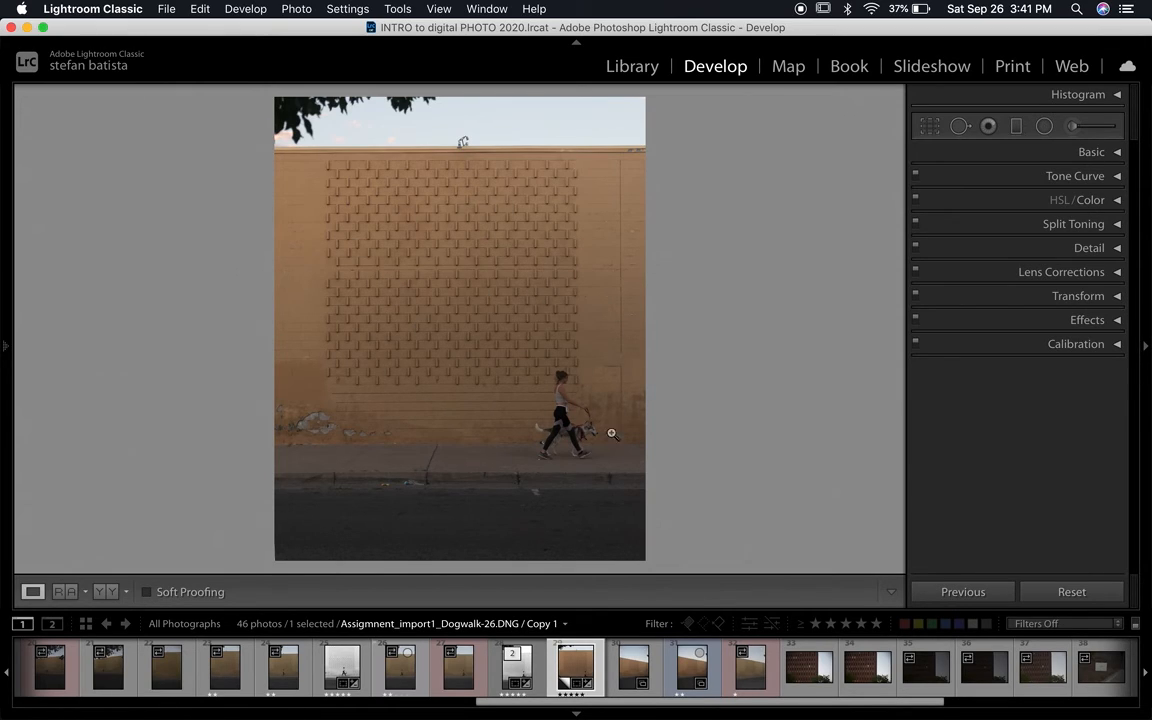
Set Basic Exposure to +0.40, Contrast +12, Highlights +10, Shadows +10, Whites +15, Blacks +8, Texture +5 and Clarity +5
left_click(1075, 153)
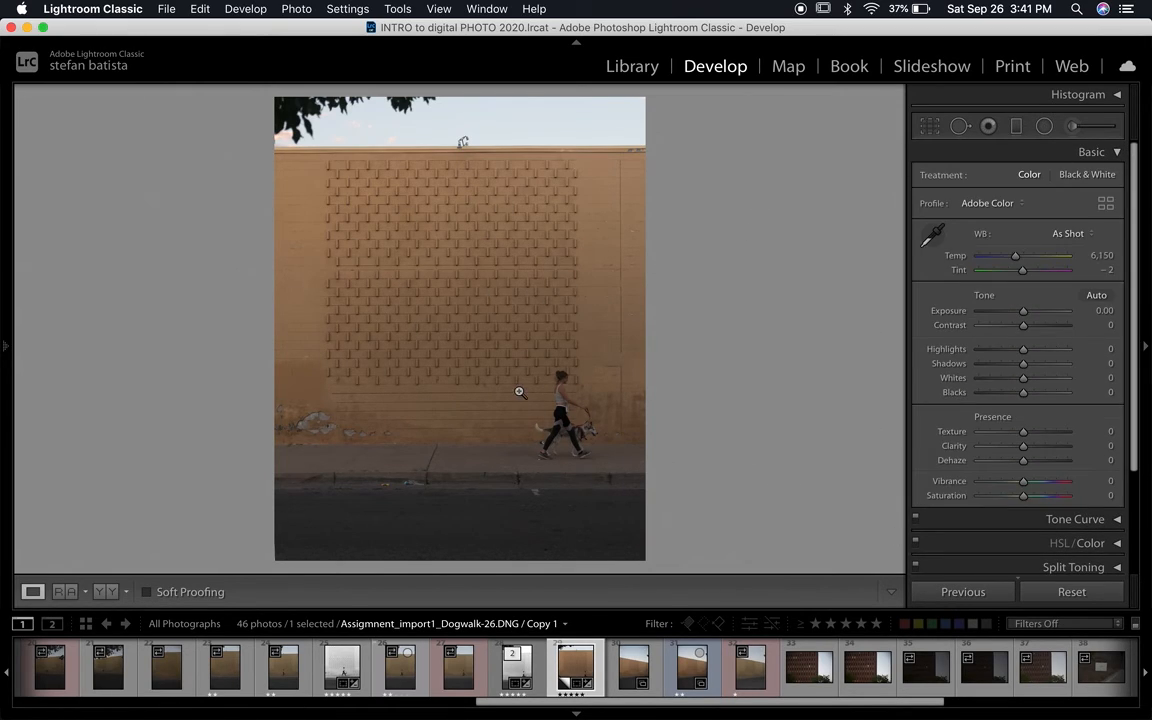
left_click_drag(1021, 318, 1027, 318)
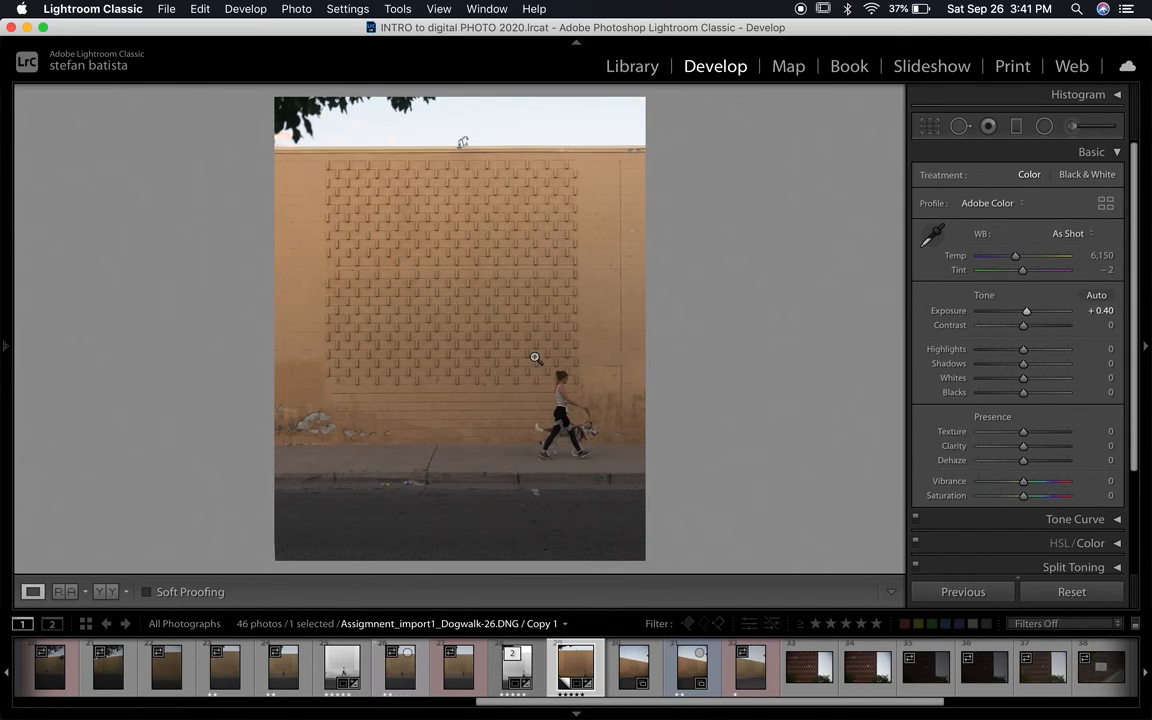
left_click_drag(1024, 330, 1029, 330)
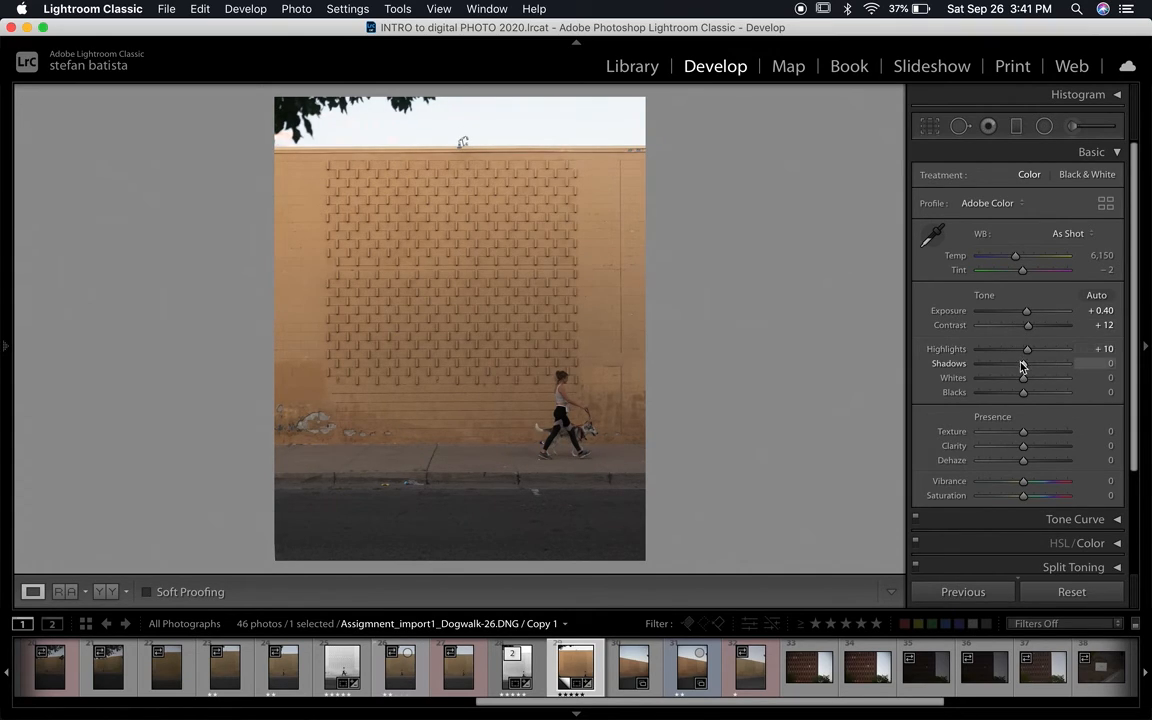
left_click_drag(1024, 365, 1030, 380)
left_click_drag(1028, 394, 1034, 397)
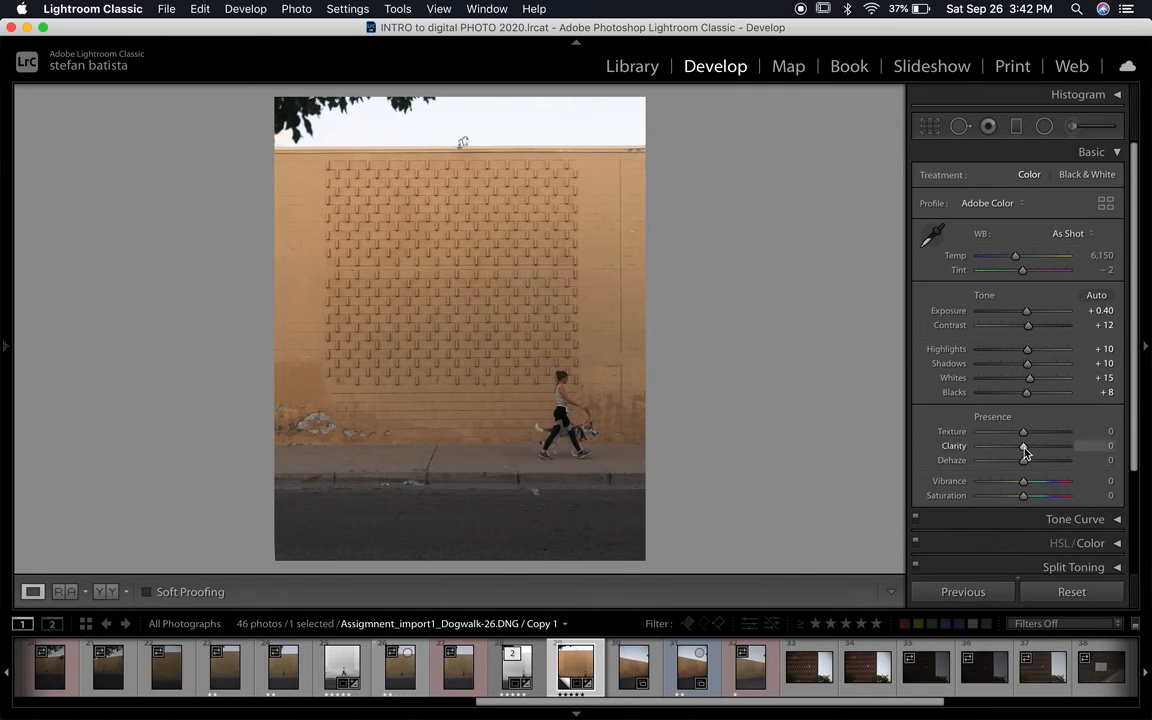
left_click_drag(1025, 434, 1027, 434)
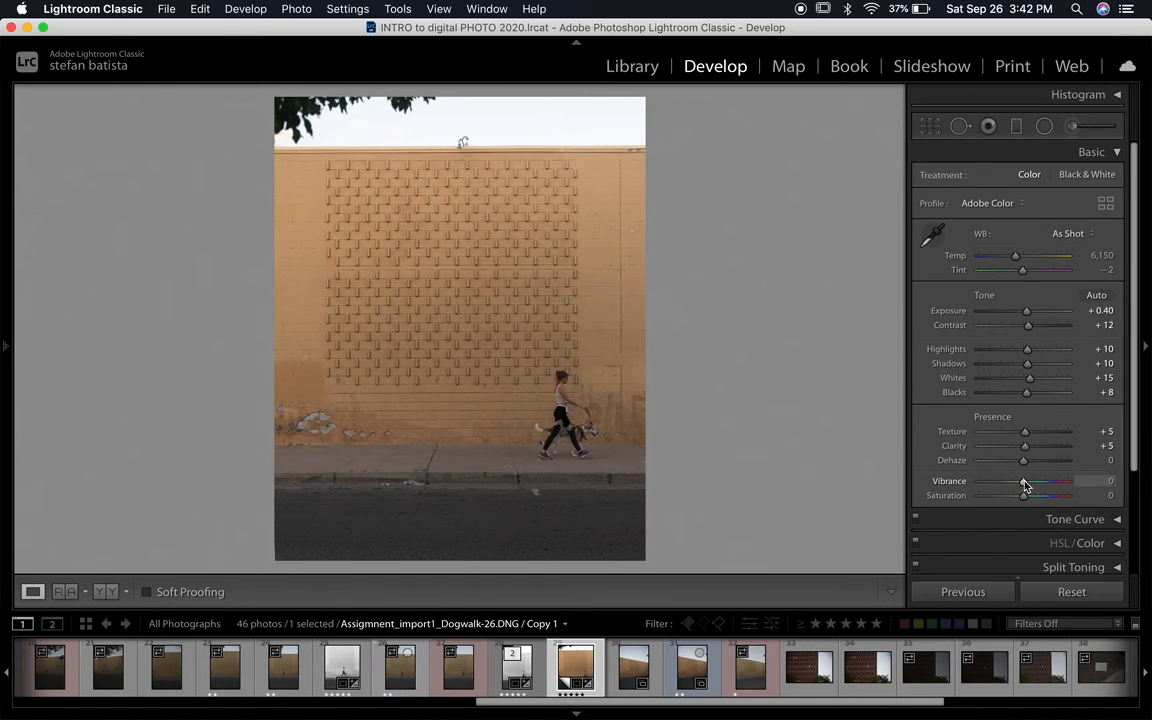
Brighten the wall with HSL Luminance values of +36 for Orange and +35 for Yellow, and raise Red luminance
scroll(1003, 417, "down", 2)
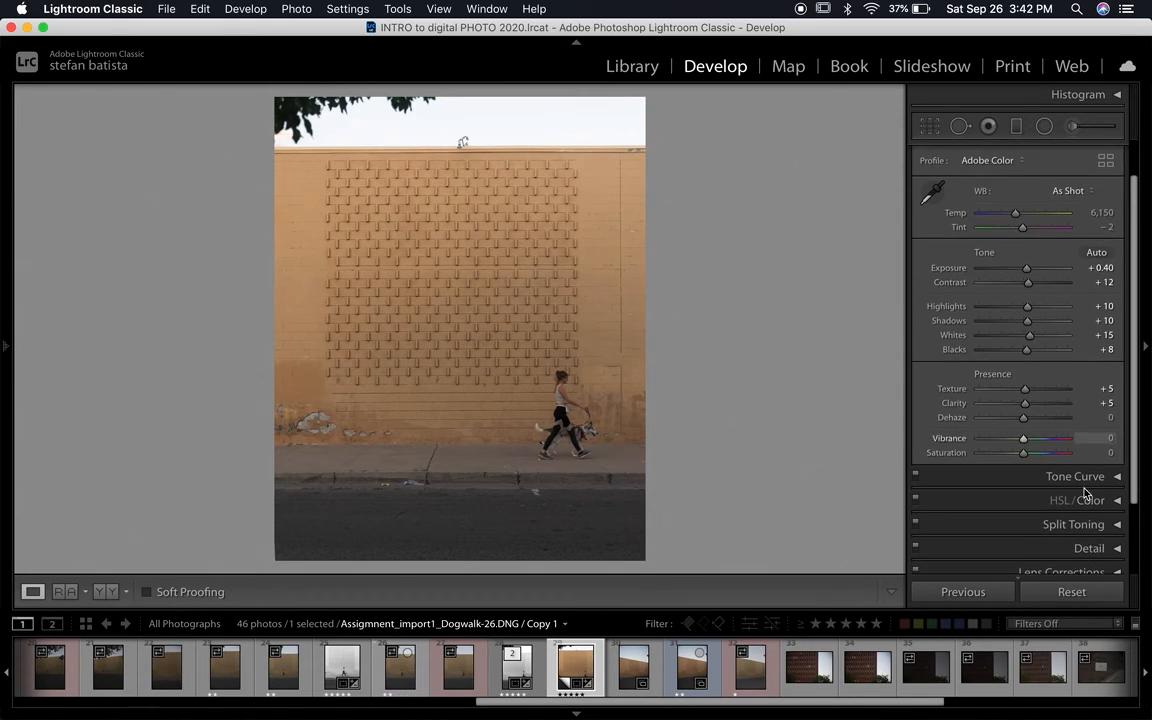
left_click(1095, 502)
scroll(1040, 415, "down", 3)
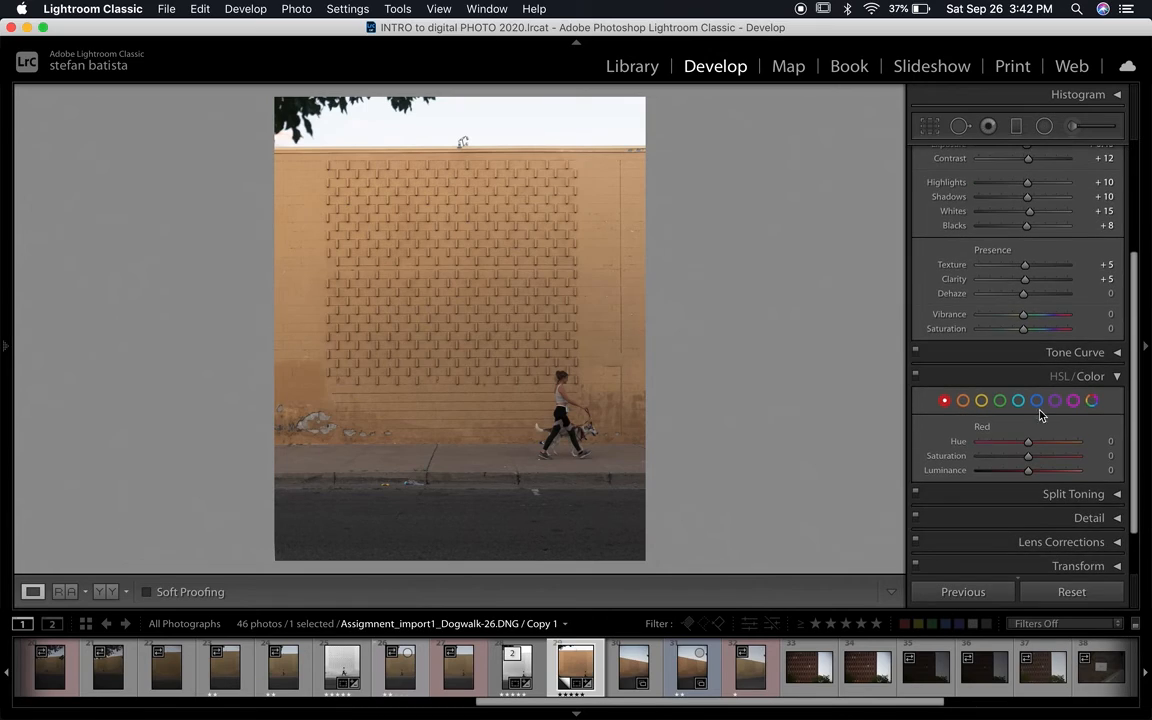
left_click(1057, 376)
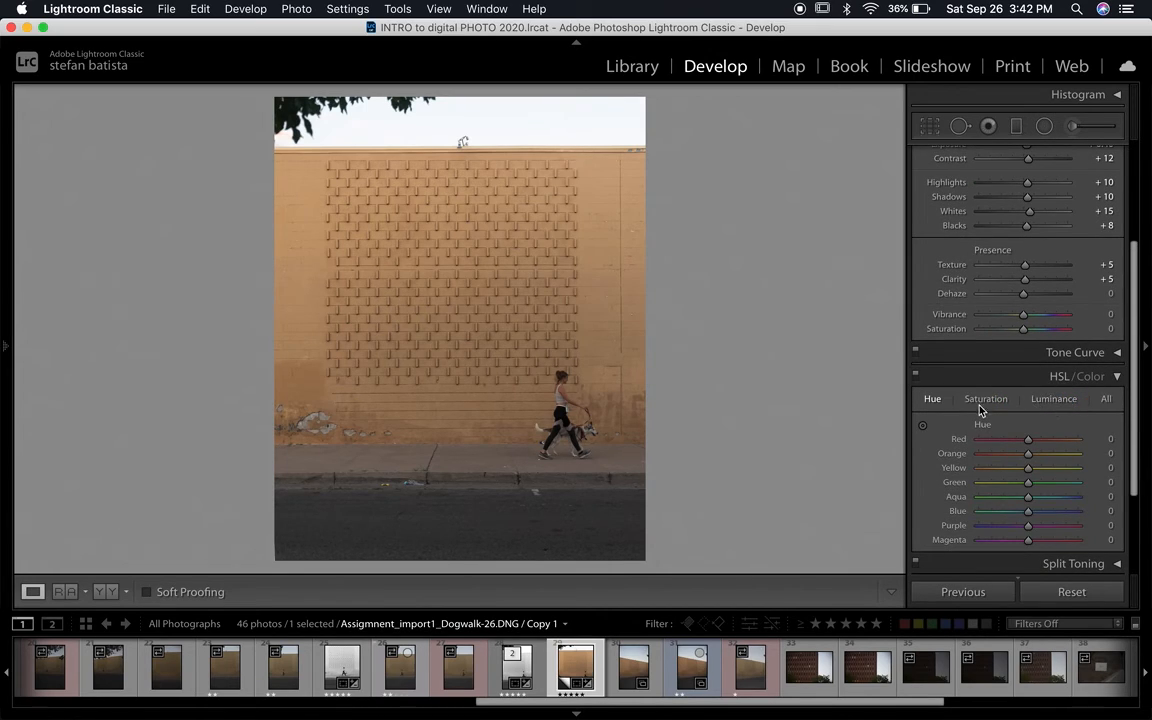
left_click(1056, 401)
left_click(1046, 454)
left_click(1046, 467)
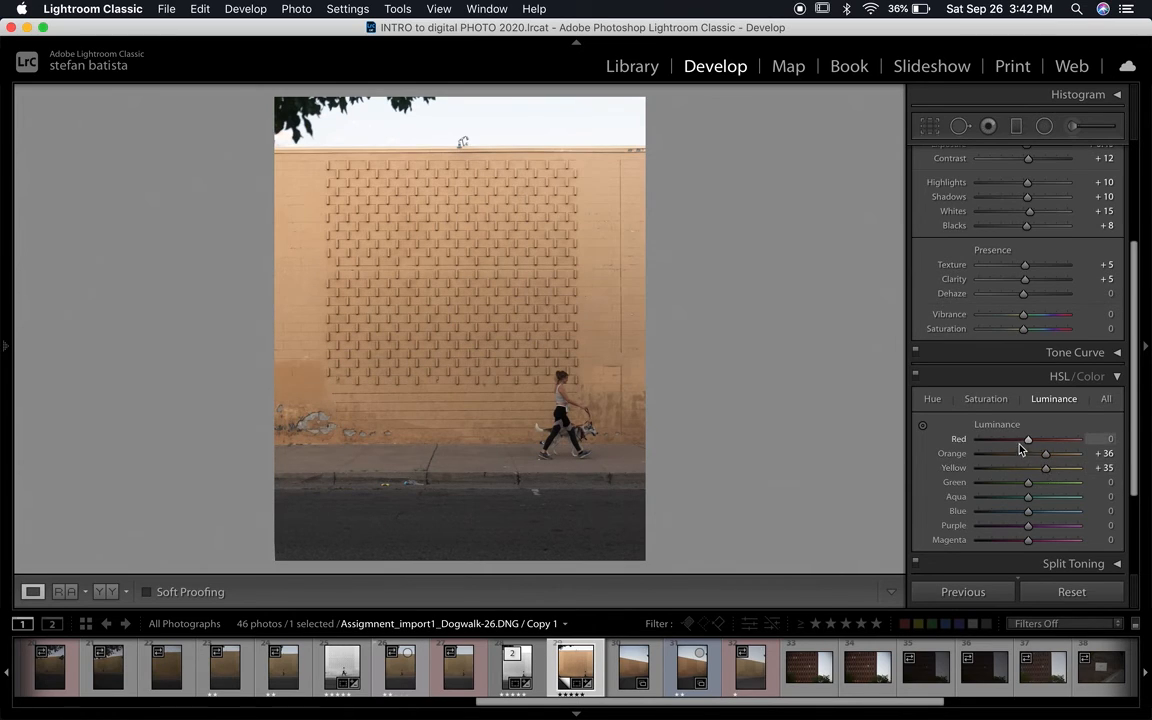
left_click_drag(1029, 445, 1056, 447)
Nudge the Orange and Red hues slightly in HSL, and close the HSL and Basic settings
left_click(932, 399)
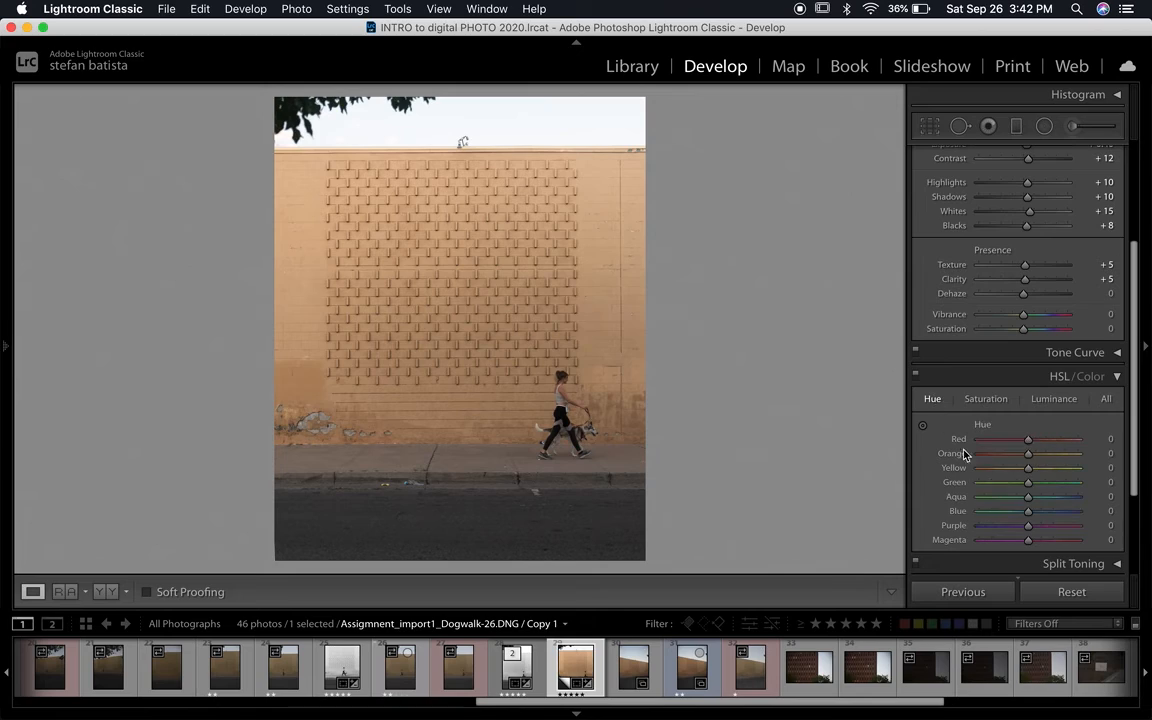
left_click_drag(1031, 459, 1028, 459)
mouse_move(1029, 442)
left_mouse_down()
mouse_move(977, 440)
mouse_move(1034, 444)
left_mouse_up()
left_click(1117, 378)
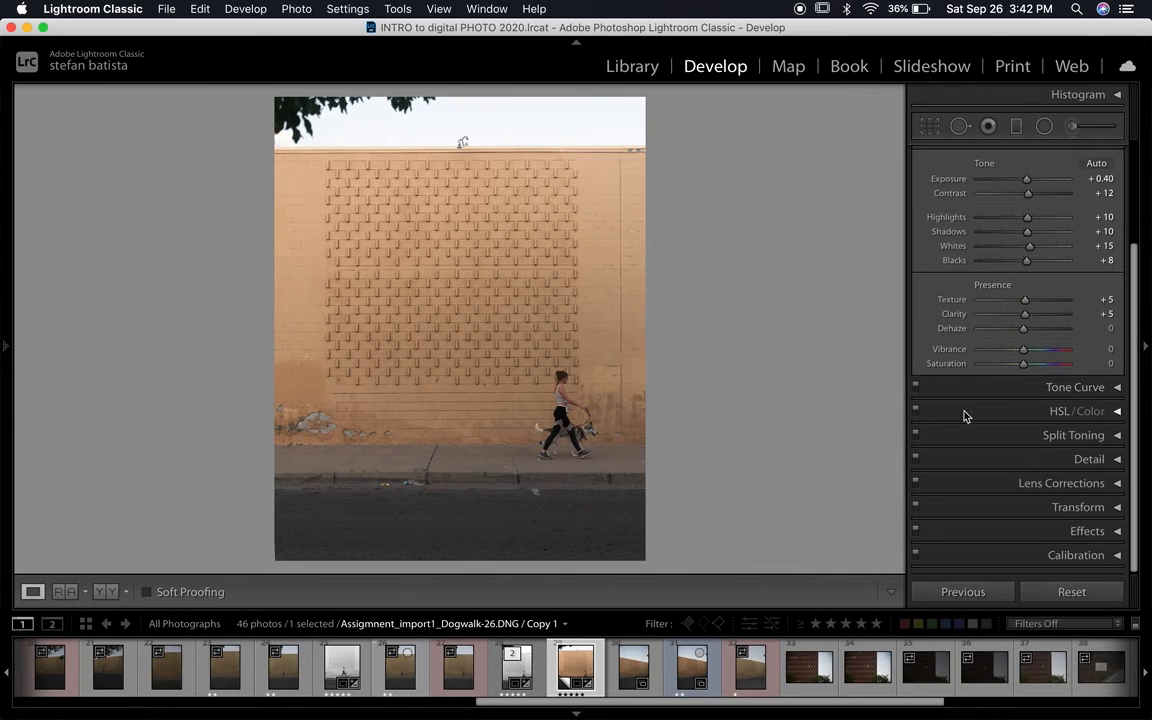
scroll(964, 405, "up", 5)
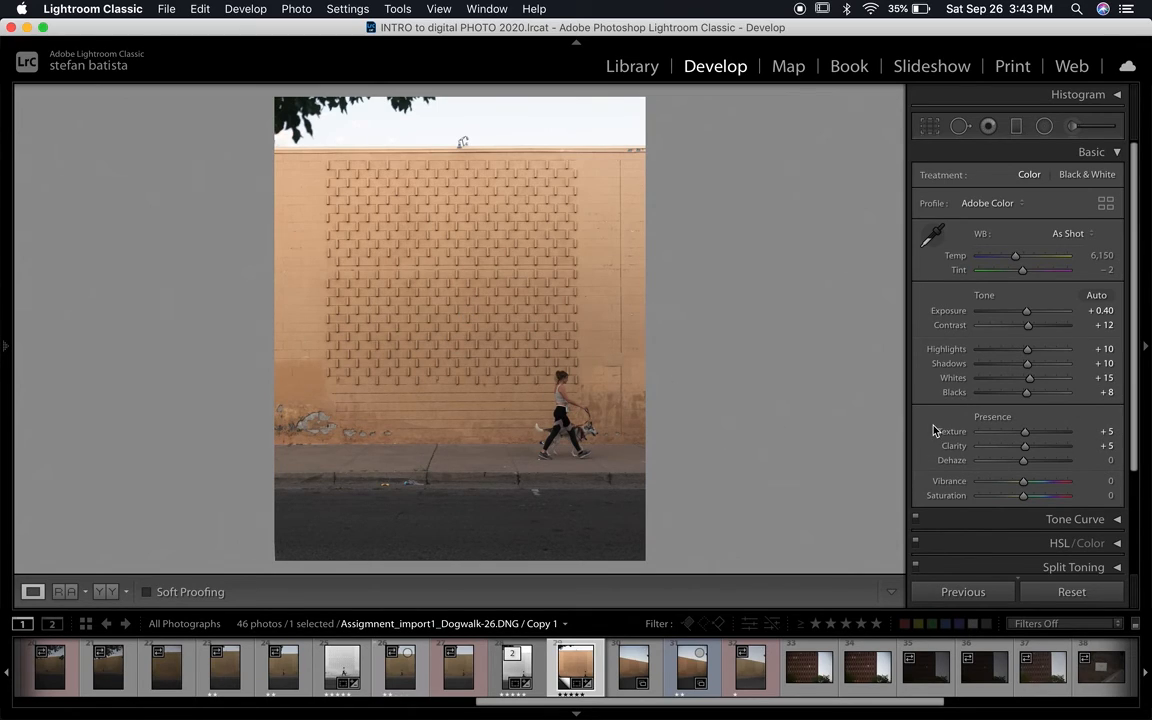
left_click(1116, 153)
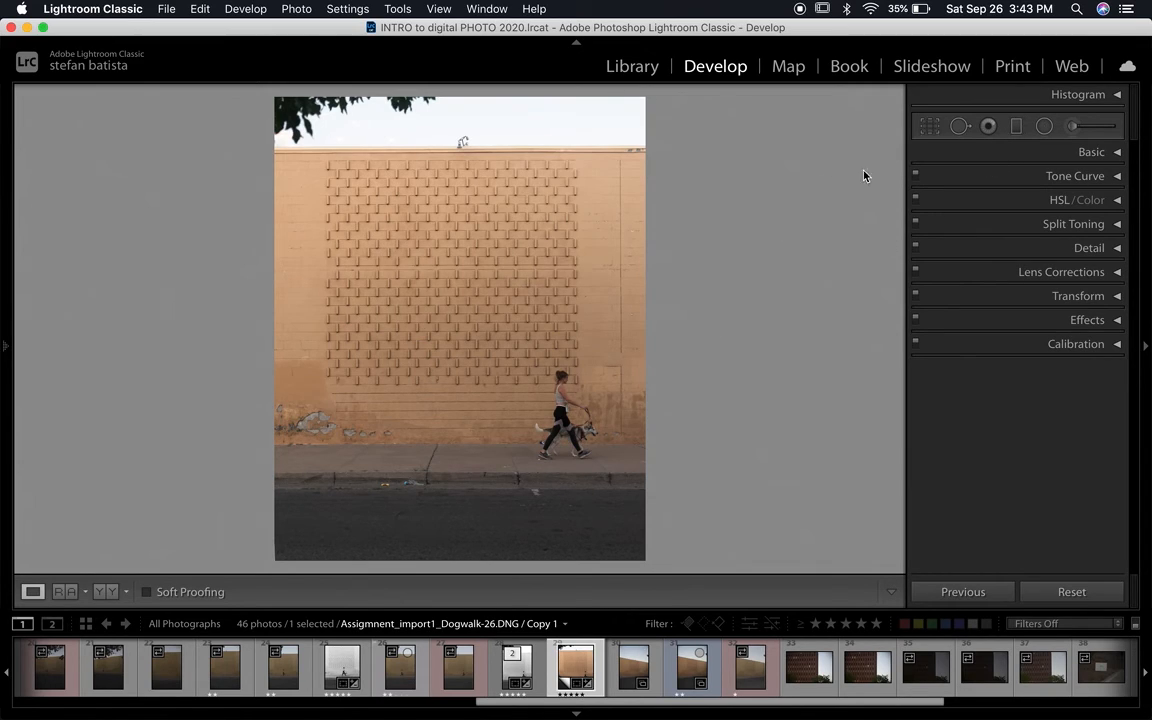
Activate the Adjustment Brush and examine its effect sliders and brush options alongside the Basic adjustments
left_click(1098, 130)
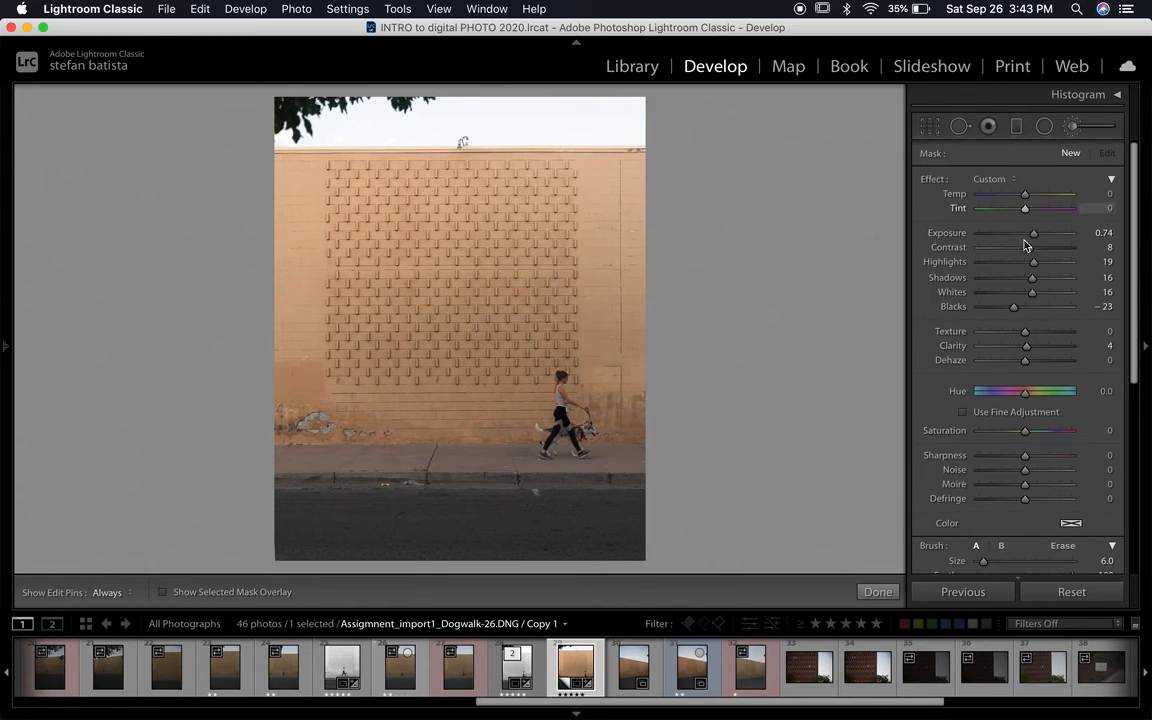
scroll(1022, 258, "down", 2)
scroll(1022, 258, "down", 10)
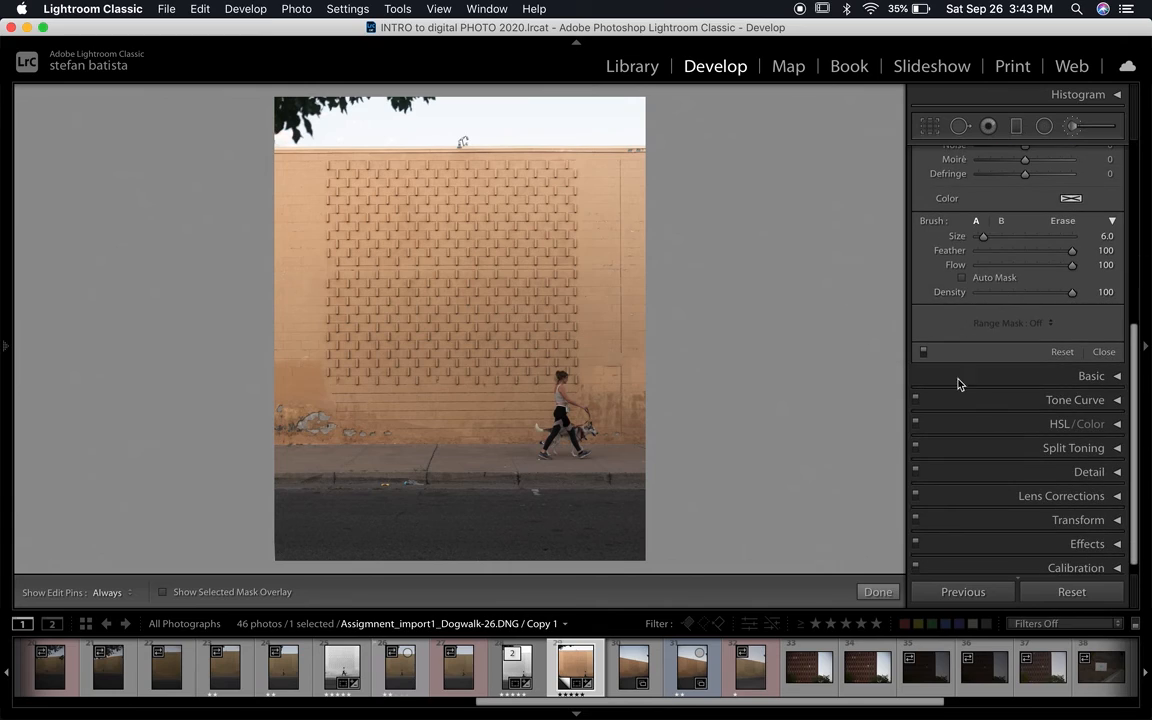
left_click(1109, 376)
scroll(1026, 380, "down", 5)
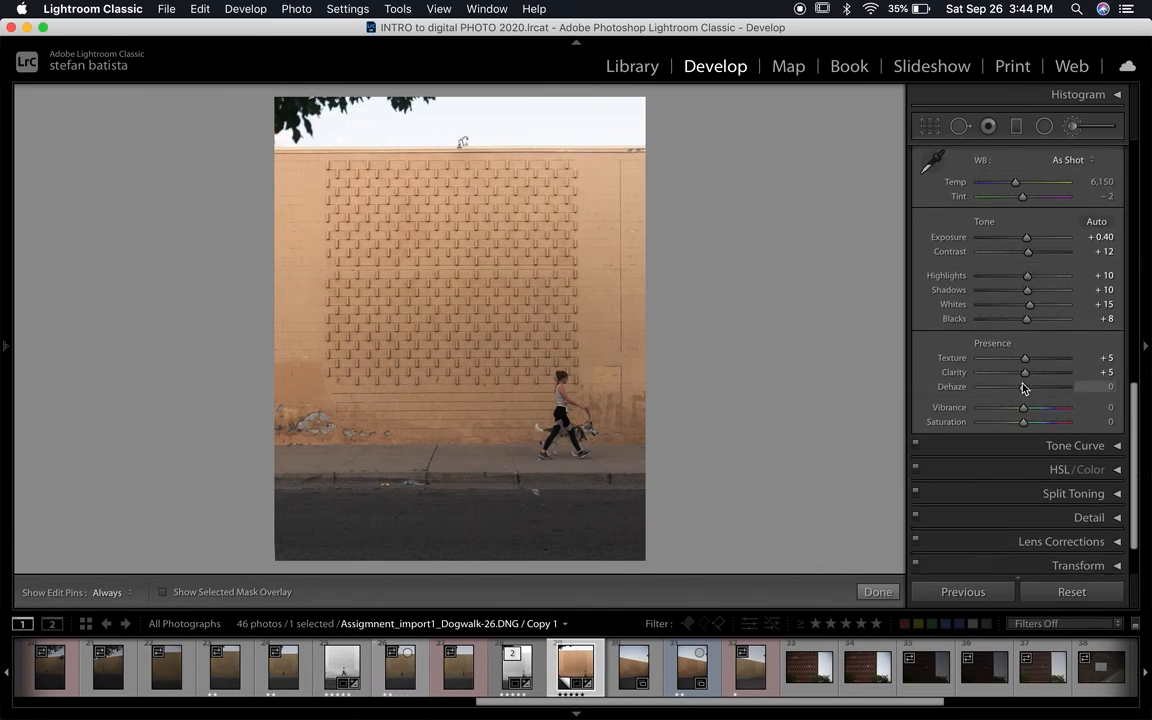
scroll(1001, 318, "up", 3)
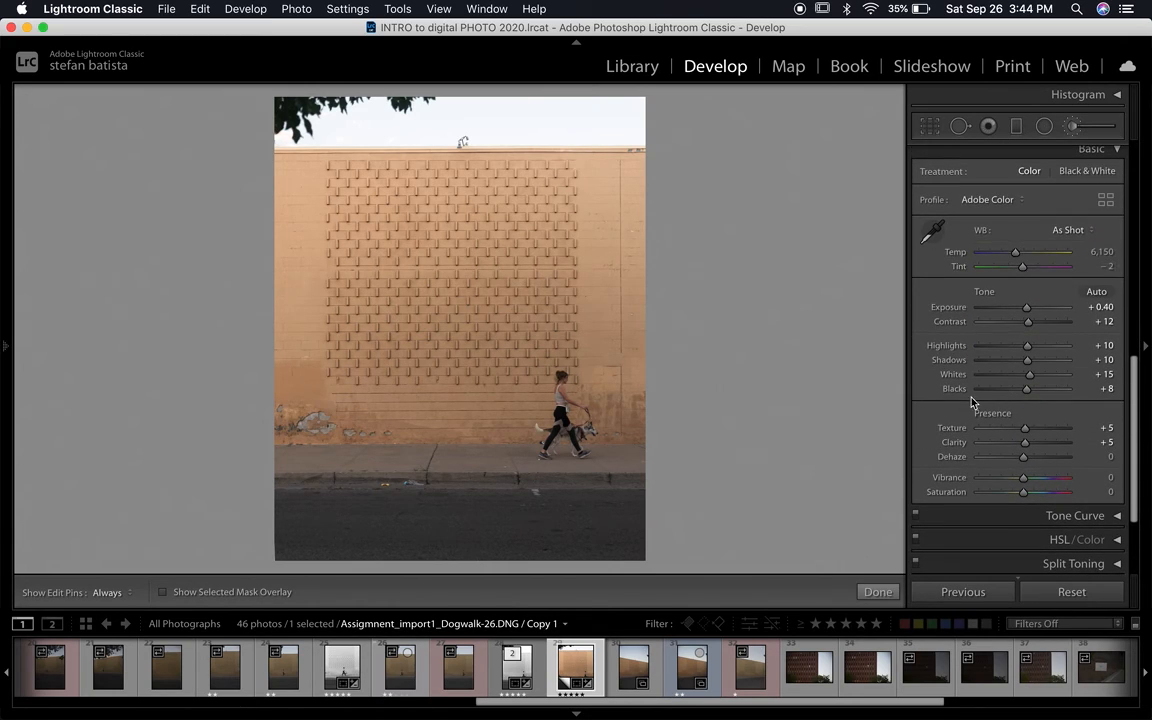
left_click(1116, 148)
scroll(1037, 322, "up", 4)
scroll(1038, 322, "up", 2)
scroll(967, 220, "down", 3)
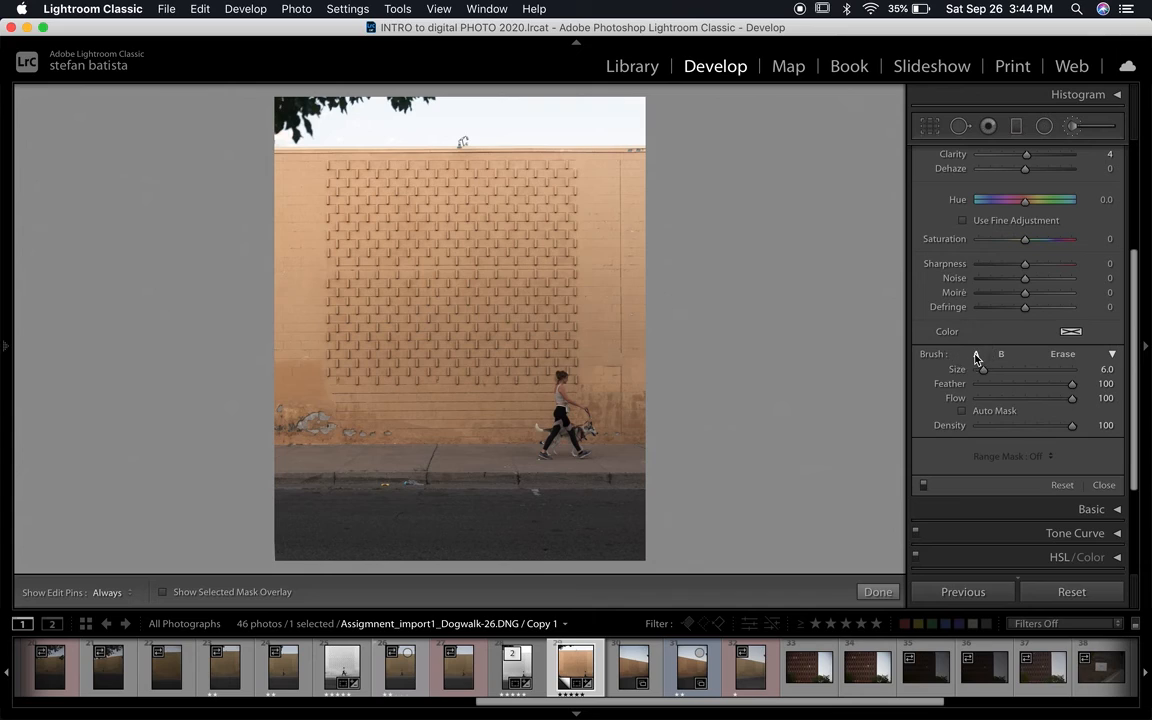
scroll(1000, 350, "up", 3)
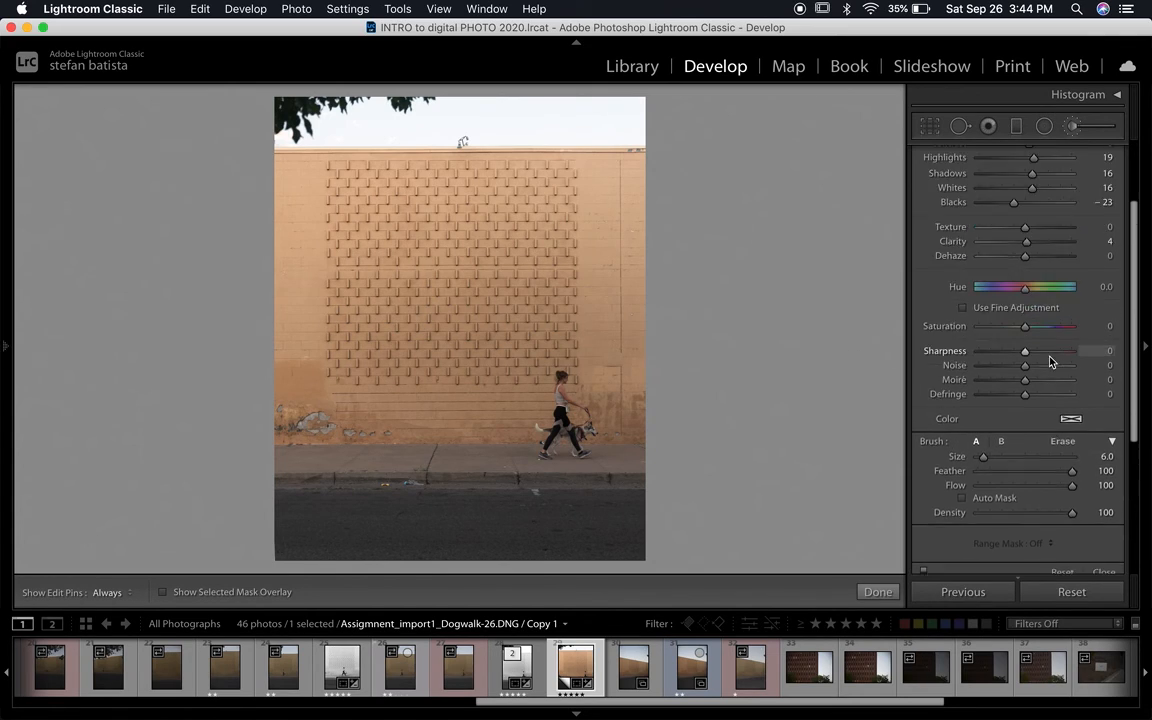
Try an Adjustment Brush size of 47.7 and reduce it to 9.0
left_click_drag(979, 490, 1022, 487)
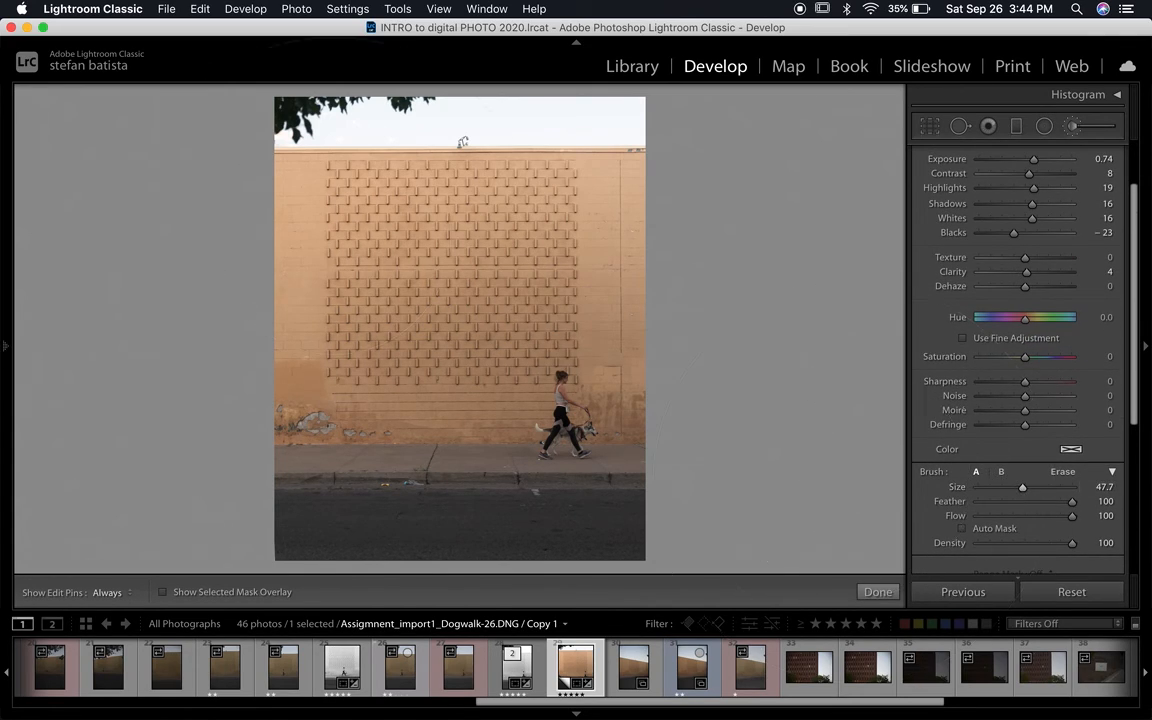
scroll(490, 330, "down", 3)
scroll(497, 343, "down", 6)
scroll(483, 339, "up", 1)
Try lower Feather values for the Adjustment Brush, and return Feather to 100
left_click_drag(1073, 508, 1006, 503)
mouse_move(1006, 503)
left_mouse_down()
mouse_move(1068, 505)
mouse_move(1018, 517)
mouse_move(1035, 520)
left_mouse_up()
left_click_drag(1029, 514, 1036, 519)
left_click_drag(1036, 515, 1105, 514)
scroll(941, 436, "down", 2)
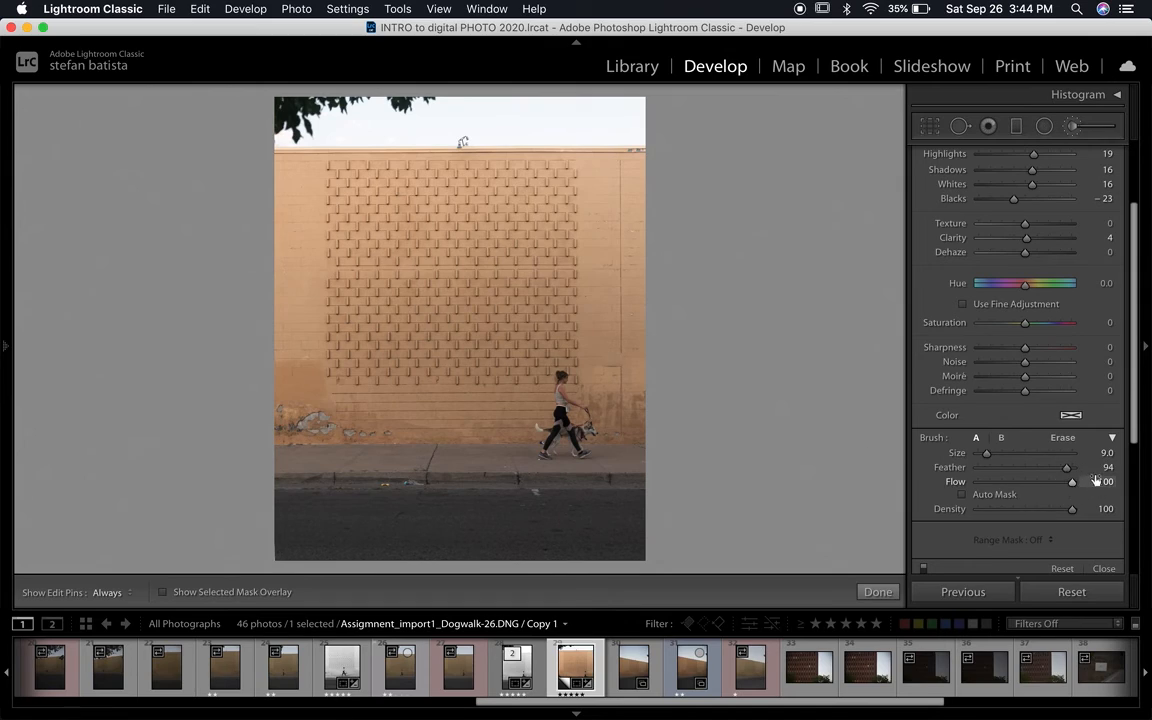
left_click_drag(1069, 470, 1118, 476)
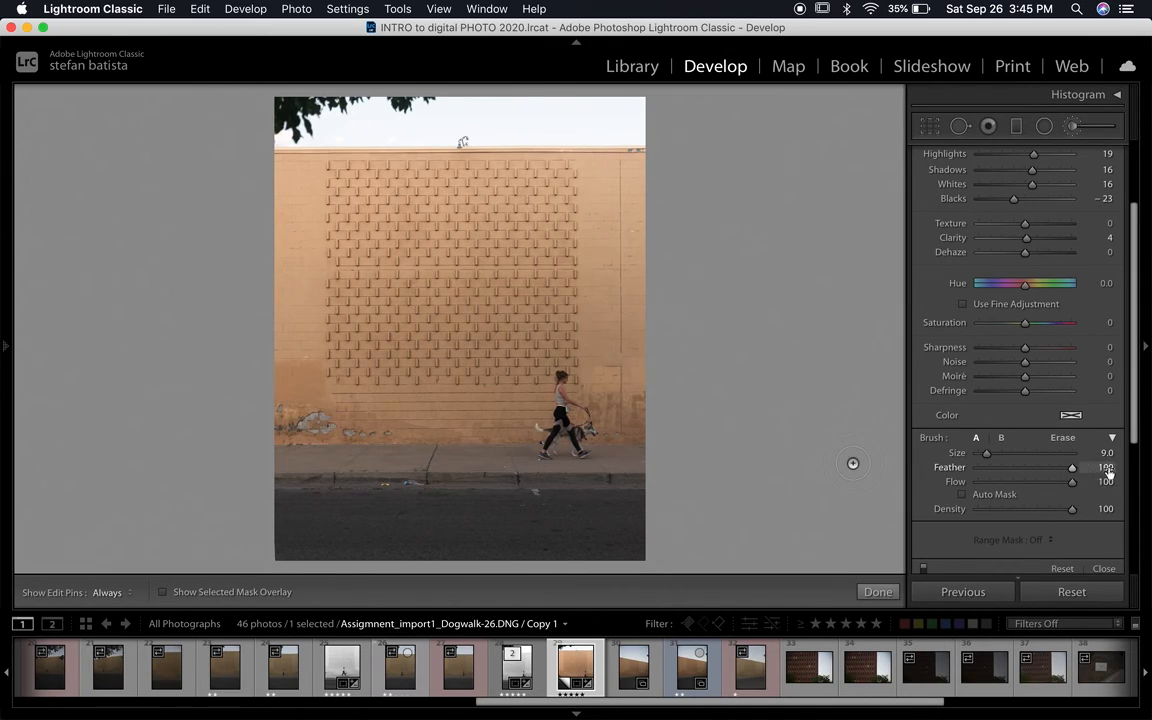
Try a brush size of 39.0 over the wall and settle on a size of 11.0
left_click_drag(986, 453, 1024, 458)
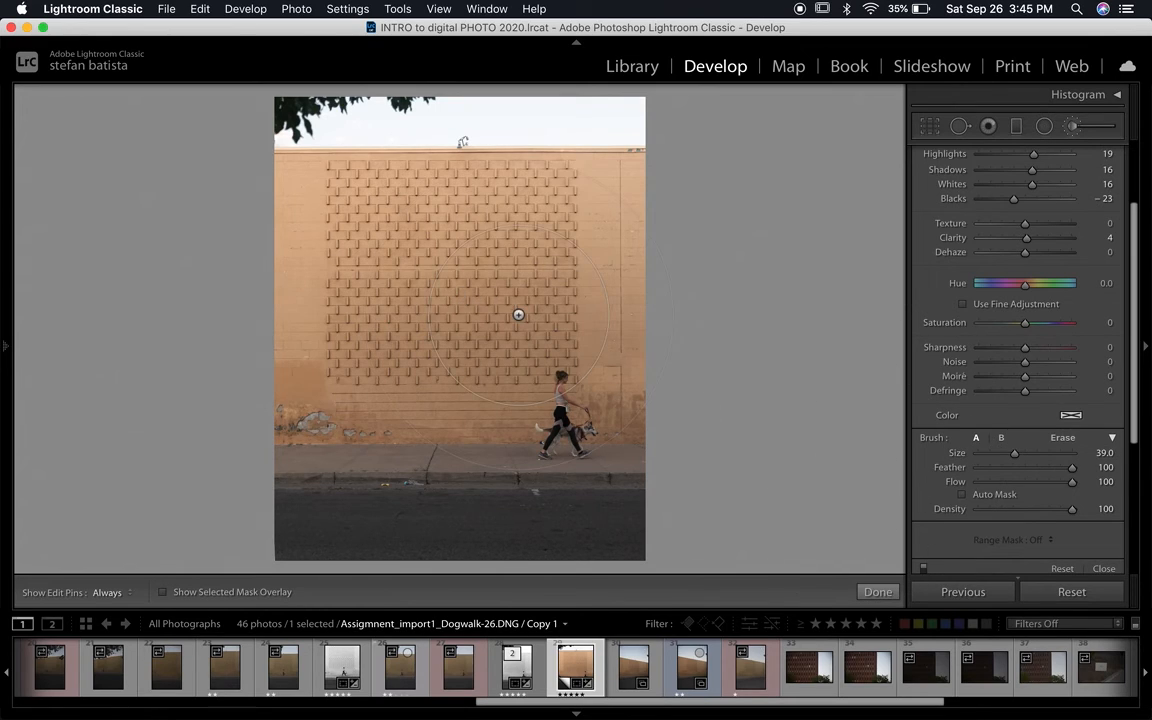
scroll(466, 332, "down", 4)
scroll(455, 307, "down", 5)
scroll(1030, 400, "up", 3)
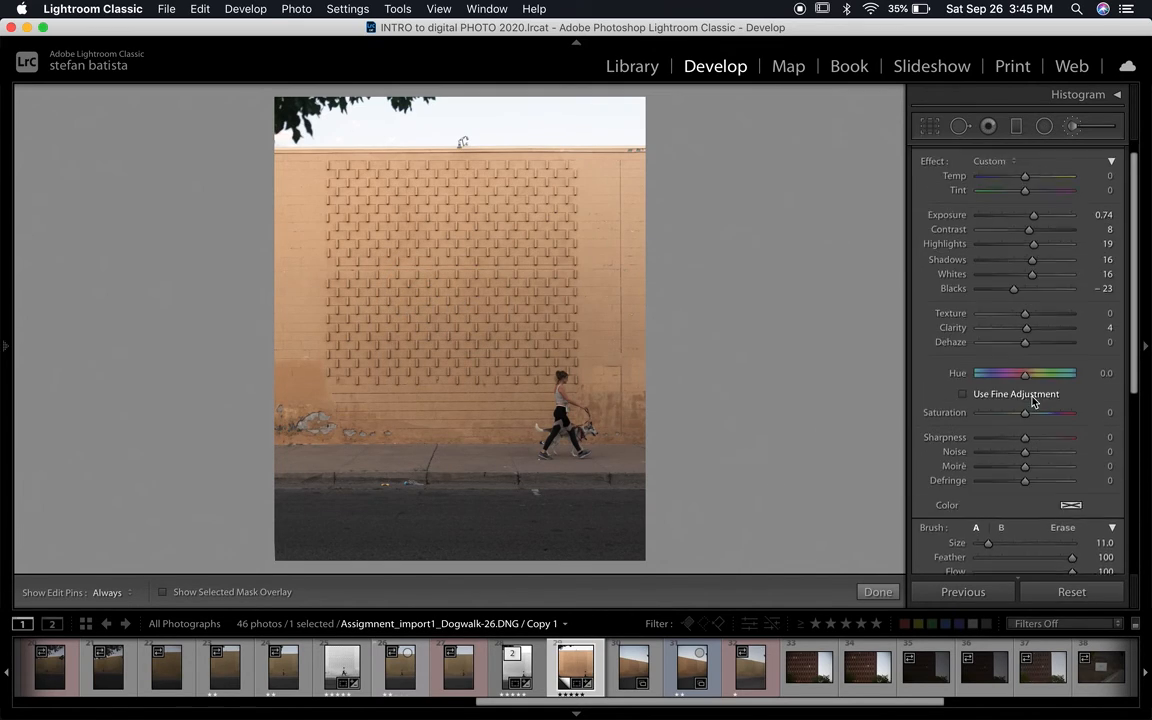
scroll(1044, 301, "up", 1)
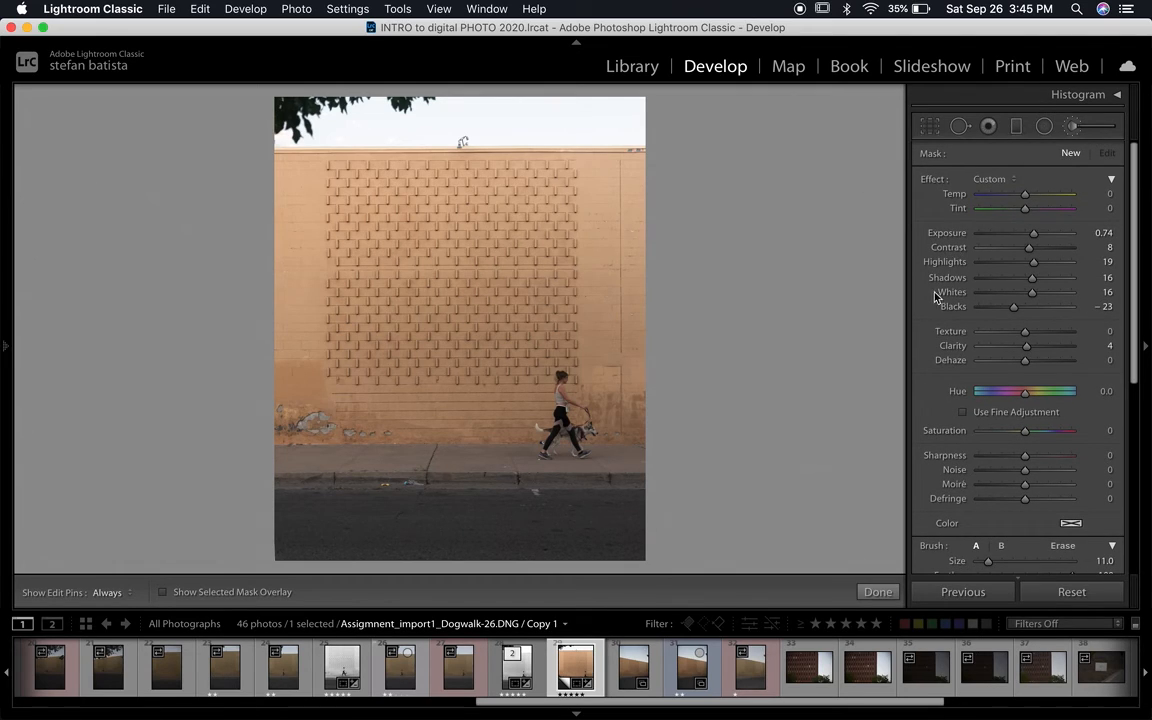
scroll(1049, 311, "down", 6)
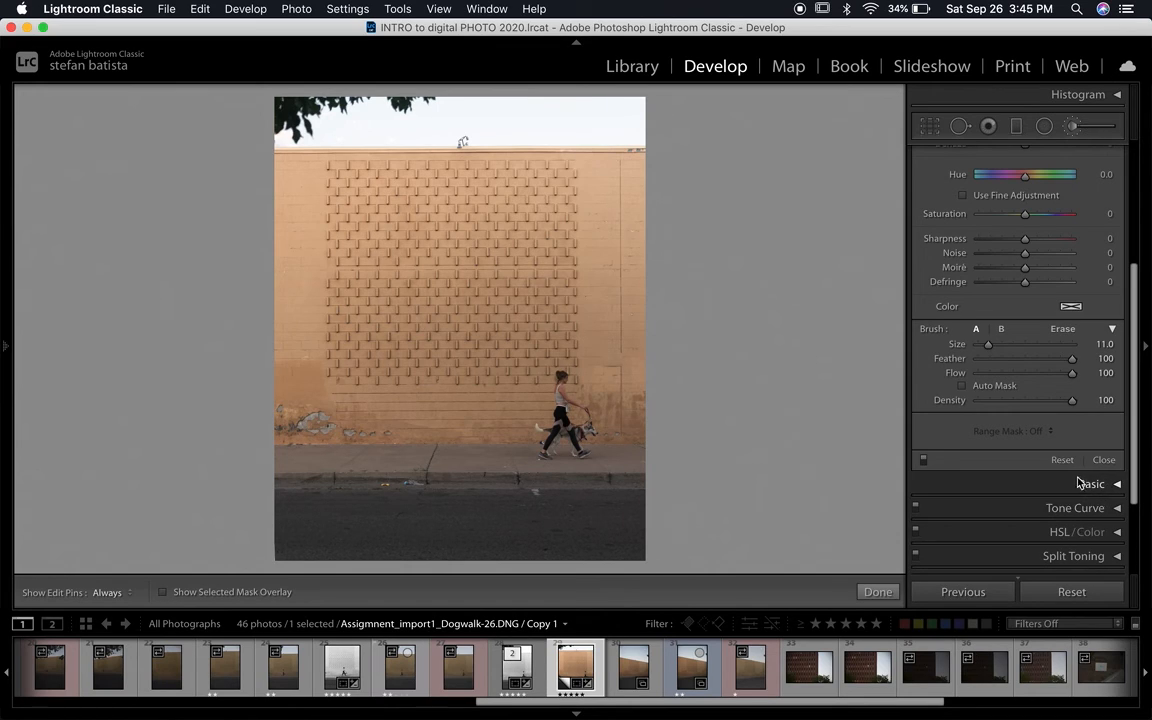
scroll(1080, 505, "up", 6)
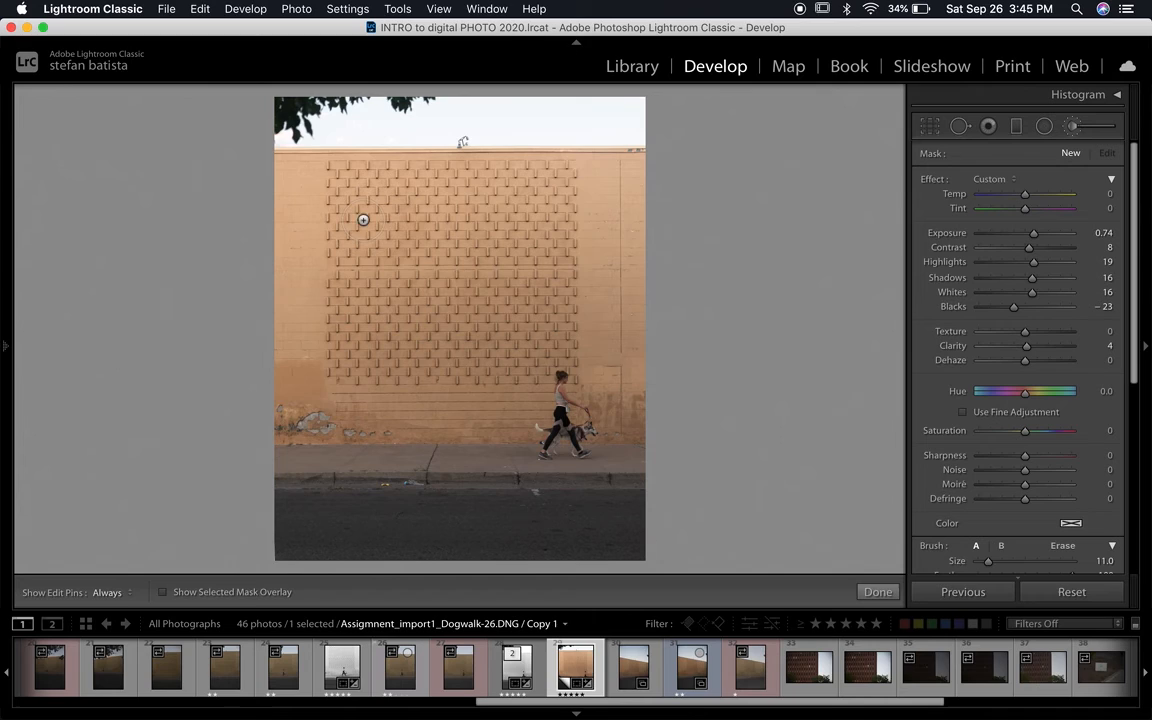
Try a brightening Adjustment Brush mask over the lower wall, sidewalk and dog walker, and delete it
mouse_move(568, 437)
left_mouse_down()
mouse_move(571, 393)
mouse_move(574, 435)
mouse_move(554, 405)
mouse_move(587, 404)
mouse_move(551, 395)
mouse_move(570, 450)
mouse_move(585, 364)
mouse_move(519, 404)
mouse_move(580, 452)
mouse_move(617, 418)
mouse_move(371, 389)
mouse_move(549, 436)
mouse_move(276, 433)
mouse_move(329, 457)
mouse_move(555, 475)
left_mouse_up()
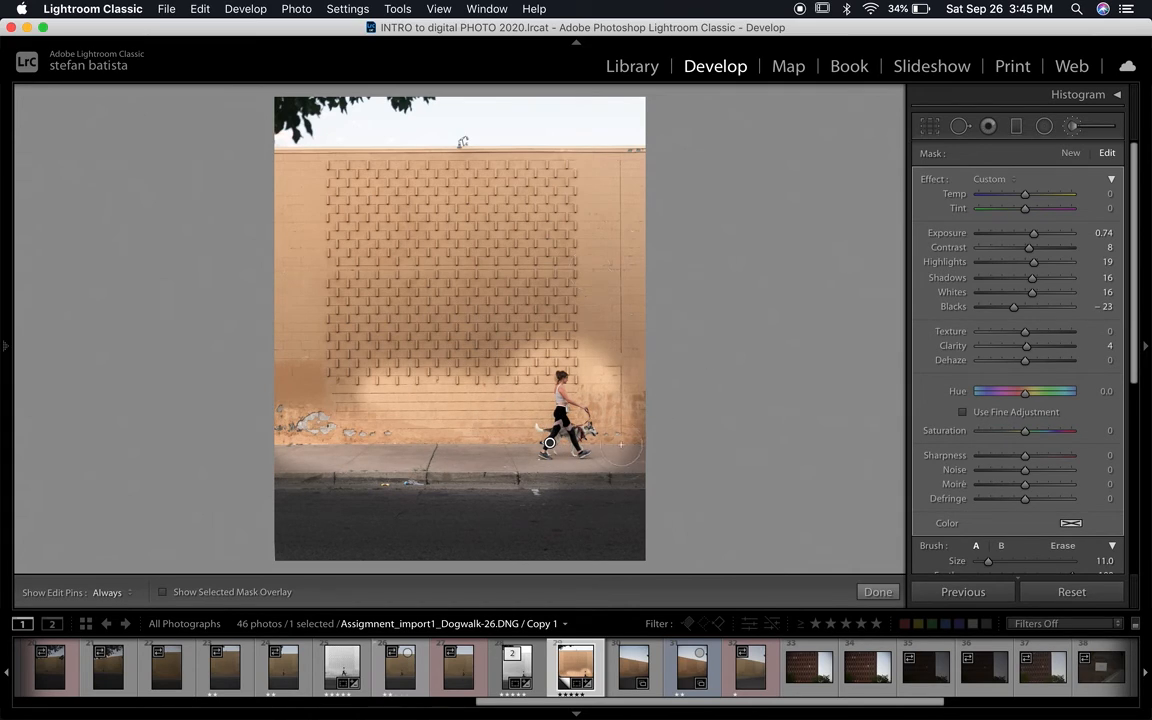
mouse_move(549, 443)
left_mouse_down()
mouse_move(563, 442)
mouse_move(558, 417)
mouse_move(537, 423)
mouse_move(490, 385)
mouse_move(575, 415)
mouse_move(515, 385)
mouse_move(555, 439)
mouse_move(568, 438)
mouse_move(560, 430)
left_mouse_up()
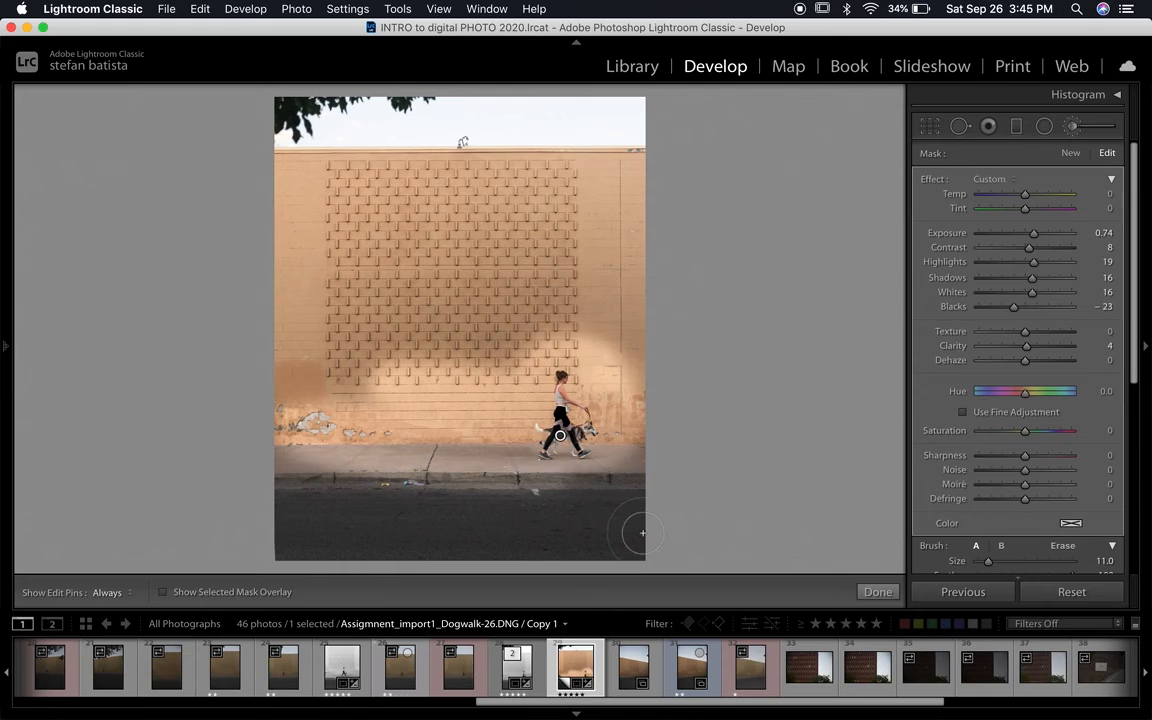
key("Delete")
Paint one Adjustment Brush mask over the dog walker and lower wall, and a new separate mask over the patterned bricks
mouse_move(565, 371)
left_mouse_down()
mouse_move(558, 434)
mouse_move(599, 422)
mouse_move(565, 371)
left_mouse_up()
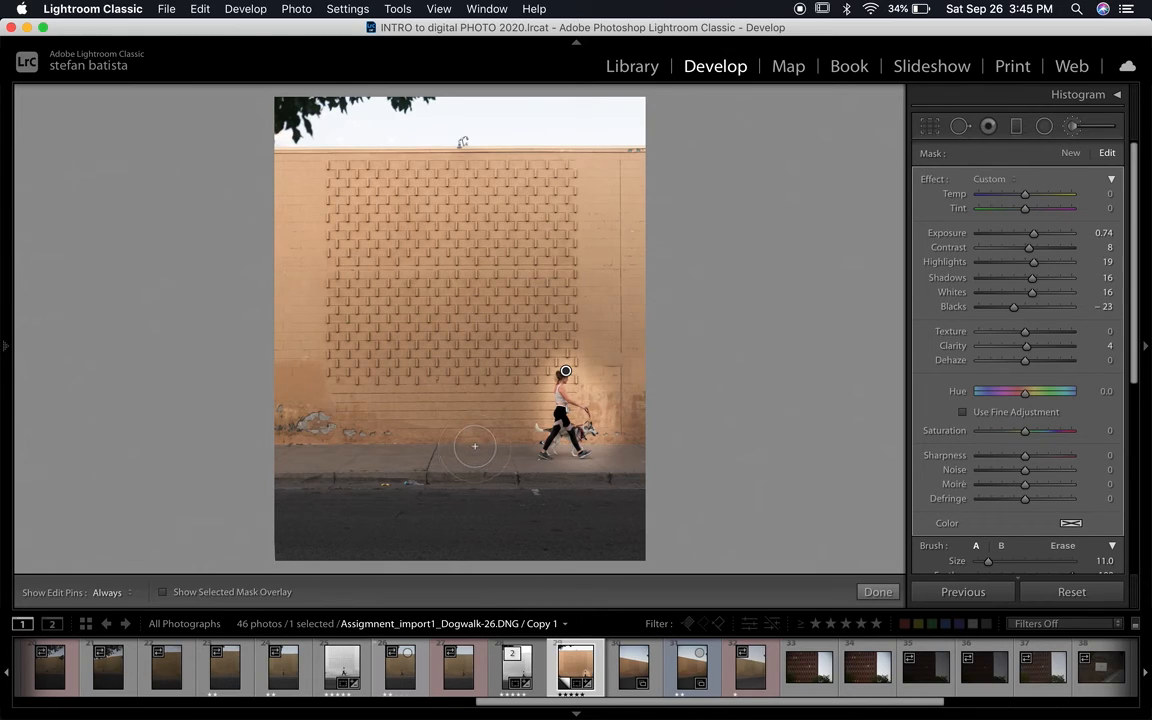
mouse_move(334, 436)
left_mouse_down()
mouse_move(319, 423)
mouse_move(457, 430)
left_mouse_up()
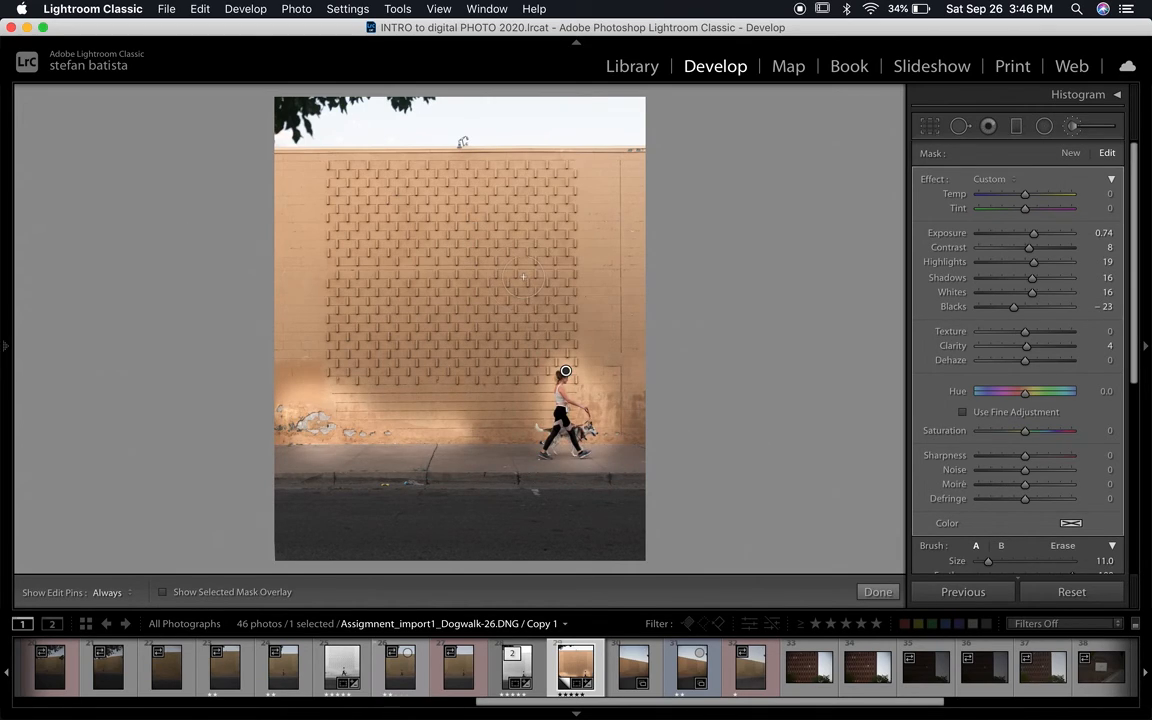
left_click(1069, 156)
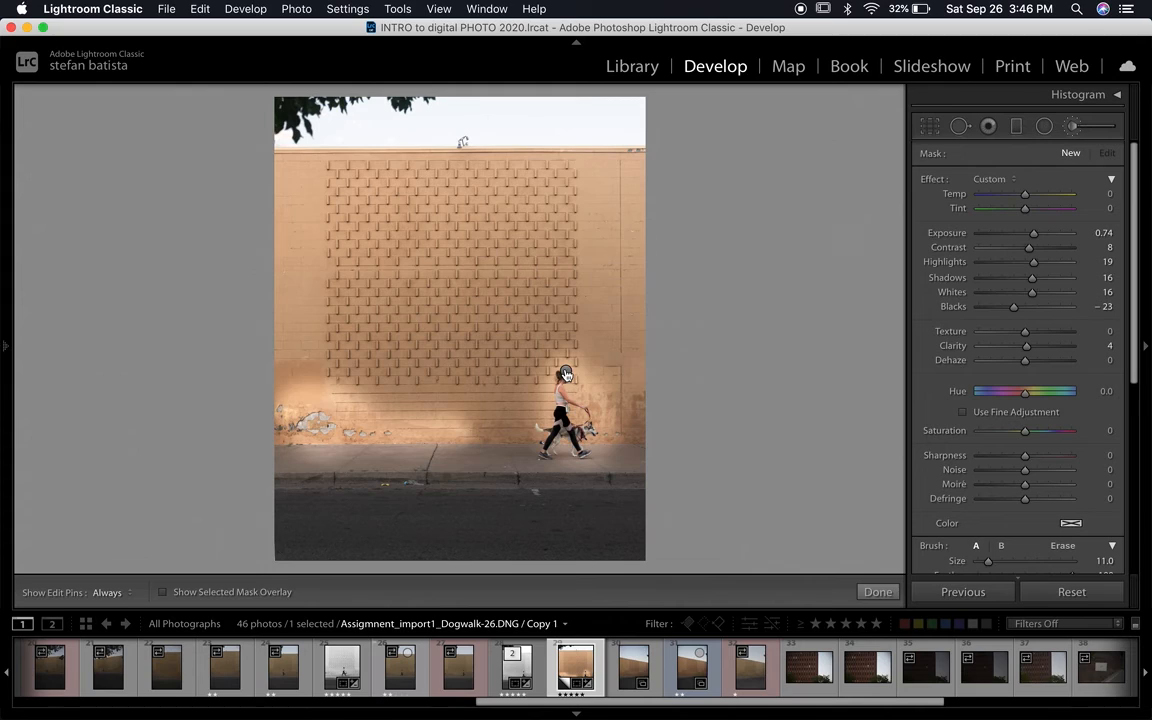
mouse_move(411, 210)
left_mouse_down()
mouse_move(580, 211)
mouse_move(345, 240)
mouse_move(429, 253)
mouse_move(606, 251)
mouse_move(372, 272)
mouse_move(439, 291)
mouse_move(600, 299)
mouse_move(468, 279)
mouse_move(368, 297)
left_mouse_up()
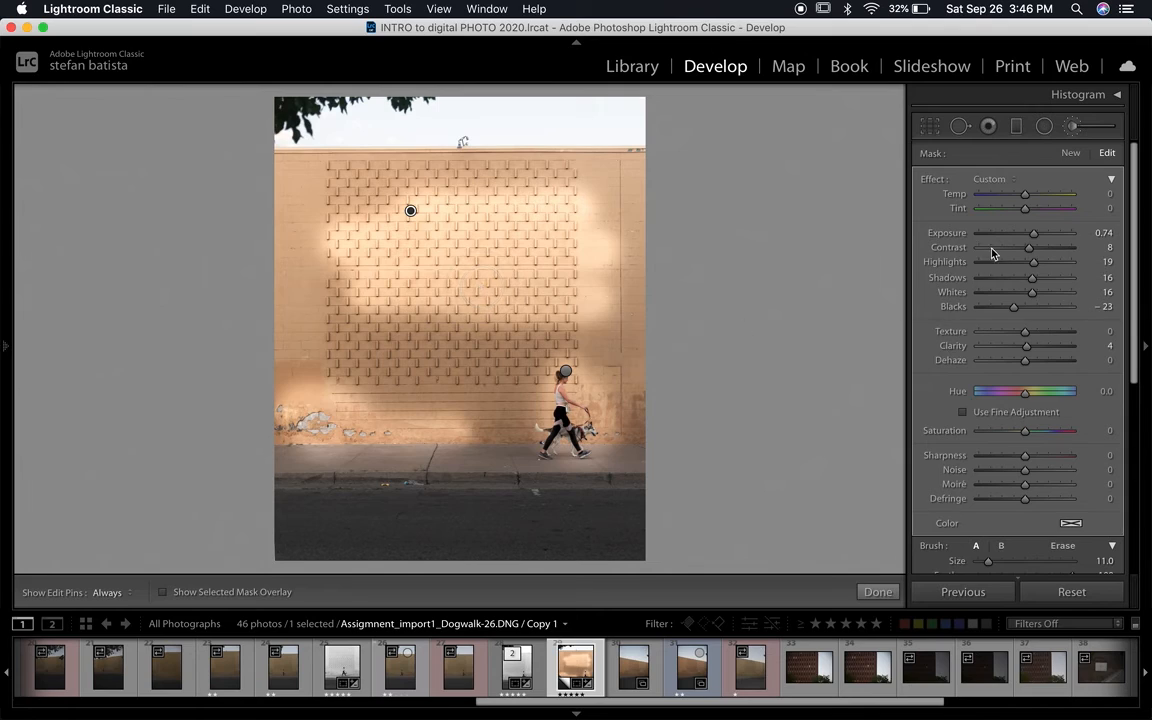
Set the patterned-brick mask to Exposure −0.81, Contrast −24 and Highlights 38, and shift the mask slightly across the wall
mouse_move(1033, 232)
left_mouse_down()
mouse_move(991, 236)
mouse_move(1018, 237)
mouse_move(1012, 253)
mouse_move(997, 232)
mouse_move(1043, 263)
left_mouse_up()
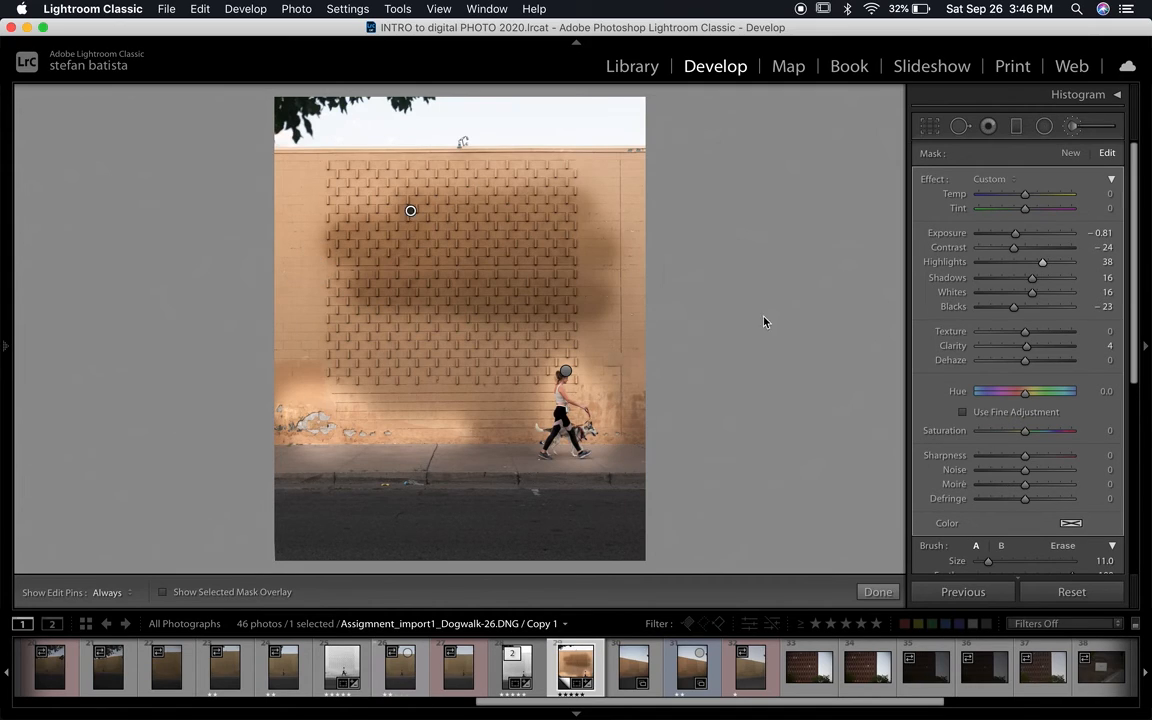
mouse_move(1034, 278)
left_mouse_down()
mouse_move(993, 278)
mouse_move(1106, 287)
mouse_move(1032, 280)
left_mouse_up()
left_click_drag(410, 212, 394, 216)
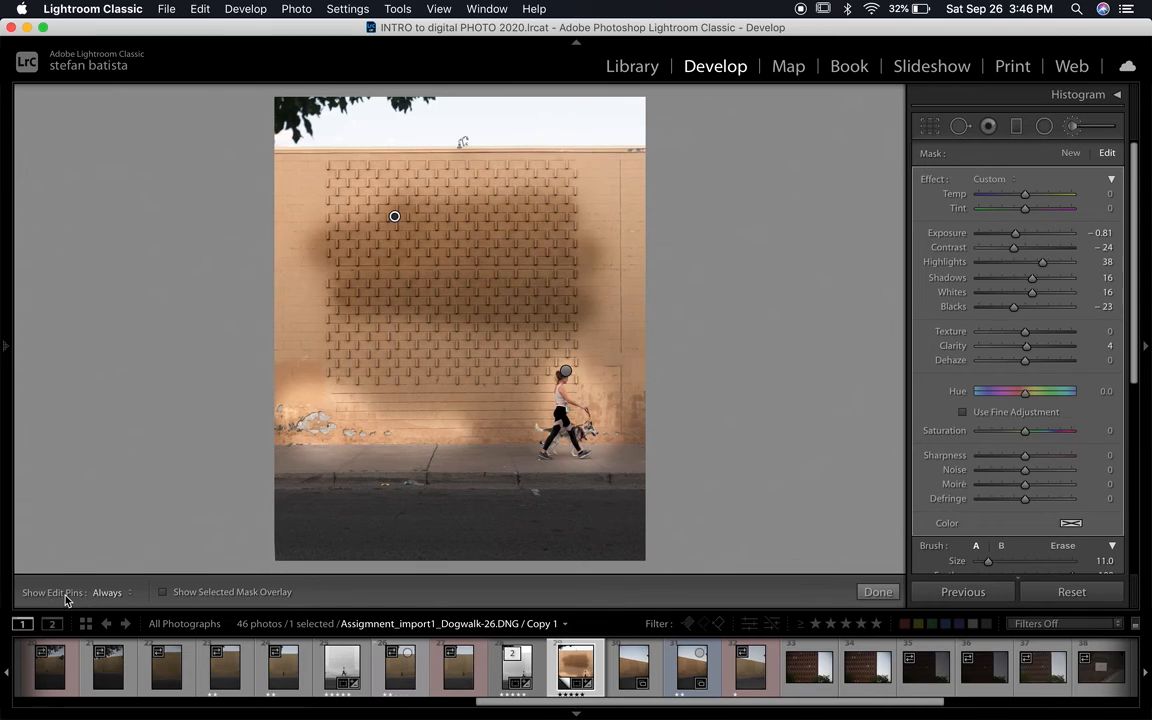
Set the edit pins to show automatically and extend the dark brush mask across the wall beside the brick pattern
left_click(107, 593)
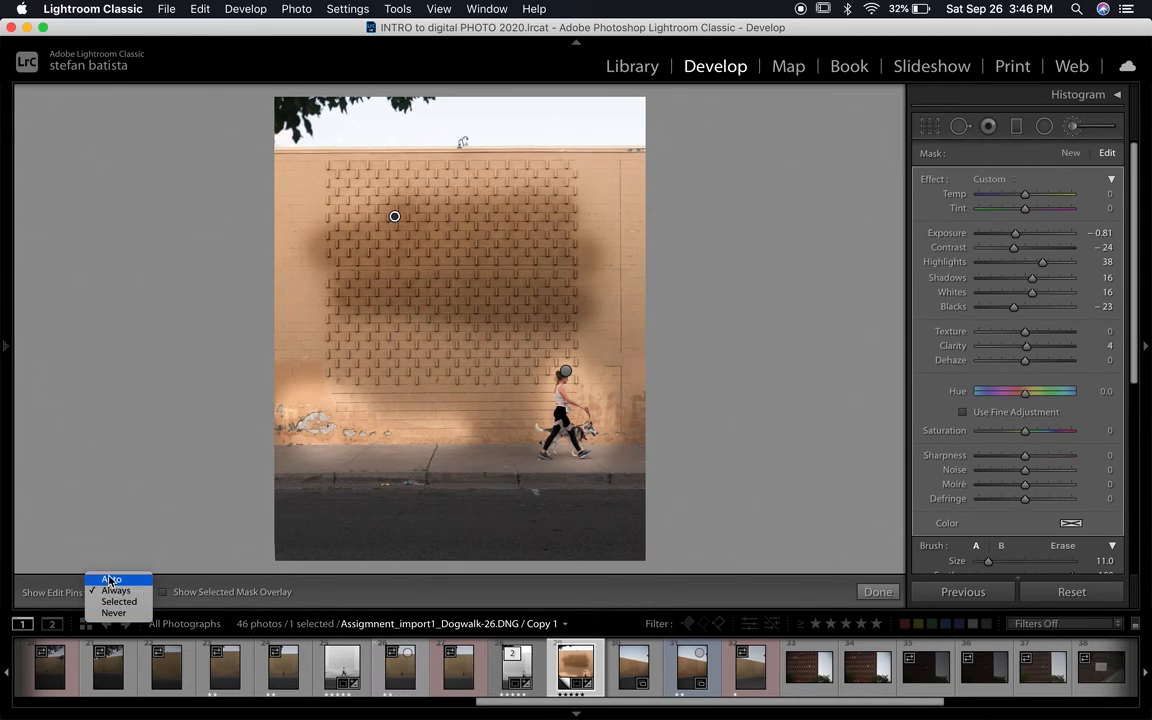
left_click(110, 580)
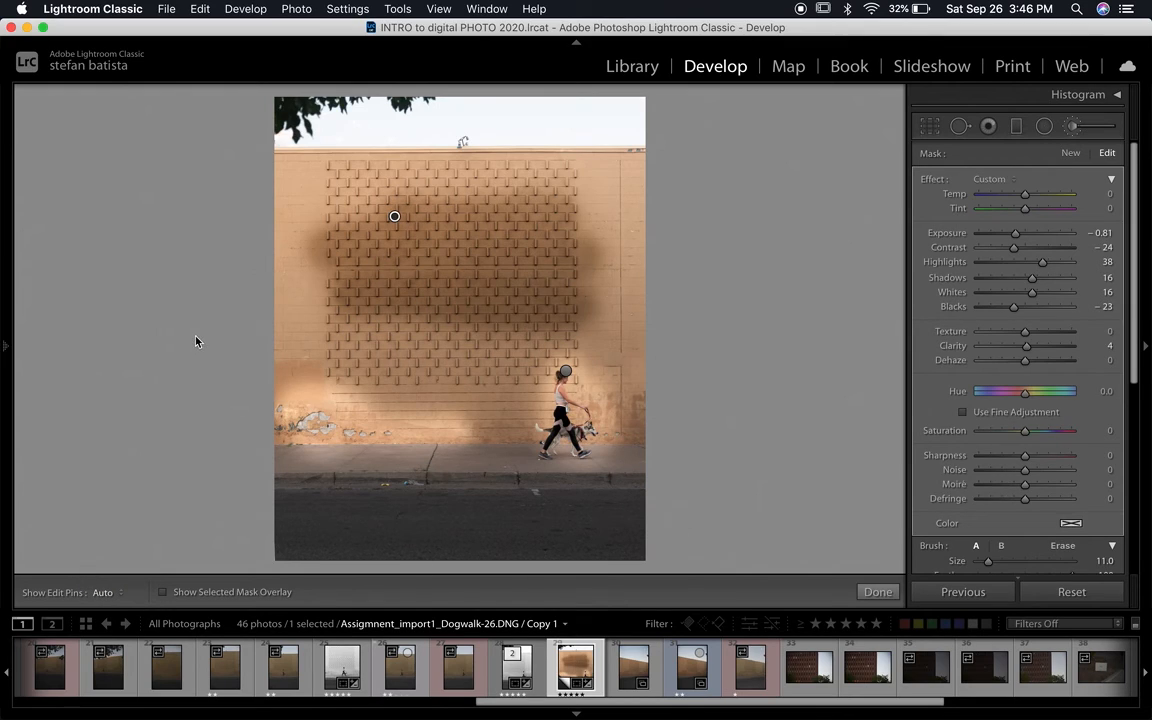
left_click(600, 244)
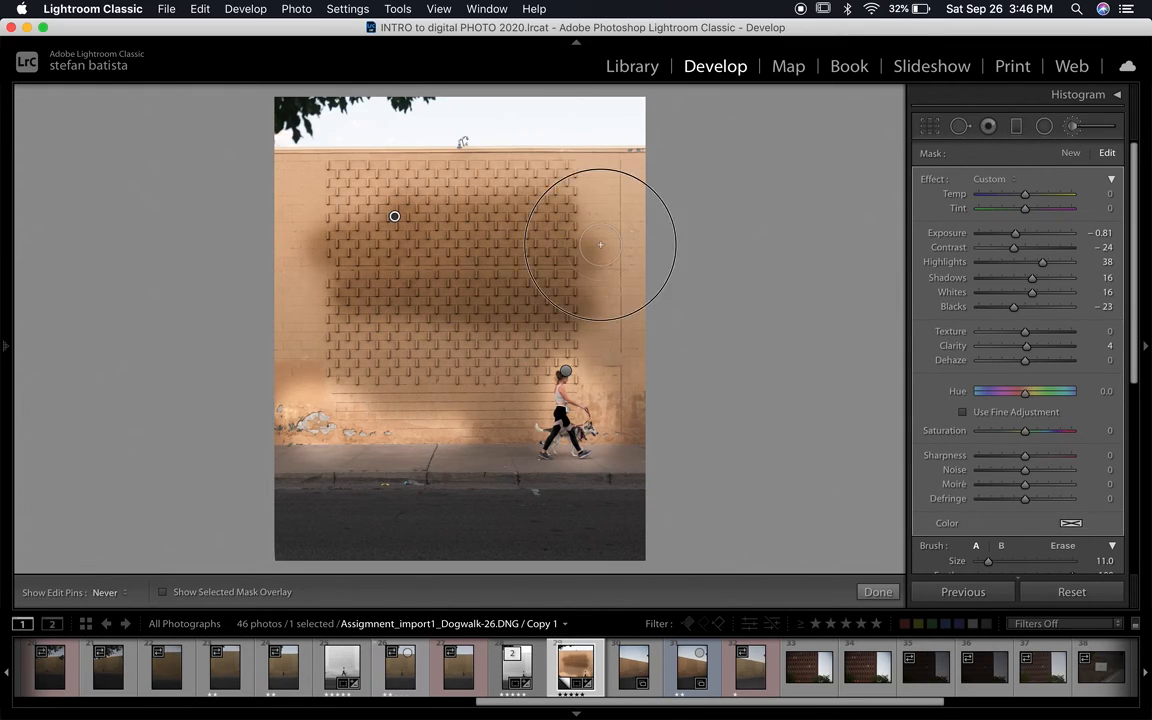
left_click(515, 206)
left_click(617, 210)
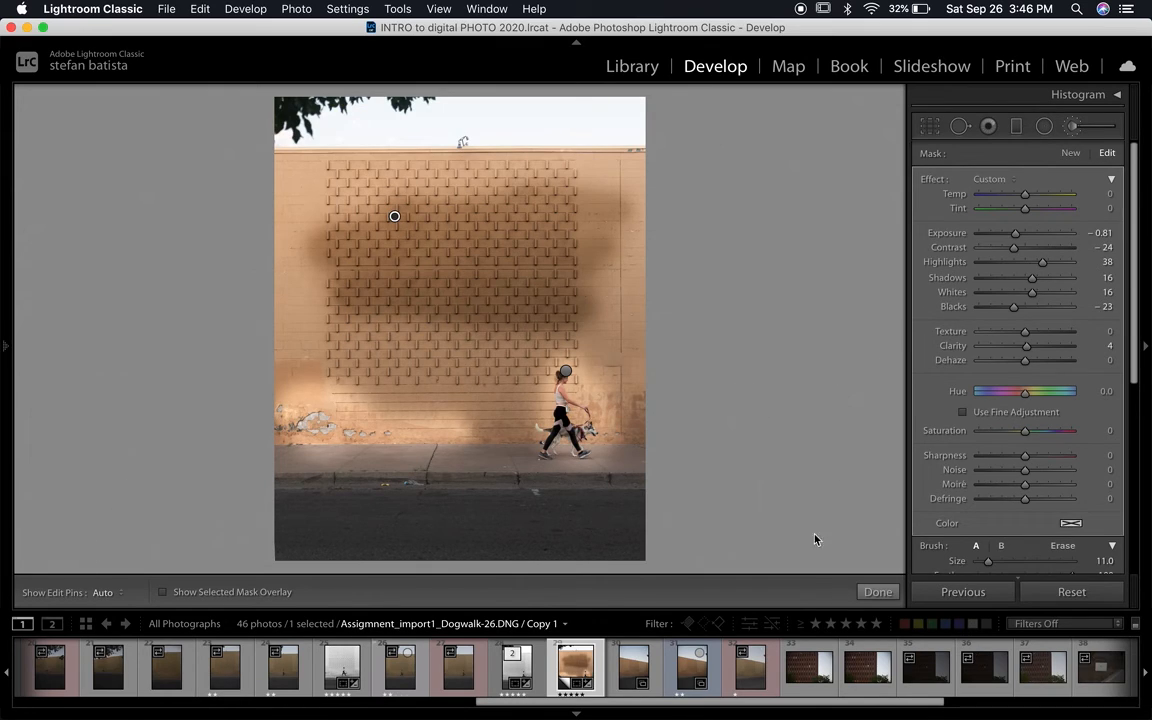
Close and reopen the Adjustment Brush, and delete the masks over the dog walker and the patterned bricks
key("k")
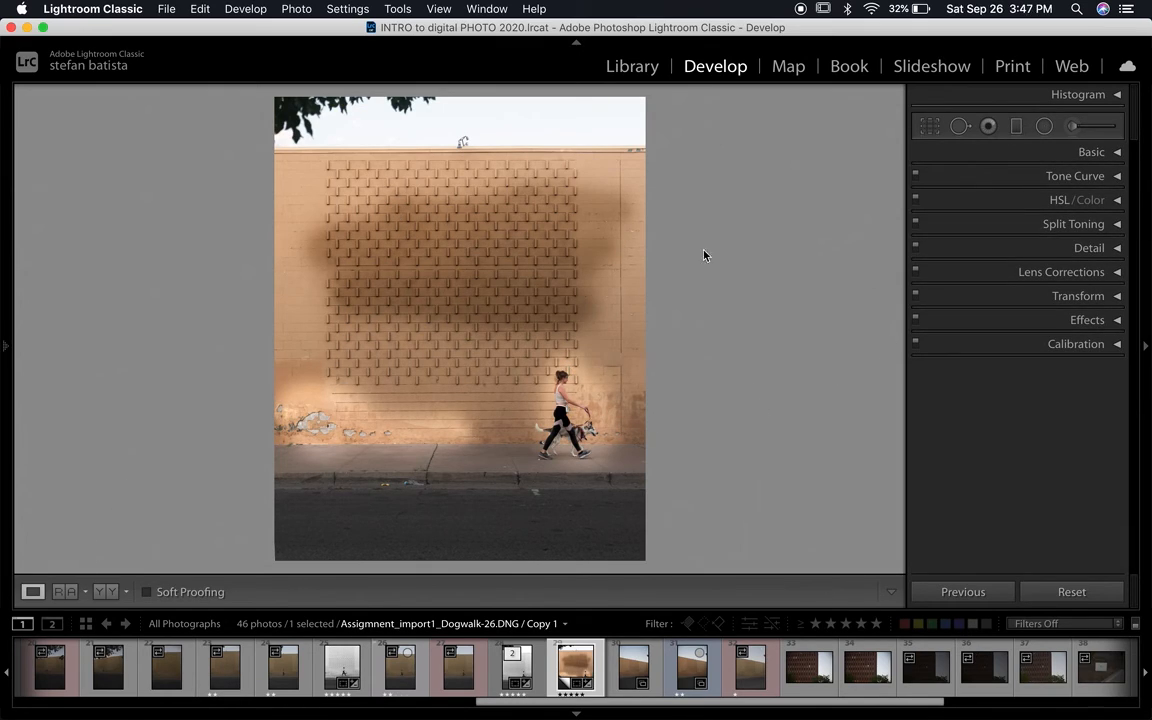
left_click(1073, 128)
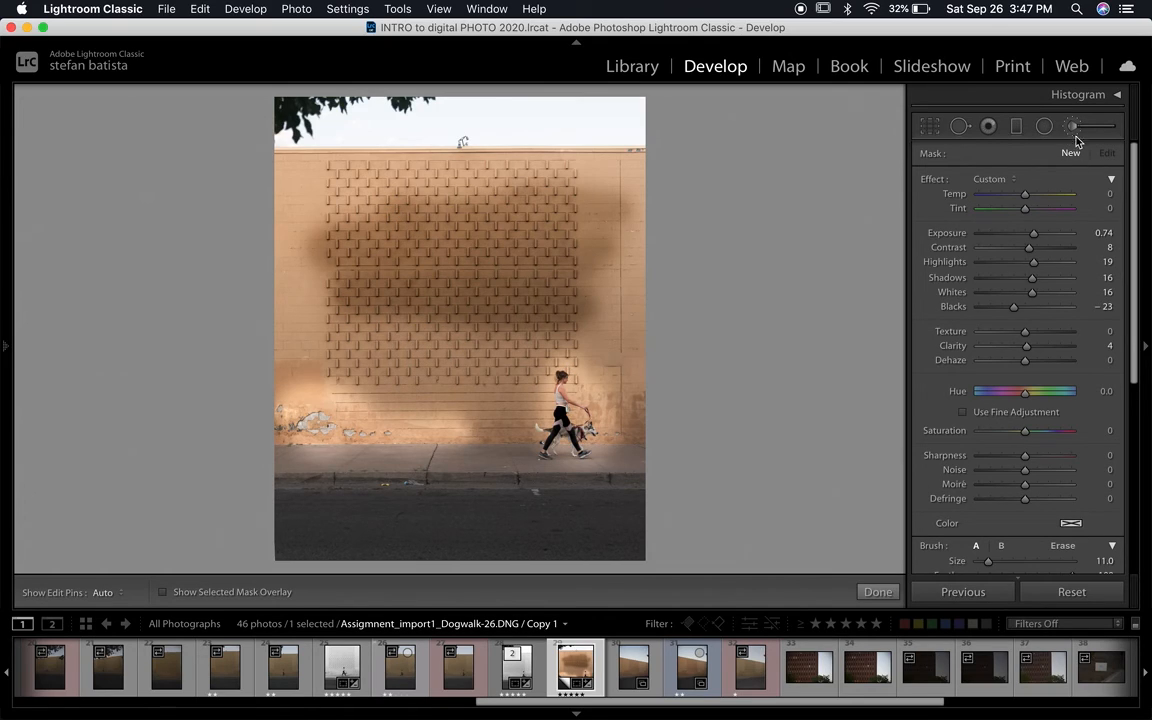
key("k")
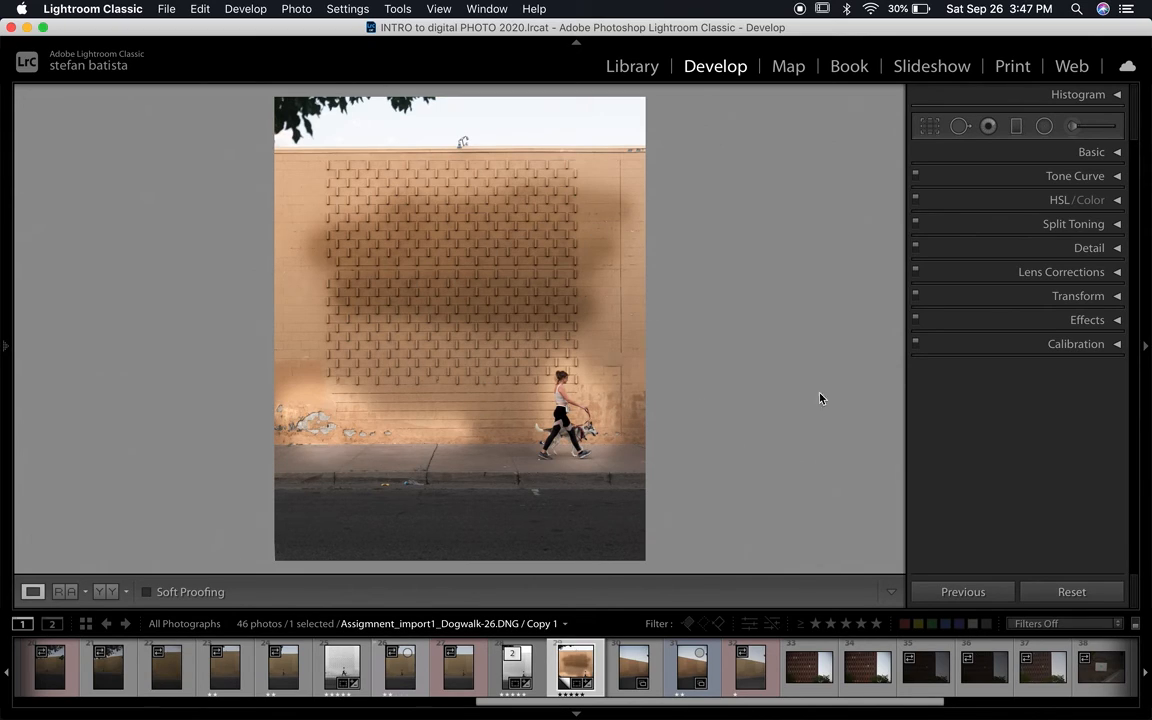
left_click(1072, 126)
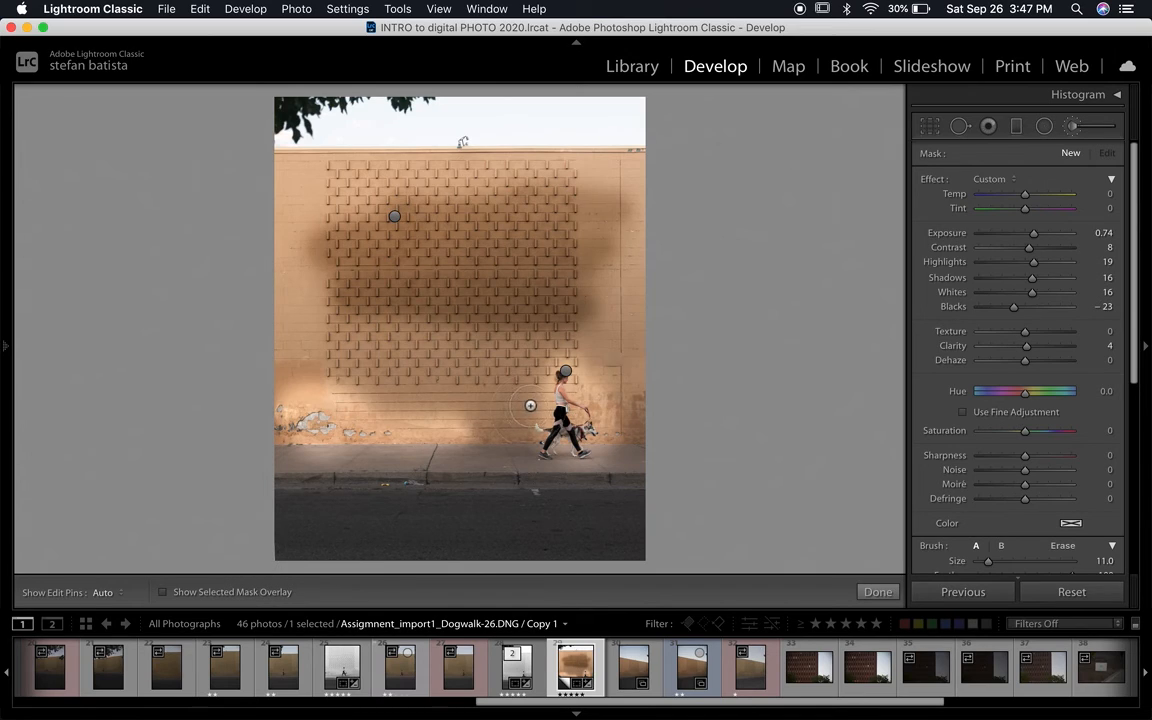
left_click(566, 371)
key("Delete")
left_click(394, 218)
key("Delete")
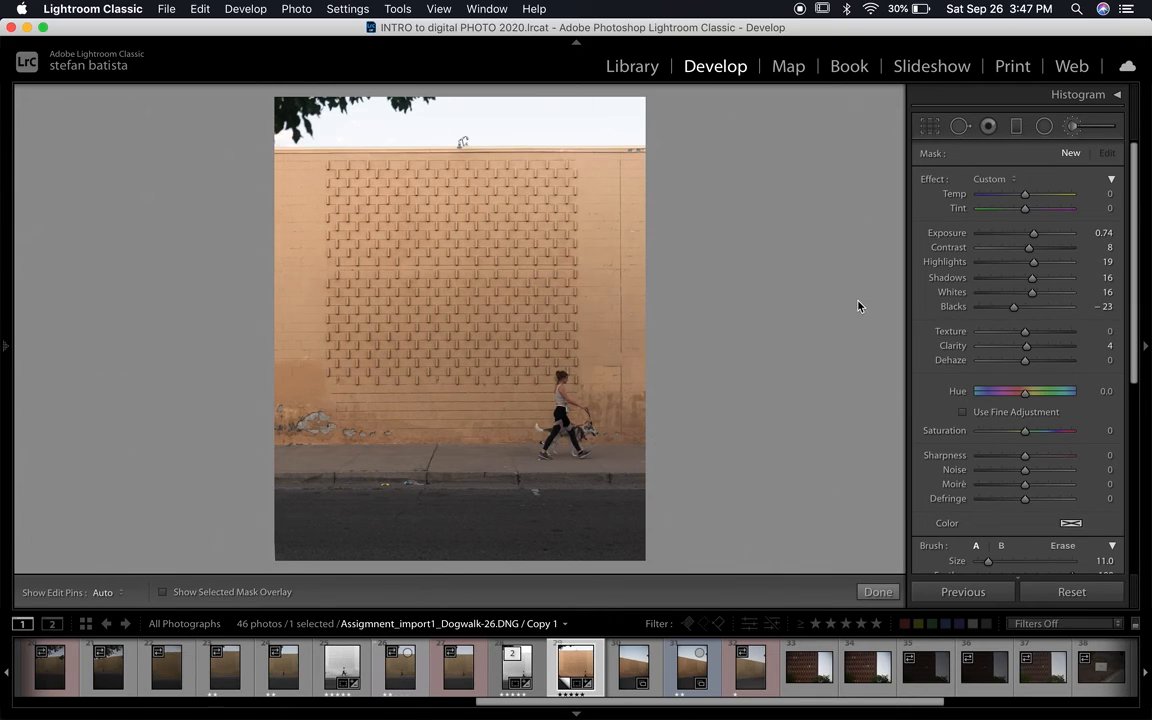
Increase the brush size to 25.0 and paint a brightening mask across the wall and sidewalk around the dog walker
key("bracketright")
key("bracketright")
key("bracketright")
key("bracketright")
key("bracketright")
key("bracketright")
mouse_move(680, 428)
left_mouse_down()
mouse_move(564, 435)
mouse_move(534, 397)
mouse_move(548, 427)
left_mouse_up()
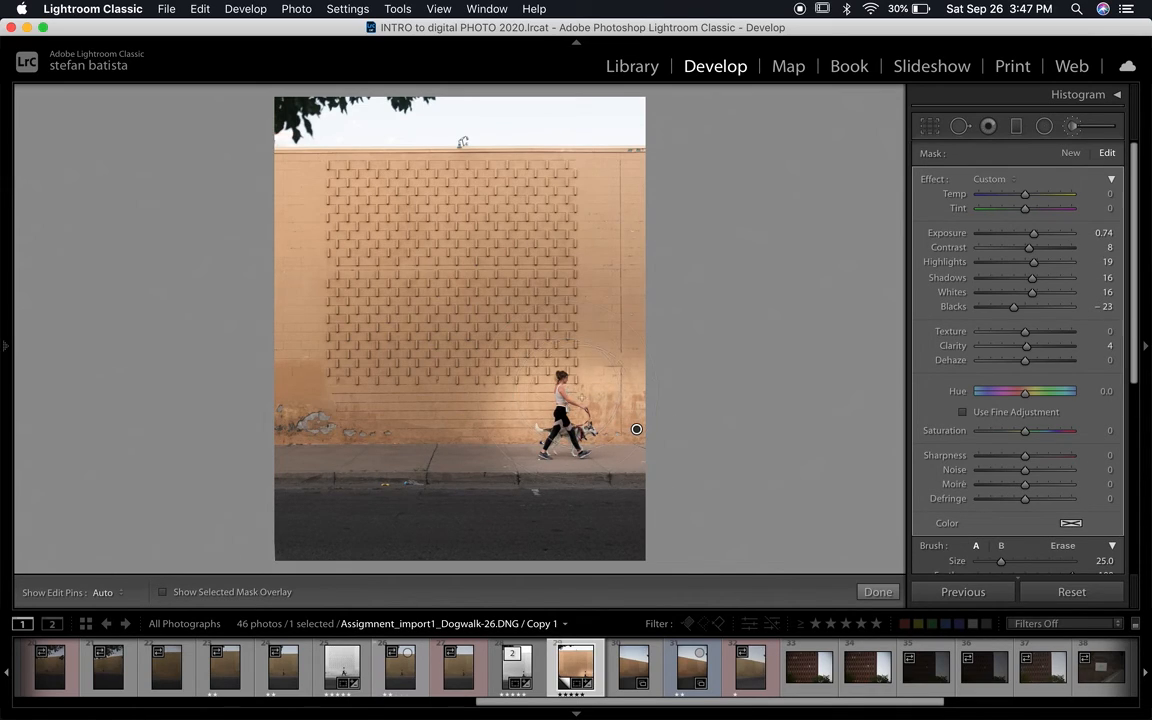
Set the mask to Exposure 0.36, Contrast 2, Highlights 12, Shadows 28, Whites 6, Blacks −2, Texture 5 and Clarity 12, and close the brush
mouse_move(1035, 234)
left_mouse_down()
mouse_move(1024, 311)
mouse_move(1048, 315)
mouse_move(1025, 310)
left_mouse_up()
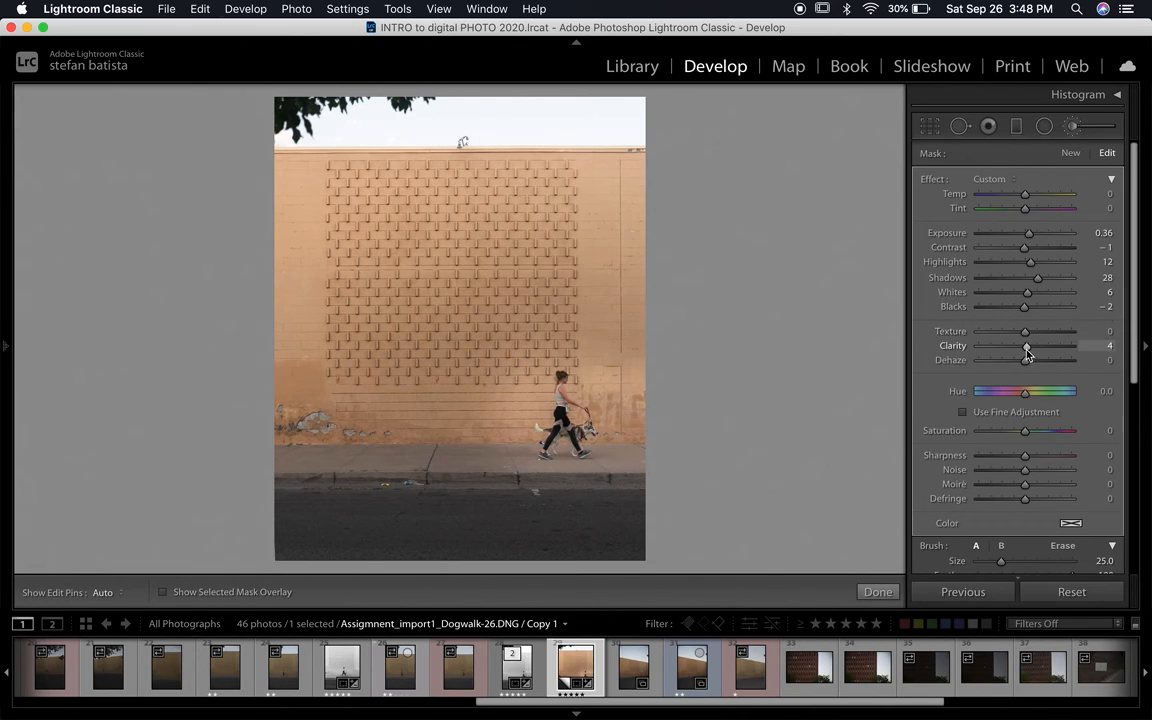
left_click_drag(1027, 352, 1025, 332)
left_click_drag(1025, 251, 1030, 252)
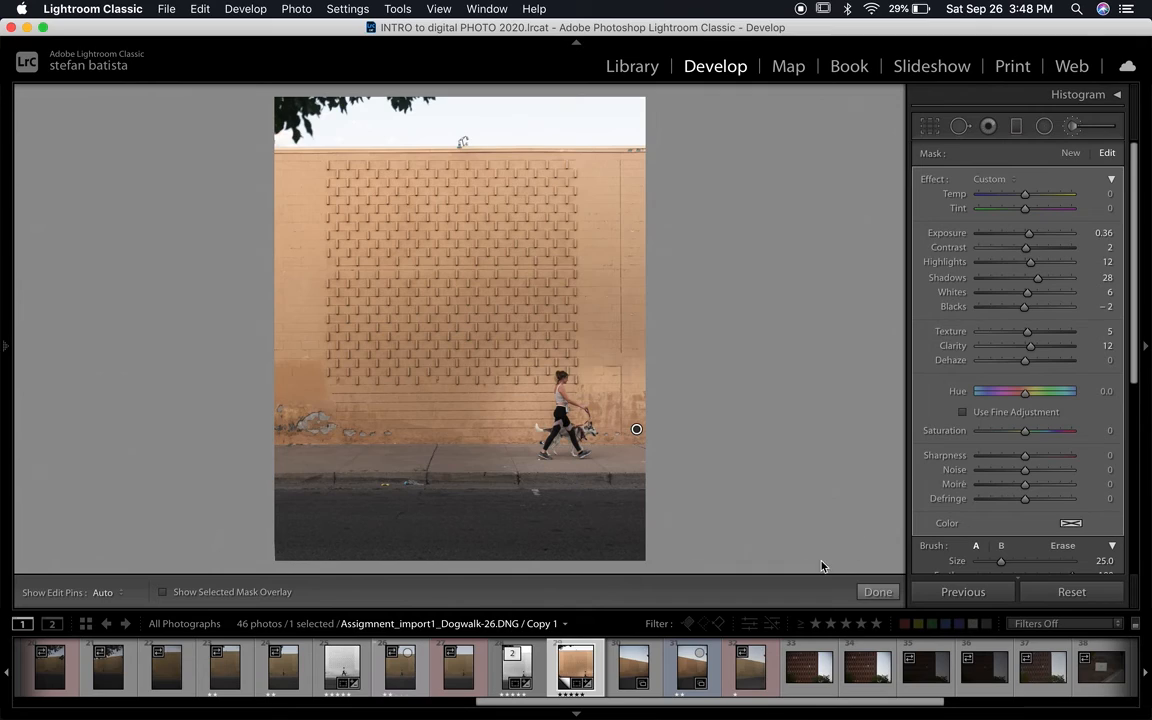
left_click(877, 592)
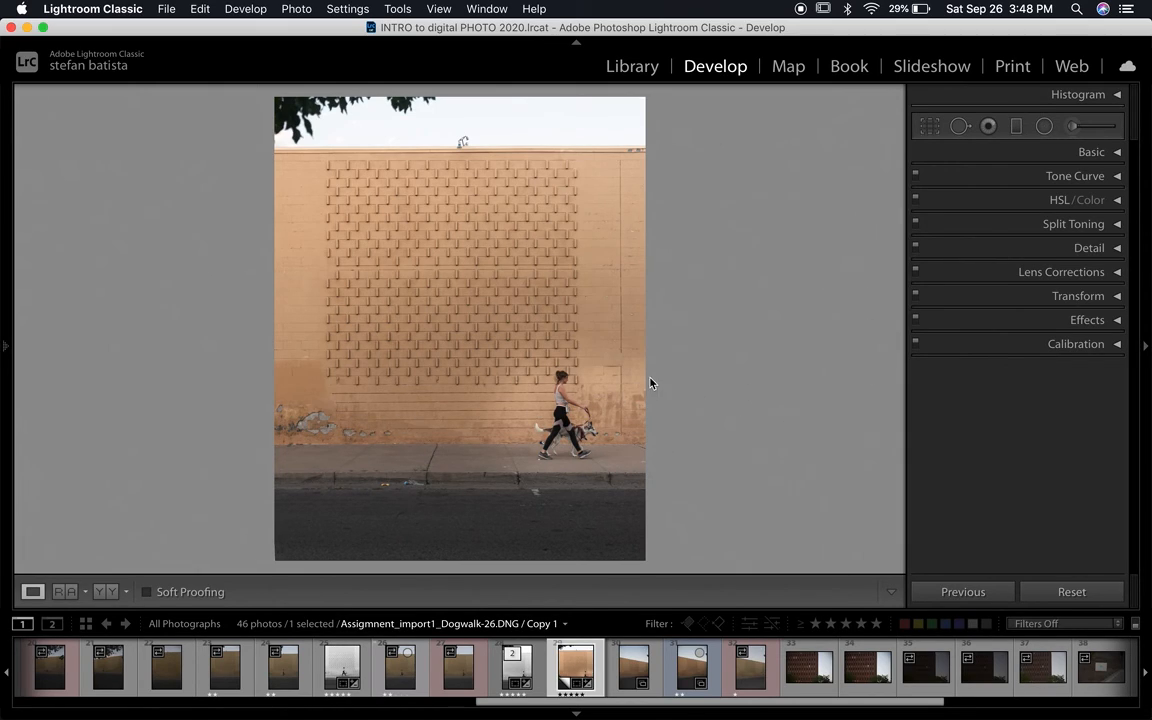
Try a new Adjustment Brush stroke across the lower wall, undo it and close the brush
left_click(1072, 125)
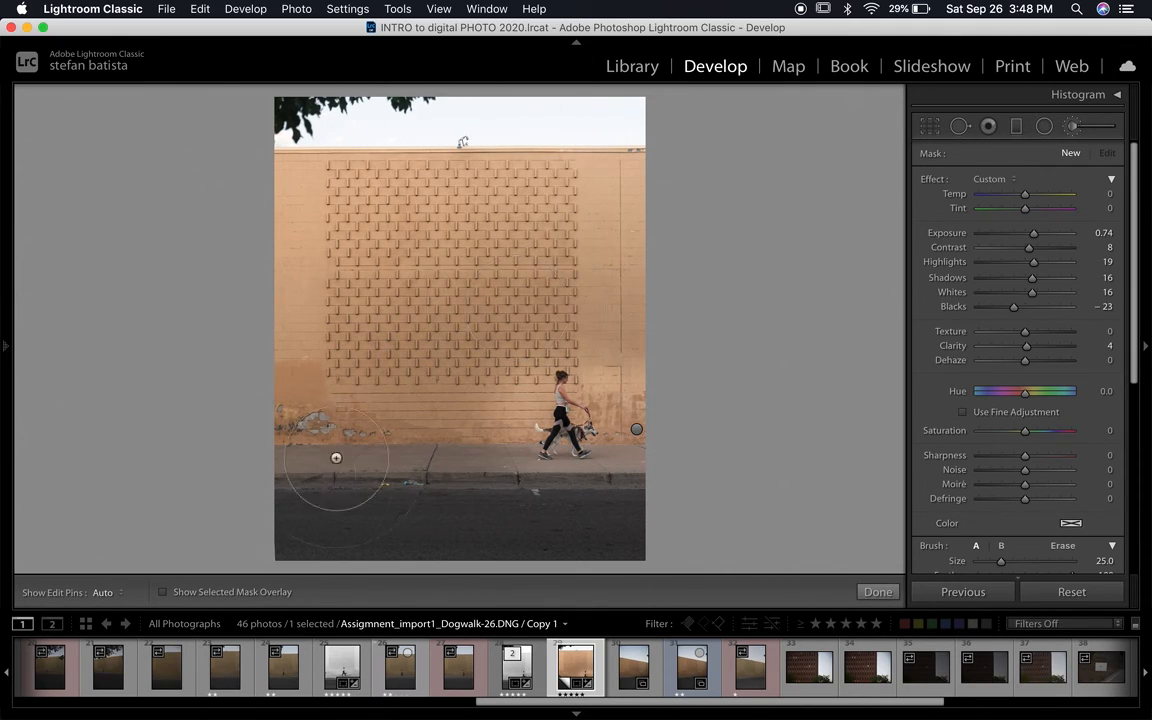
left_click_drag(282, 408, 501, 401)
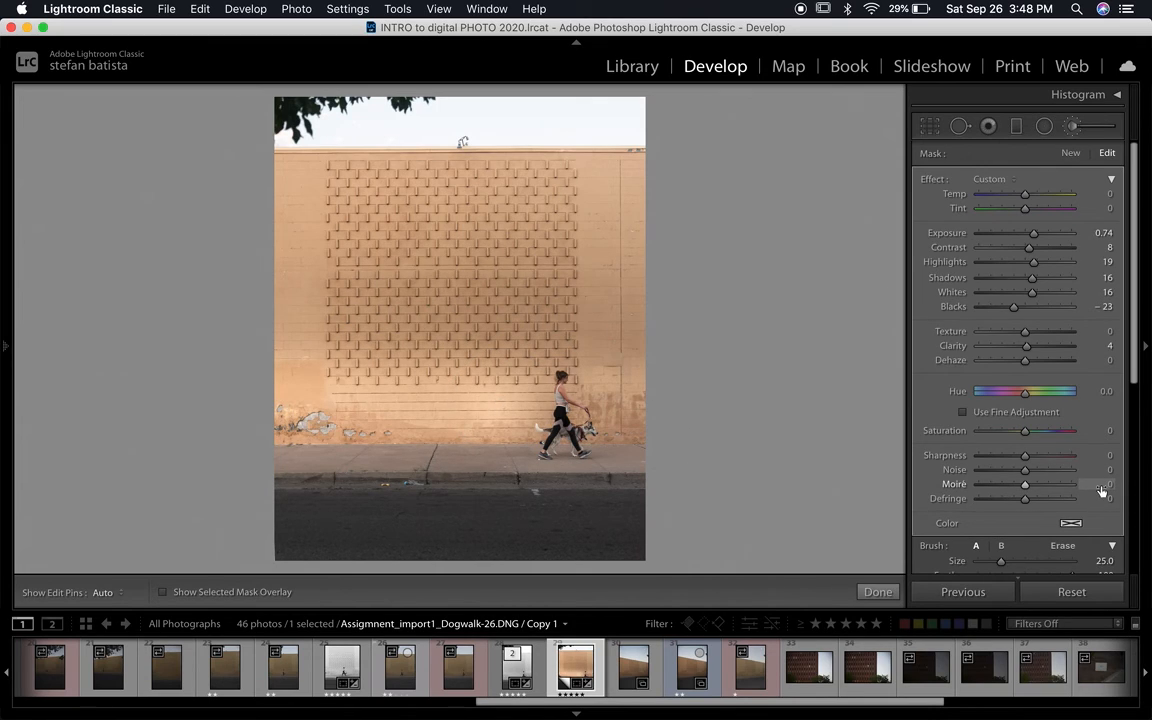
key("super+z")
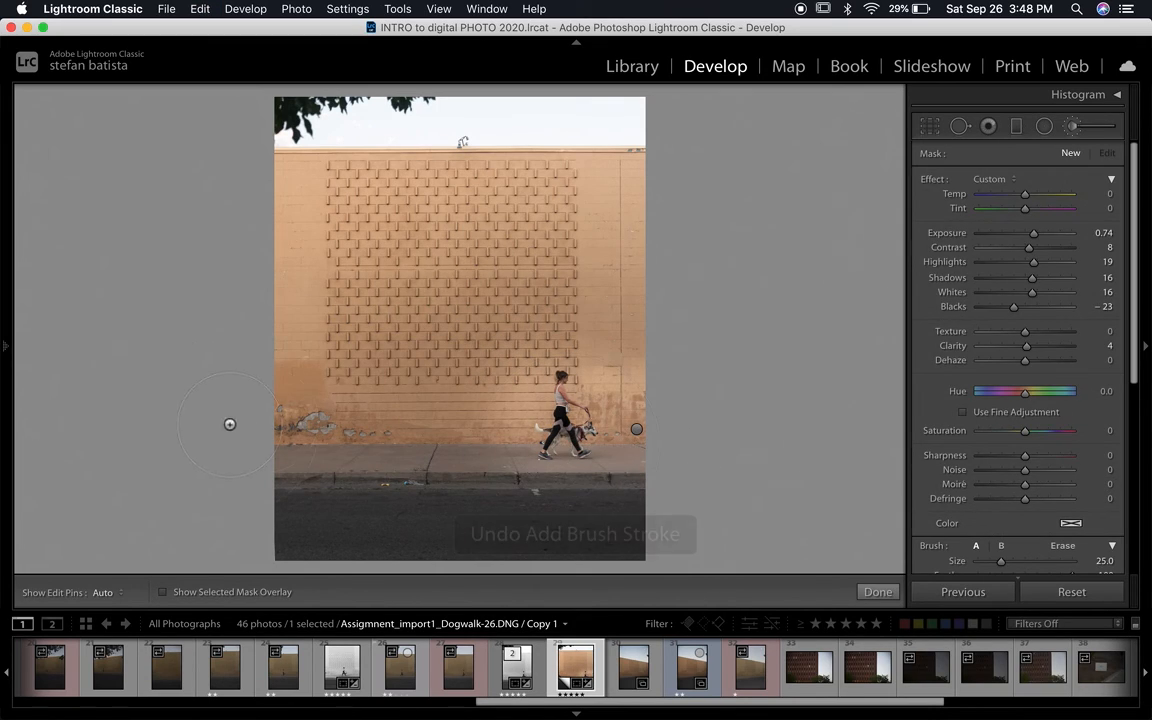
left_click(878, 591)
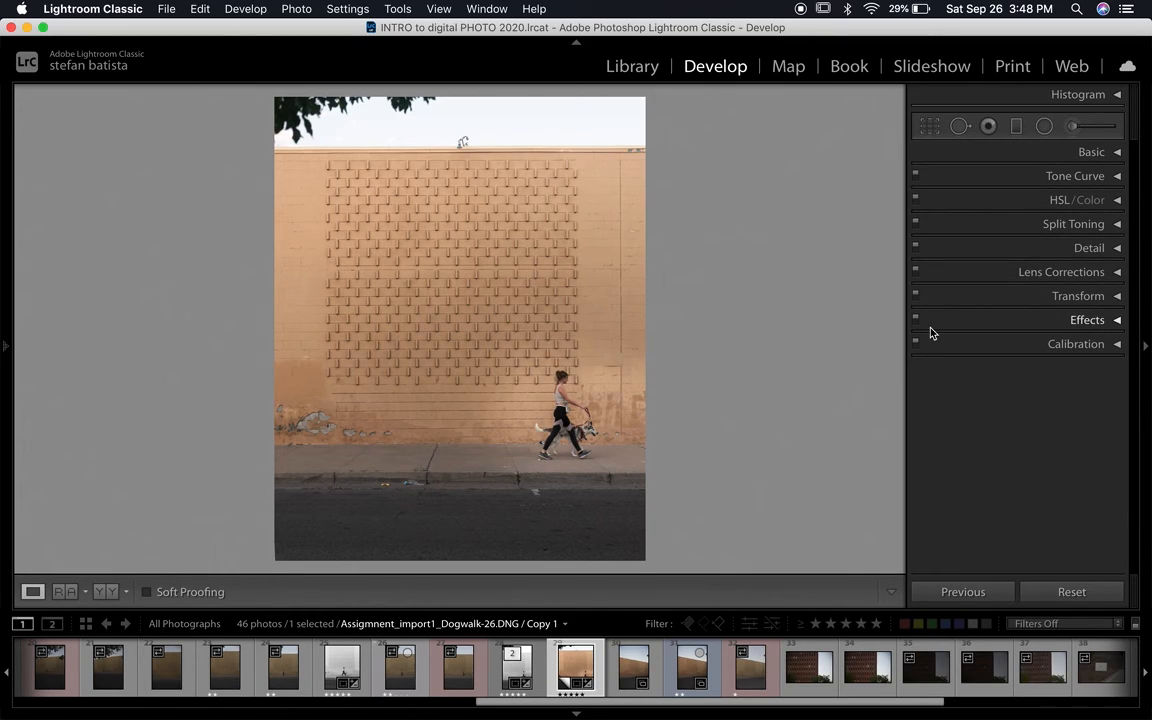
Draw a large Radial Filter ellipse over the wall and dog walker, and reposition it around the middle of the wall
left_click(1045, 129)
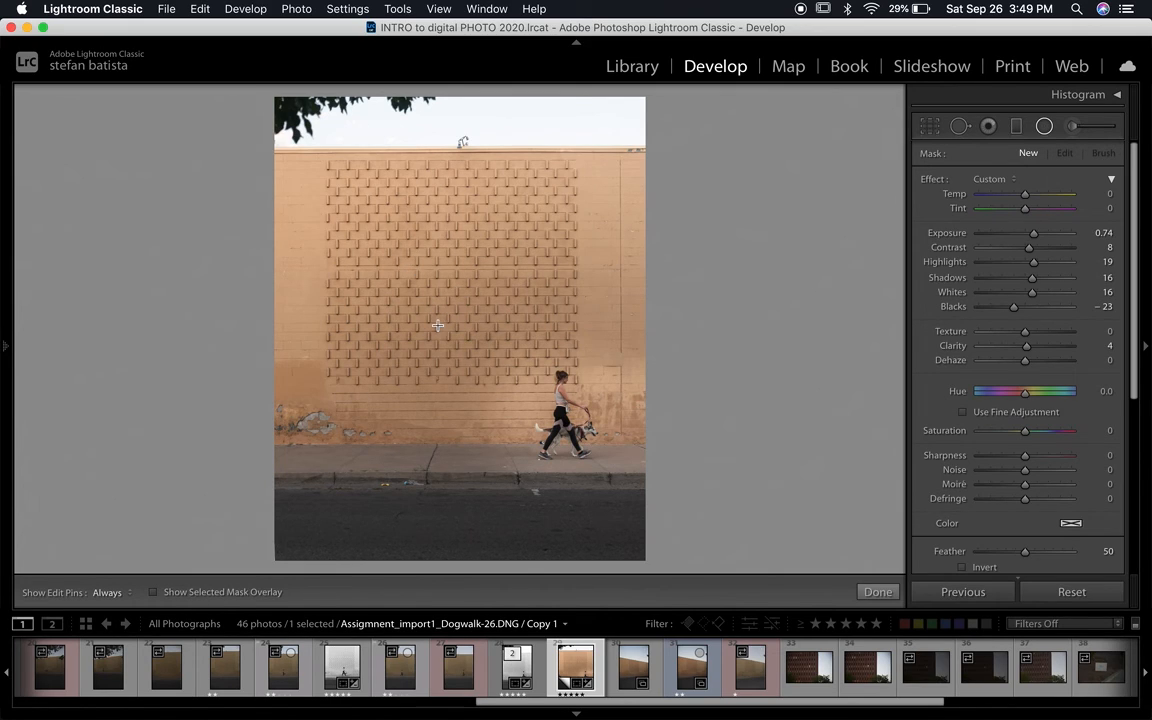
left_click_drag(447, 335, 620, 191)
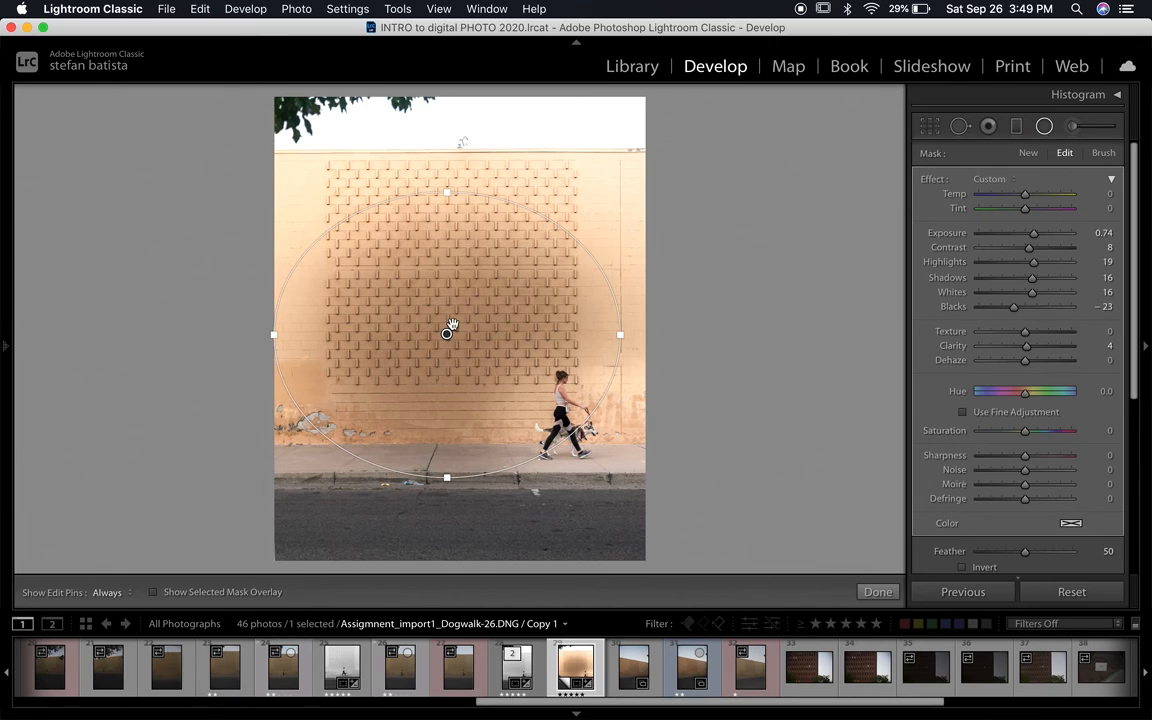
left_click_drag(449, 334, 465, 333)
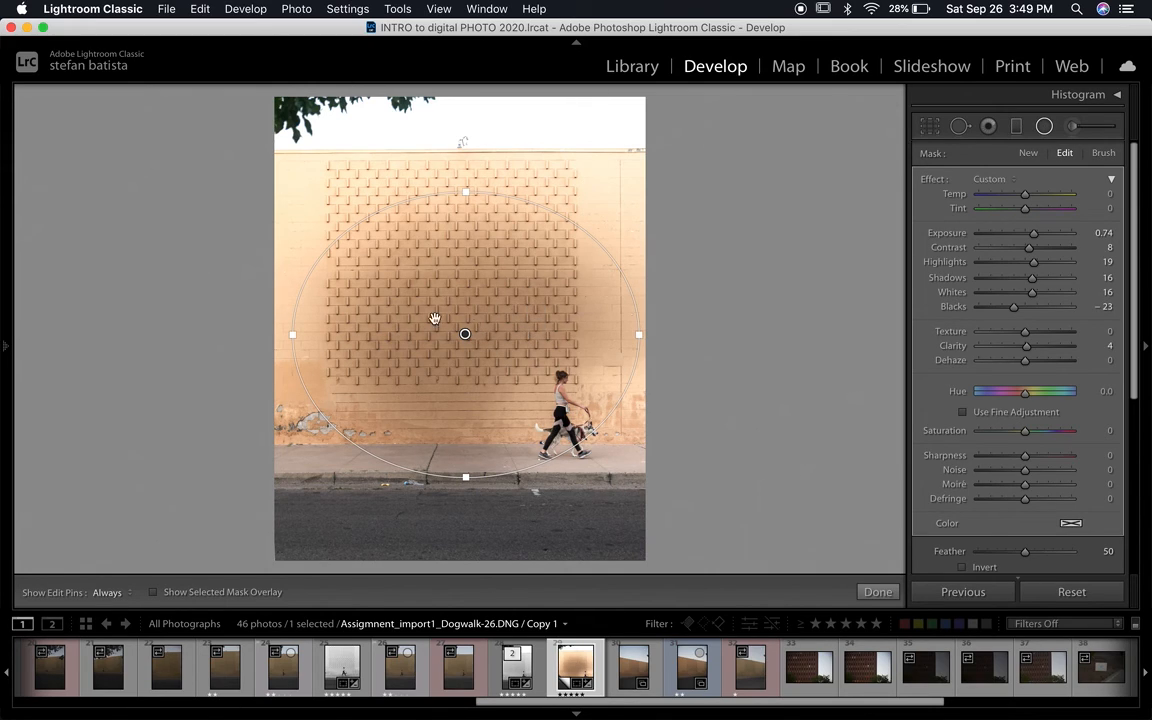
left_click_drag(465, 334, 442, 331)
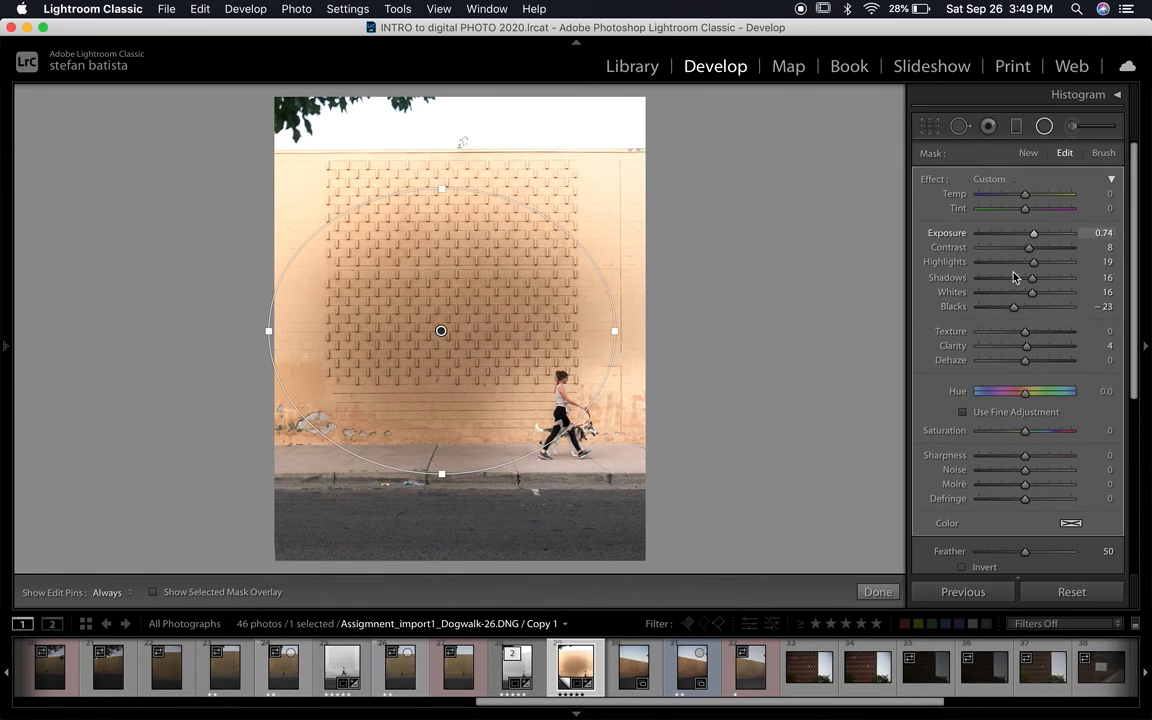
Reopen the wall's Radial Filter for editing, try a Feather of 0, and set Feather to 100
left_click(1045, 128)
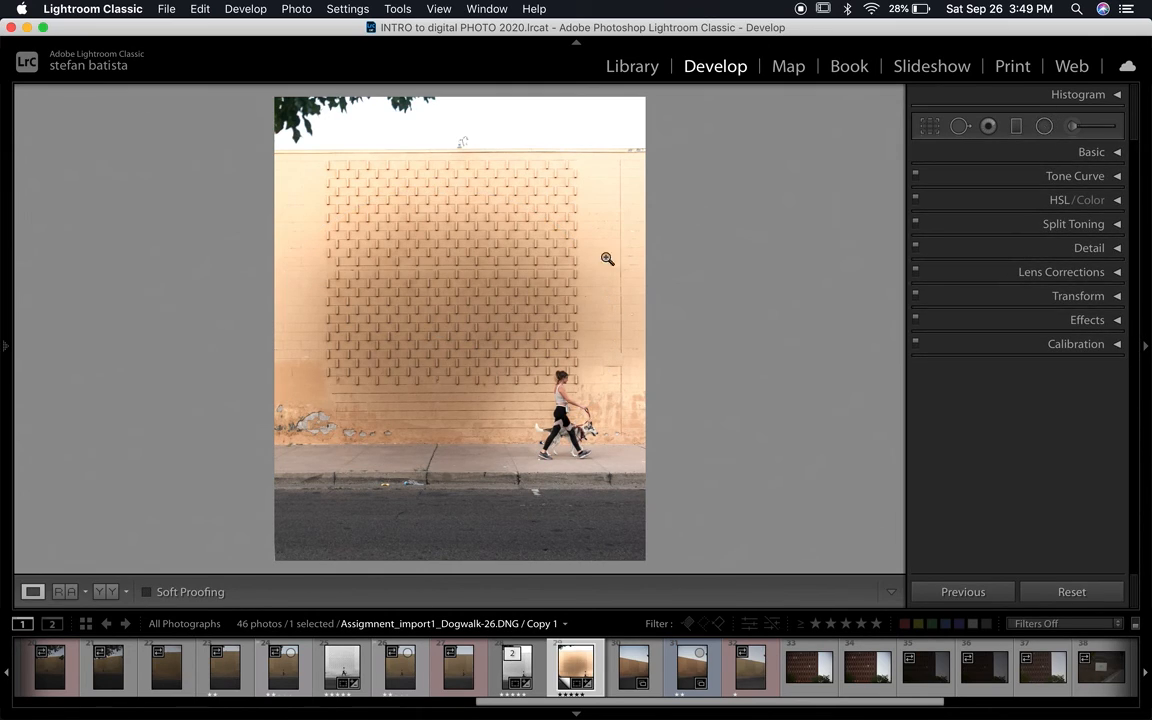
left_click(1045, 127)
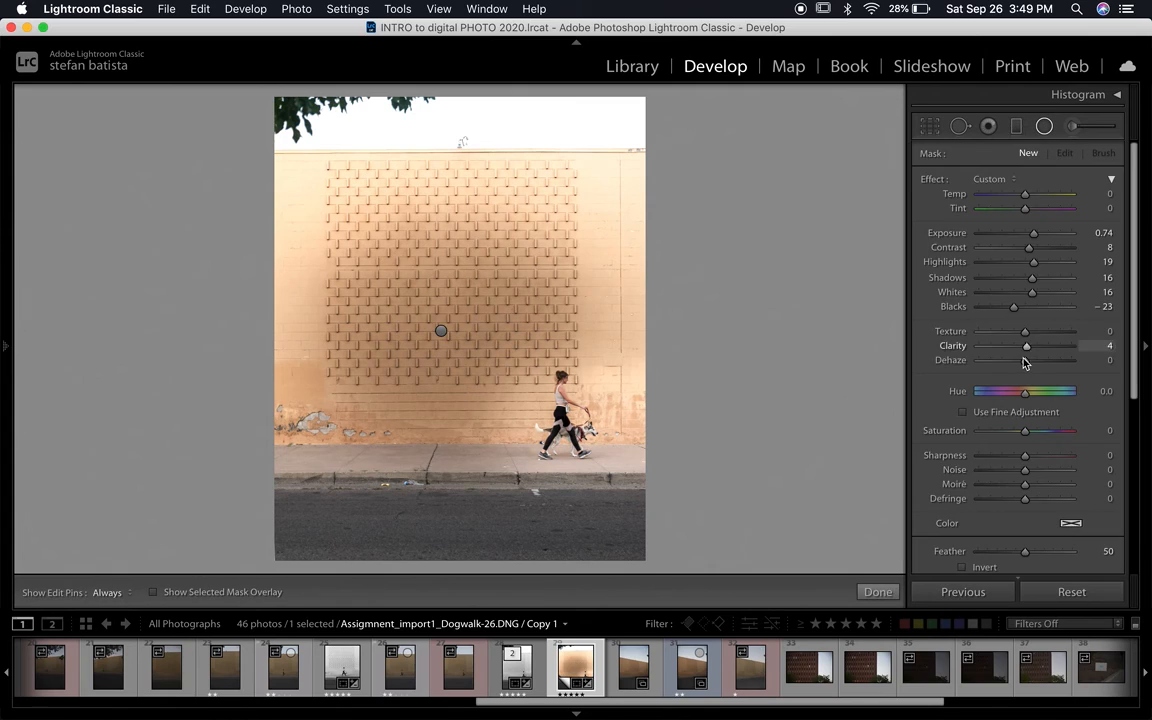
scroll(1028, 430, "down", 2)
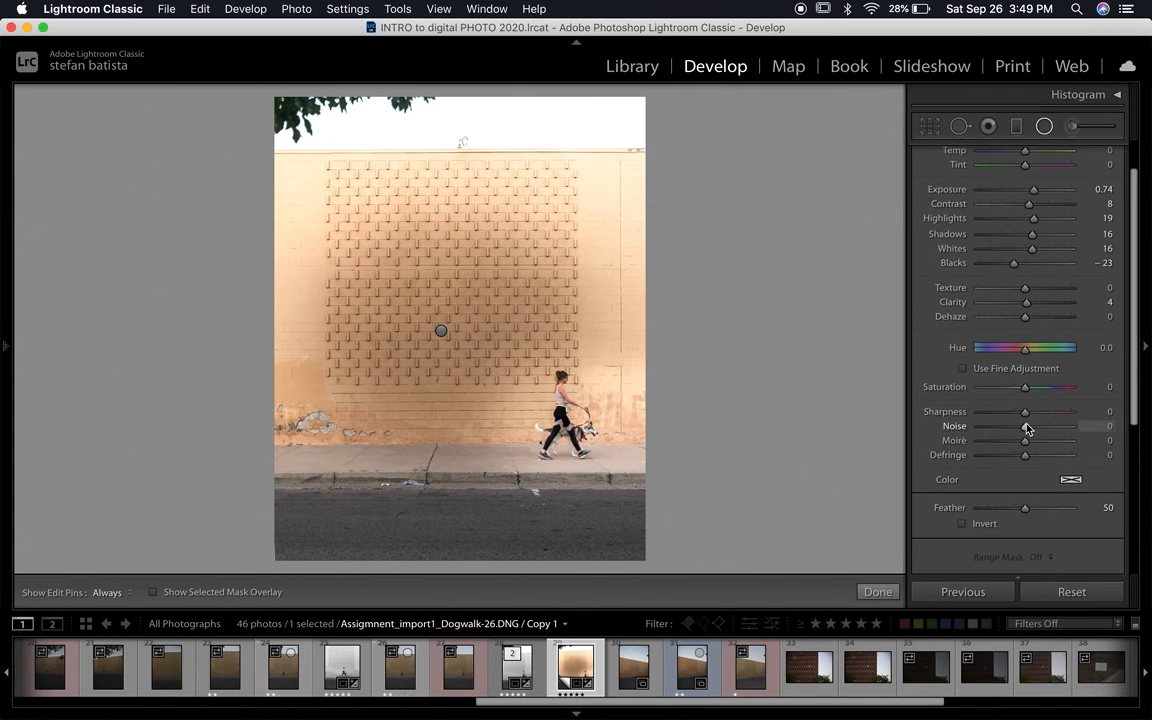
scroll(1007, 220, "up", 2)
scroll(1010, 260, "down", 3)
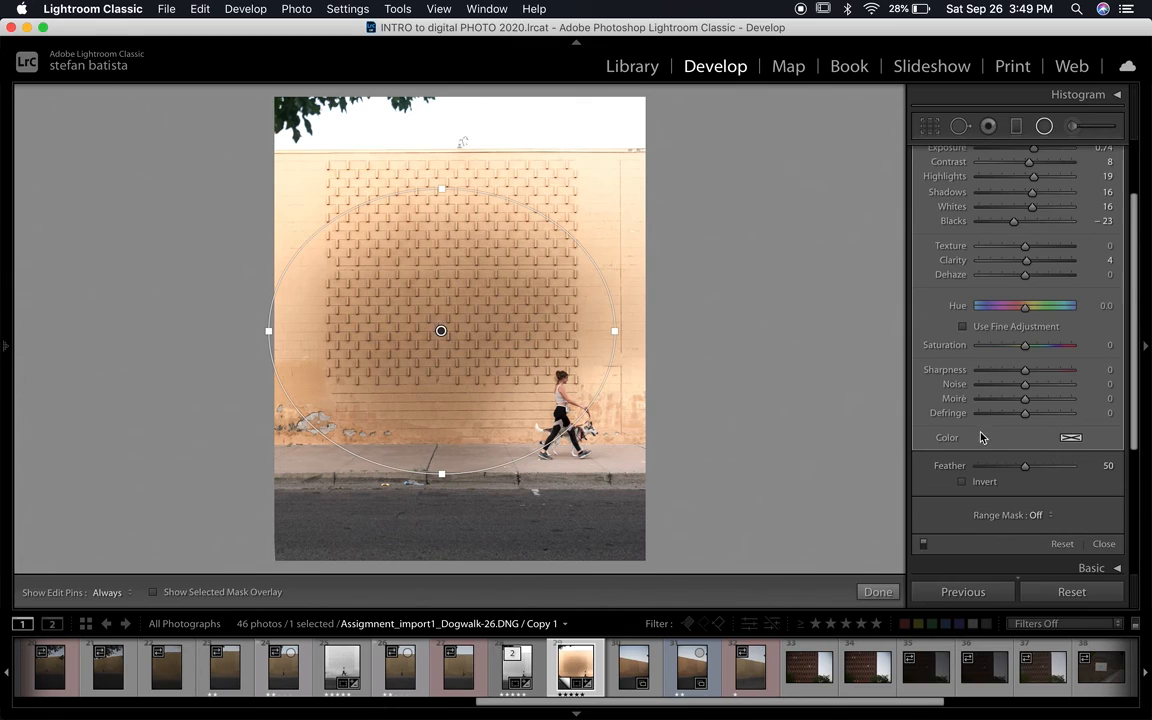
left_click_drag(1022, 468, 977, 464)
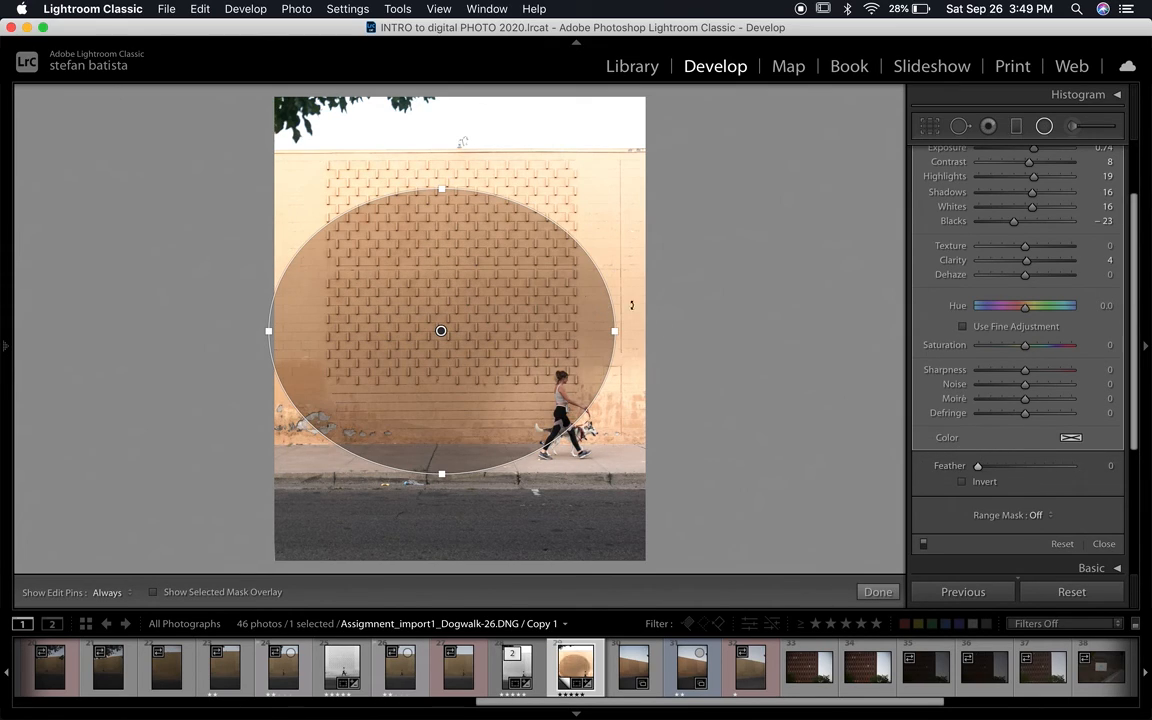
left_click_drag(1044, 473, 1088, 476)
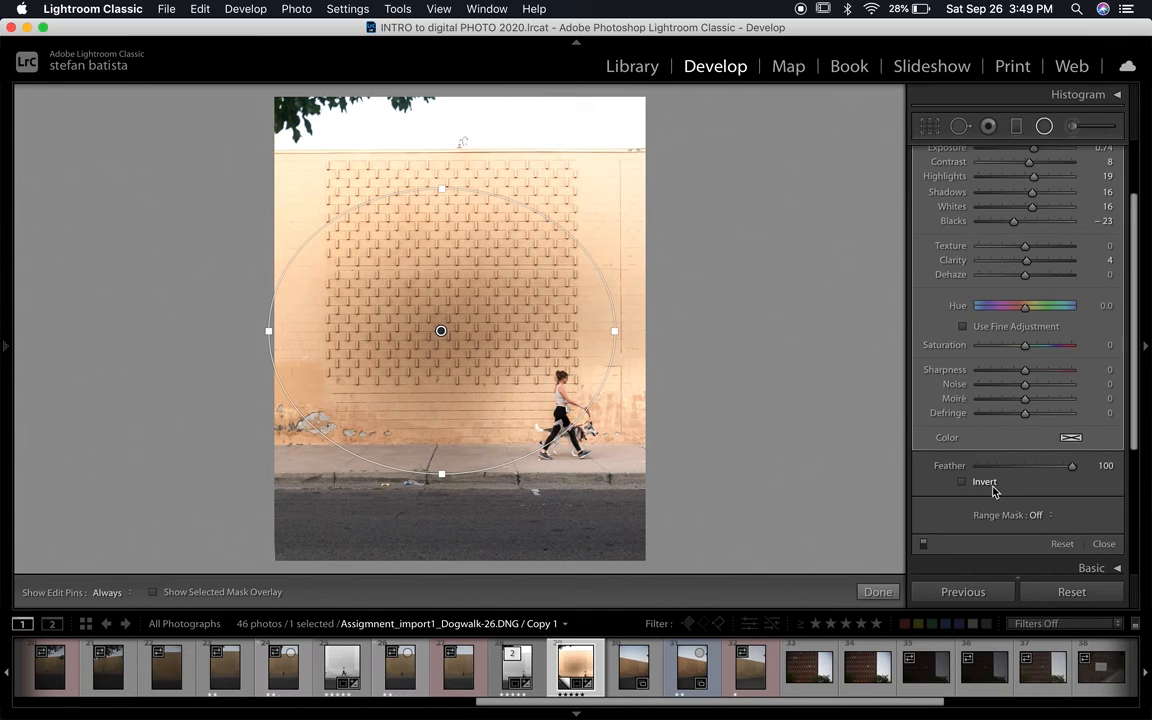
Invert the wall's Radial Filter so its adjustments apply inside the ellipse
scroll(1010, 430, "up", 3)
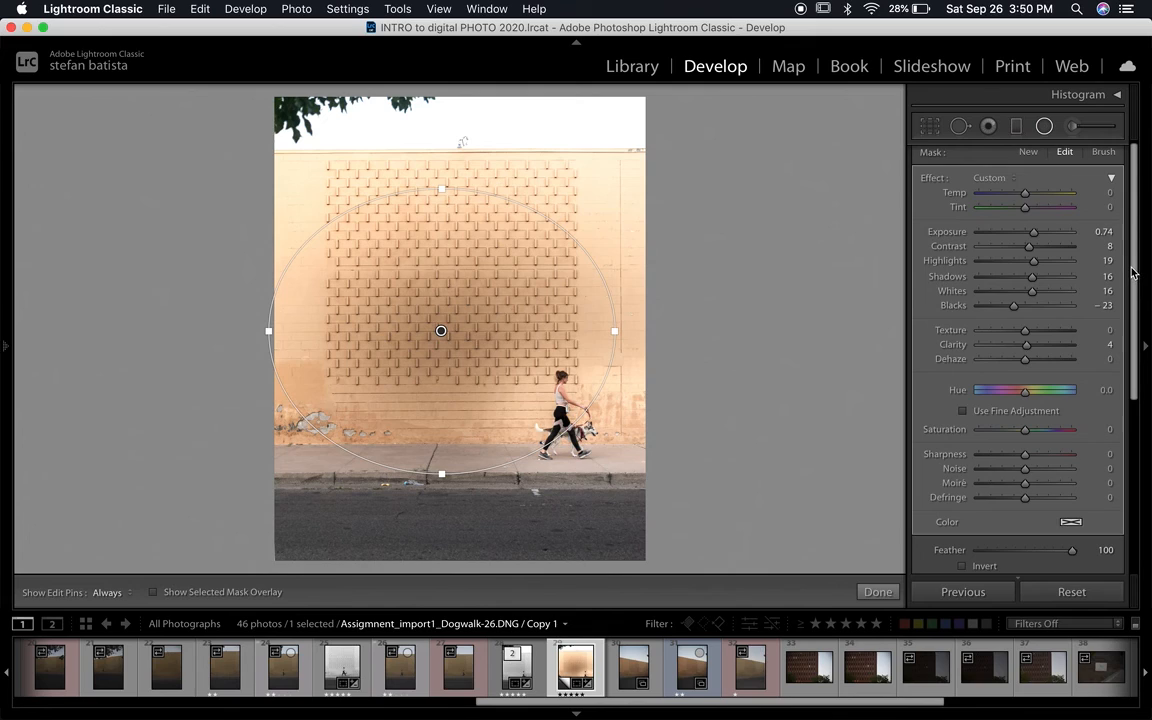
scroll(1020, 517, "down", 1)
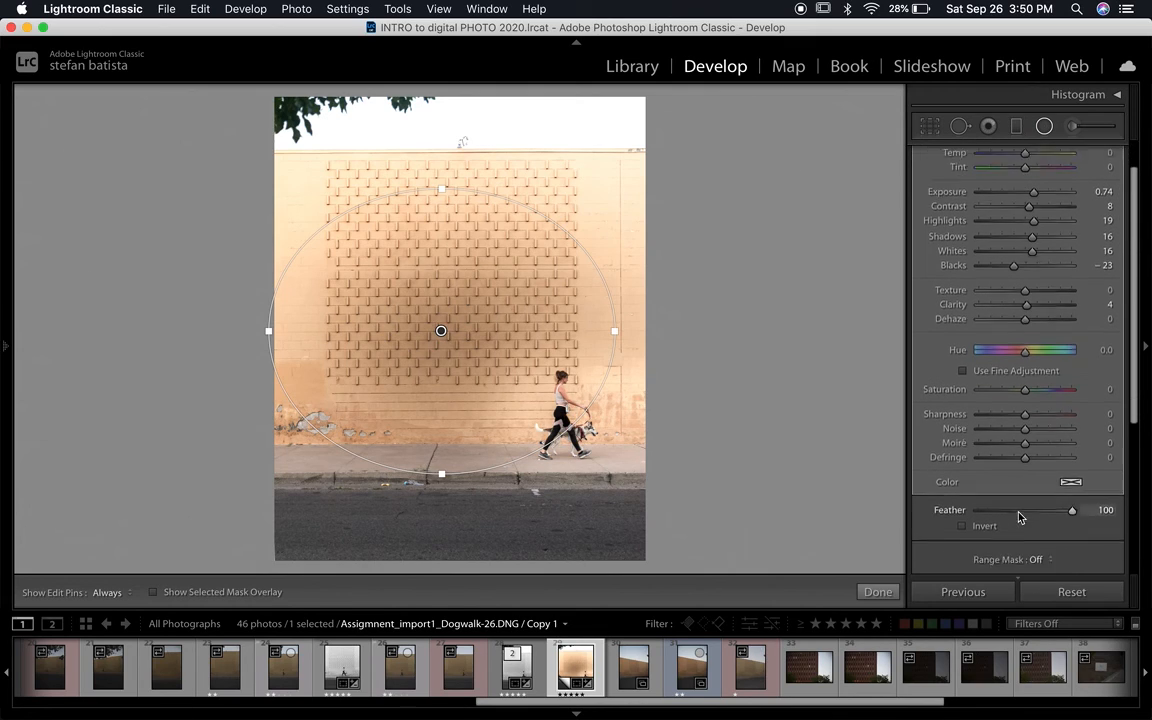
scroll(1020, 517, "down", 1)
left_click(962, 499)
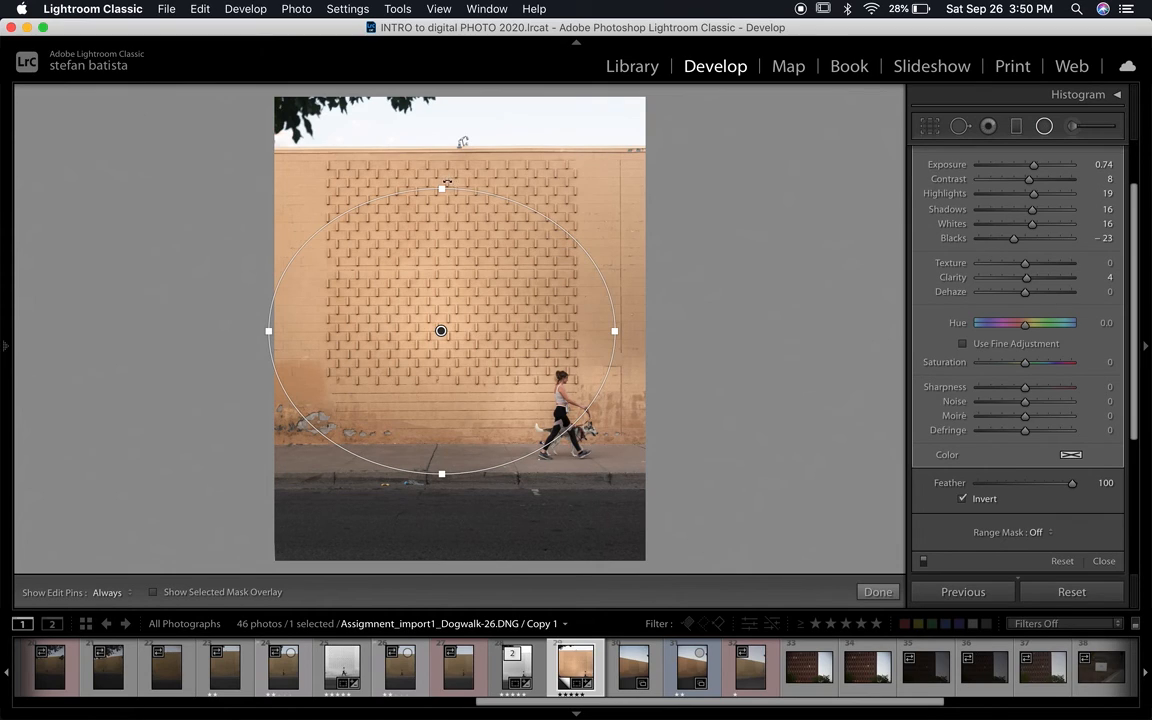
Shrink the Radial Filter ellipse over the brick pattern and rotate it so it slopes down toward the dog walker
mouse_move(443, 187)
left_mouse_down()
mouse_move(445, 211)
mouse_move(442, 196)
left_mouse_up()
left_click_drag(604, 332, 542, 328)
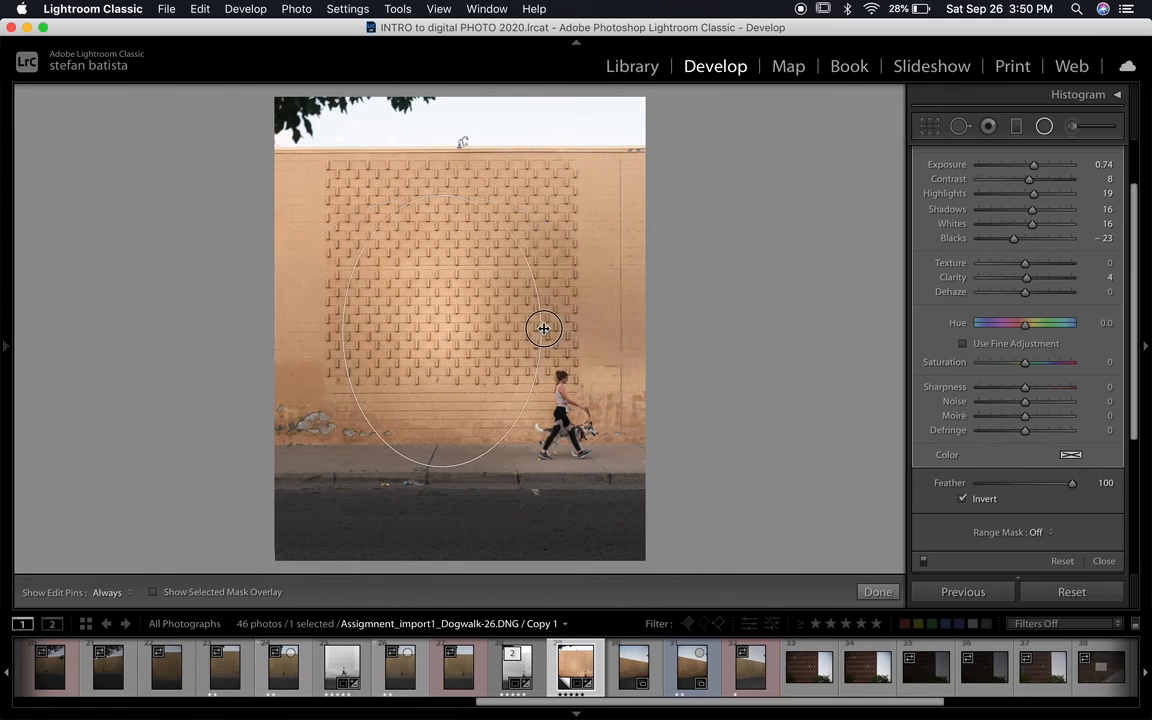
left_click_drag(442, 466, 442, 430)
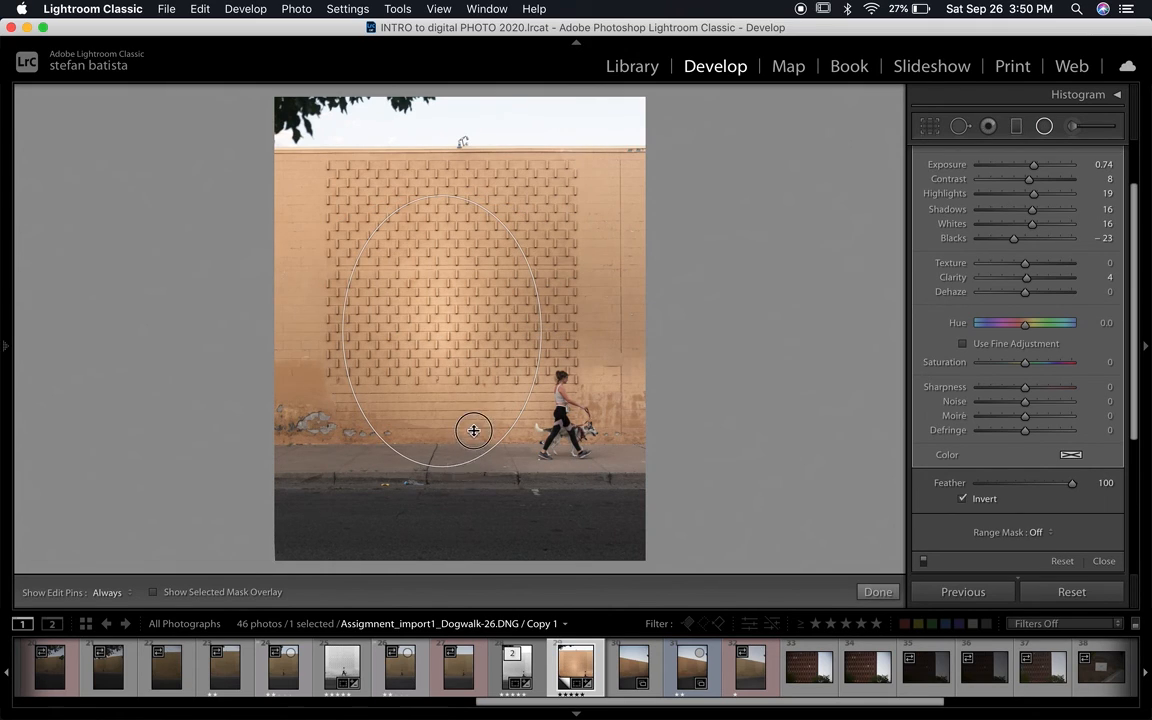
left_click_drag(341, 329, 302, 329)
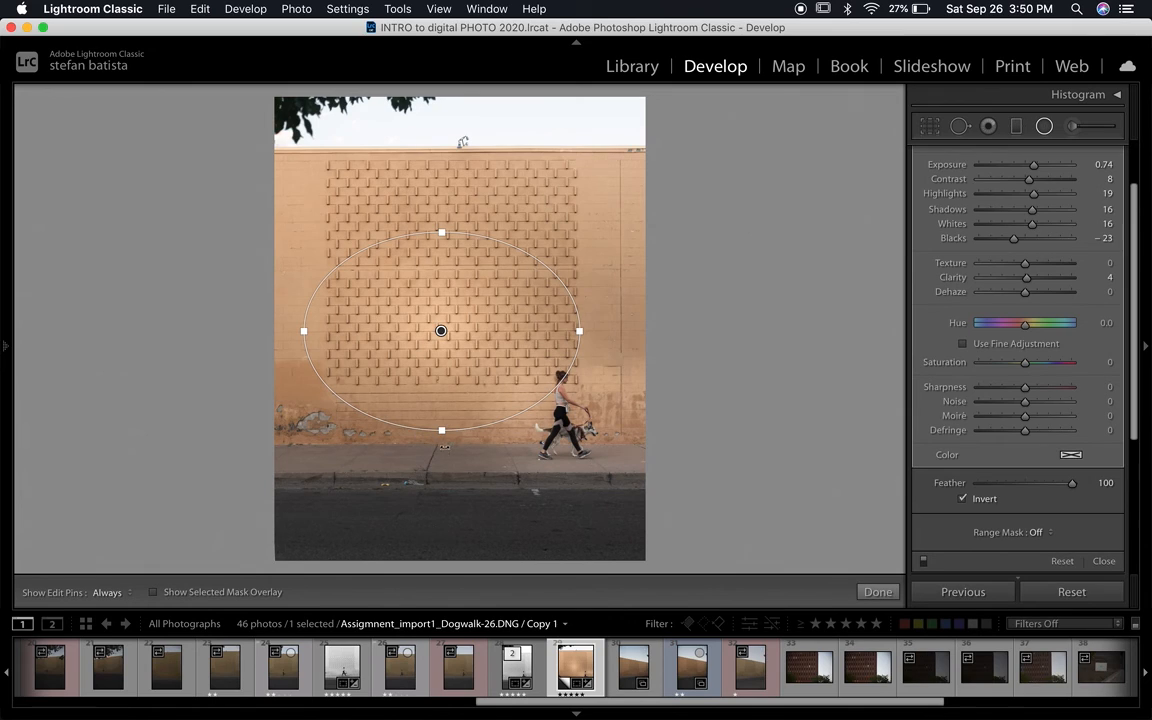
left_click_drag(441, 440, 372, 433)
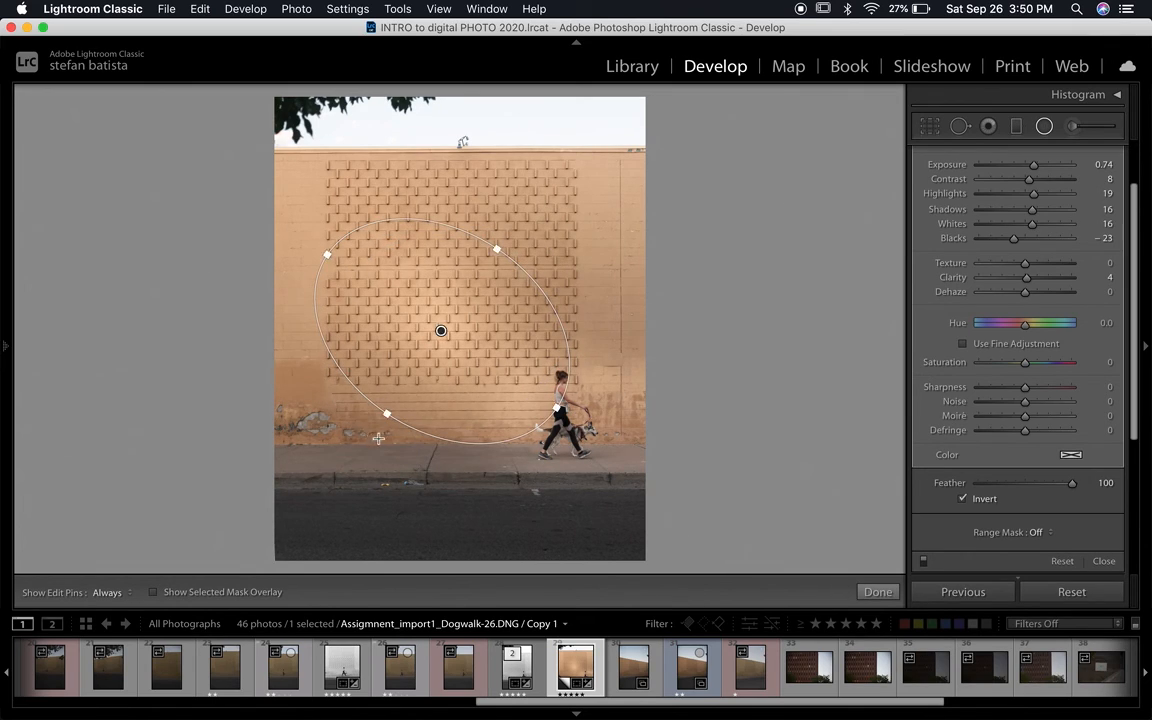
Move the tilted ellipse up over the brick pattern, widen it slightly, and set its Exposure to 0.46
left_click_drag(441, 329, 429, 266)
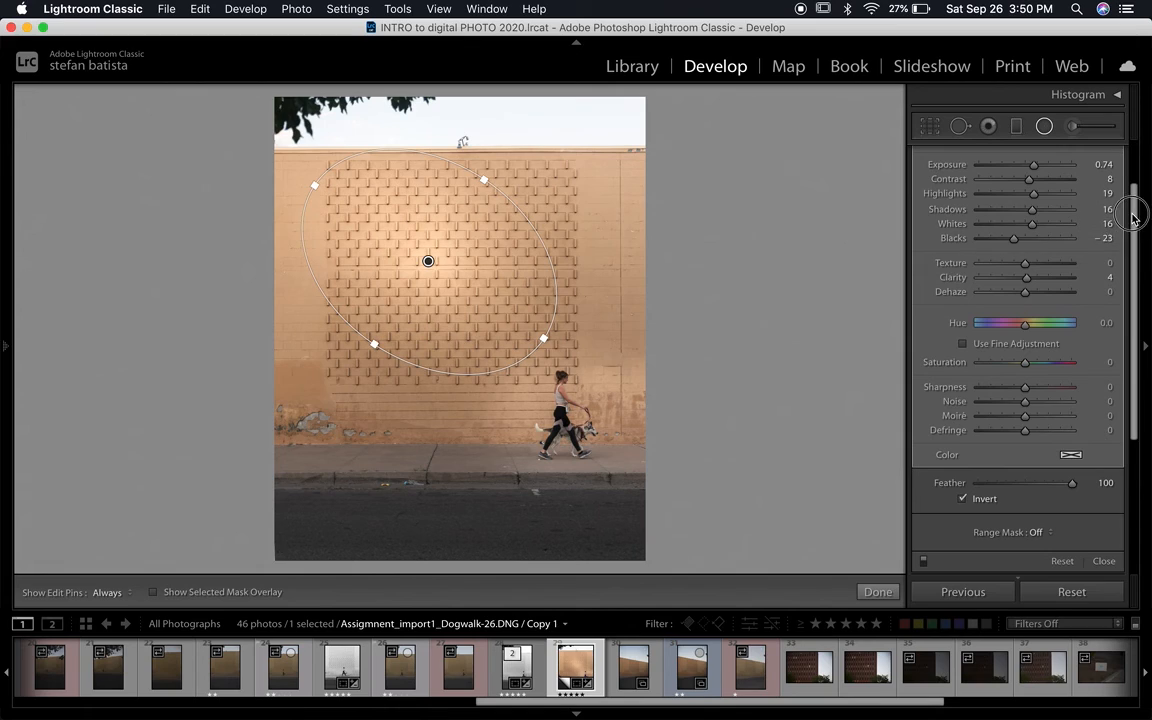
left_click_drag(1131, 206, 1134, 162)
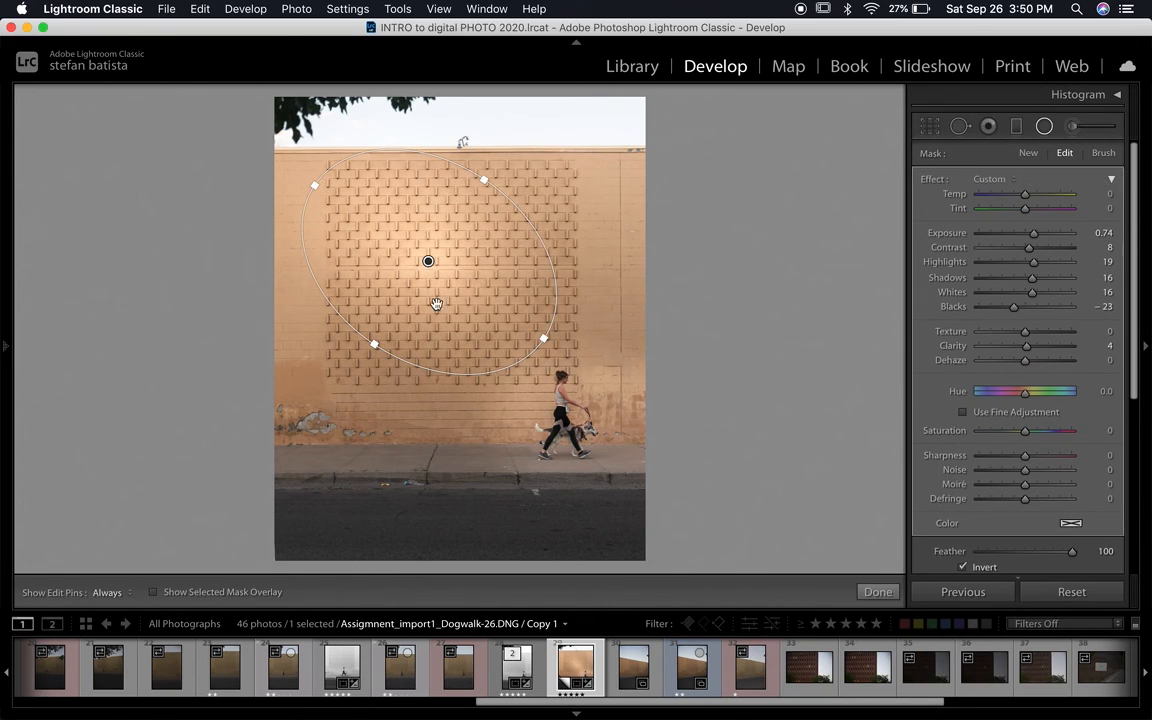
left_click_drag(429, 261, 427, 293)
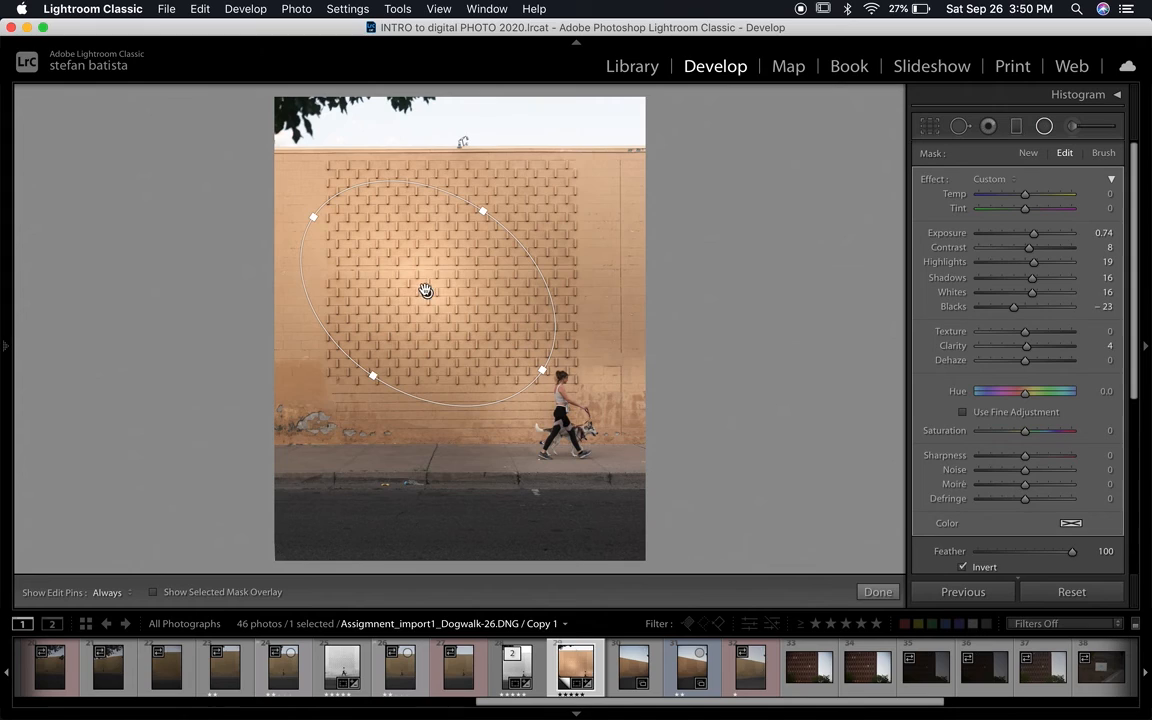
mouse_move(424, 291)
left_mouse_down()
mouse_move(481, 329)
mouse_move(436, 290)
left_mouse_up()
left_click_drag(494, 207, 522, 193)
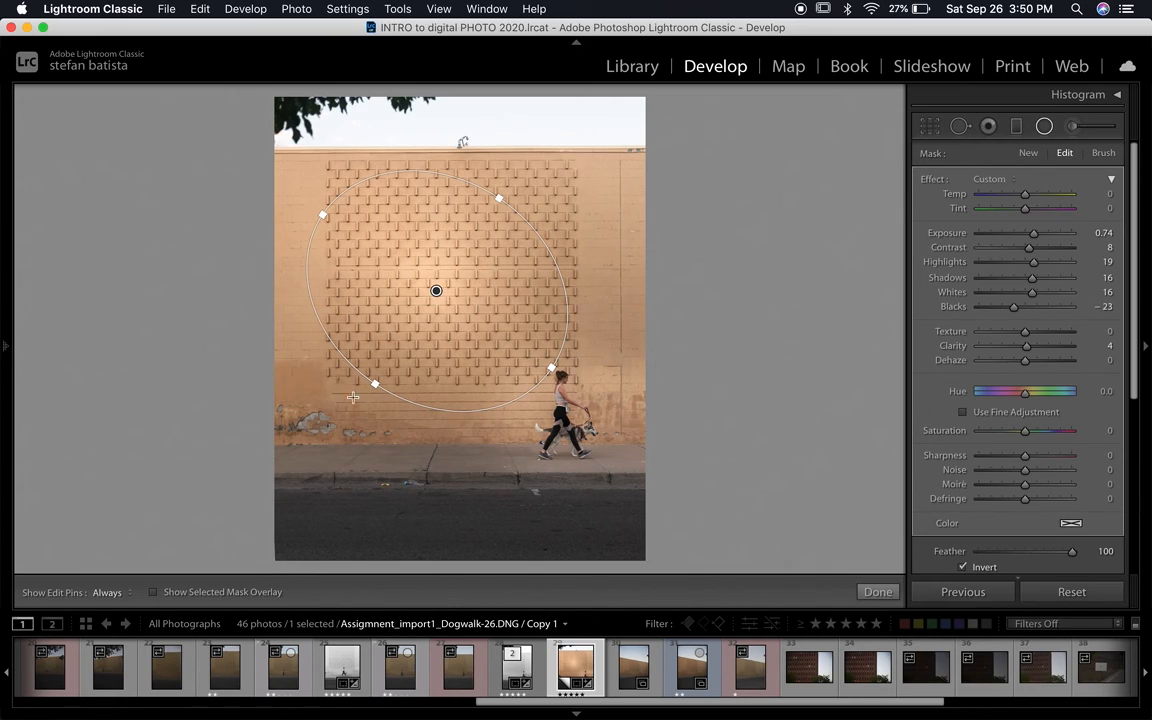
mouse_move(1033, 232)
left_mouse_down()
mouse_move(1008, 236)
mouse_move(1044, 247)
mouse_move(1029, 246)
left_mouse_up()
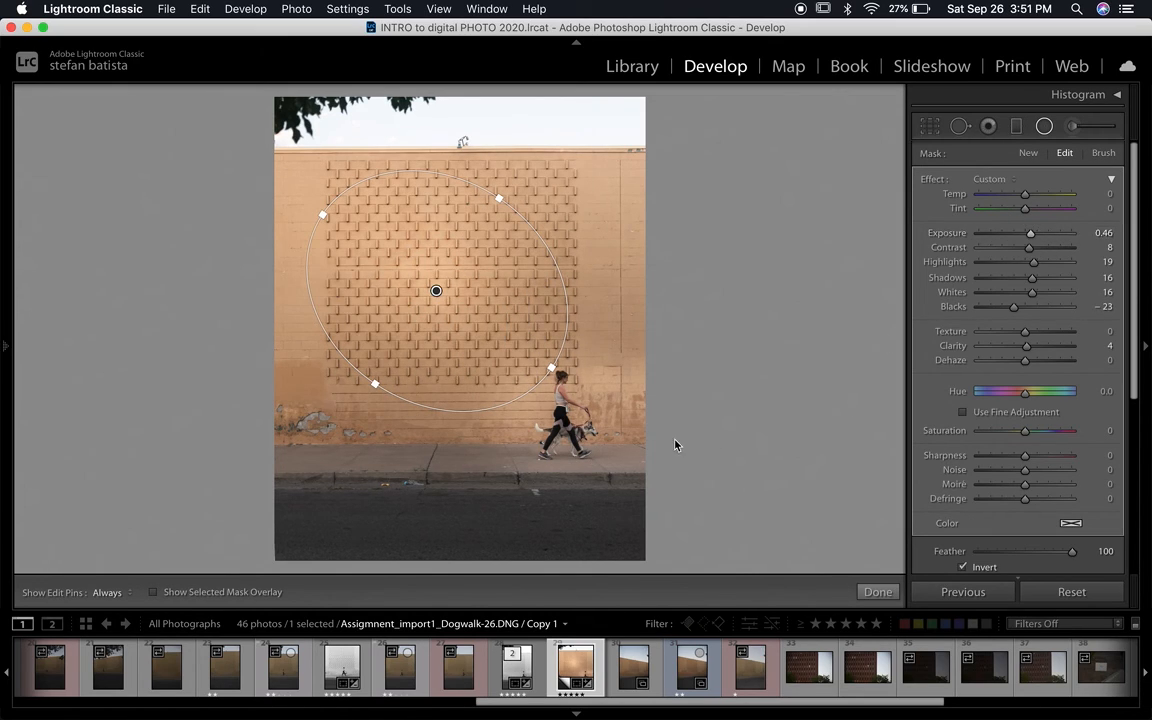
Reshape the ellipse into a long, narrow diagonal beam running from the wall's upper-left corner down to the dog walker
left_click_drag(375, 384, 443, 330)
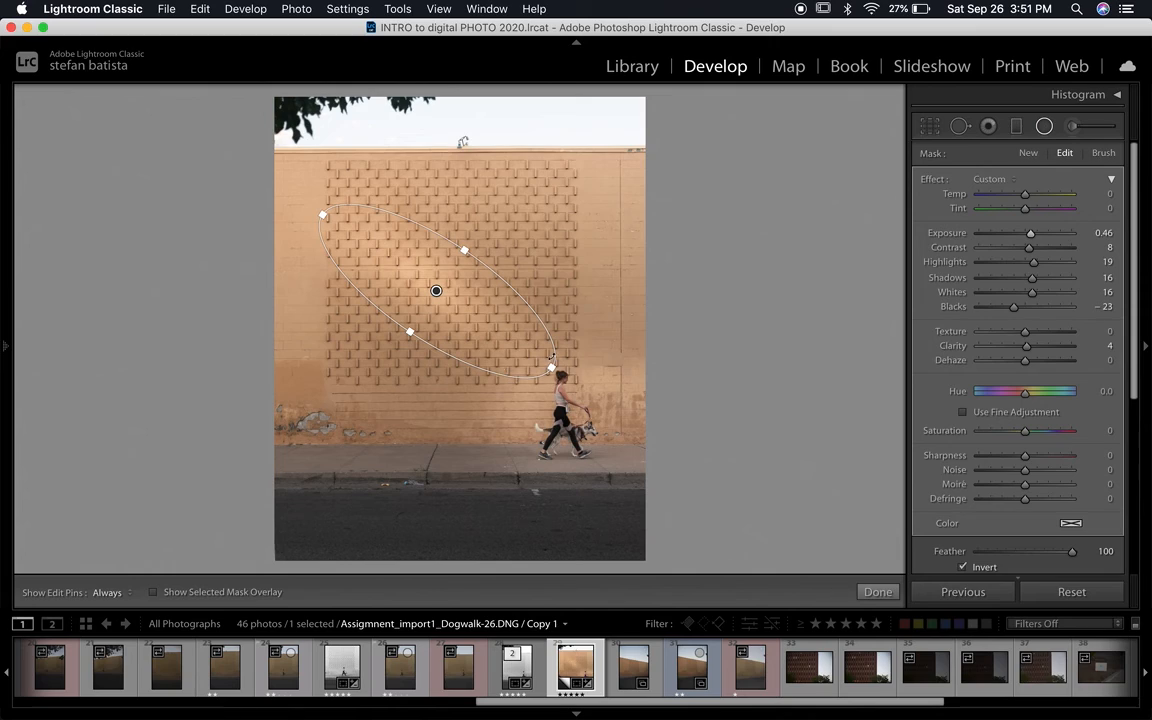
left_click_drag(555, 368, 598, 416)
mouse_move(289, 190)
left_mouse_down()
mouse_move(278, 172)
mouse_move(279, 185)
left_mouse_up()
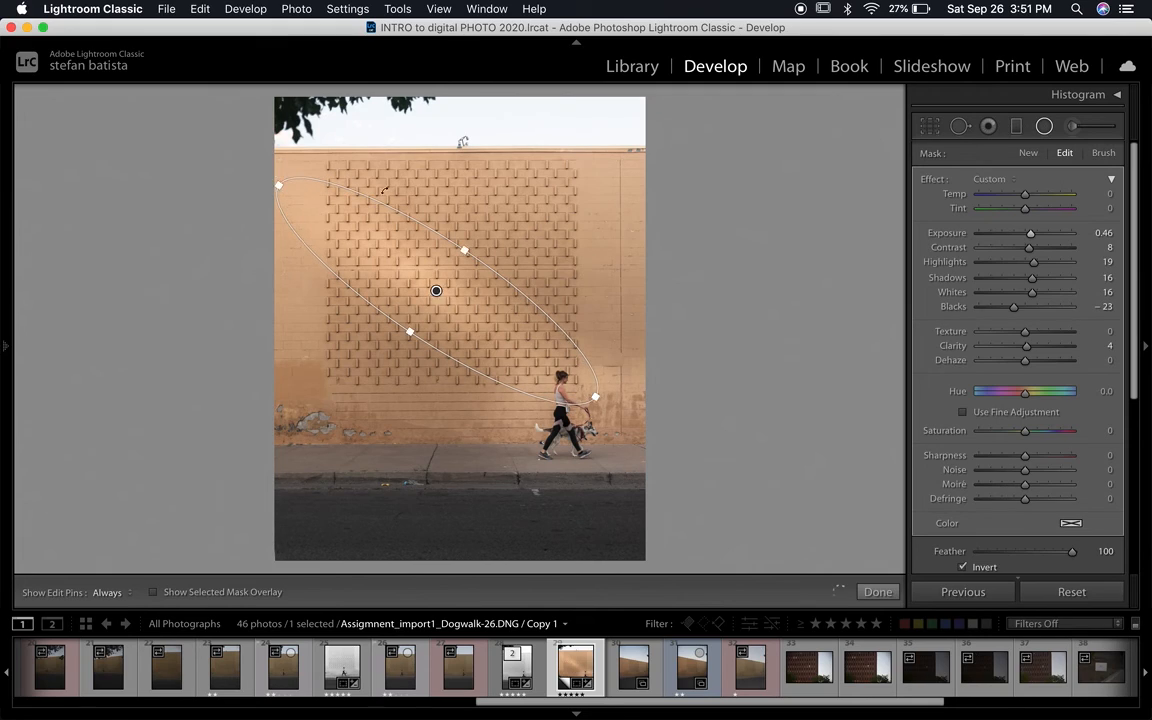
left_click_drag(475, 233, 503, 232)
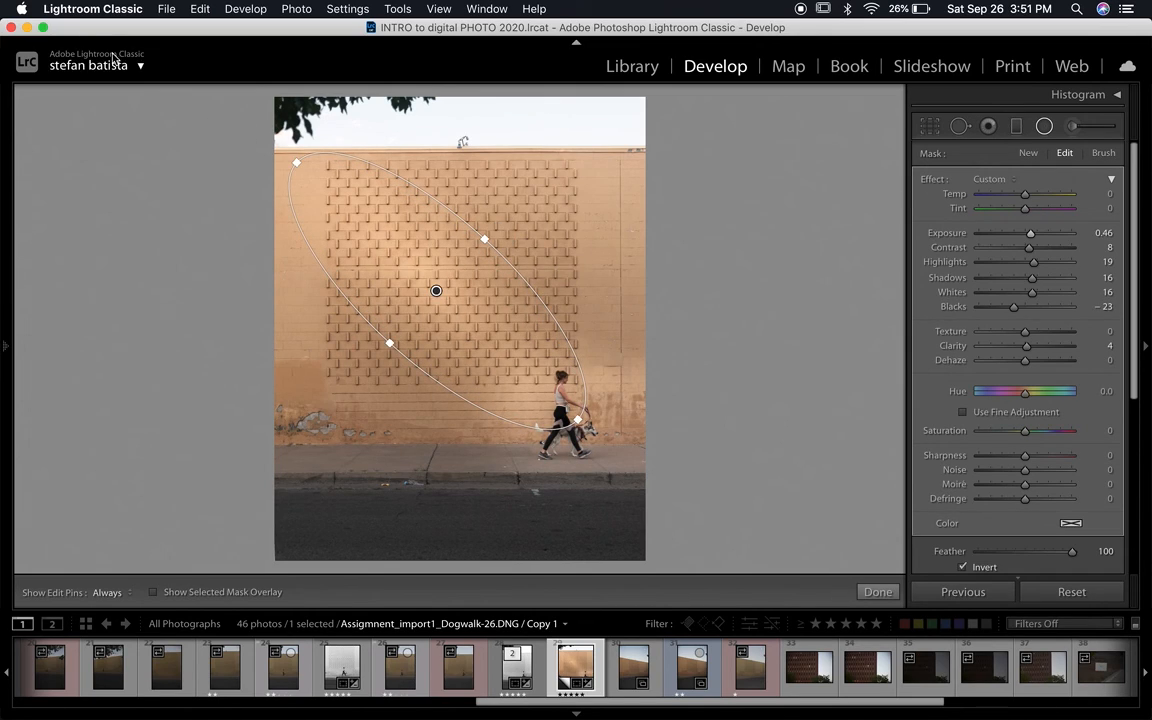
left_click_drag(389, 343, 387, 345)
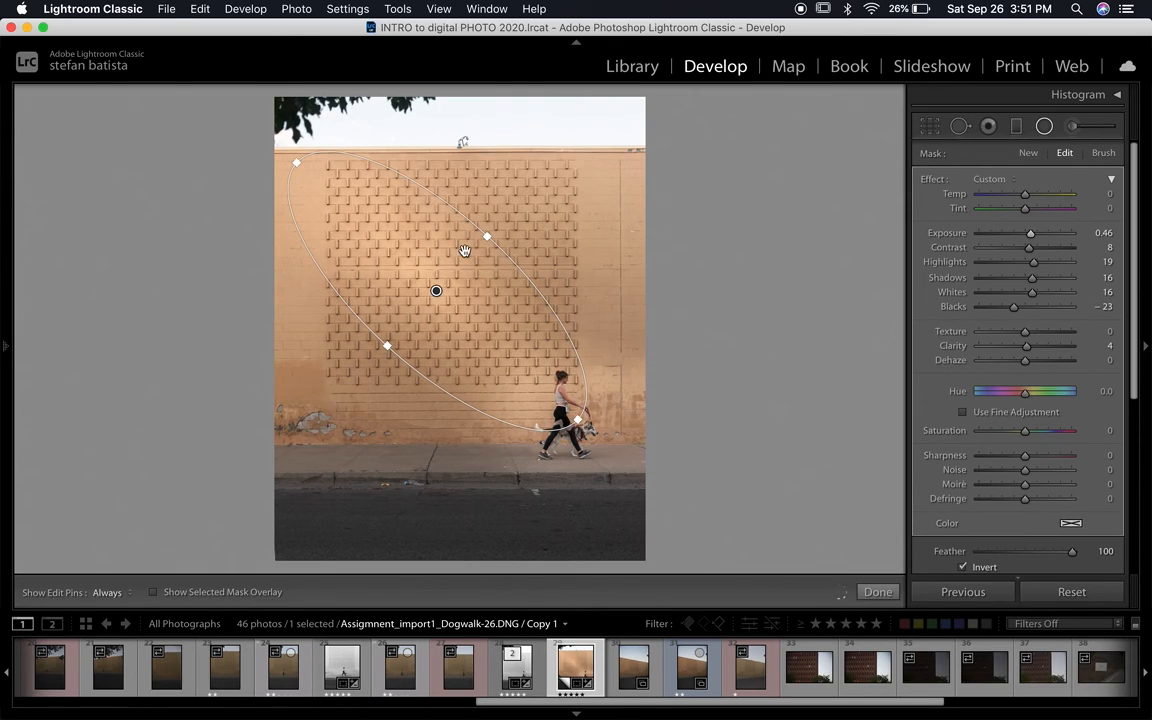
left_click_drag(581, 416, 590, 430)
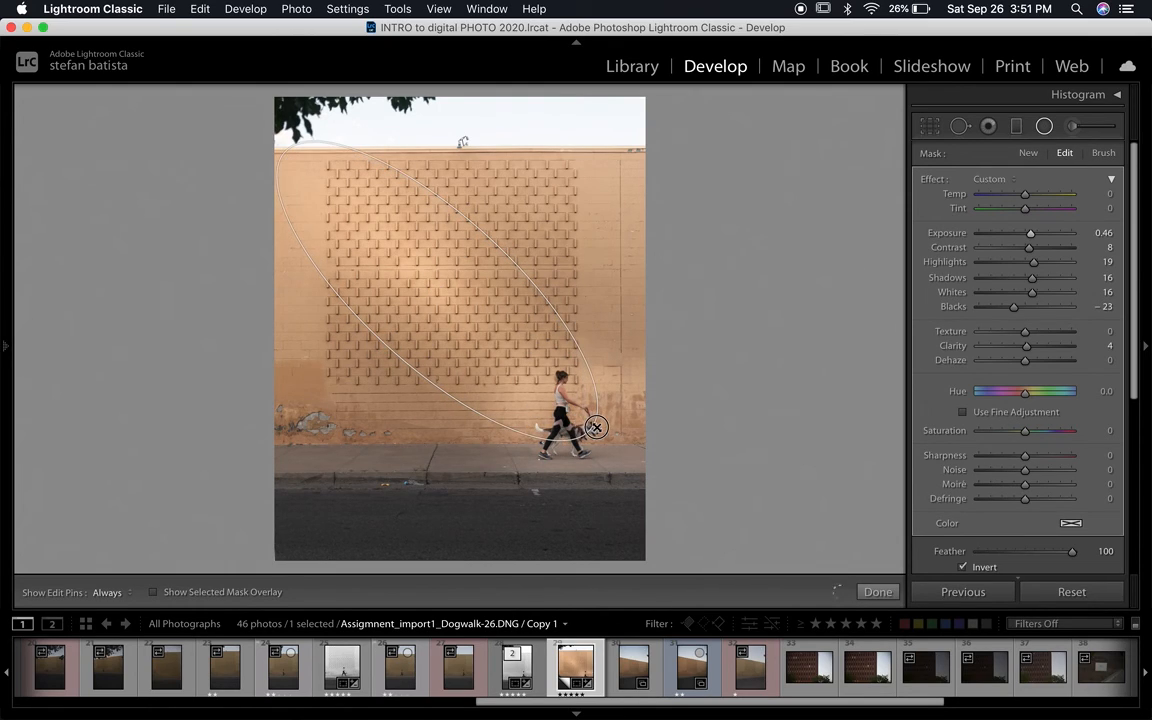
left_click_drag(487, 237, 491, 232)
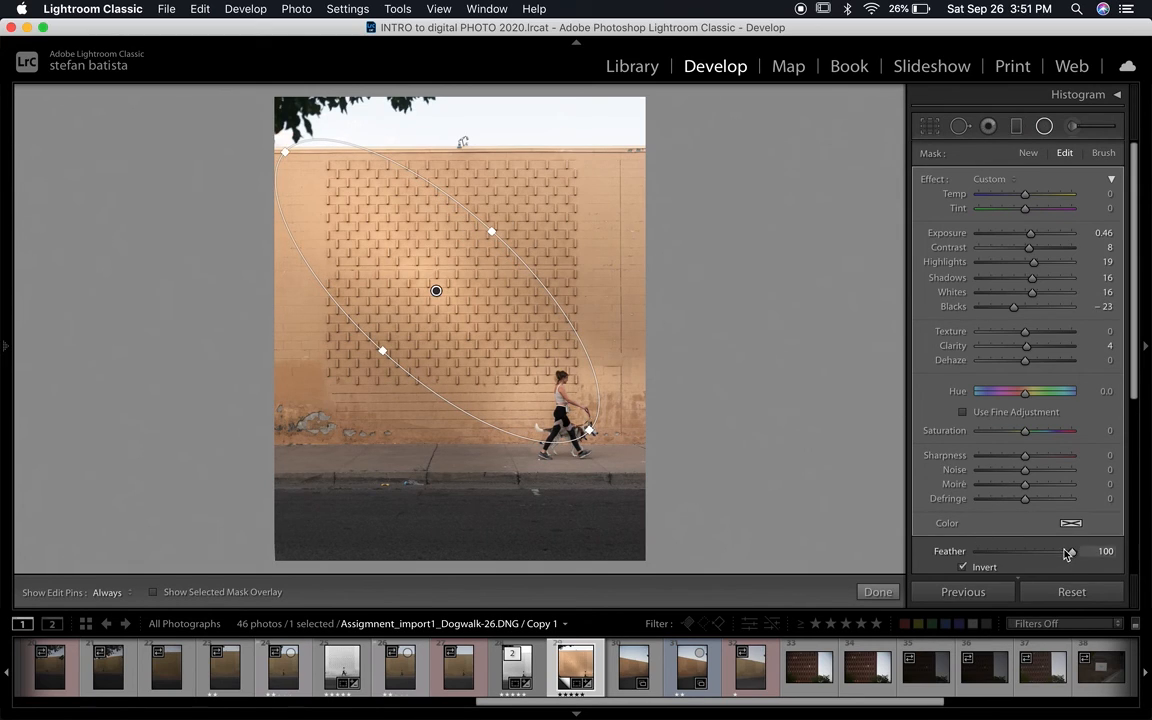
Try a lower Feather on the diagonal filter, return it to 100, and set Exposure to 0.56
left_click_drag(1072, 551, 1067, 551)
left_click_drag(972, 551, 1113, 567)
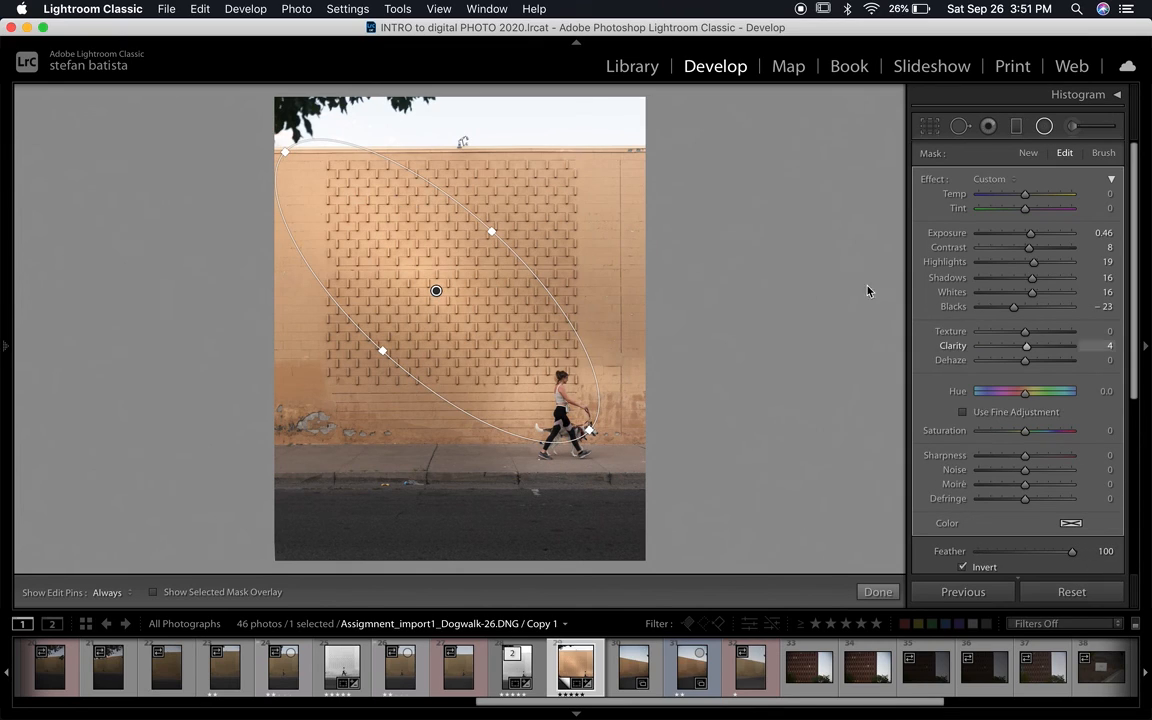
left_click(1097, 236)
key("Down")
key("Down")
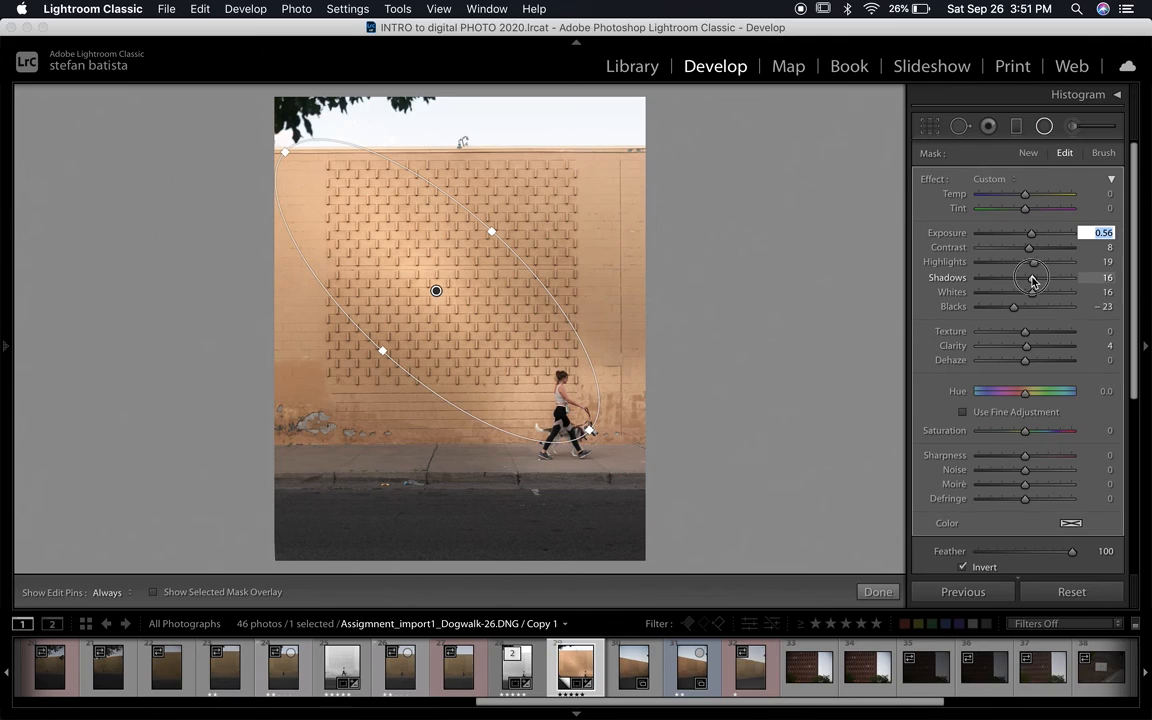
key("Return")
mouse_move(1032, 277)
left_mouse_down()
mouse_move(1103, 290)
mouse_move(1034, 285)
left_mouse_up()
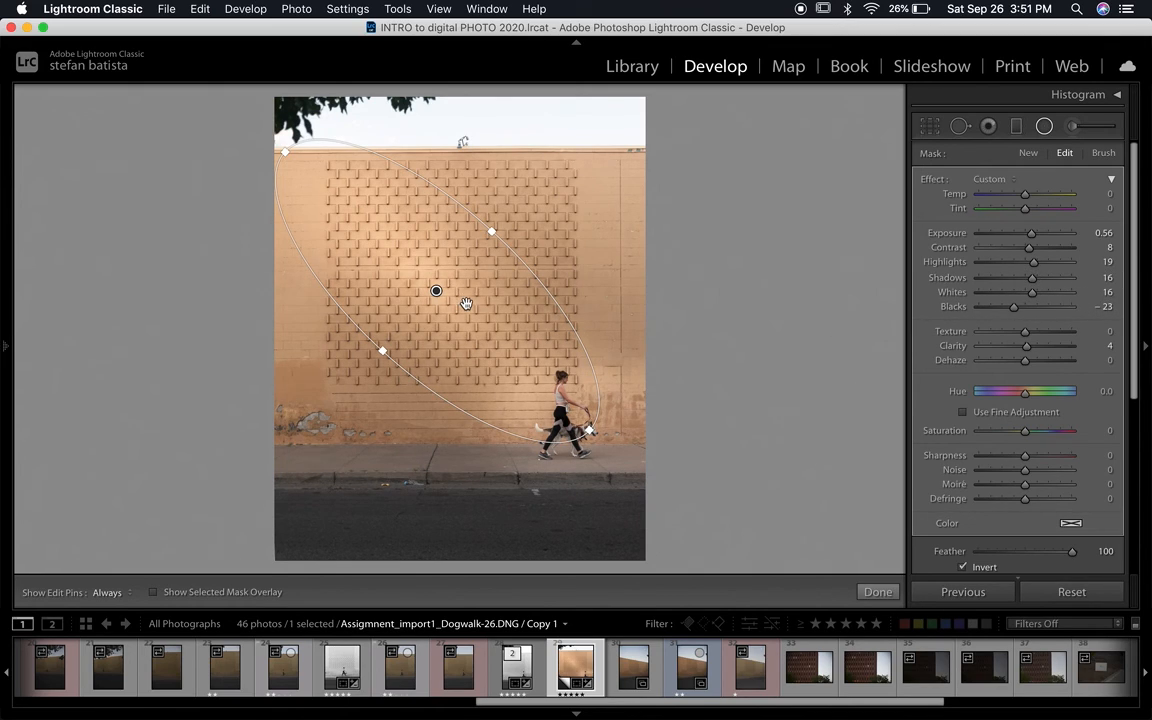
Nudge the ellipse toward the wall's upper-left corner and lengthen it slightly, undoing and redoing the Radial Filter in between to compare
key("z")
left_click_drag(308, 473, 274, 448)
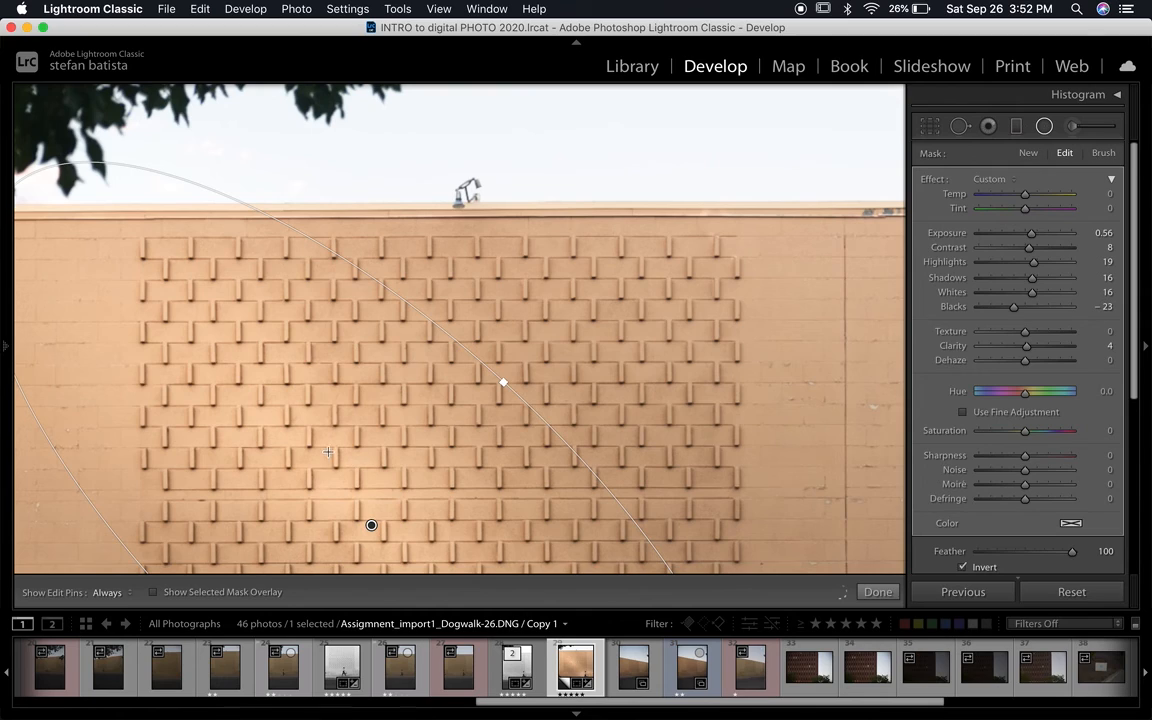
key("super+z")
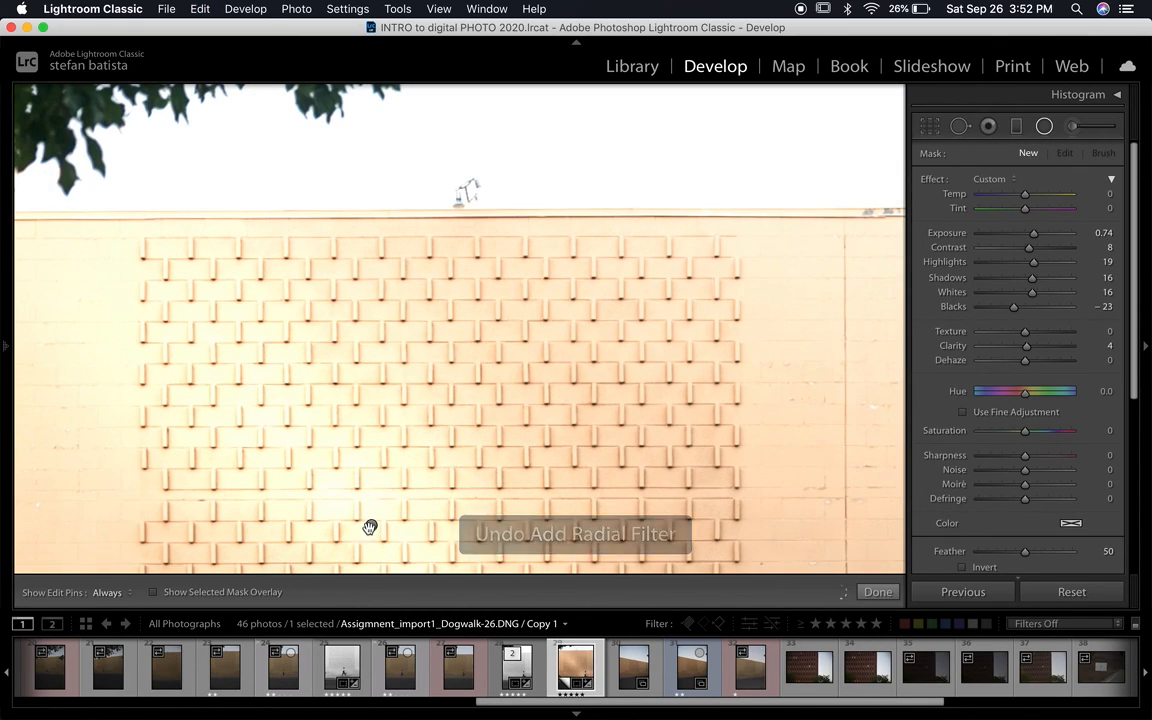
key("super+shift+z")
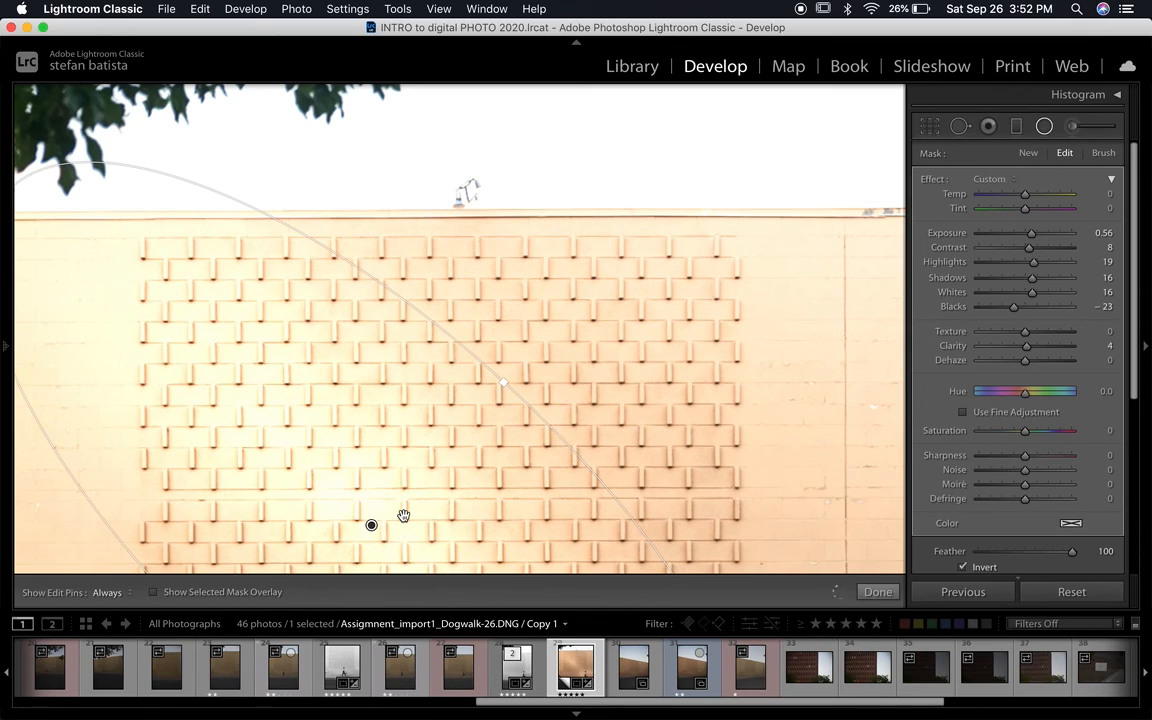
key("z")
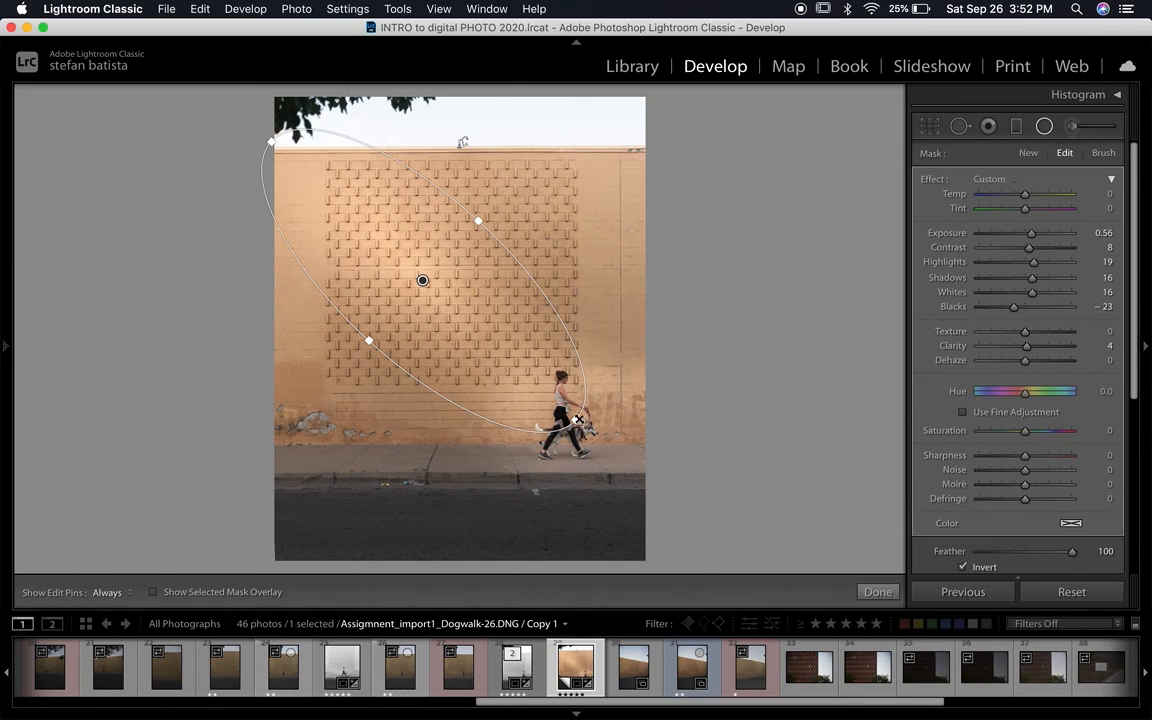
left_click_drag(578, 419, 581, 425)
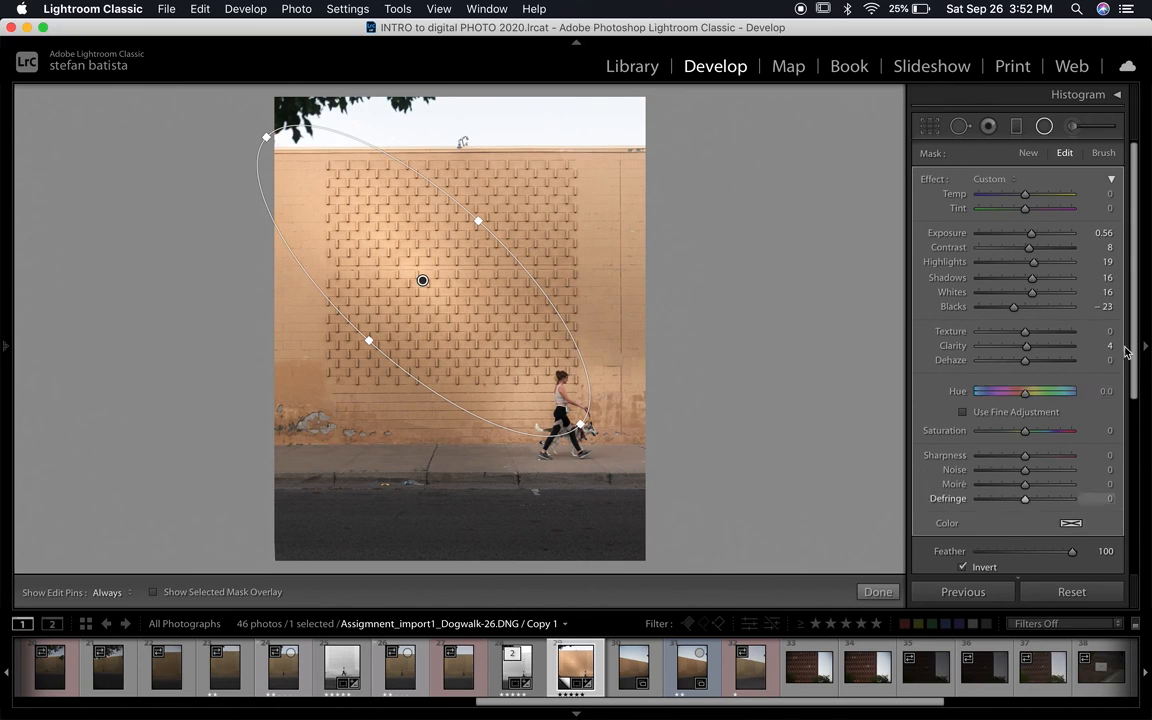
Set the filter's Temp to 18, try a Saturation of −100, and reset Saturation to 0
scroll(1120, 340, "down", 5)
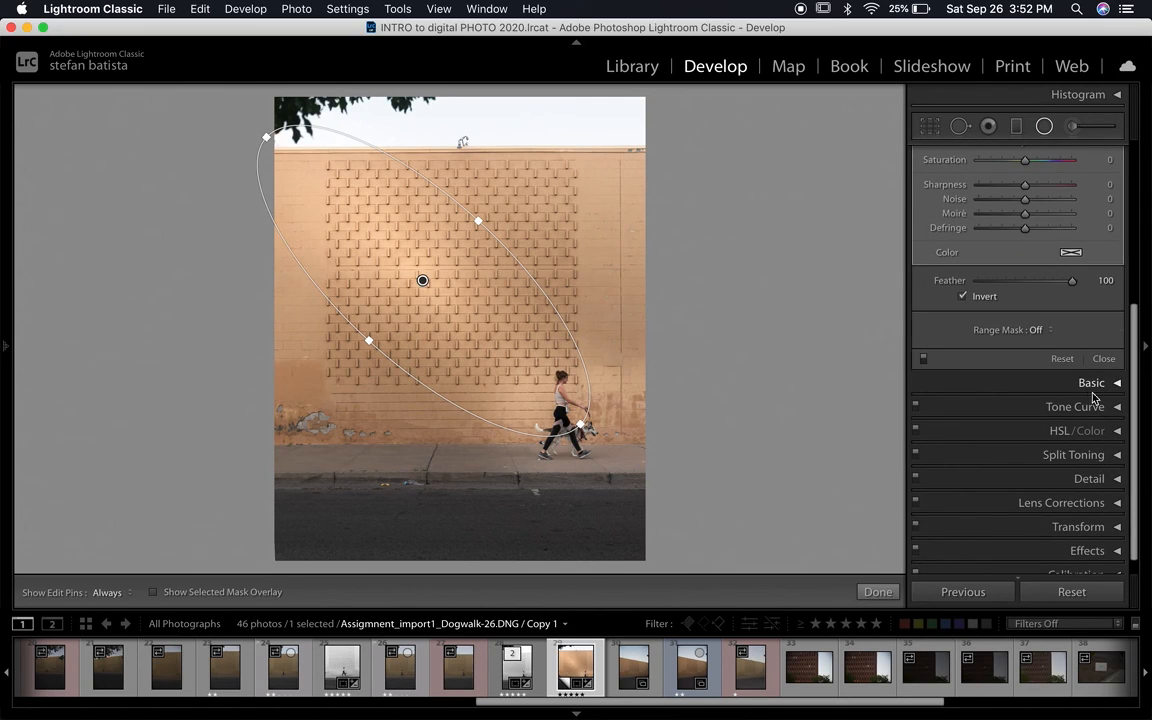
scroll(1139, 395, "up", 5)
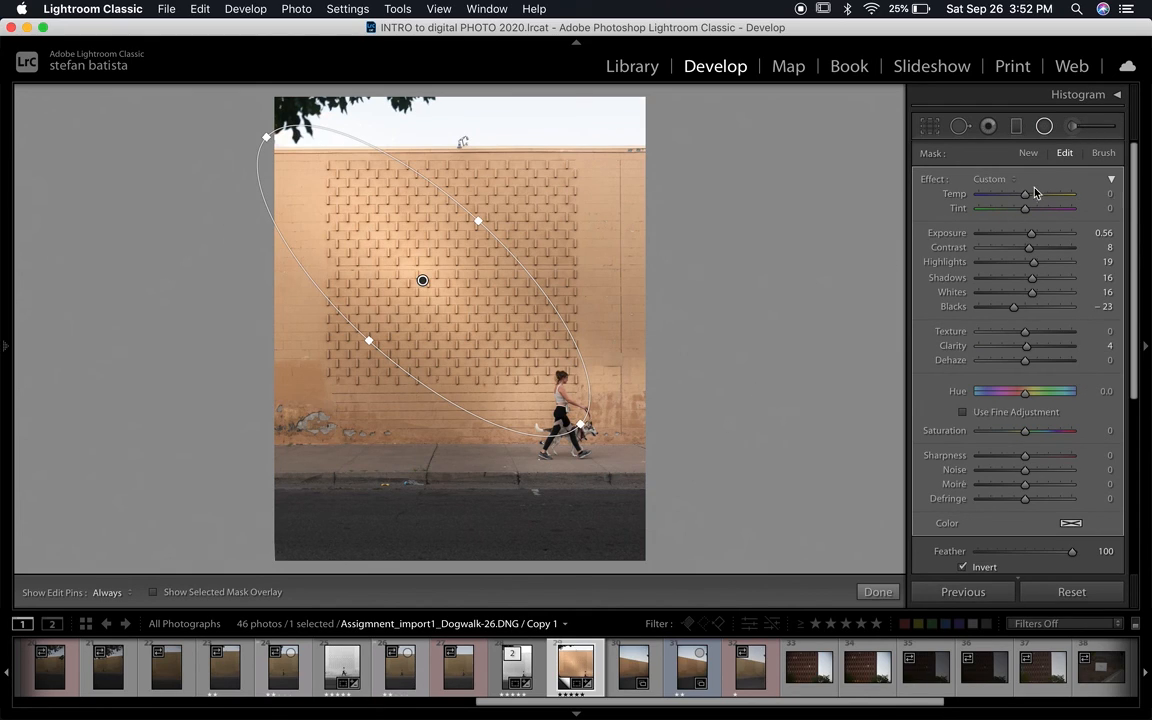
mouse_move(1024, 194)
left_mouse_down()
mouse_move(995, 195)
mouse_move(1034, 203)
left_mouse_up()
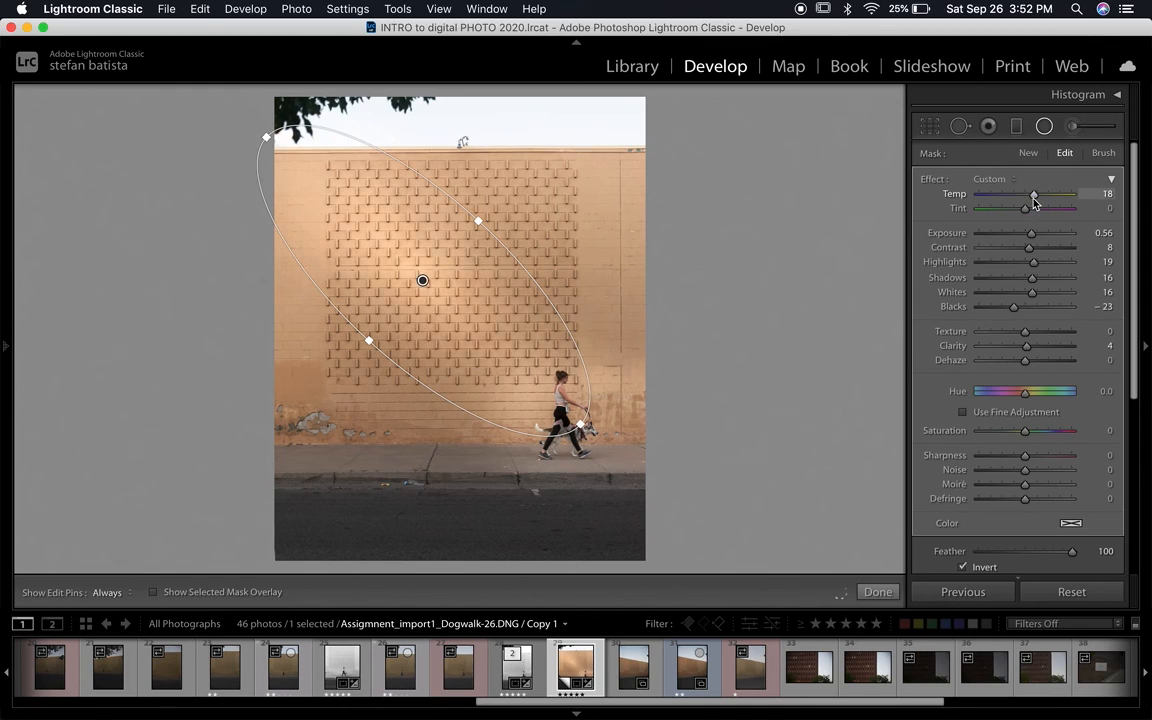
left_click_drag(972, 431, 968, 432)
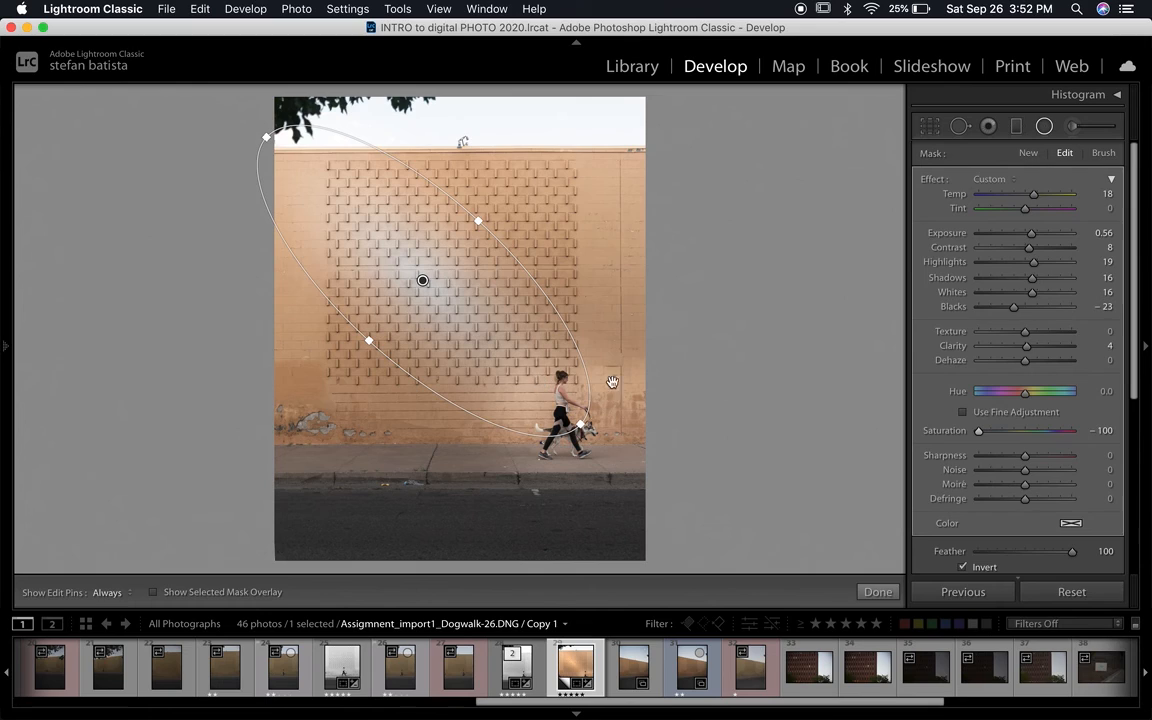
left_click(1025, 431)
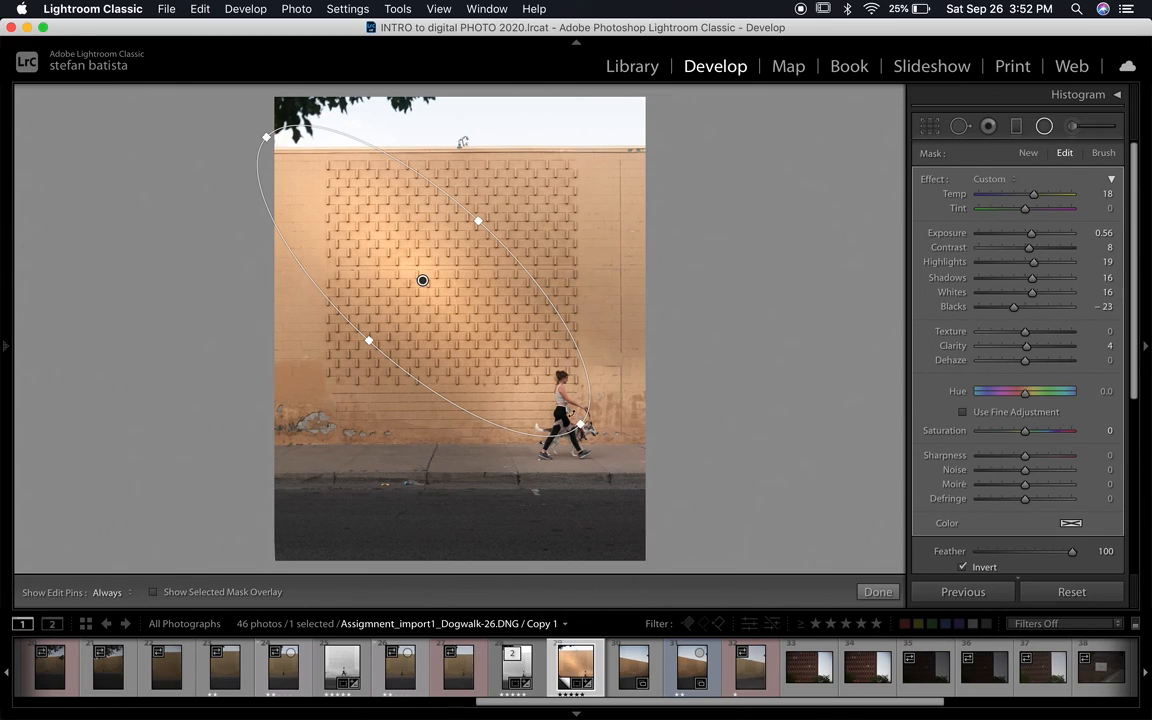
Stretch the diagonal ellipse past the dog walker's feet, widen it slightly, and set the filter's Saturation to −3
left_click_drag(580, 425, 612, 453)
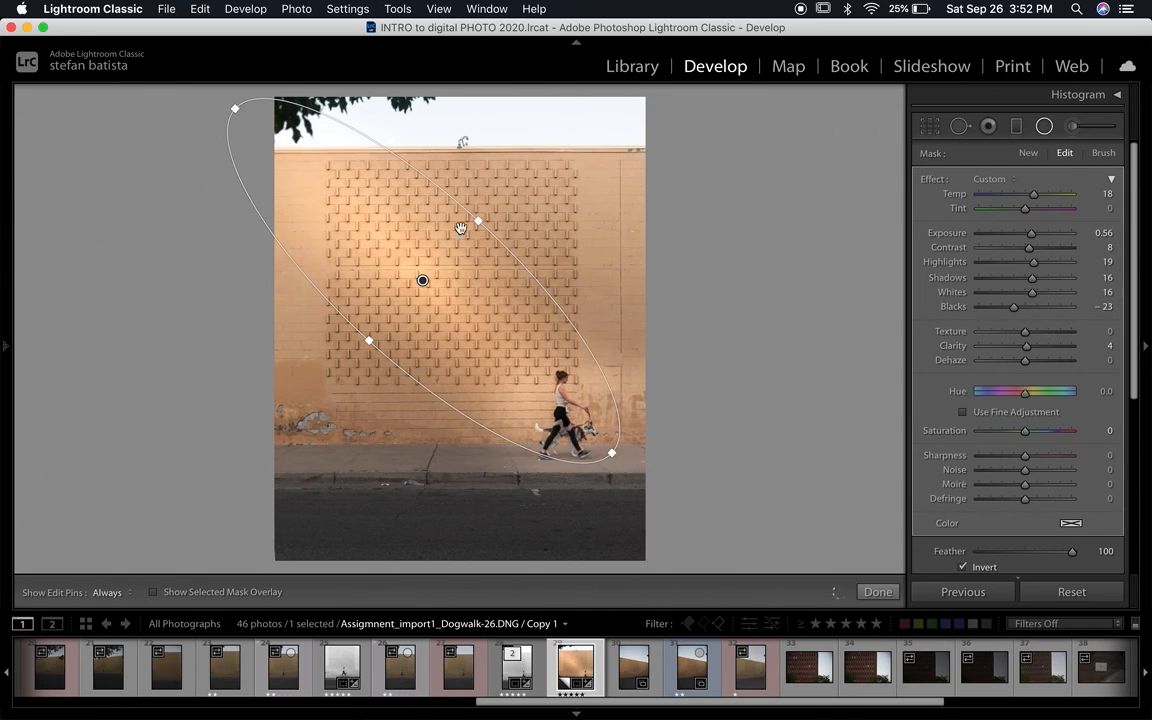
left_click_drag(480, 217, 485, 213)
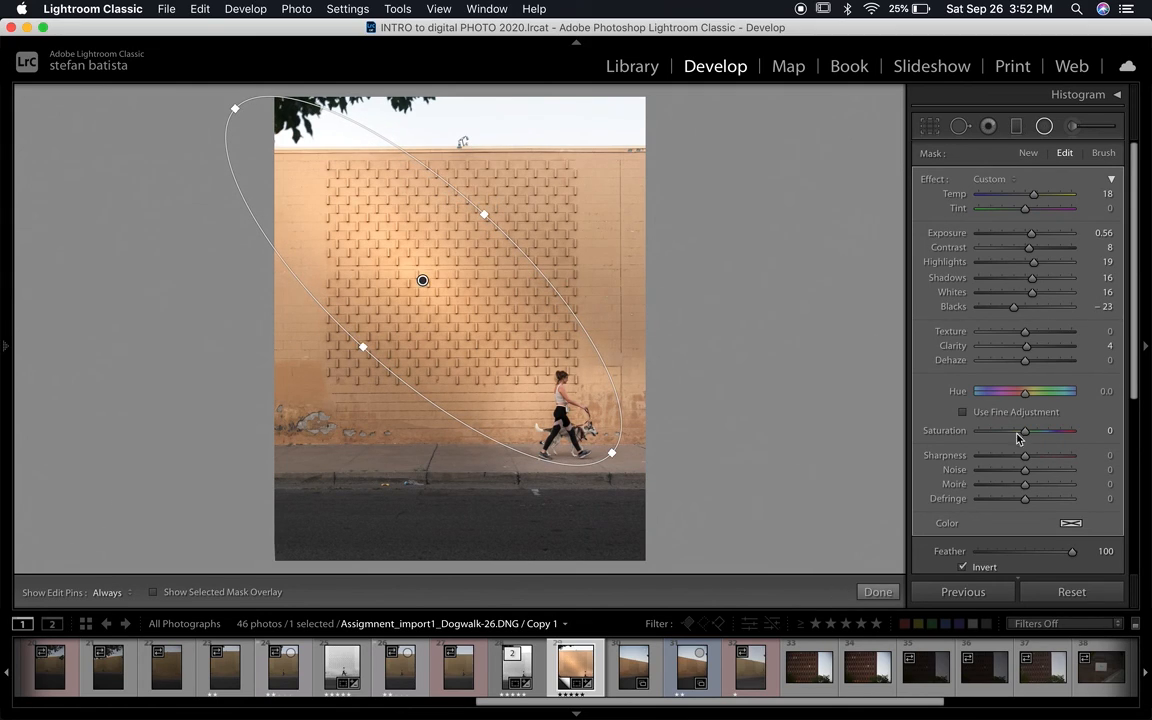
left_click(1097, 432)
key("Down")
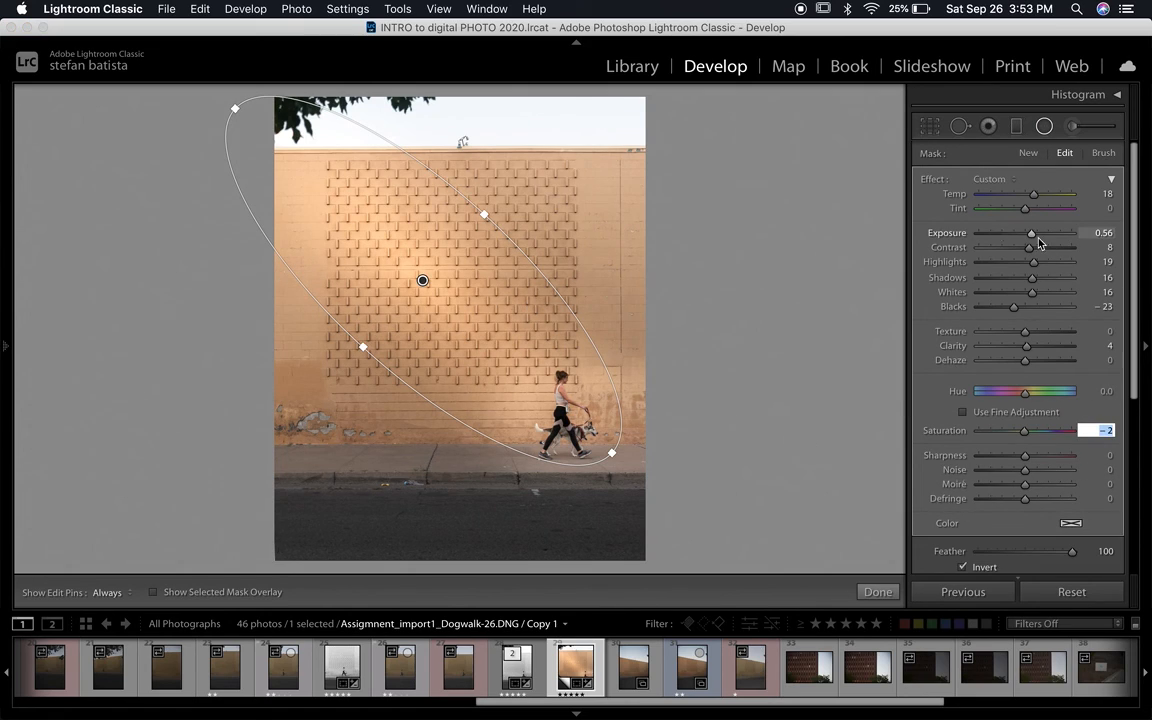
key("Down")
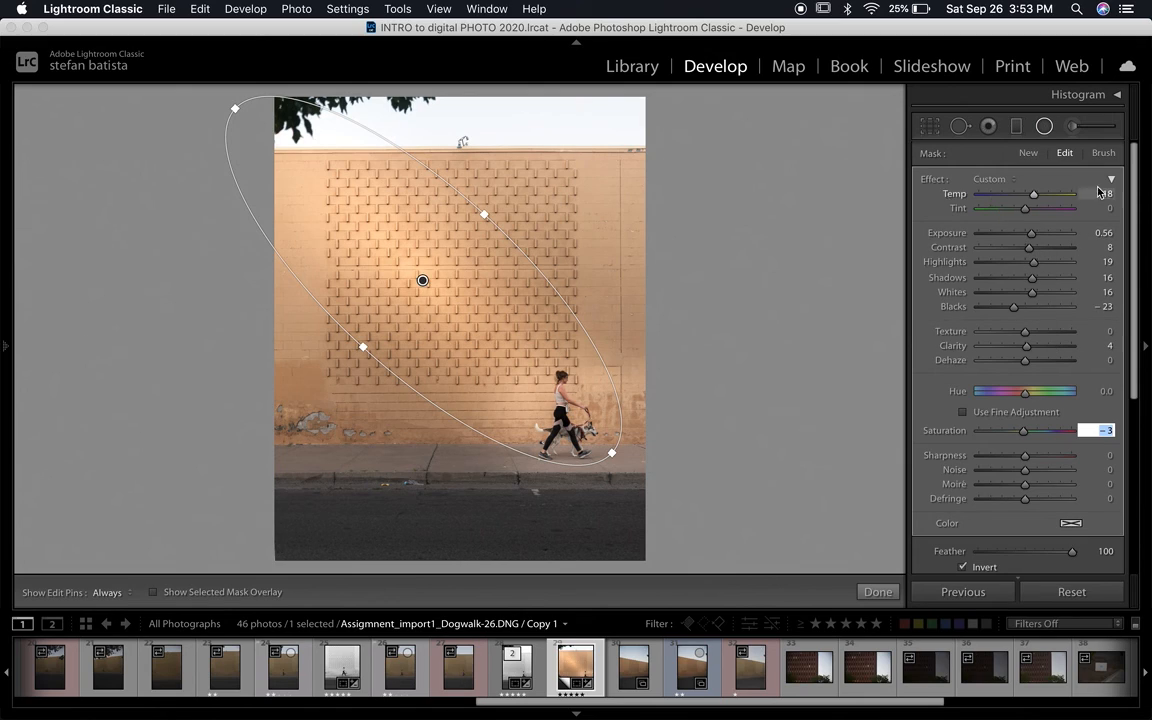
Set the diagonal filter's Temp to 10, Highlights to 33 and Whites to 19, and finish it with a slightly wider ellipse
left_click(1104, 194)
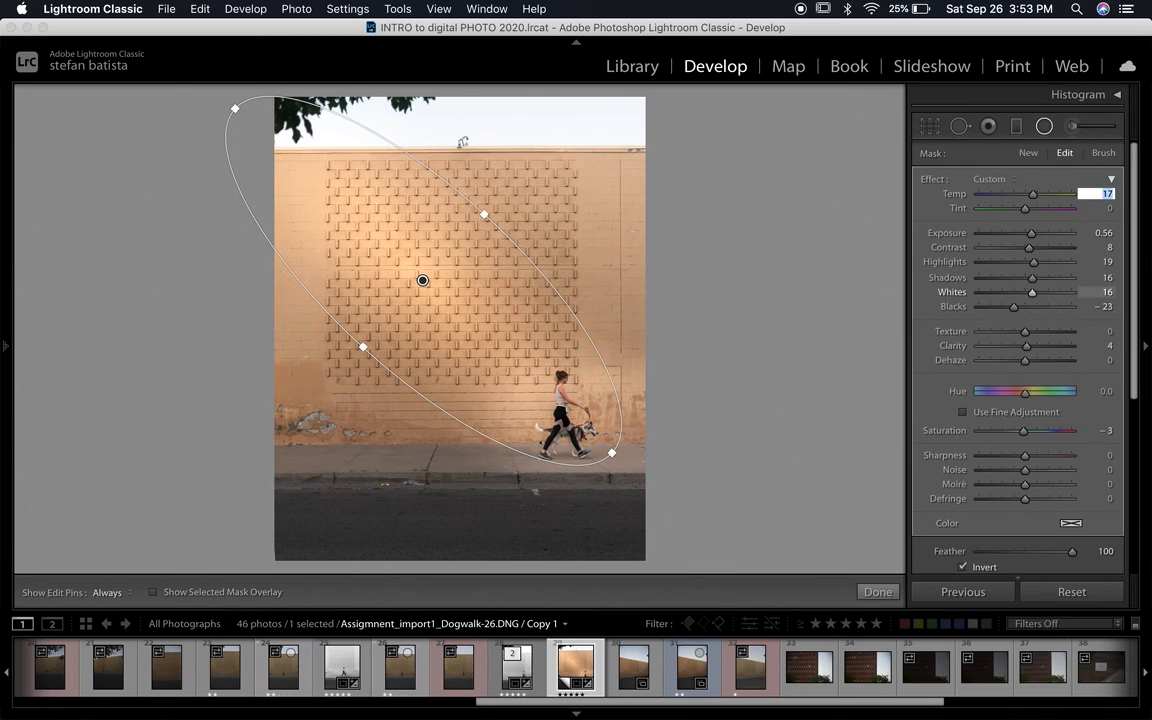
key("Down")
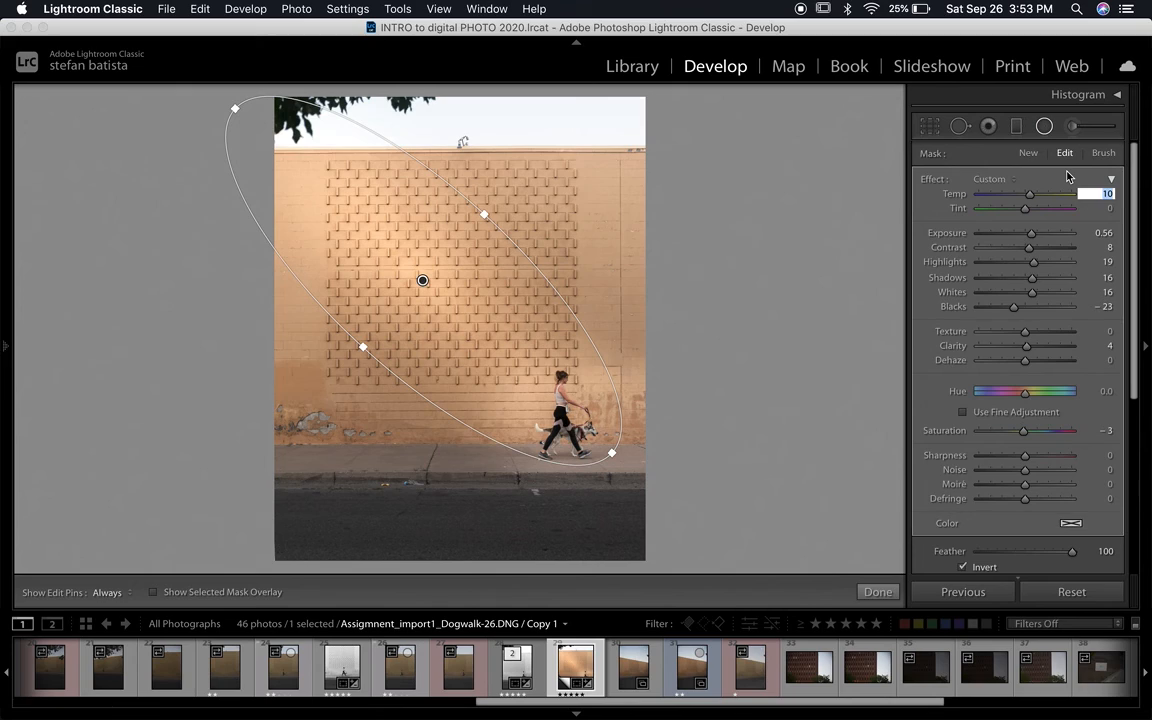
key("Return")
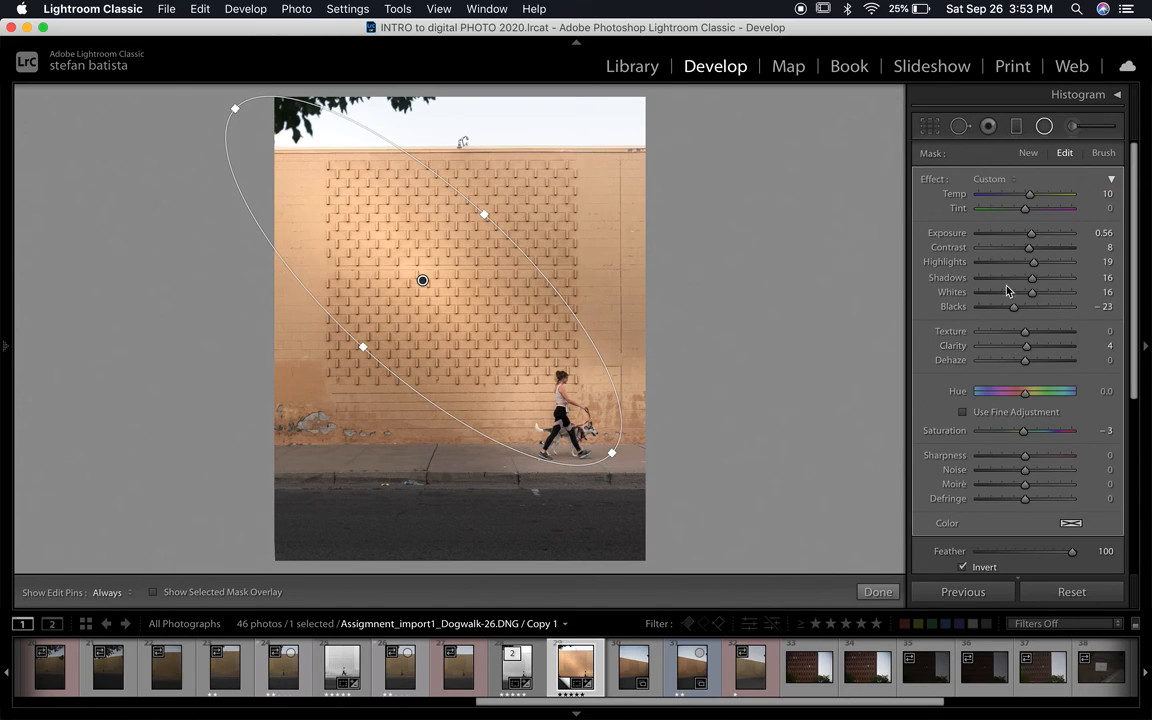
left_click_drag(1035, 263, 1034, 296)
left_click_drag(488, 216, 512, 202)
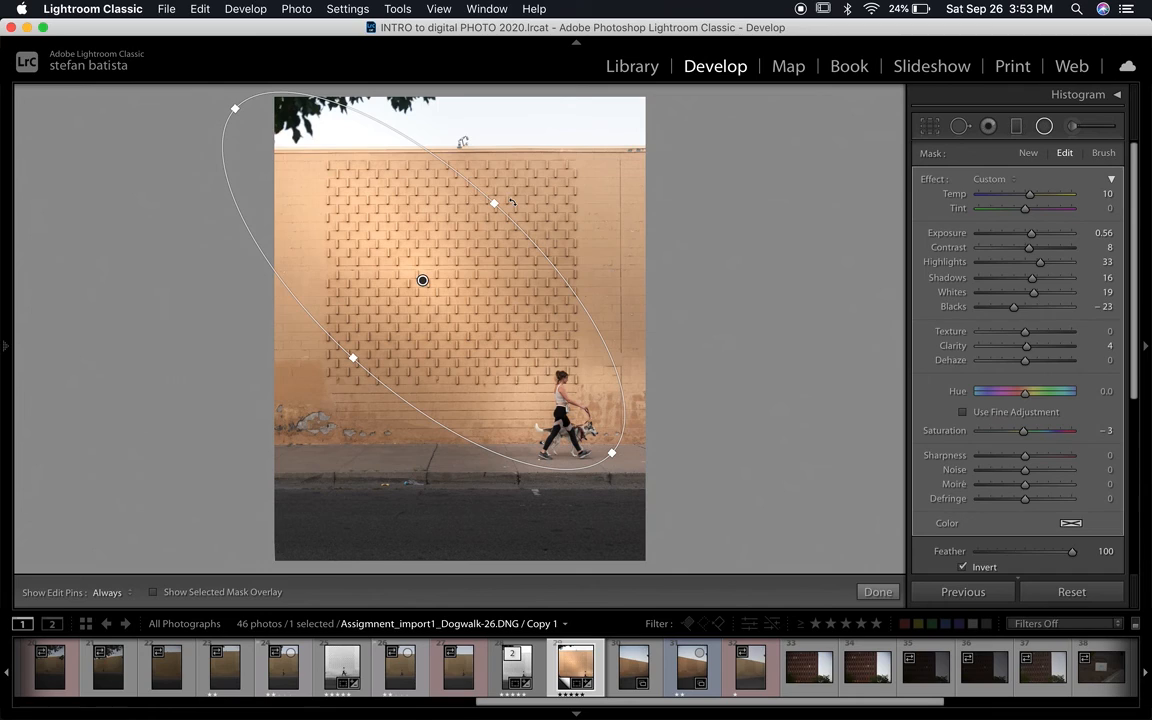
left_click(878, 592)
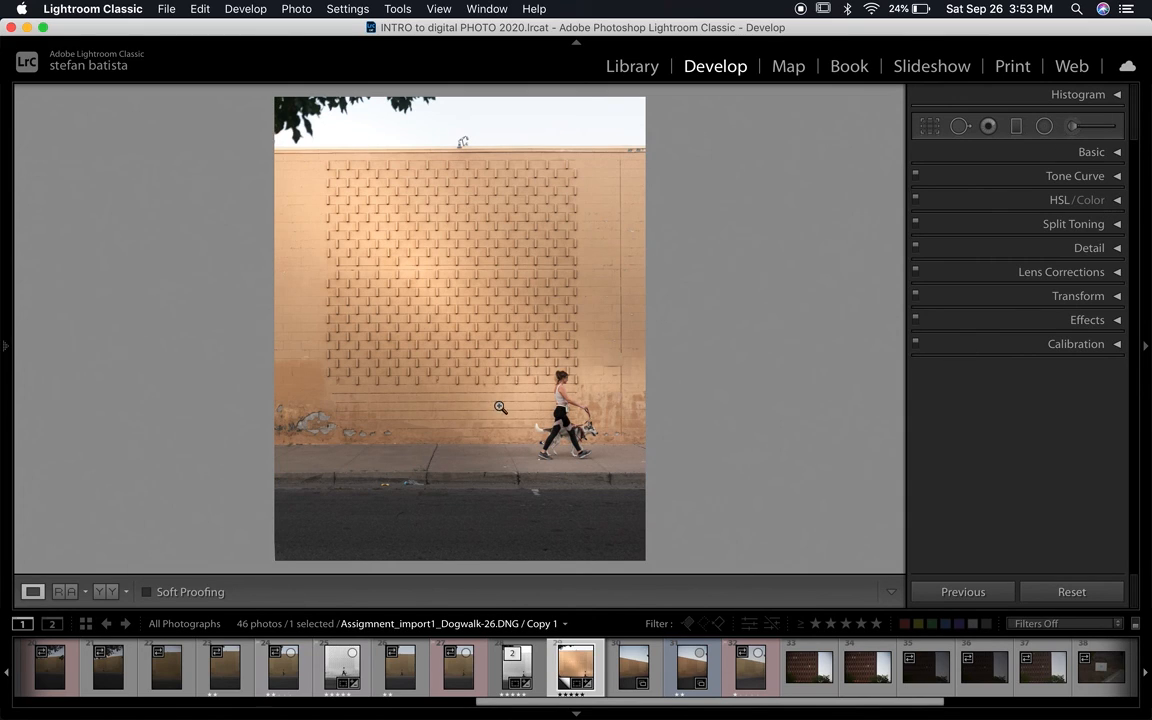
Paint a new size 5 Adjustment Brush mask with Exposure 0.74 over the dog's head, chest and adjoining wall, hiding the pins while painting
left_click(586, 420)
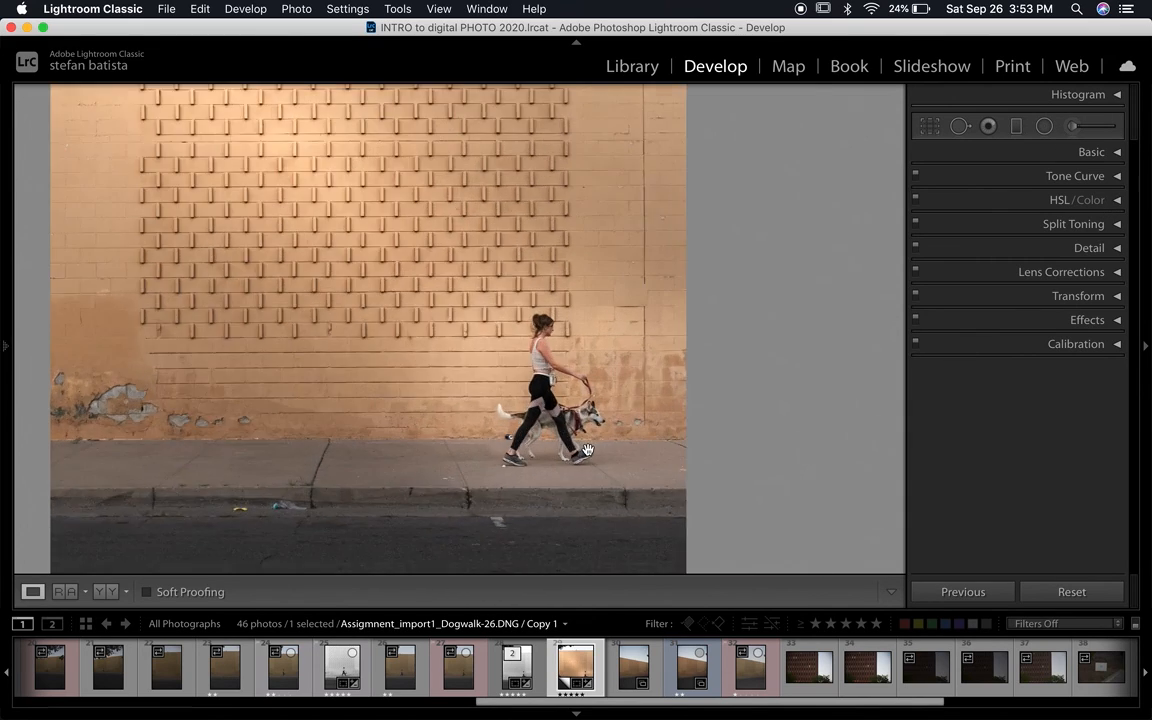
left_click(1074, 127)
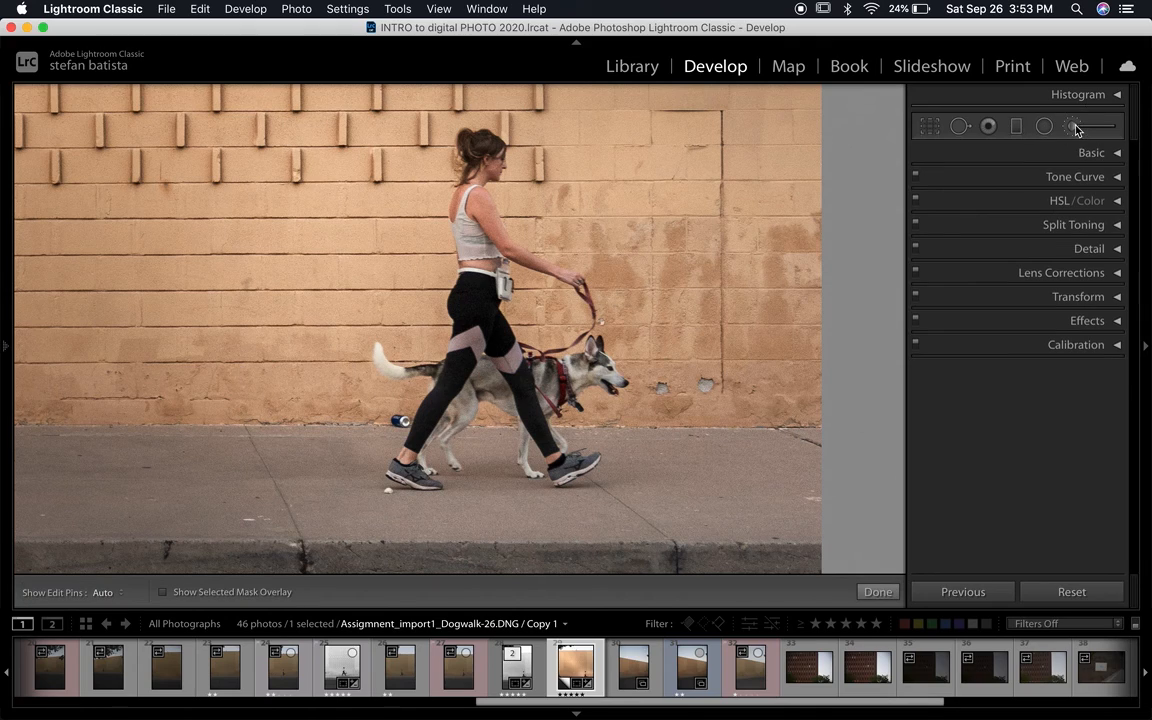
key("bracketleft")
key("bracketleft")
key("bracketleft")
key("bracketleft")
key("bracketleft")
key("bracketleft")
key("bracketleft")
key("bracketleft")
key("bracketleft")
key("bracketleft")
key("bracketleft")
key("bracketleft")
key("bracketleft")
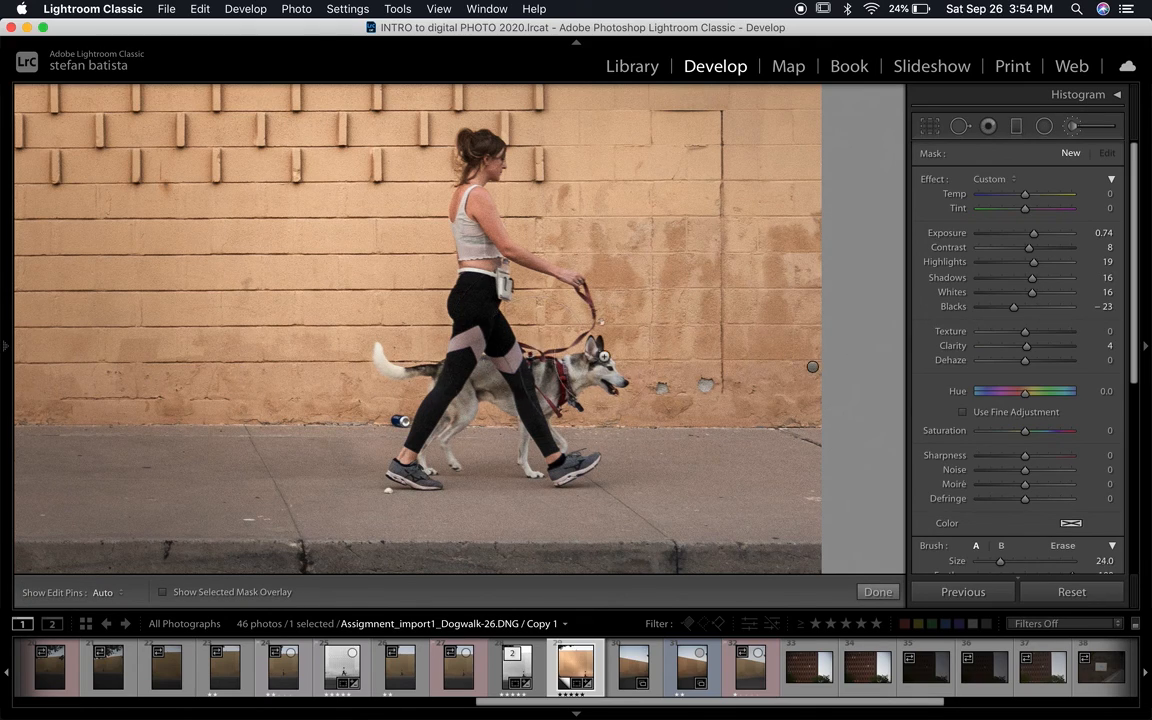
key("bracketleft")
key("bracketleft")
key("bracketleft")
key("bracketleft")
key("bracketleft")
key("bracketleft")
key("bracketleft")
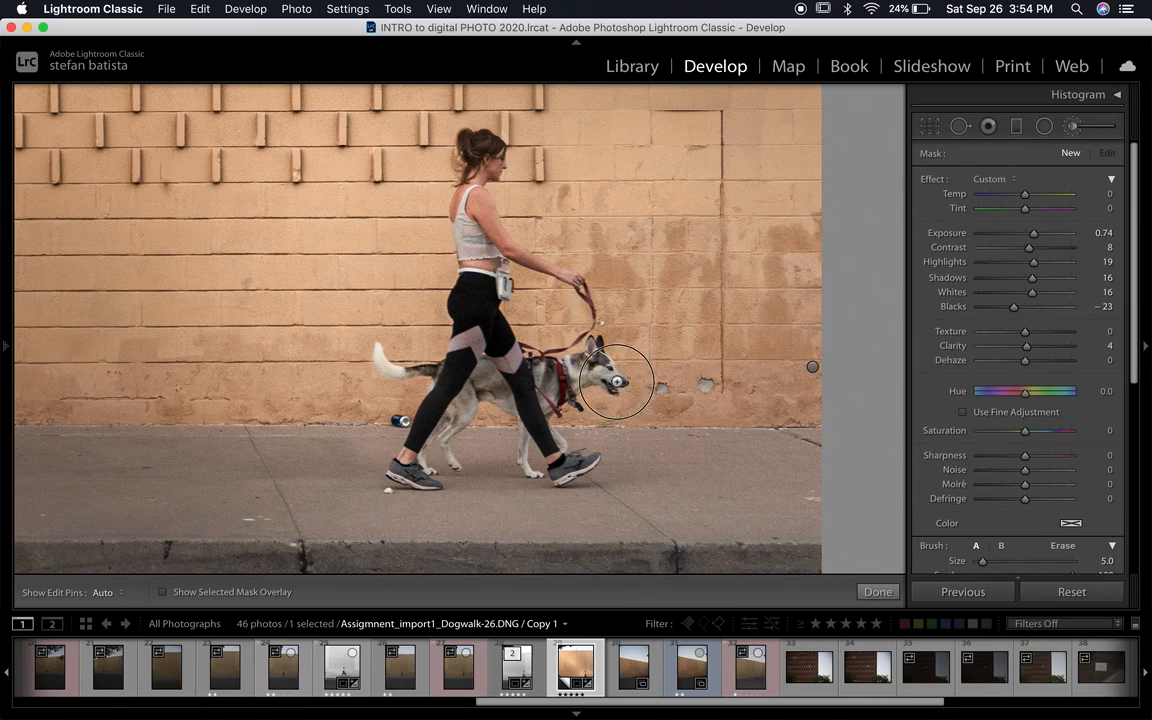
key("h")
mouse_move(571, 377)
left_mouse_down()
mouse_move(509, 334)
mouse_move(489, 353)
left_mouse_up()
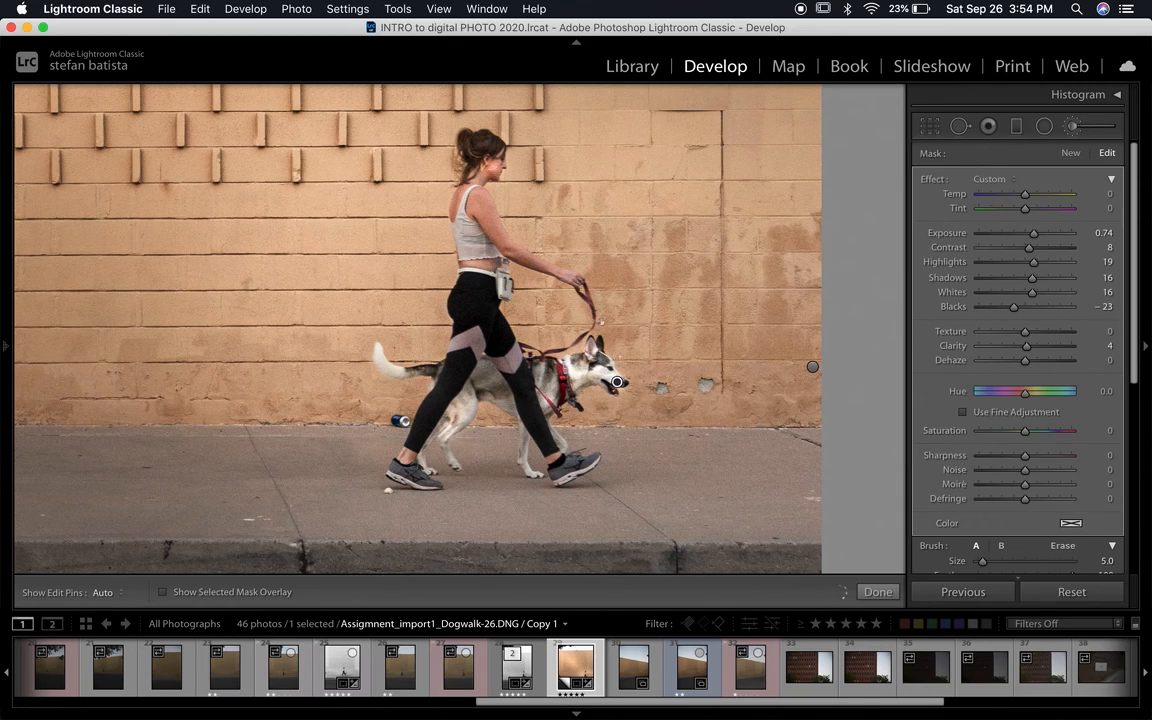
key("h")
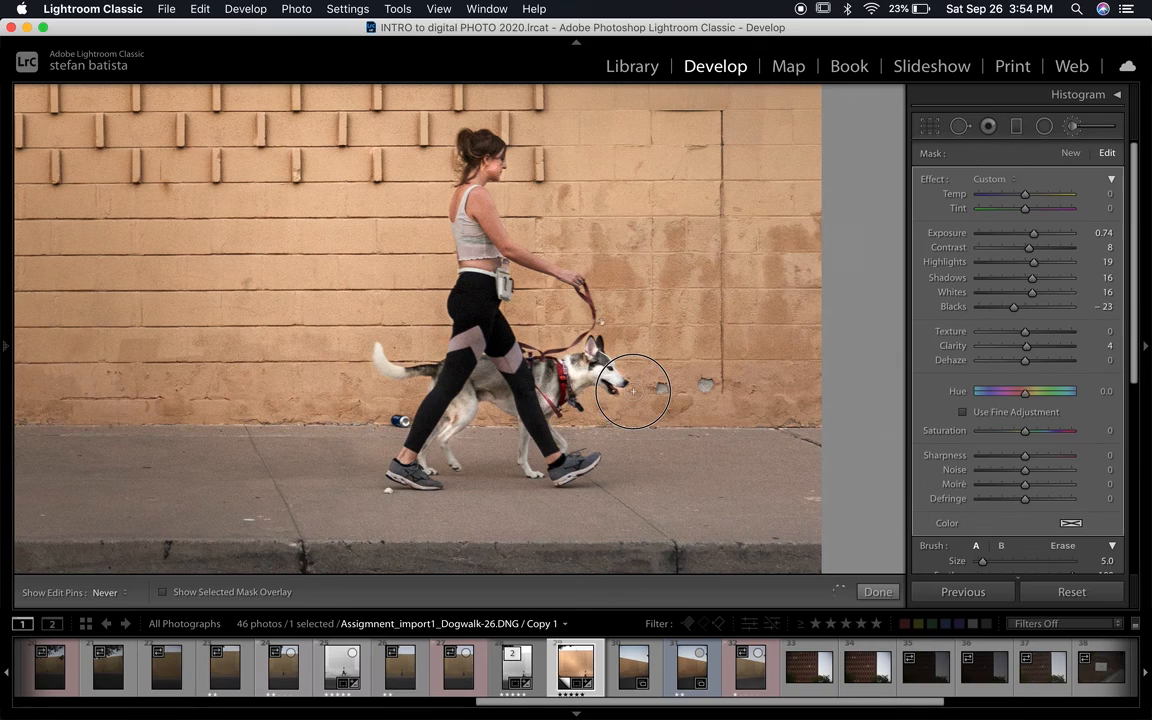
left_click_drag(630, 386, 610, 332)
key("h")
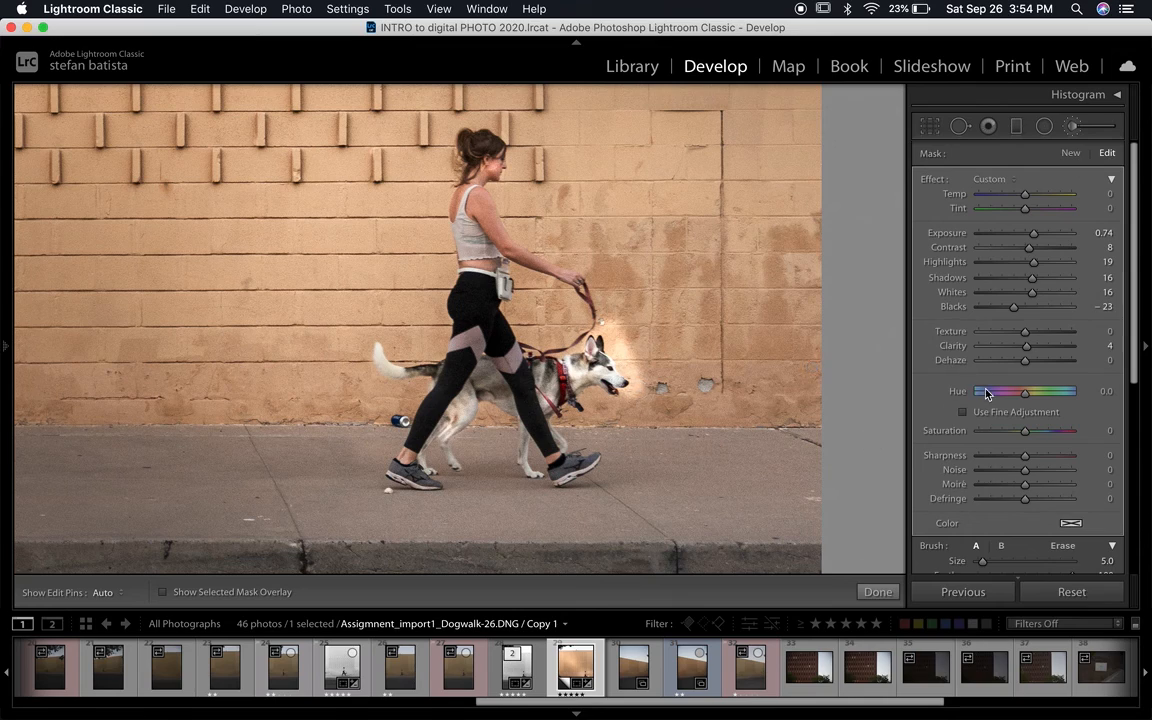
Erase the brush spill on the wall around the dog's head with a size 6 eraser, and finish the brush edit
scroll(1030, 420, "down", 2)
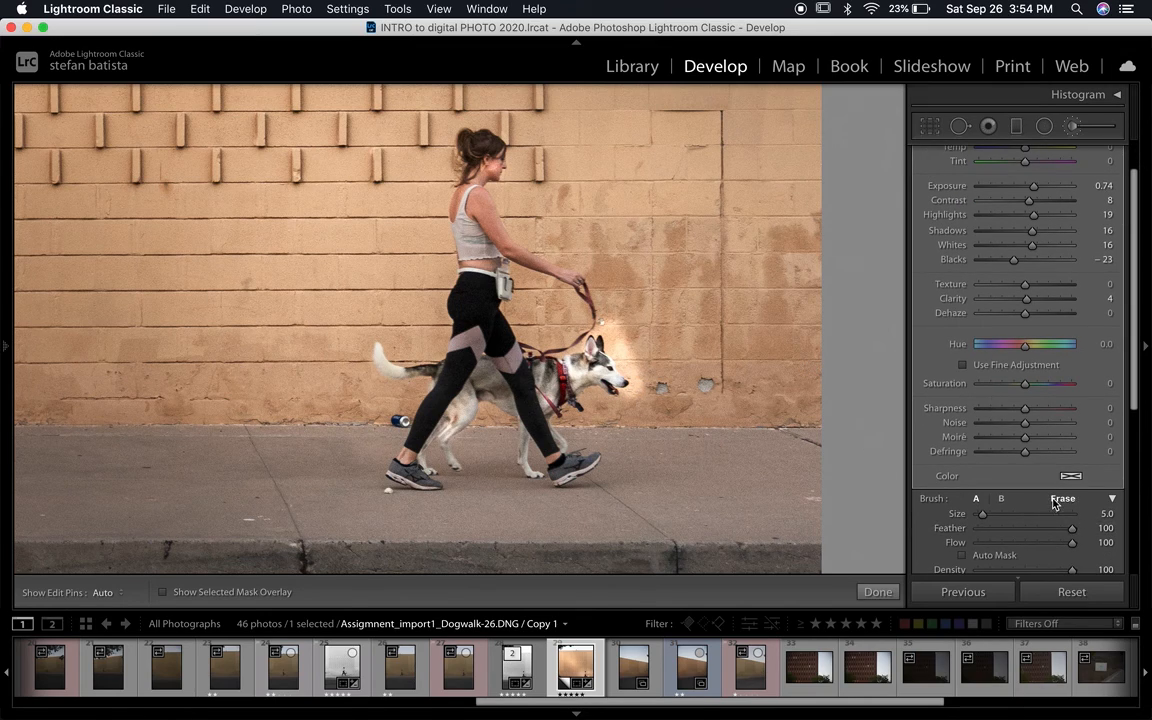
left_click(1060, 498)
key("[")
key("h")
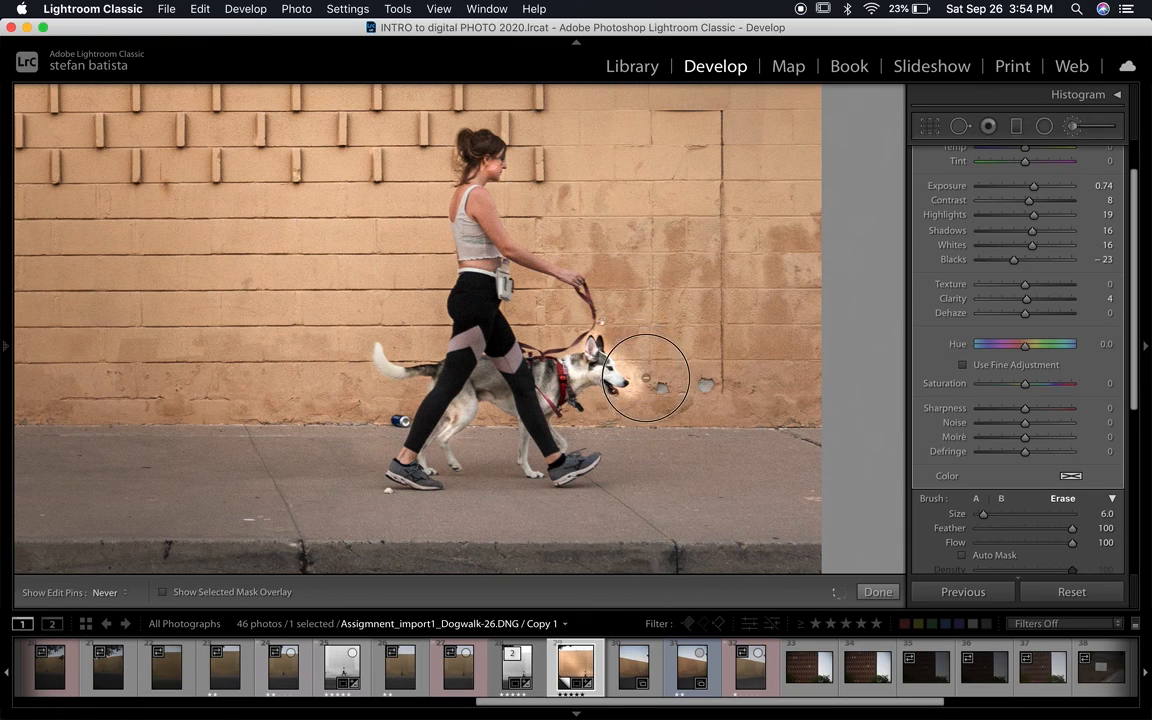
key("h")
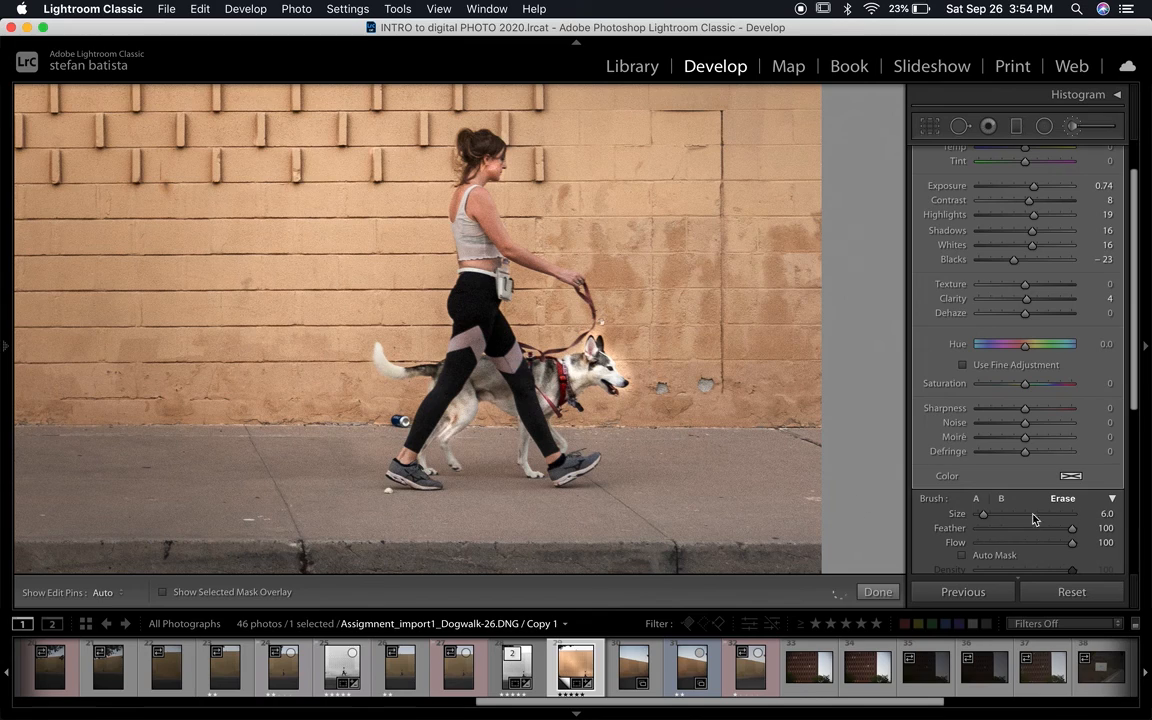
scroll(1000, 470, "down", 1)
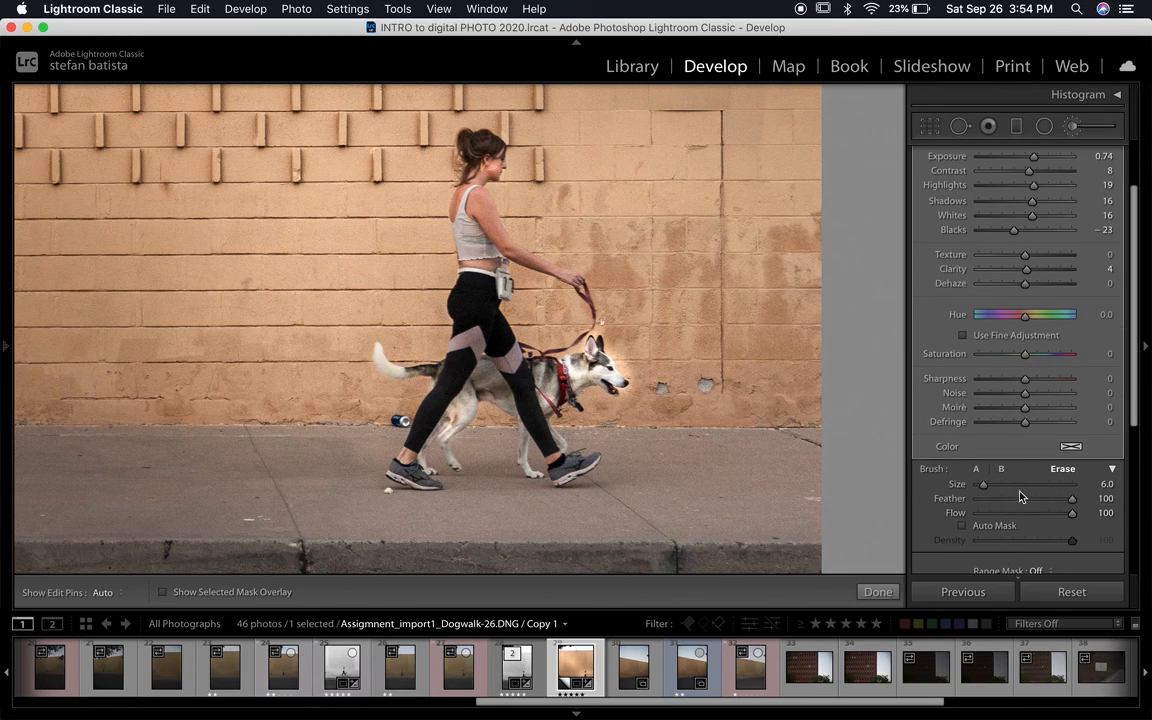
key("h")
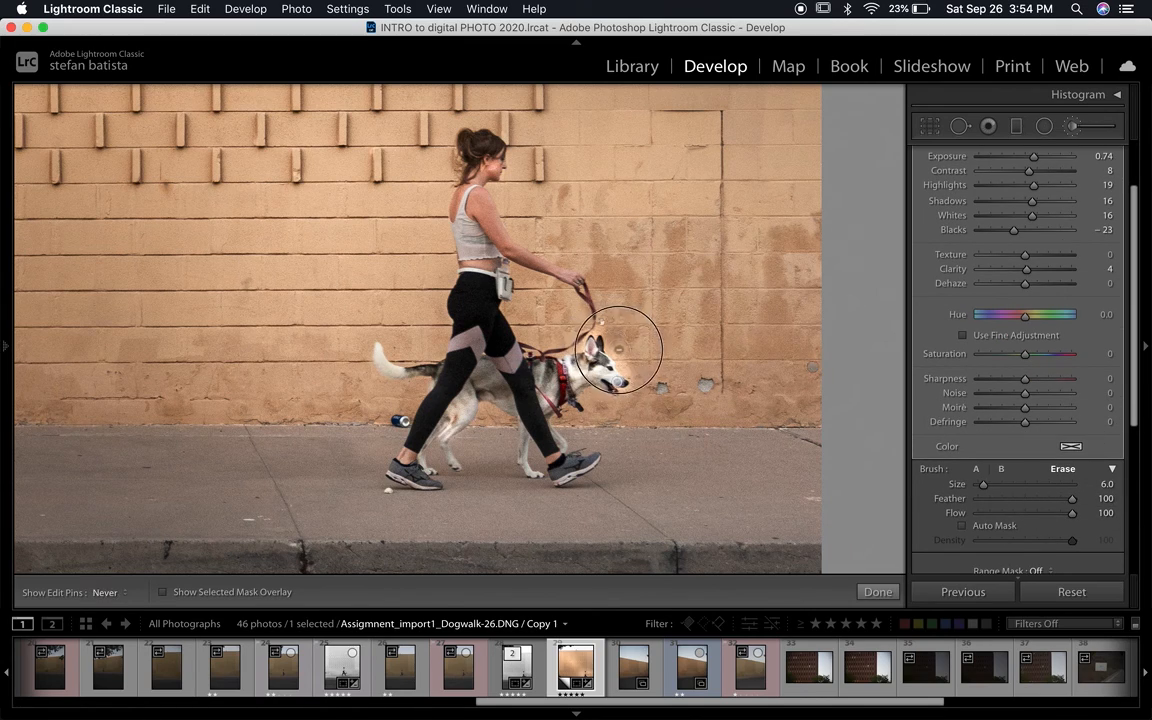
key("h")
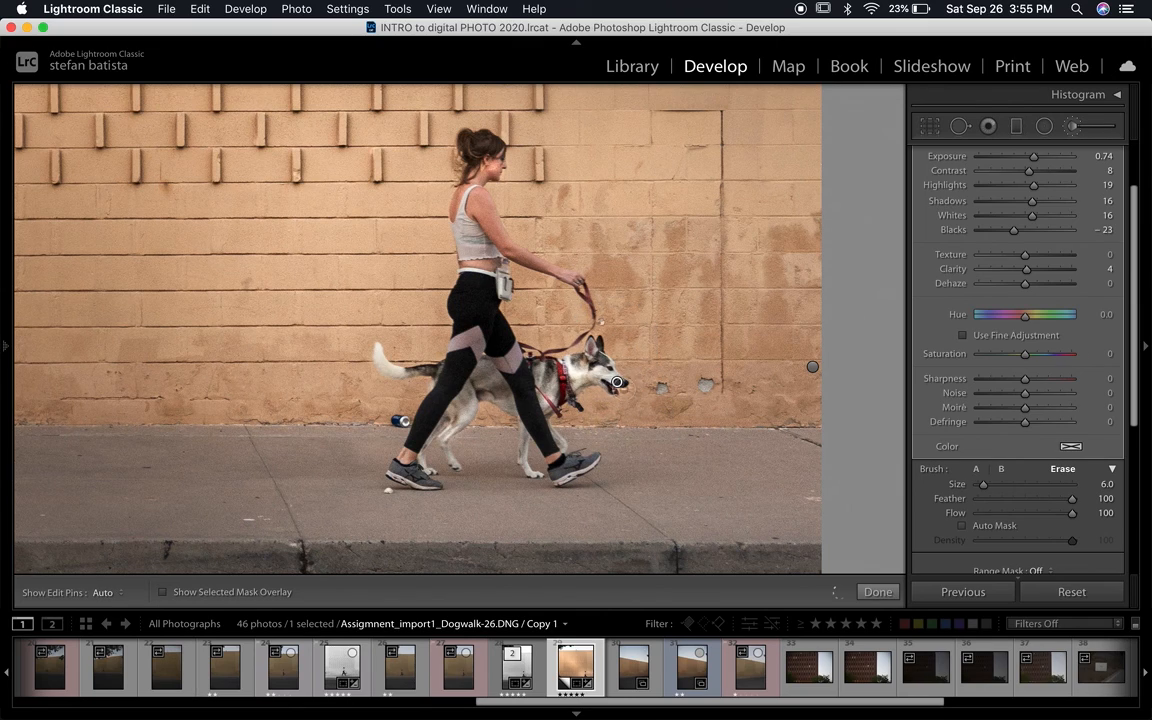
left_click(875, 592)
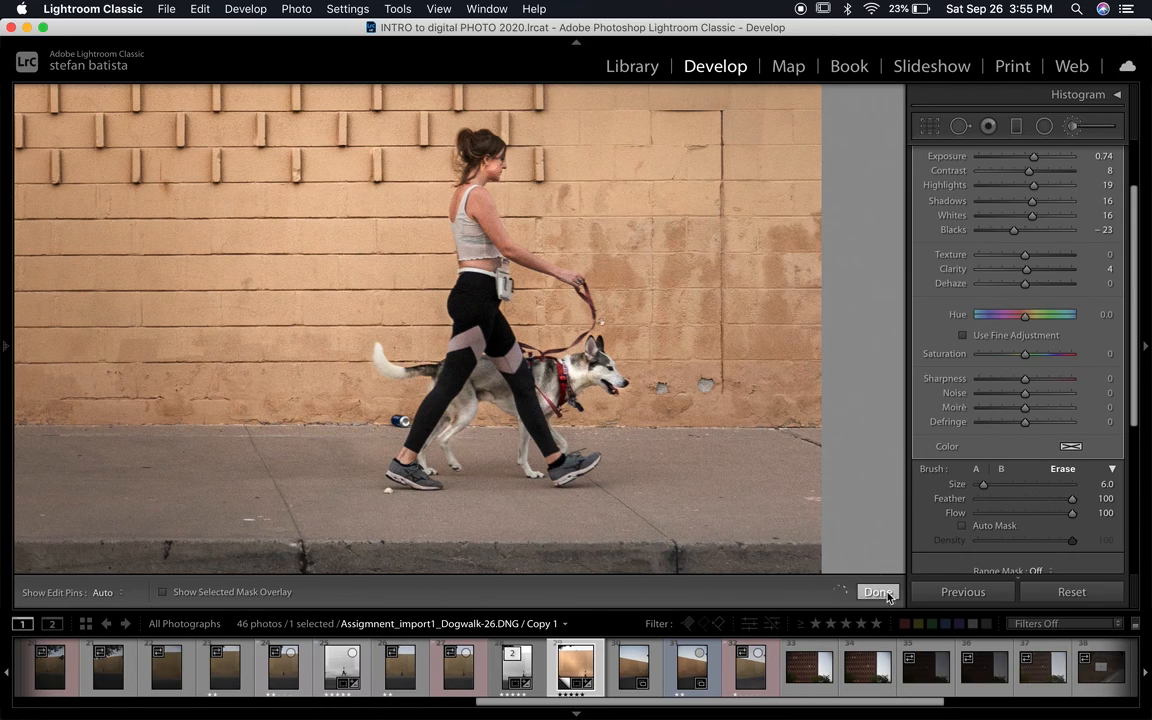
left_click(876, 592)
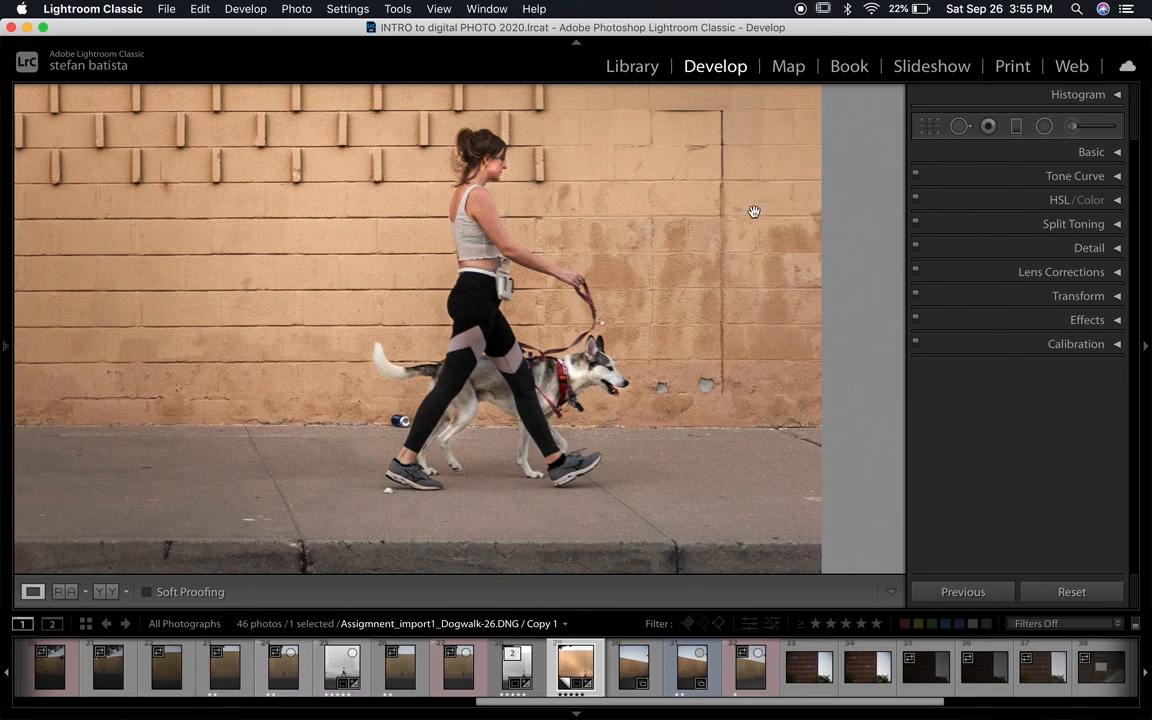
Compare the full photo with a close-up of the walker and dog, inspecting the existing brush mask's overlay without painting
left_click(650, 374)
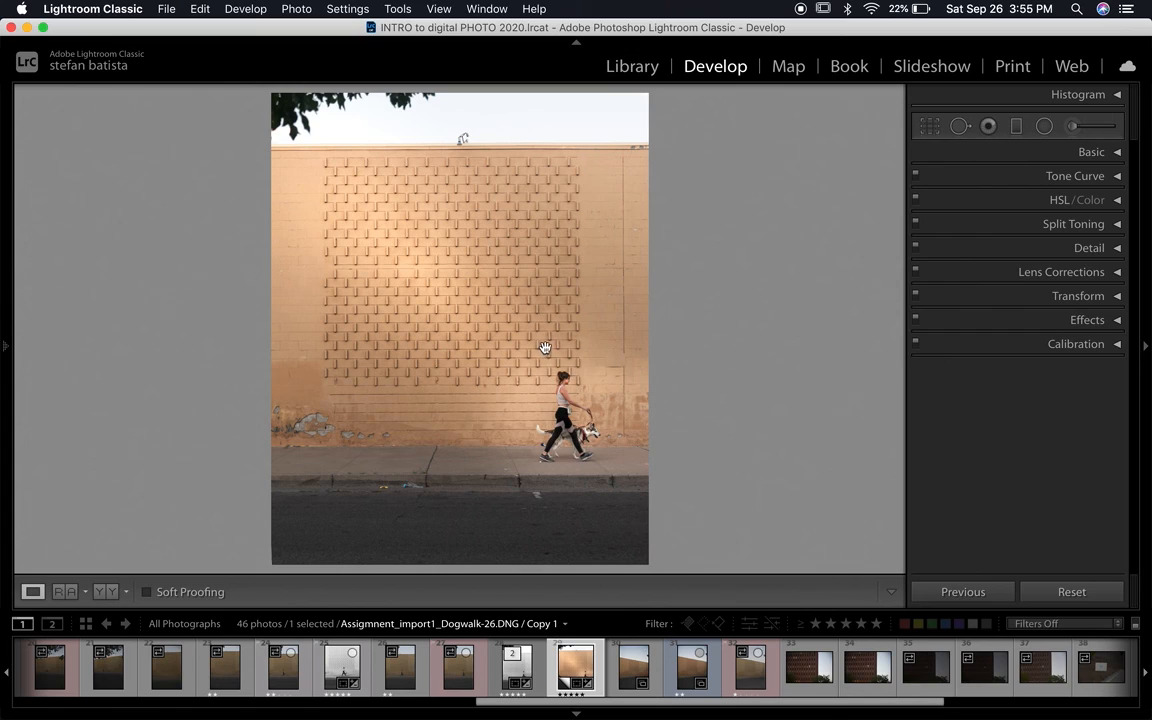
left_click(569, 385)
left_click(562, 381)
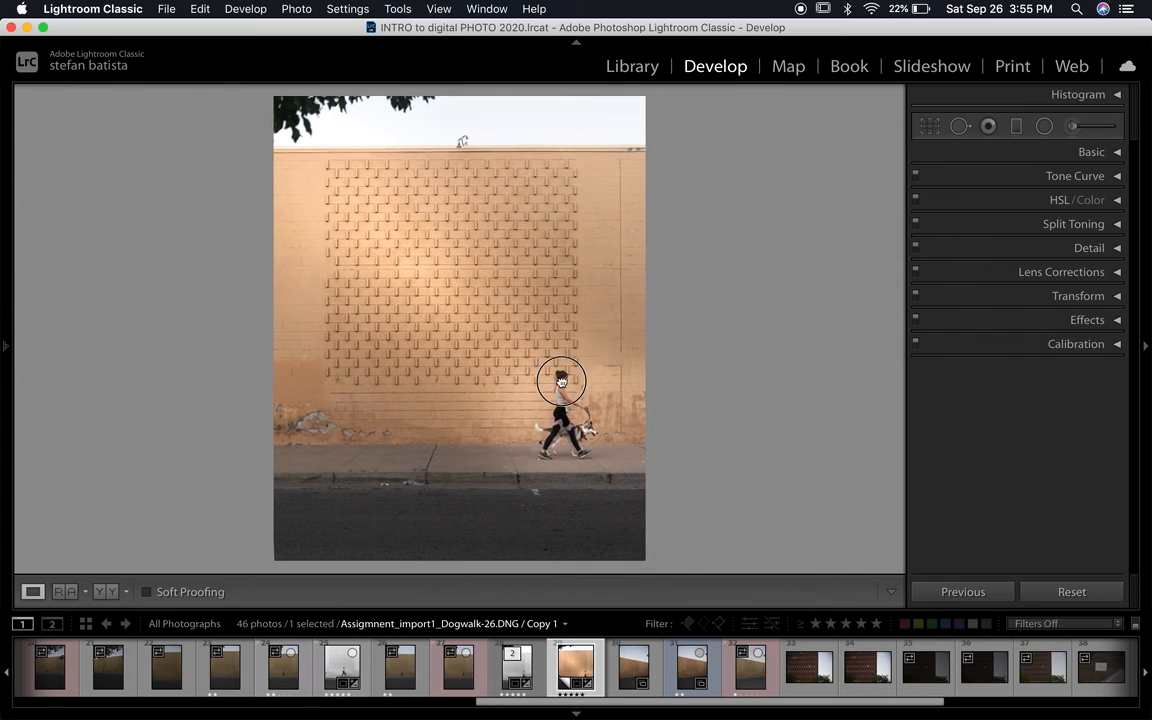
left_click(1072, 127)
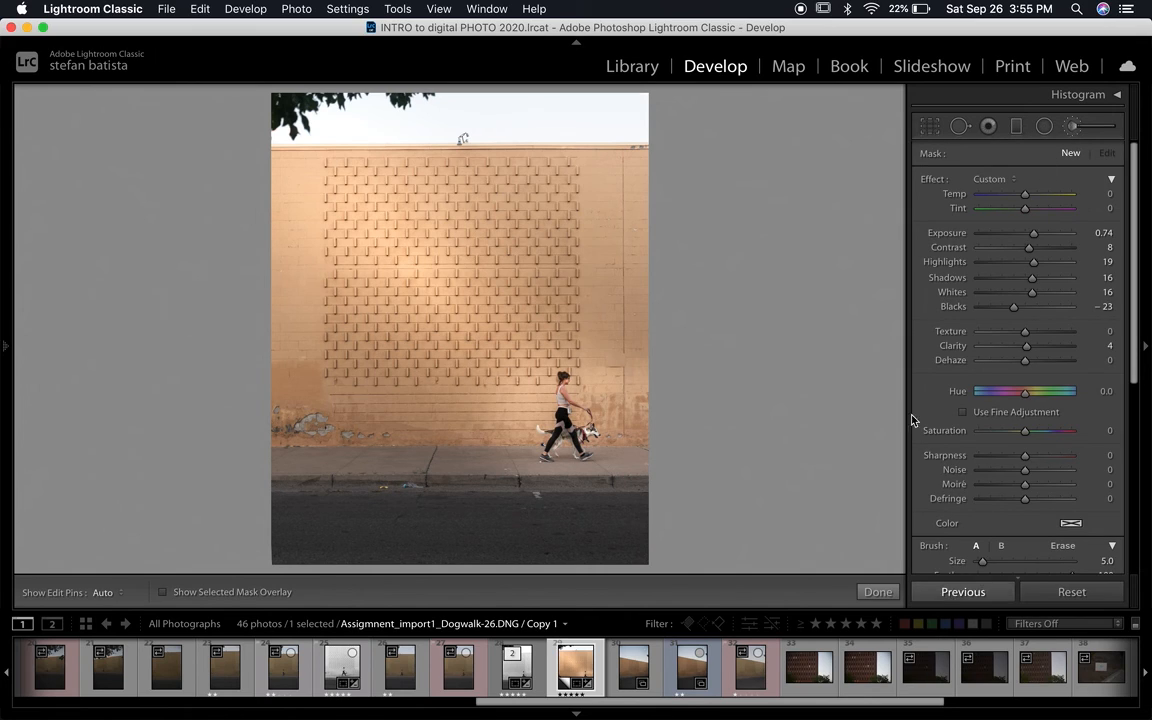
key("z")
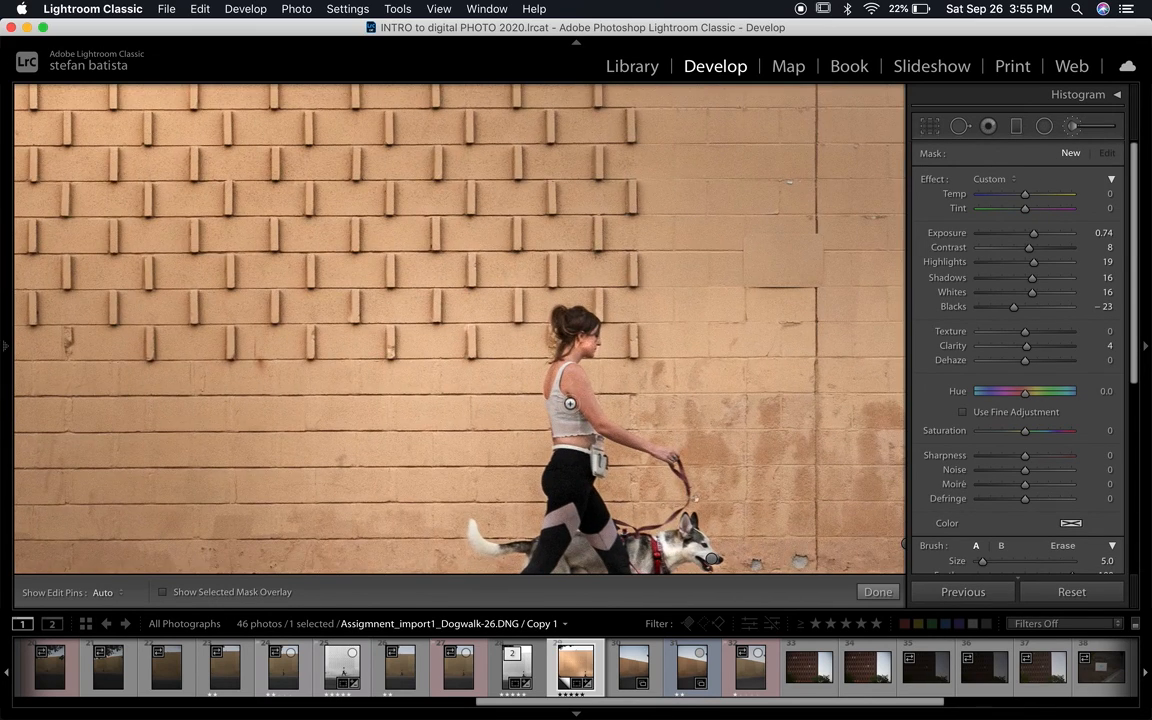
key("]")
key("]")
key("]")
key("]")
key("]")
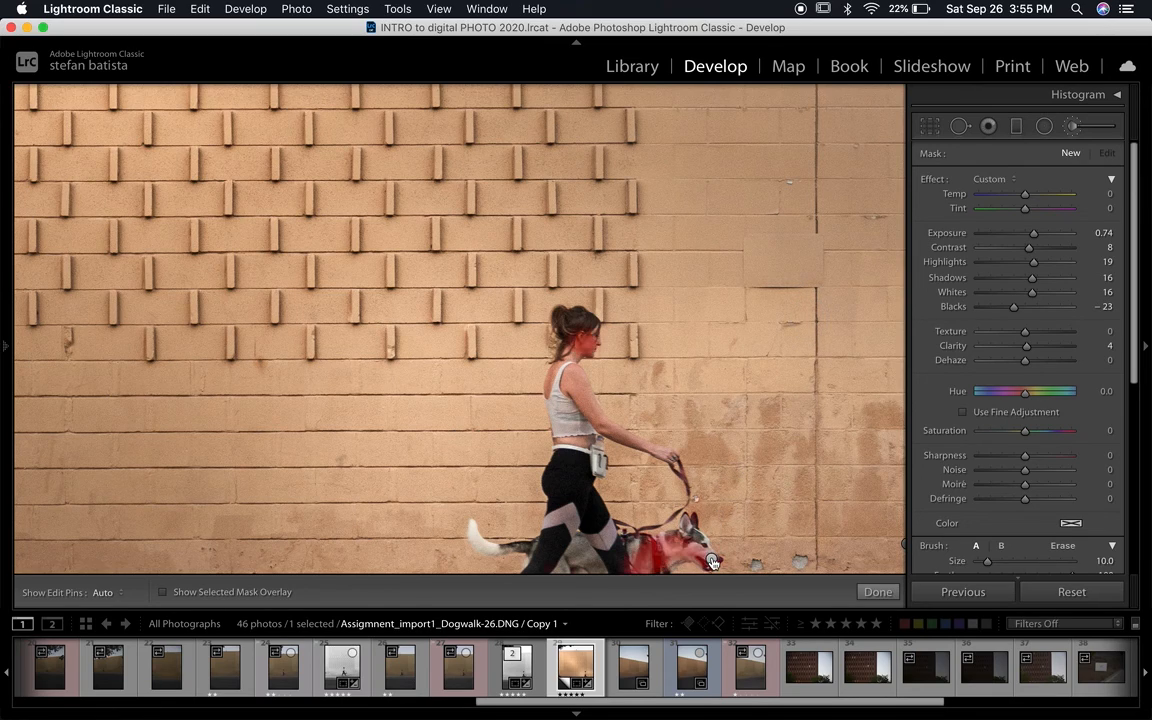
left_click(712, 560)
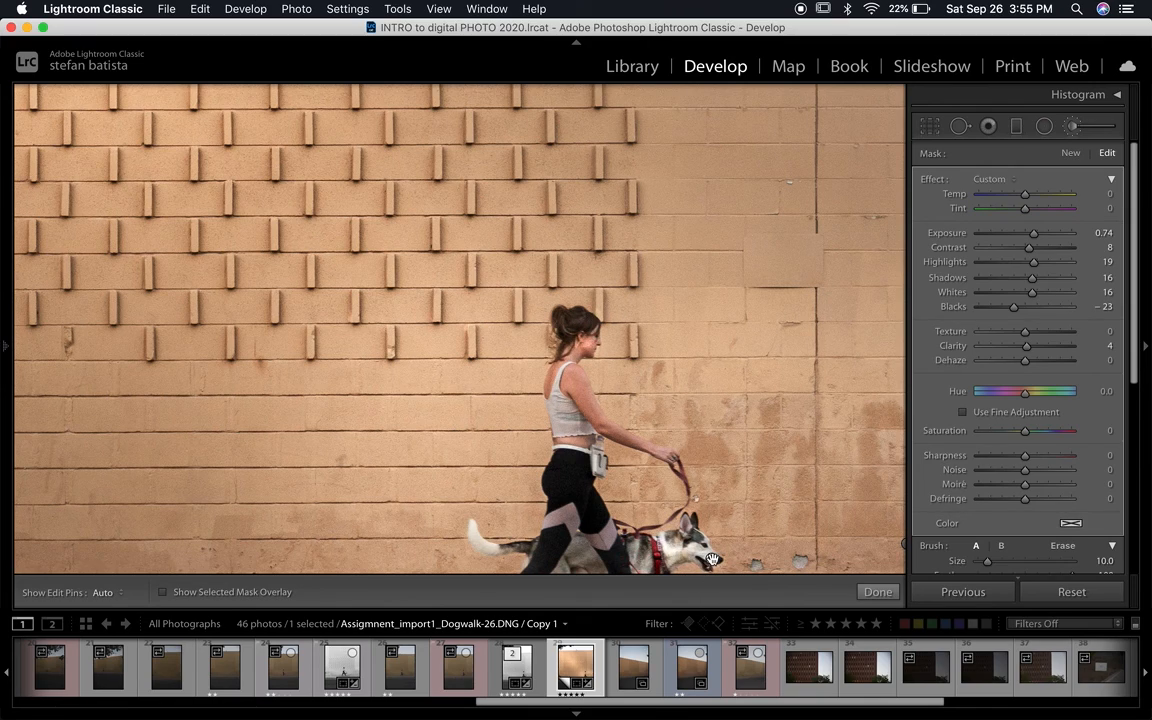
mouse_move(712, 560)
left_click(878, 592)
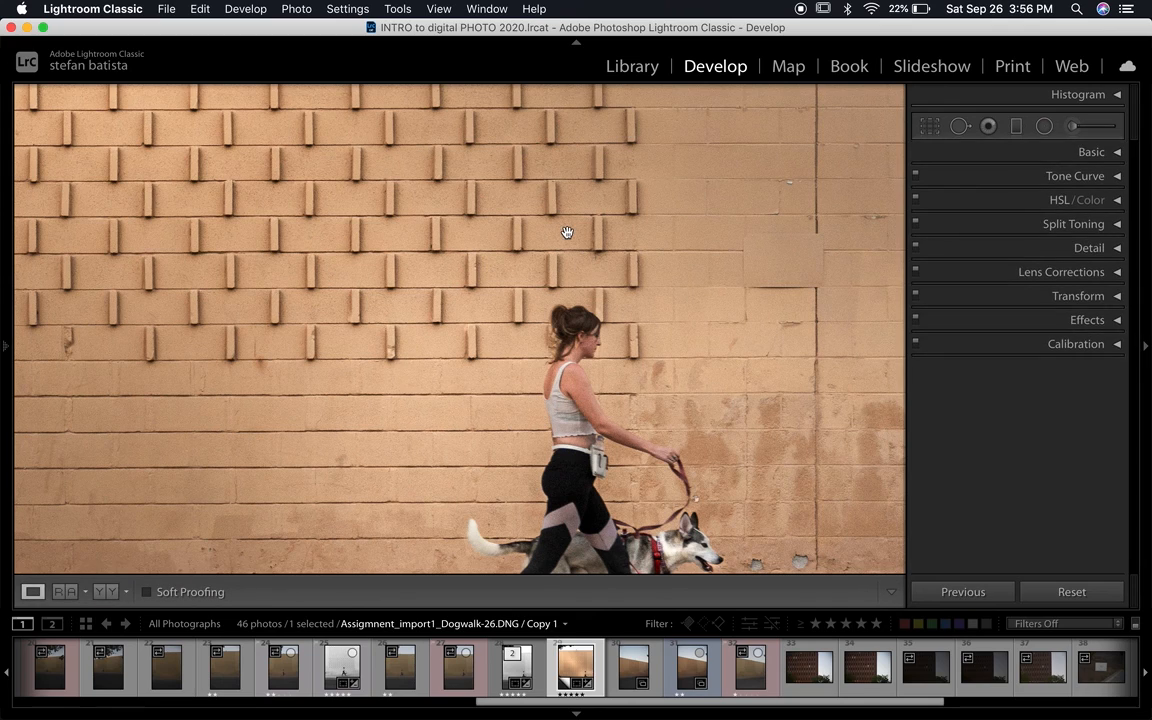
left_click(567, 232)
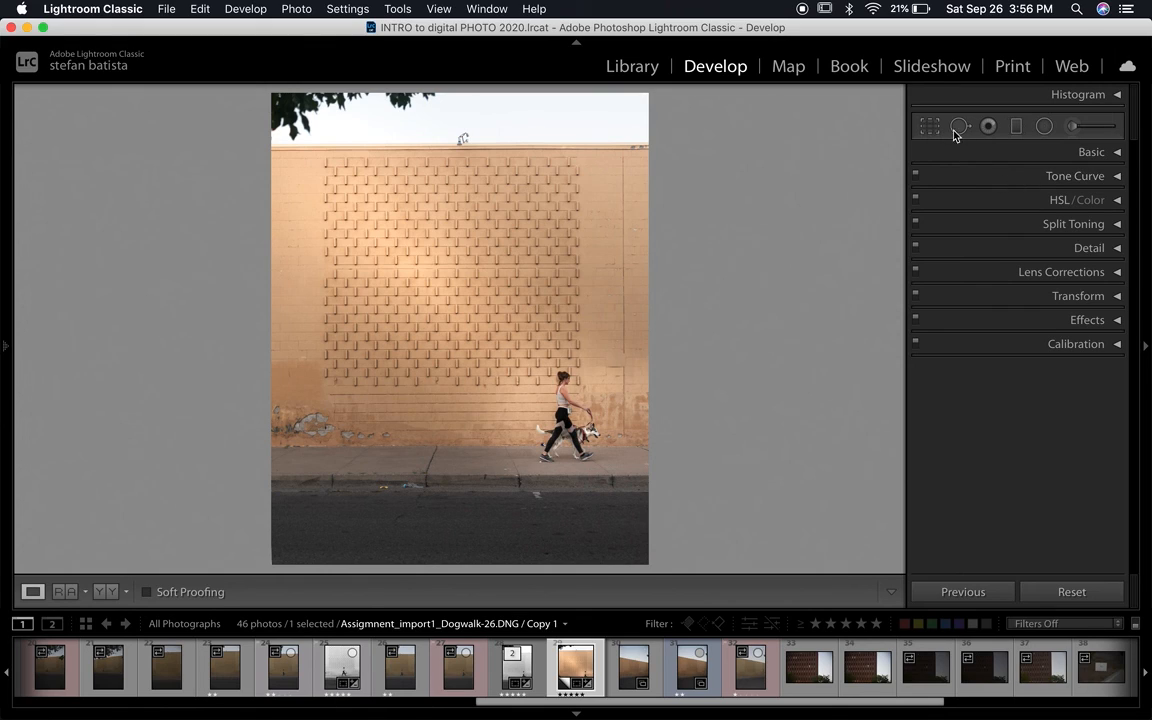
Add a vertical Graduated Filter with Exposure 0.74 fading from the photo's left side across the wall, and adjust its far edge
left_click(1016, 129)
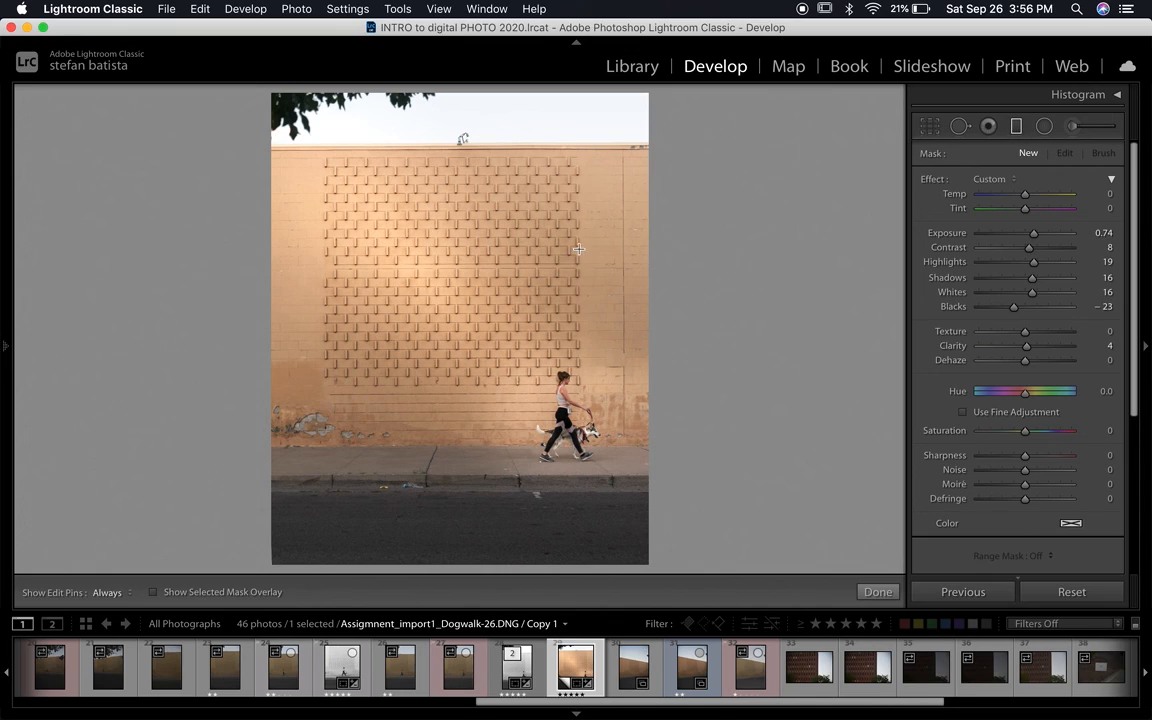
left_click_drag(217, 303, 586, 300)
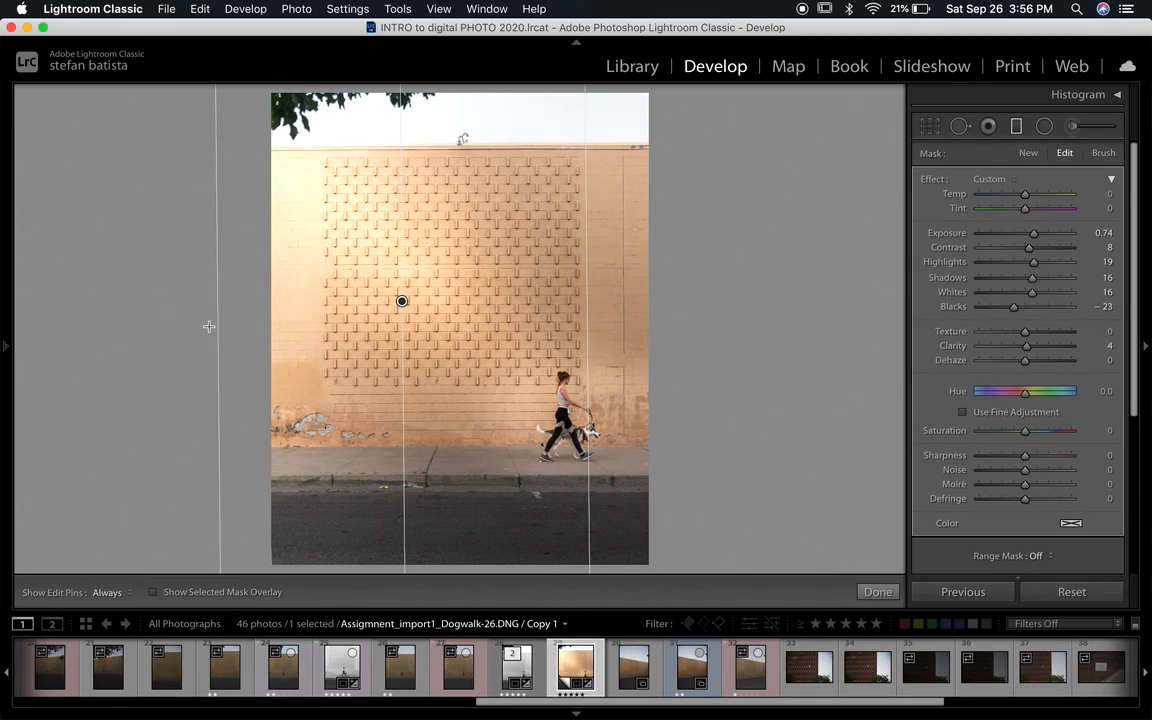
left_click_drag(588, 290, 555, 290)
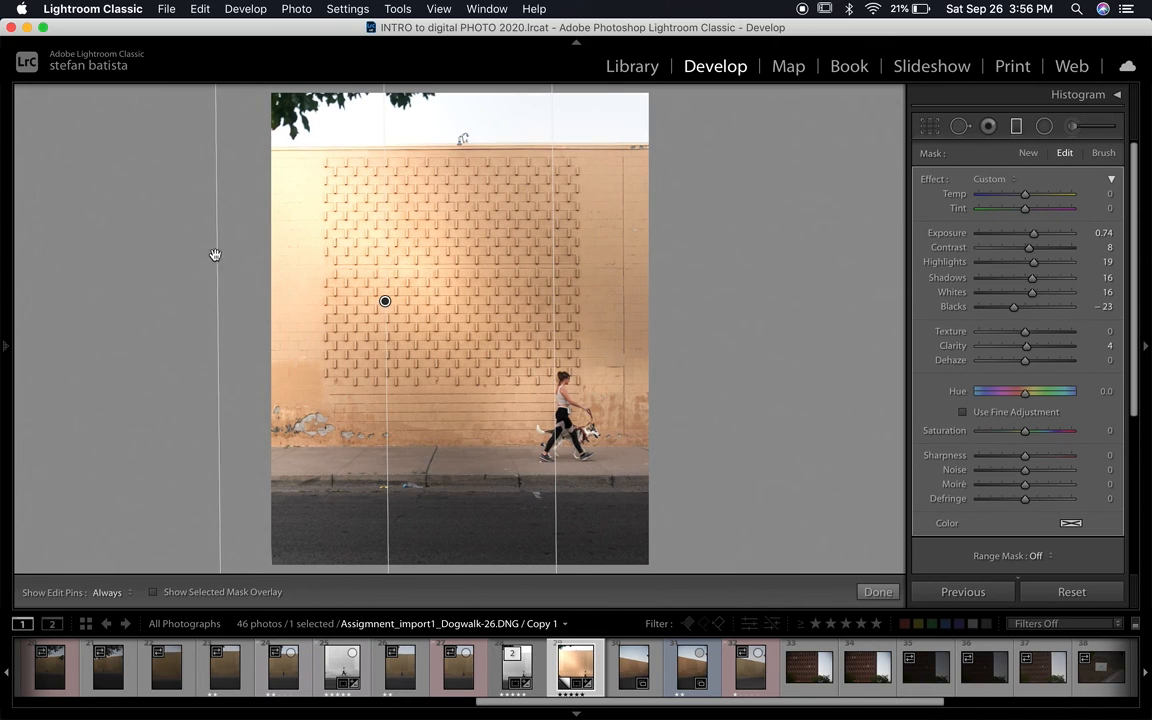
mouse_move(550, 211)
left_mouse_down()
mouse_move(650, 208)
mouse_move(571, 213)
left_mouse_up()
Reposition the Graduated Filter along the wall, narrow its transition from both sides, and place its pin near the wall's middle
left_click_drag(397, 301, 474, 302)
left_click_drag(476, 304, 476, 272)
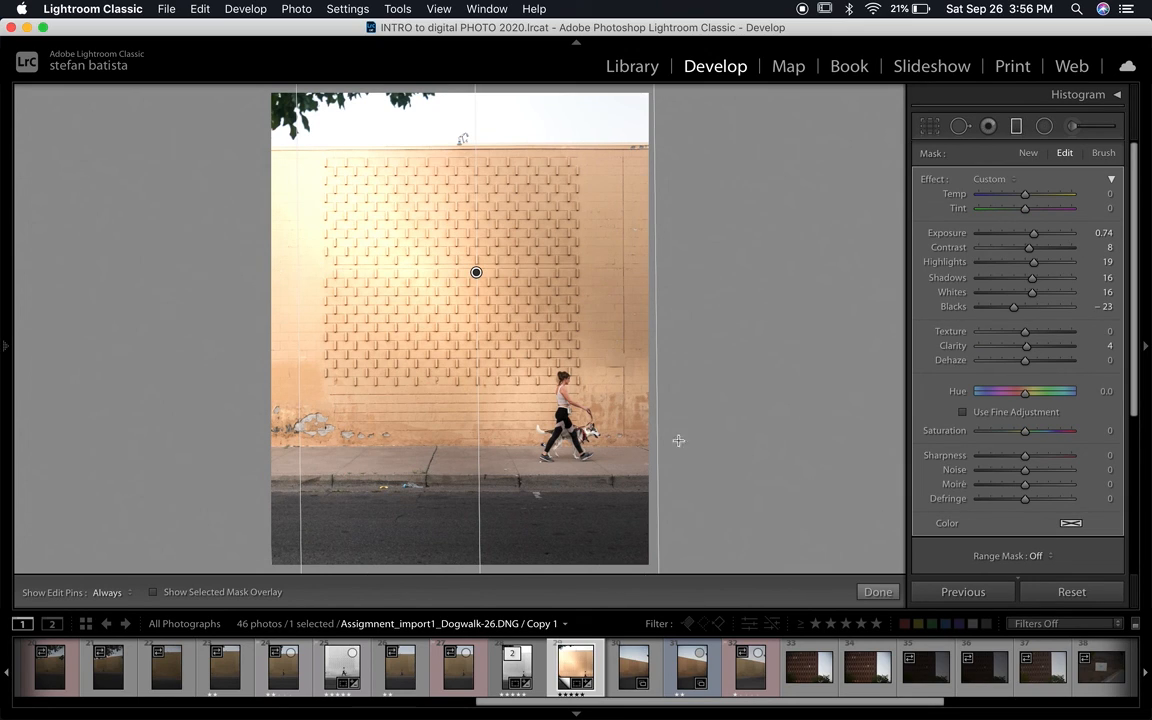
left_click_drag(681, 373, 468, 365)
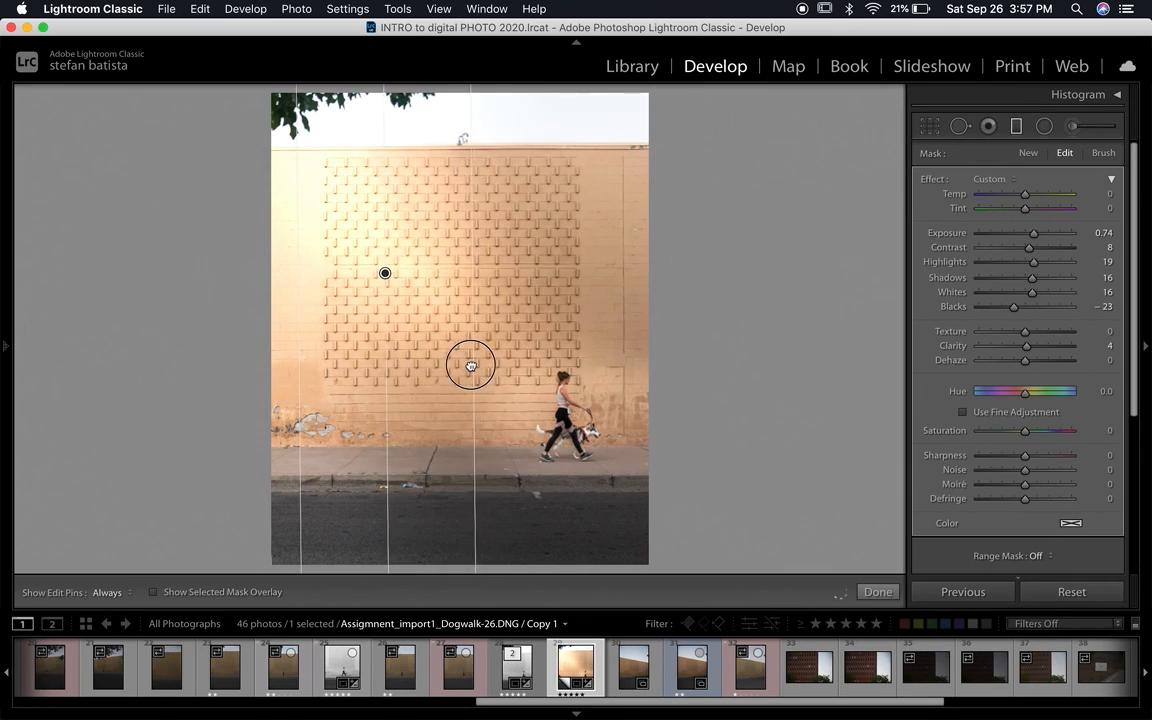
mouse_move(296, 342)
left_mouse_down()
mouse_move(234, 342)
mouse_move(280, 312)
mouse_move(309, 321)
left_mouse_up()
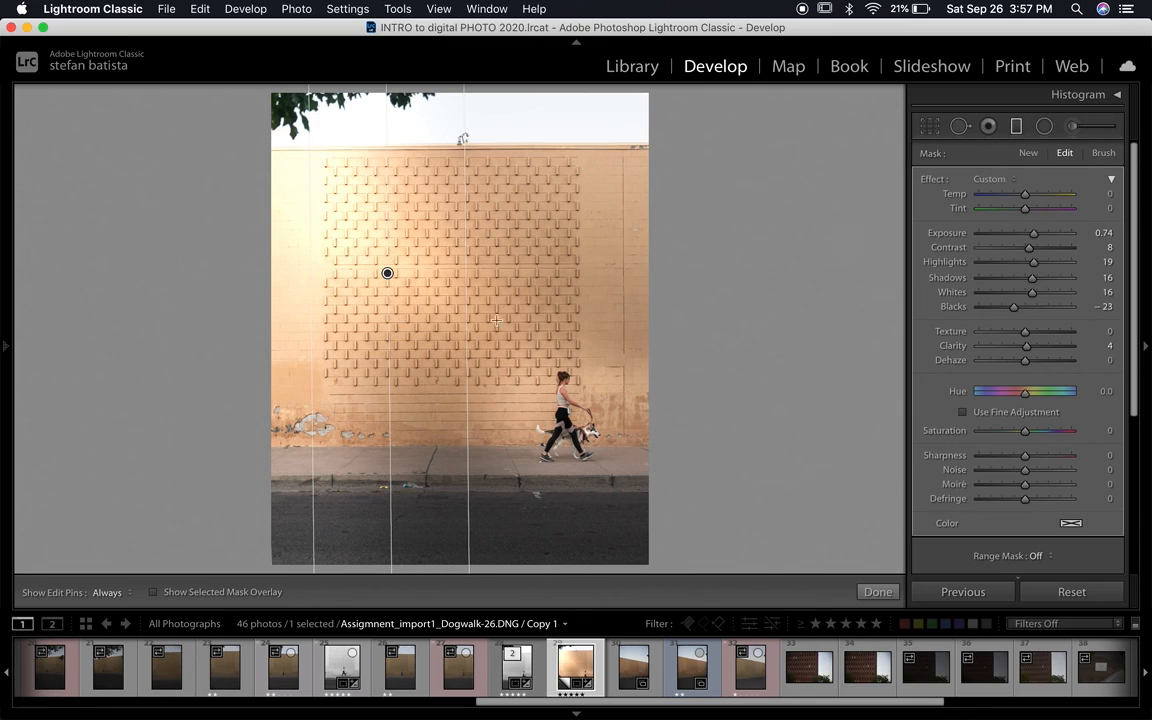
left_click_drag(387, 274, 427, 278)
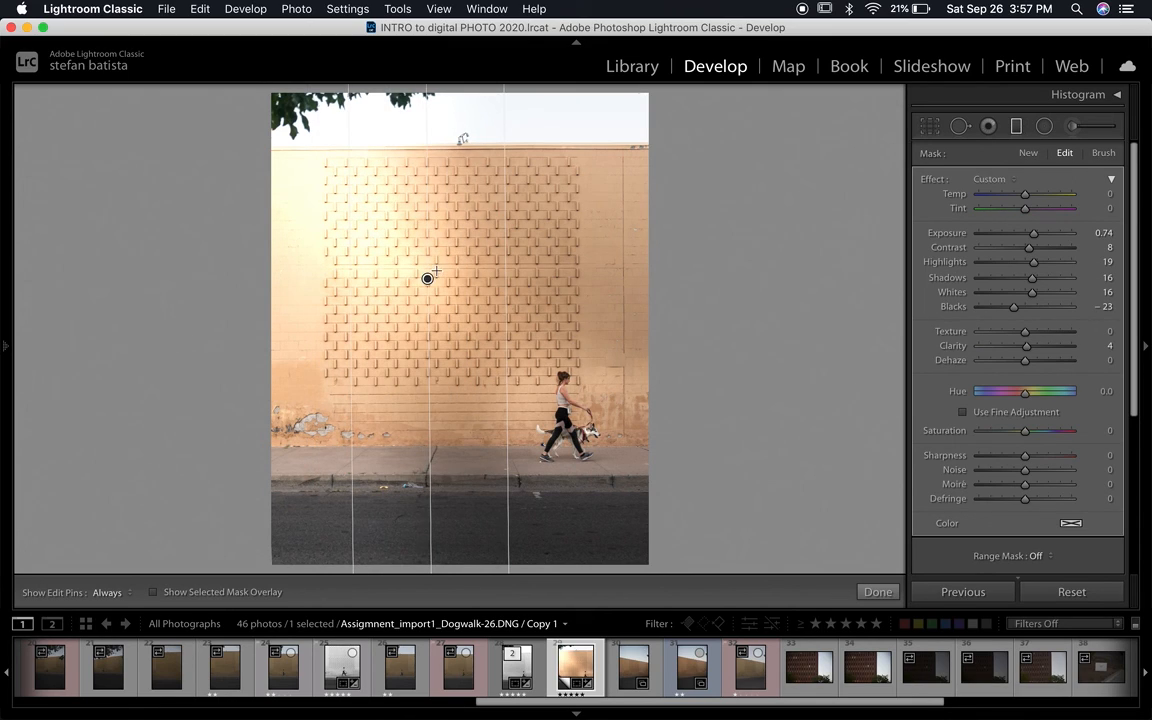
Tilt the wall's Graduated Filter diagonally toward the photo's lower-left corner and set Exposure -0.45, Highlights 1 and Whites -15
left_click_drag(427, 278, 404, 332)
left_click_drag(324, 391, 181, 504)
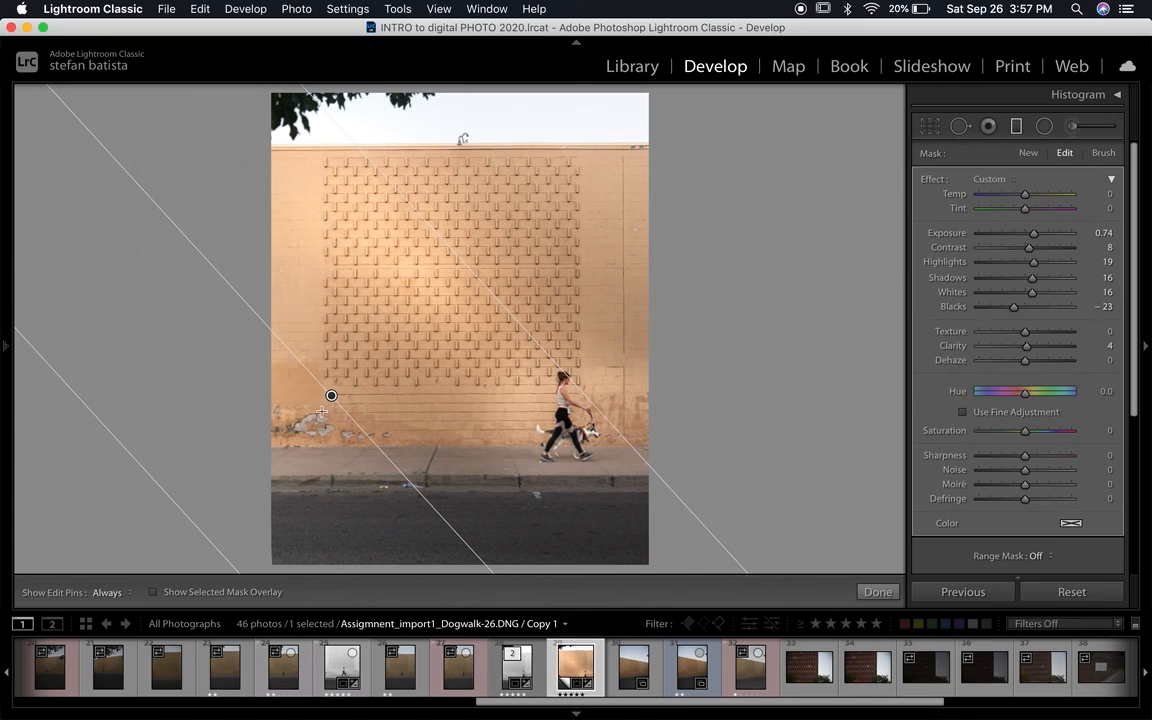
double_click(1027, 236)
left_click_drag(1027, 237, 1023, 239)
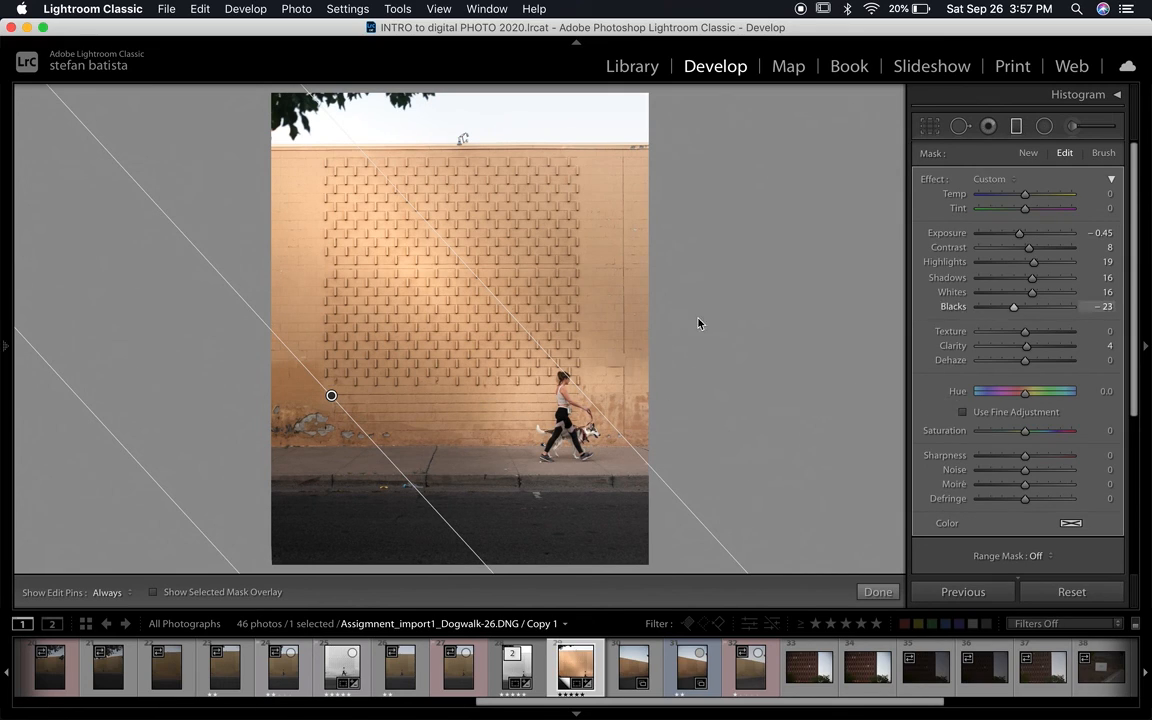
left_click_drag(331, 392, 331, 391)
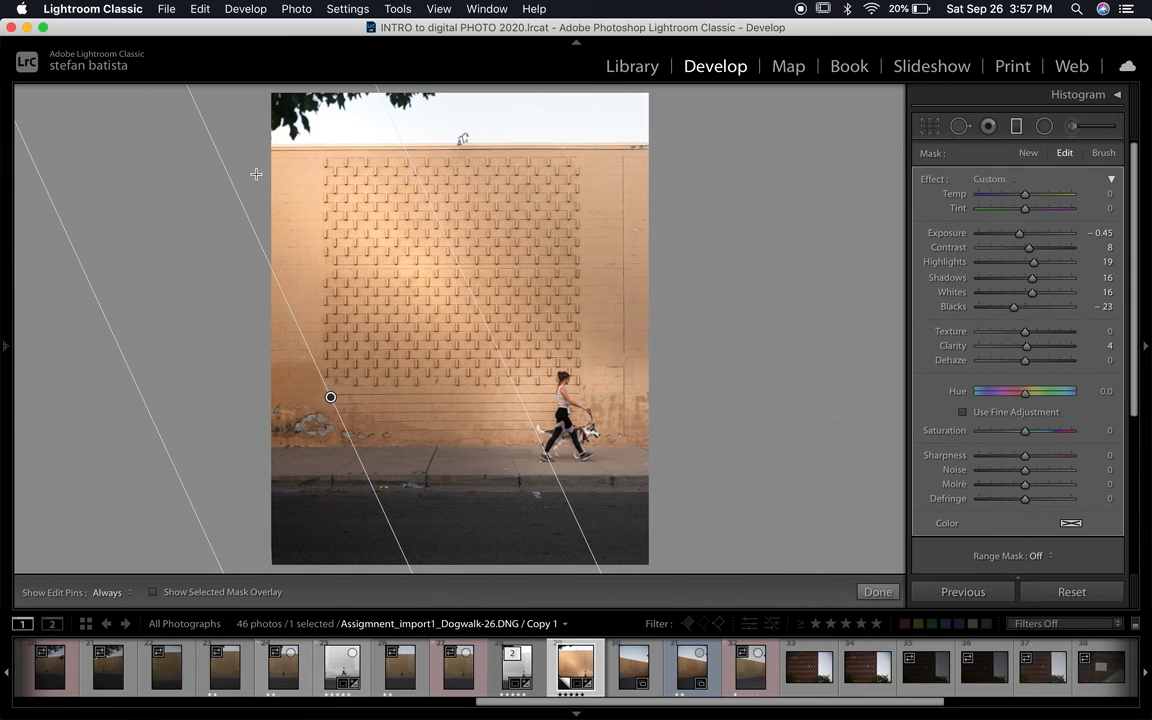
left_click_drag(447, 240, 500, 220)
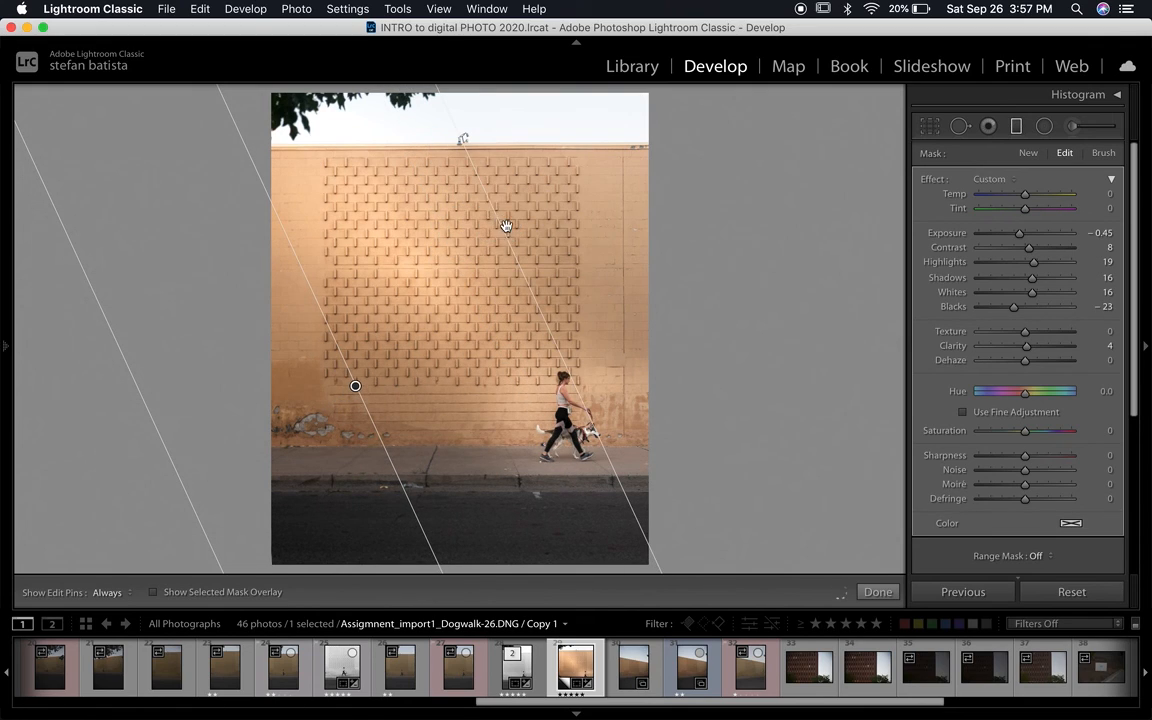
left_click_drag(1033, 261, 1020, 295)
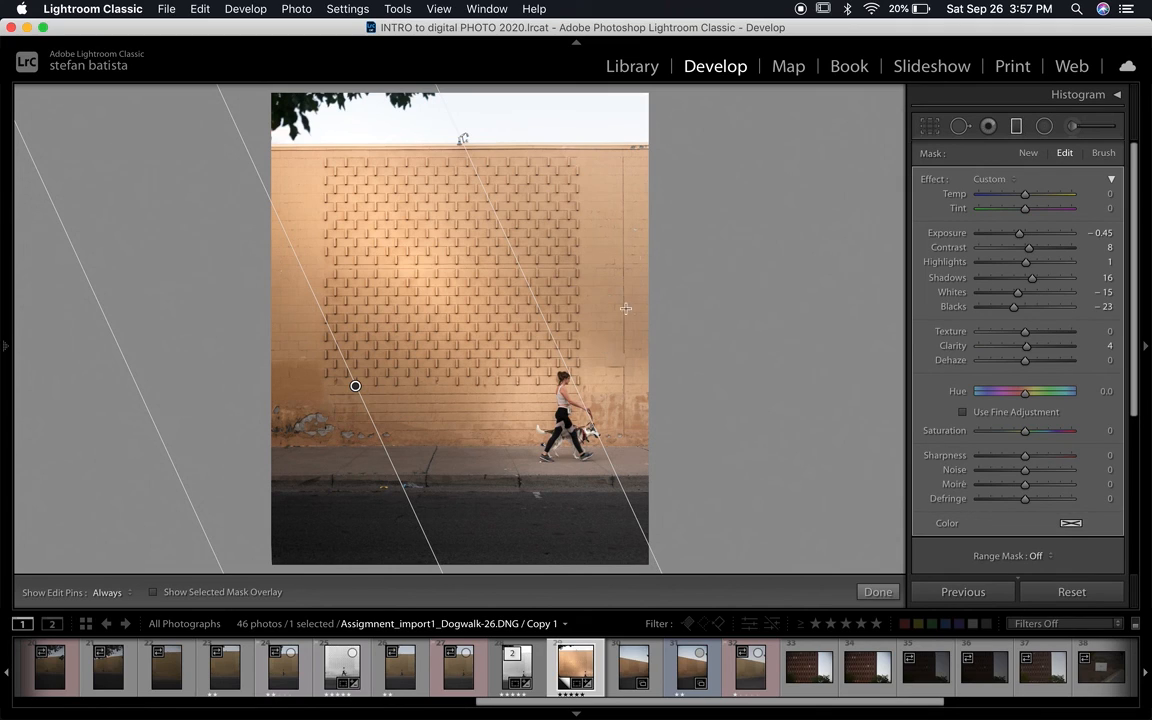
Add a horizontal Graduated Filter over the sky with Exposure -0.24, and reset the diagonal filter's Shadows to 0
left_click_drag(706, 91, 707, 180)
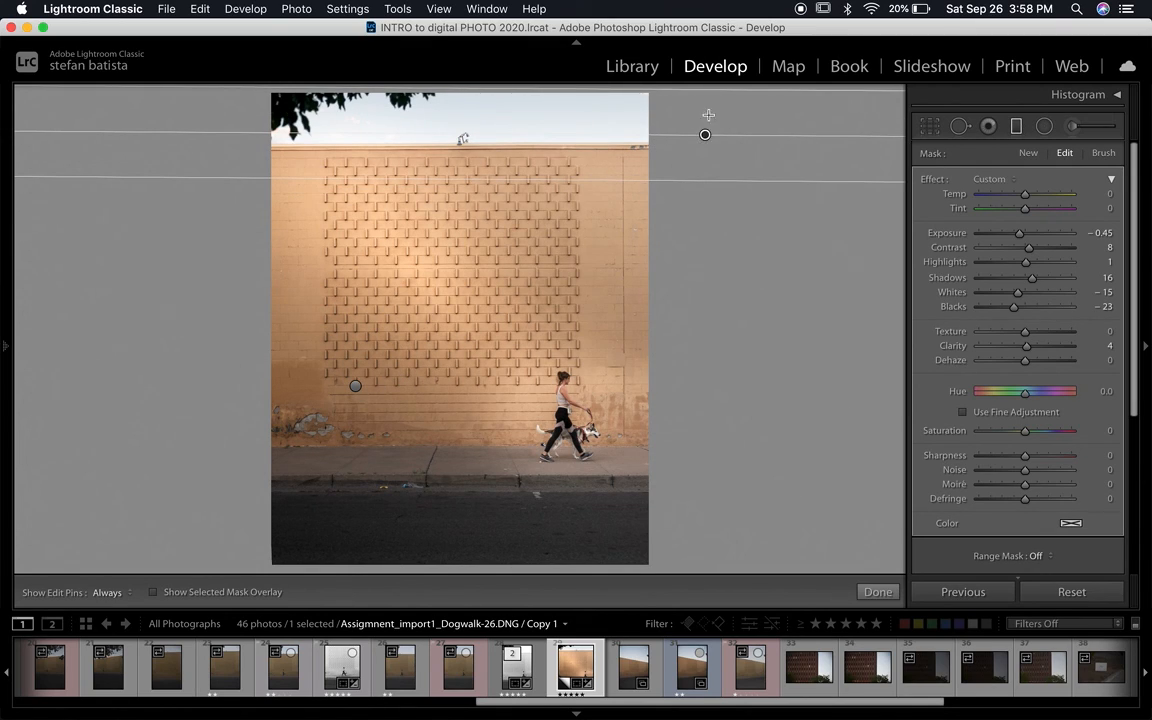
mouse_move(1020, 234)
left_mouse_down()
mouse_move(1036, 238)
mouse_move(1022, 233)
left_mouse_up()
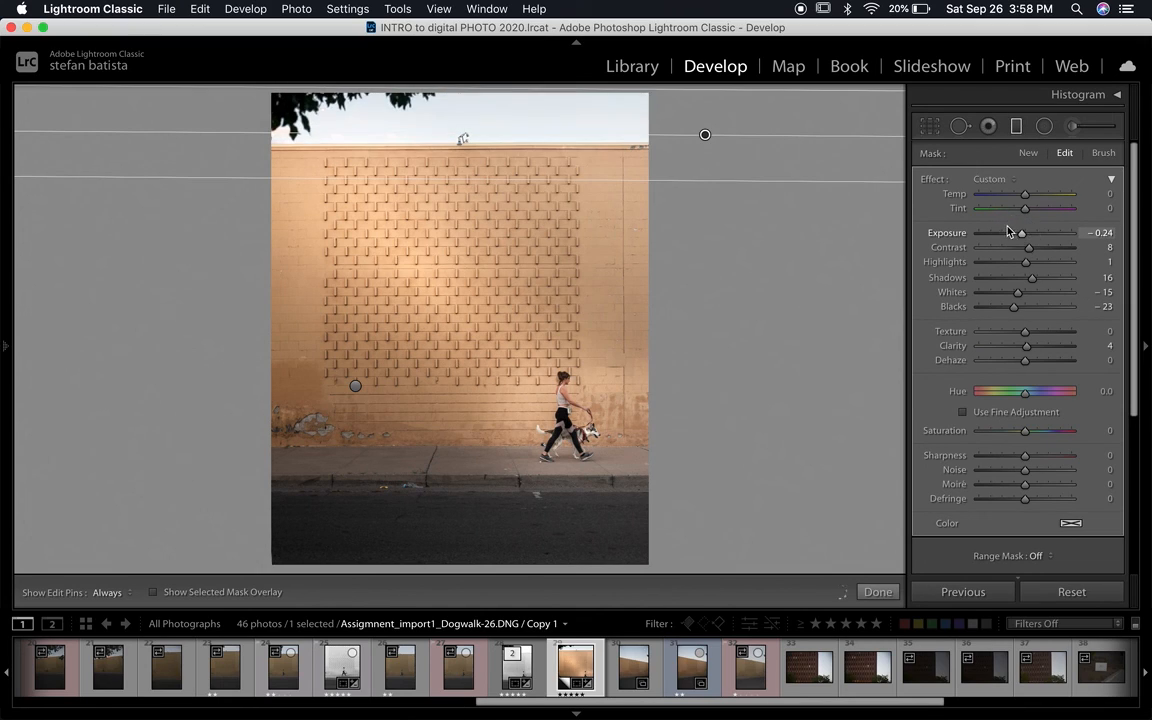
left_click(356, 386)
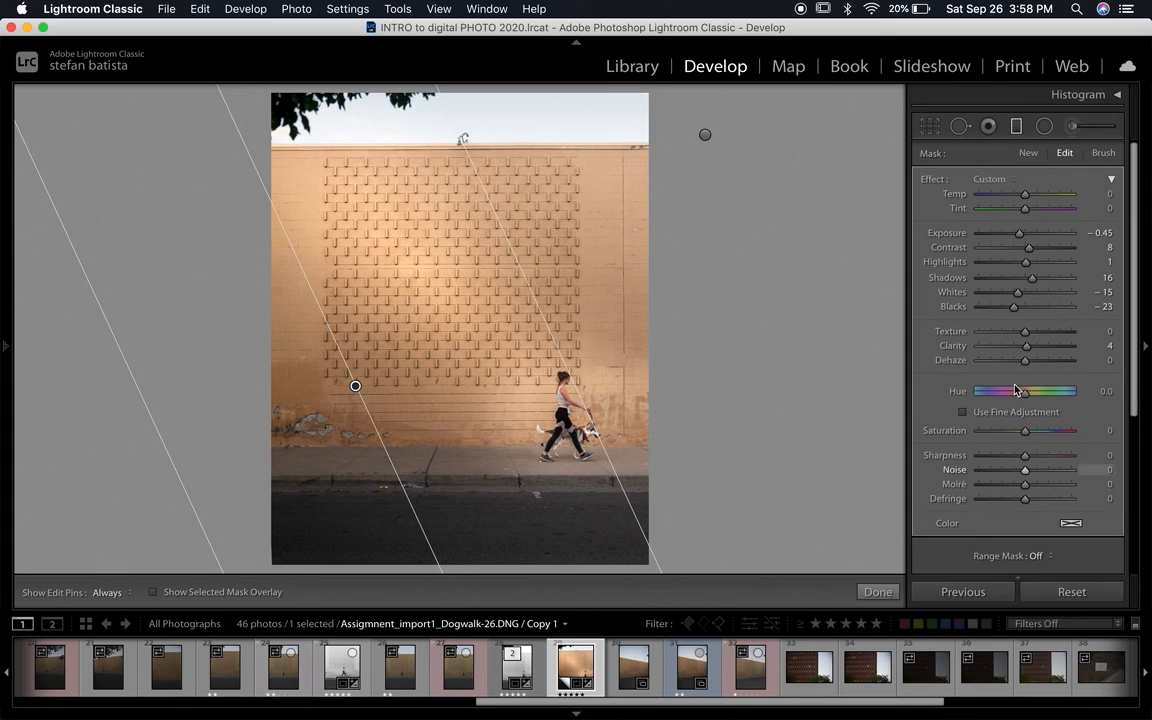
double_click(1032, 279)
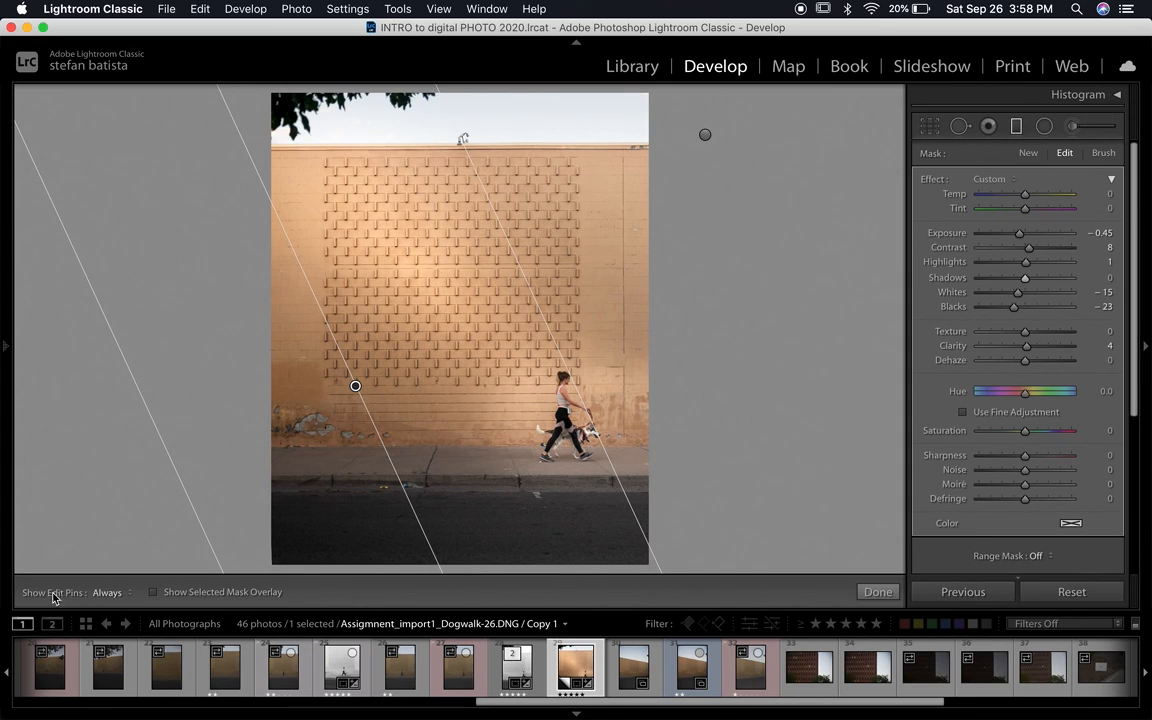
Try the Never option for showing edit pins, and switch the pin display to Auto
left_click(107, 592)
left_click(93, 593)
left_click(108, 615)
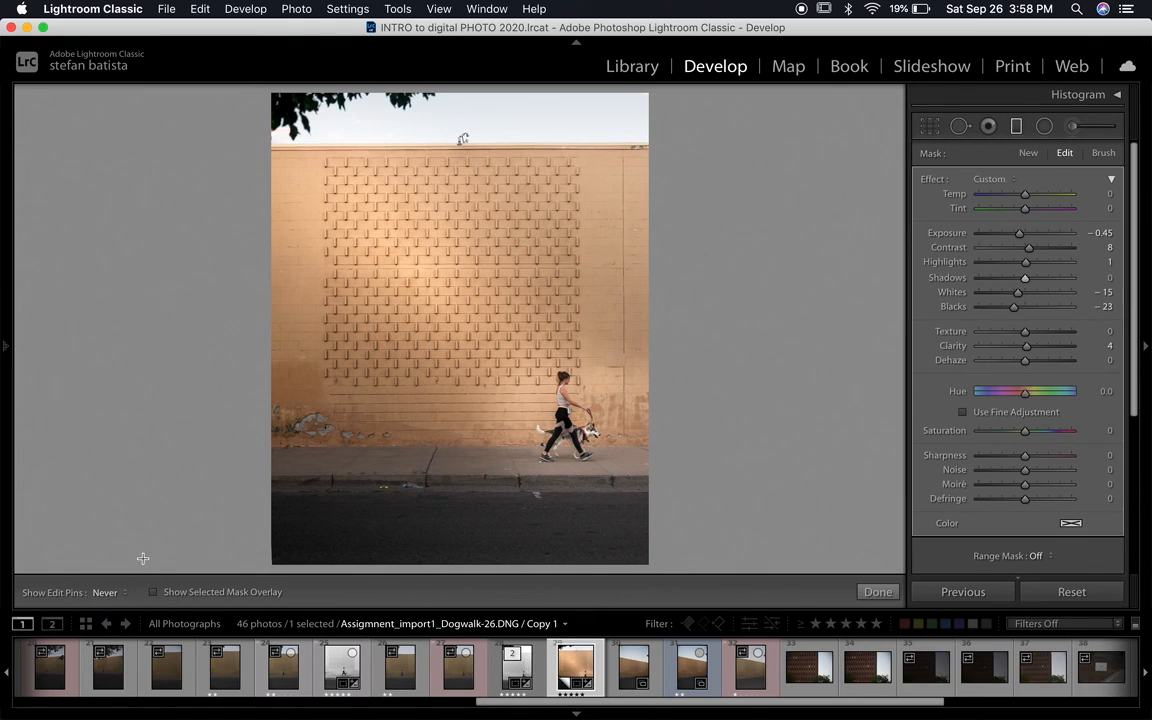
left_click(105, 592)
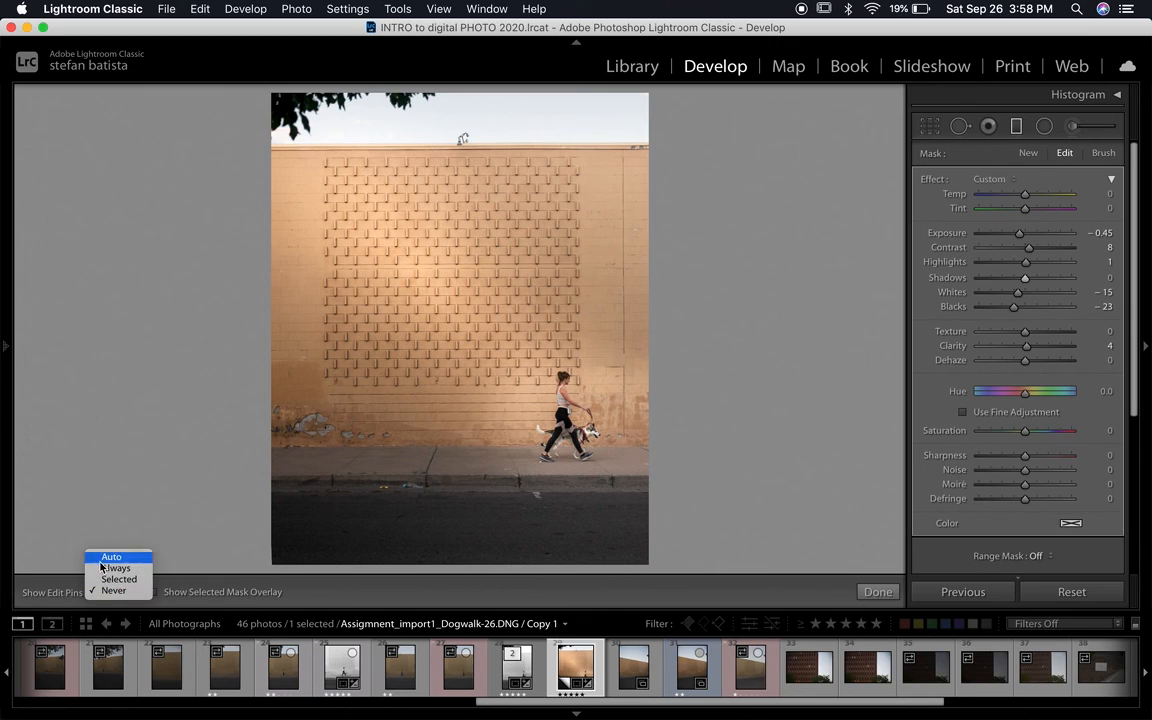
left_click(93, 557)
mouse_move(154, 294)
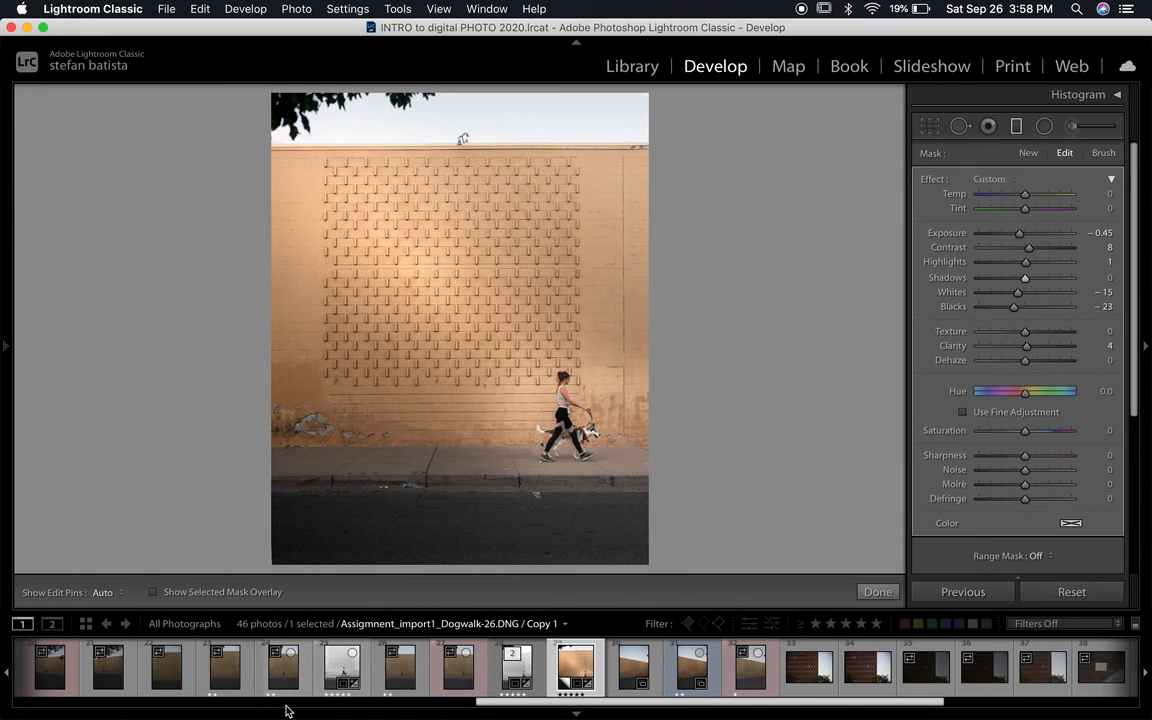
mouse_move(435, 292)
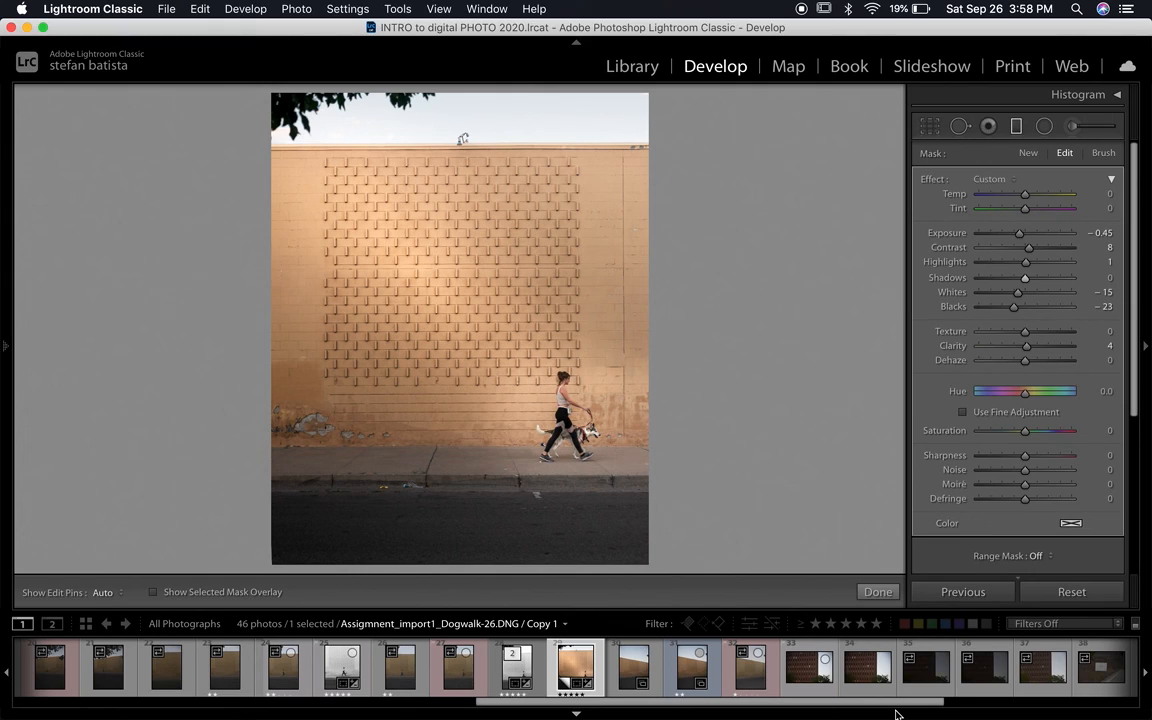
mouse_move(762, 410)
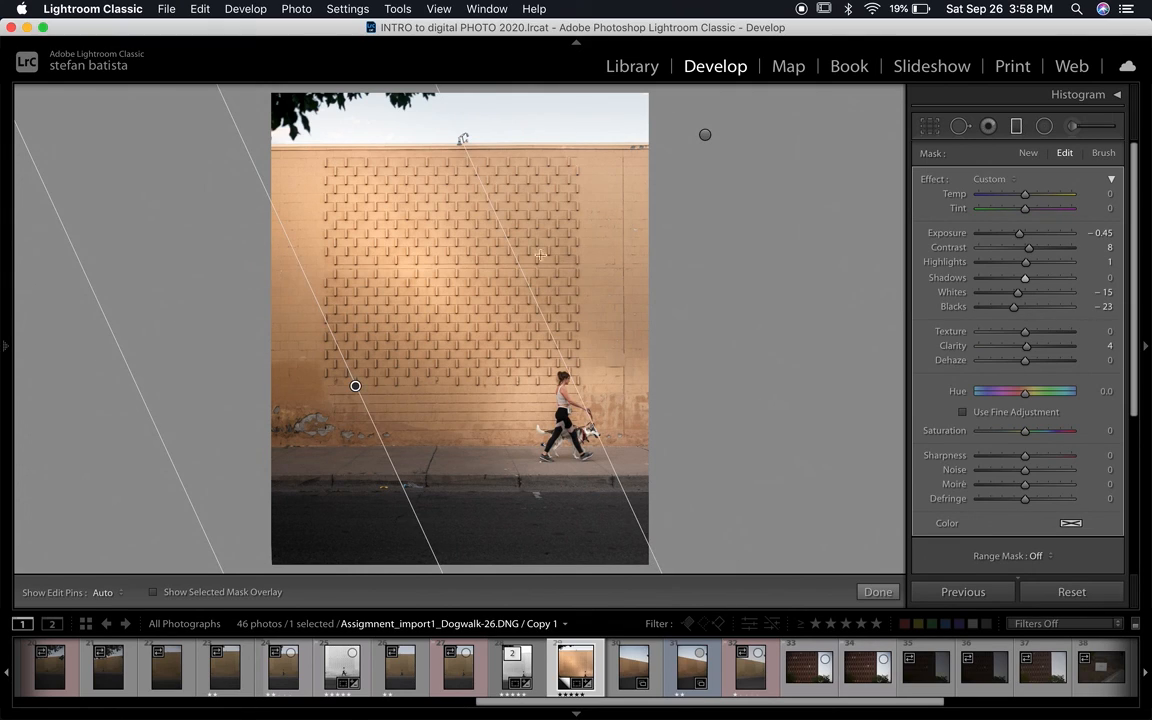
Cool the sky's Graduated Filter with Temp -55 and Tint -4, and shift its Hue to 7.3
left_click(705, 134)
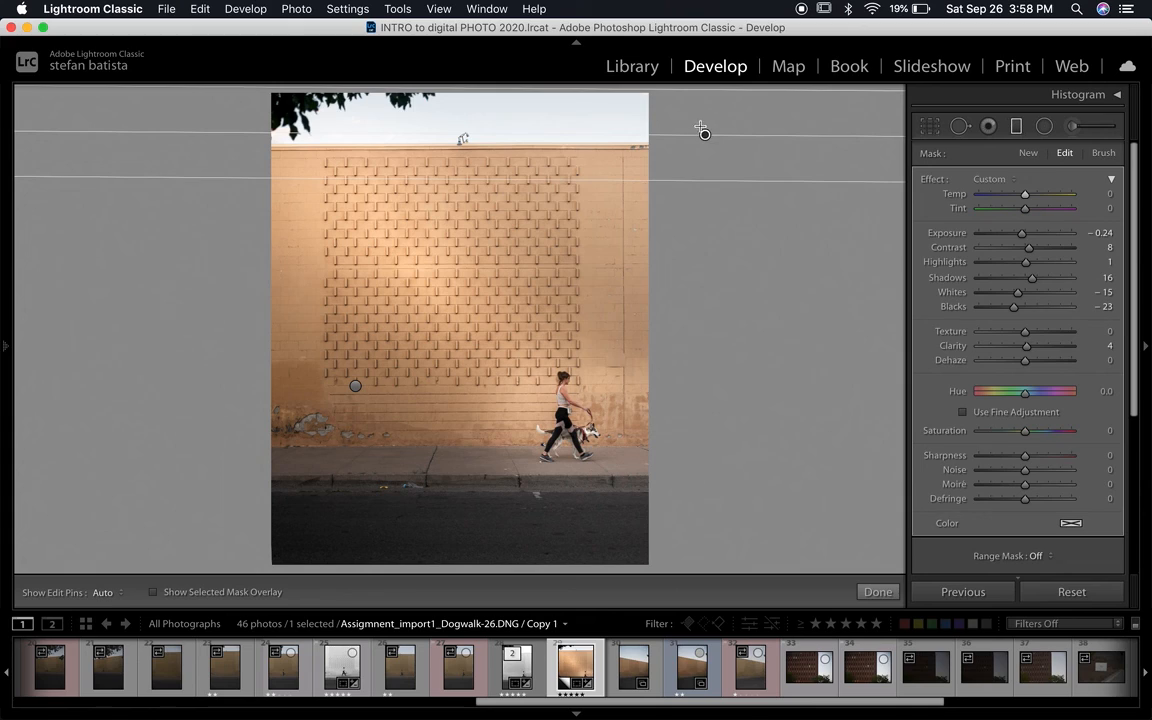
left_click_drag(1024, 193, 1006, 200)
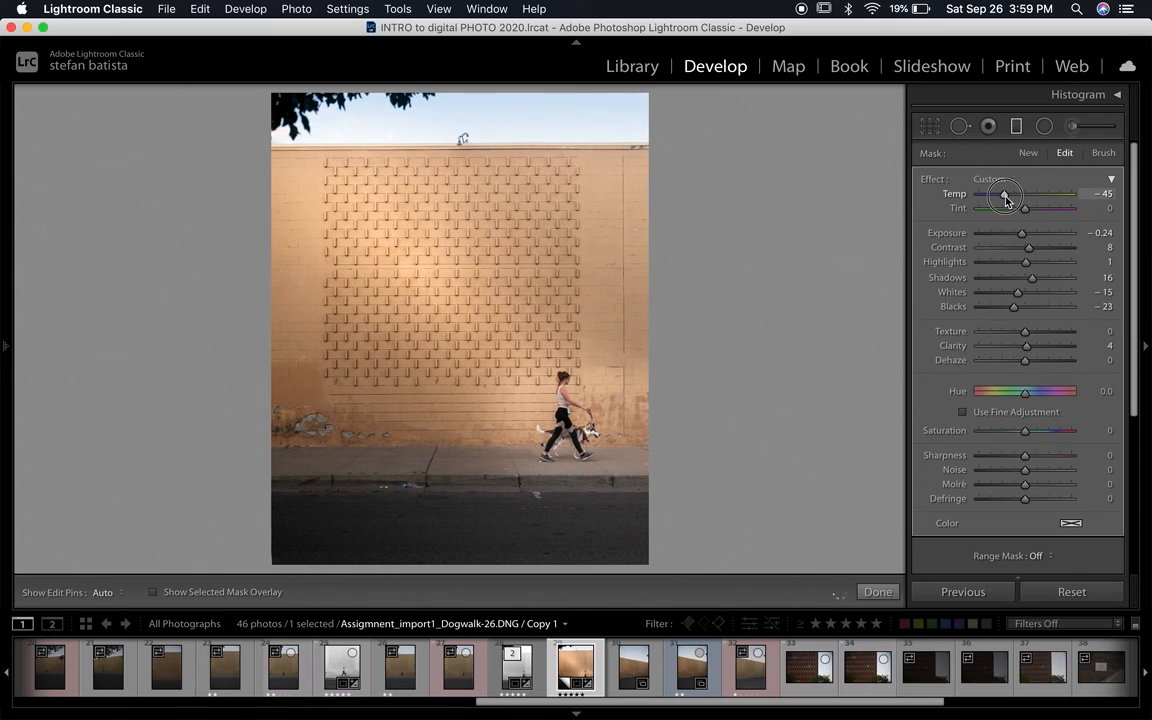
left_click_drag(1025, 209, 999, 197)
left_click_drag(1024, 392, 1110, 400)
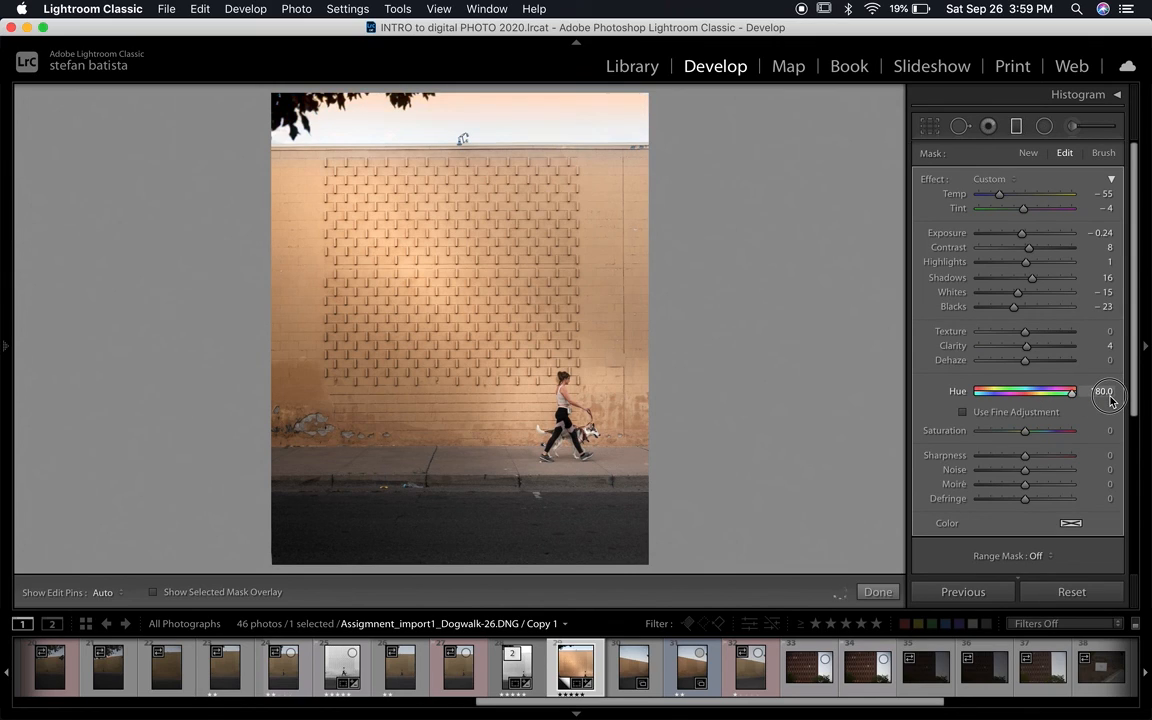
left_click_drag(1110, 400, 1027, 397)
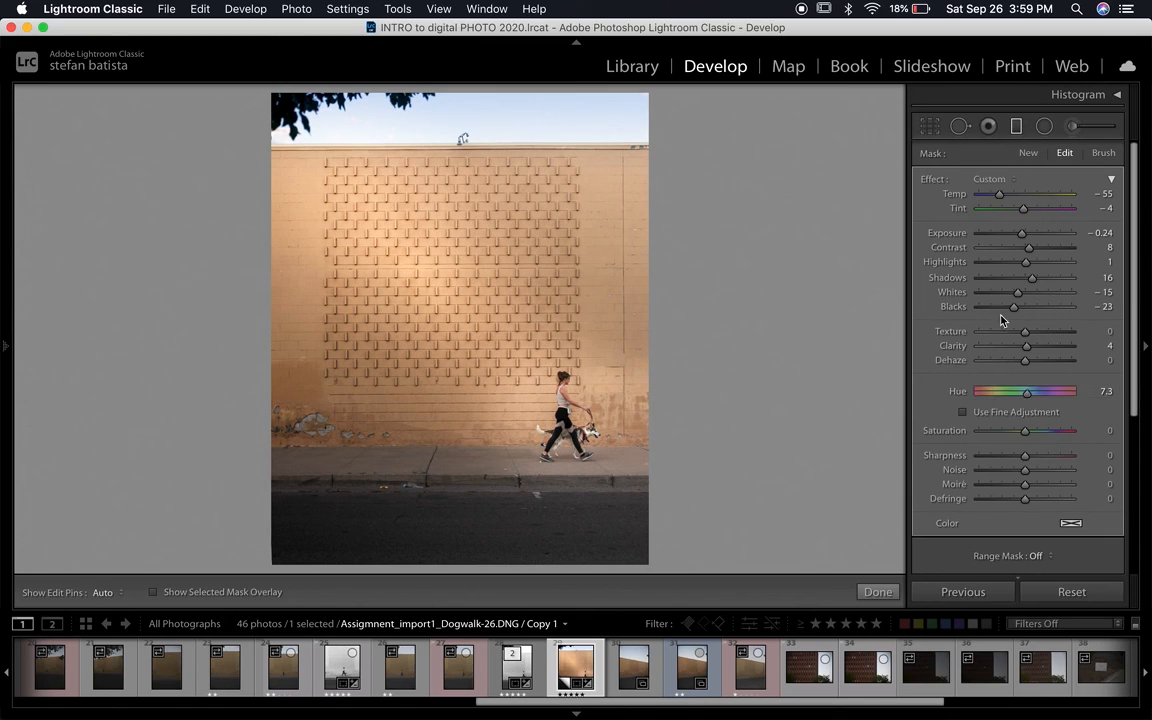
Set the sky filter's Saturation to 15, Whites to -34 and Contrast to 0, widen its transition, and finish the filter edit
left_click_drag(1026, 429, 1036, 433)
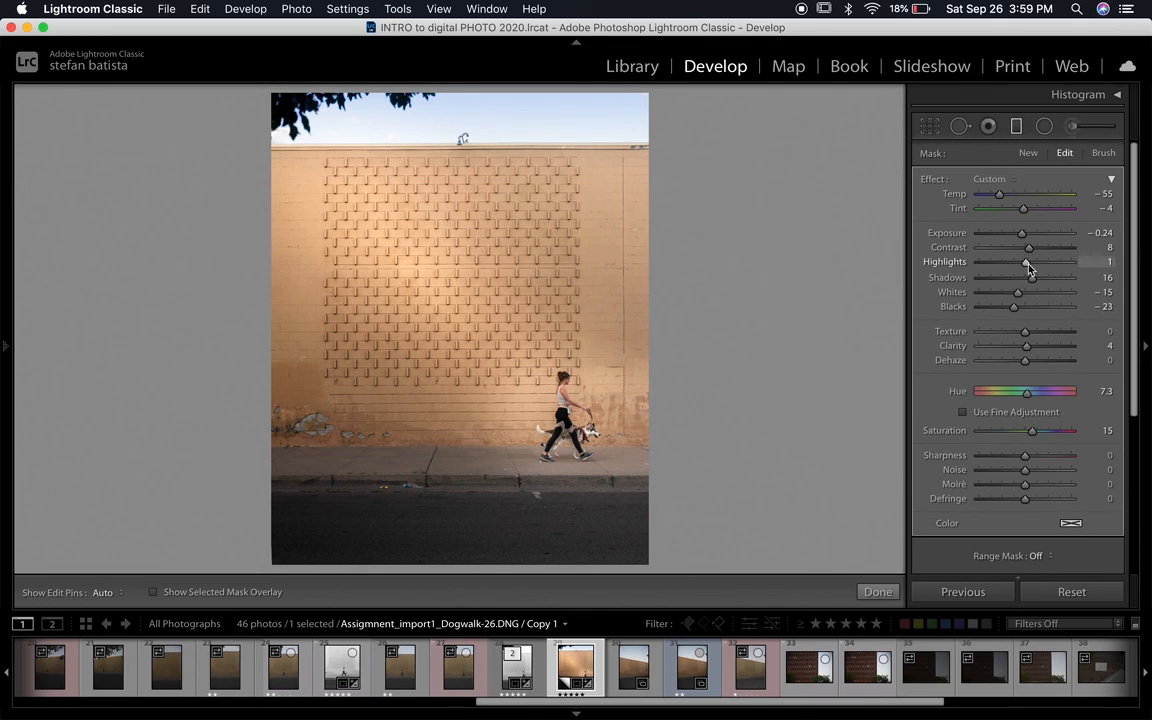
left_click_drag(1017, 293, 1008, 296)
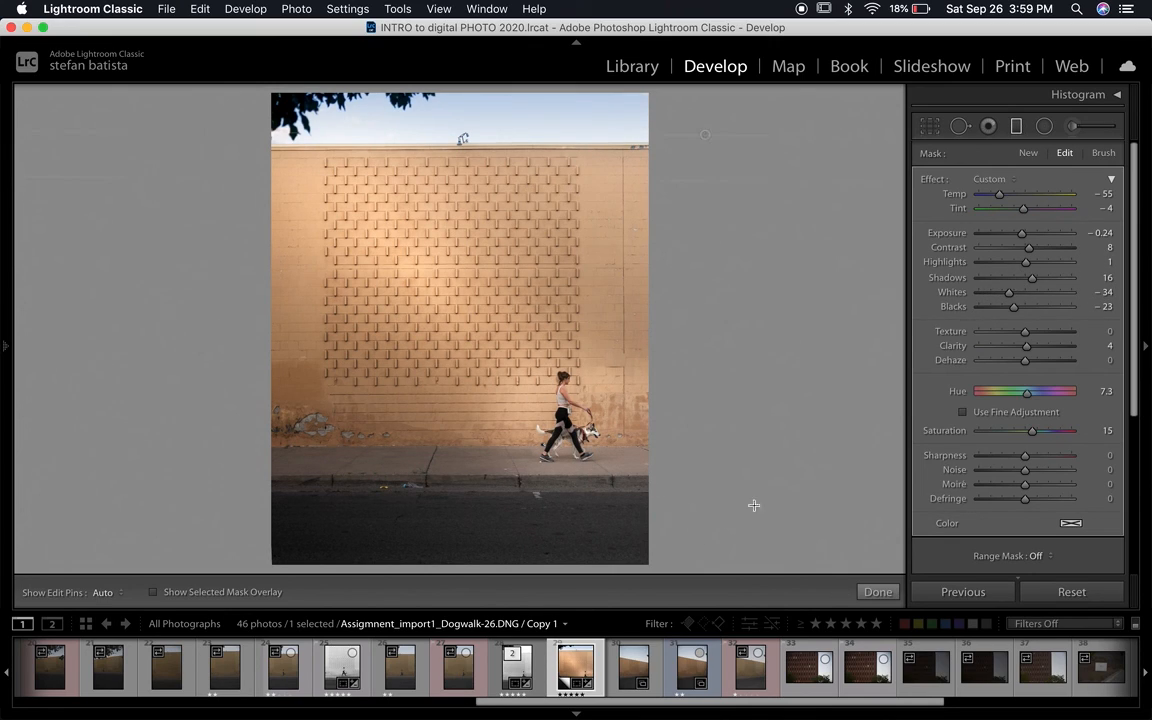
left_click_drag(1033, 252, 1029, 253)
left_click_drag(705, 132, 712, 183)
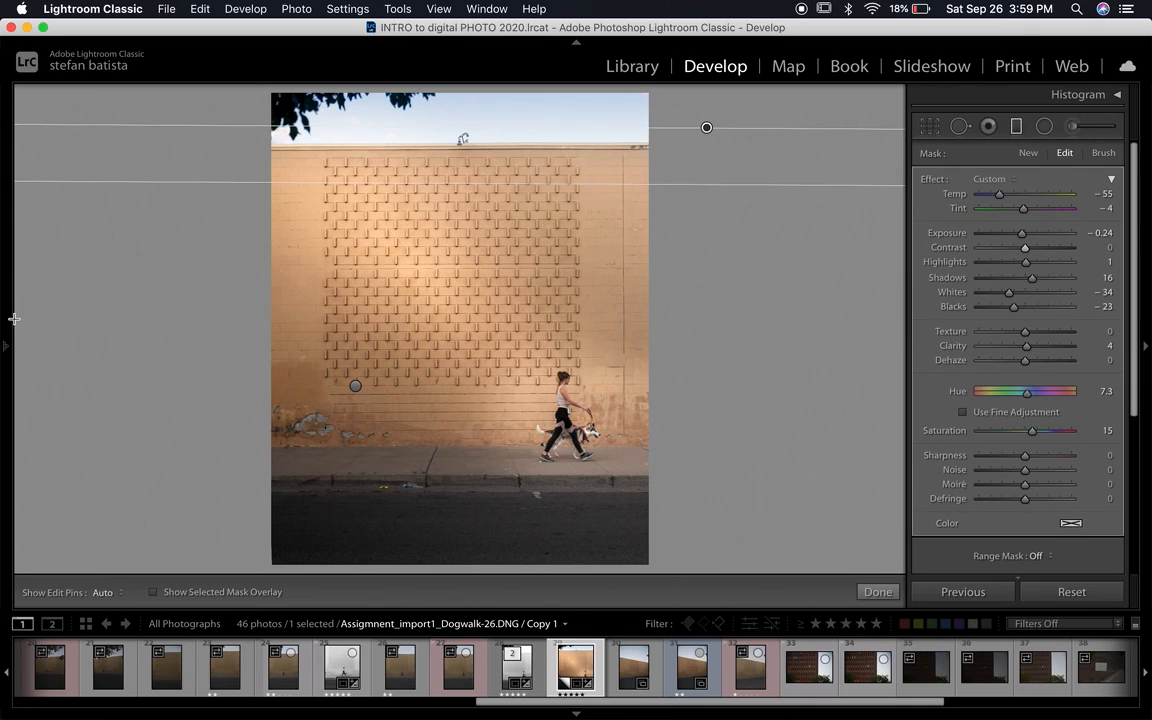
left_click(872, 594)
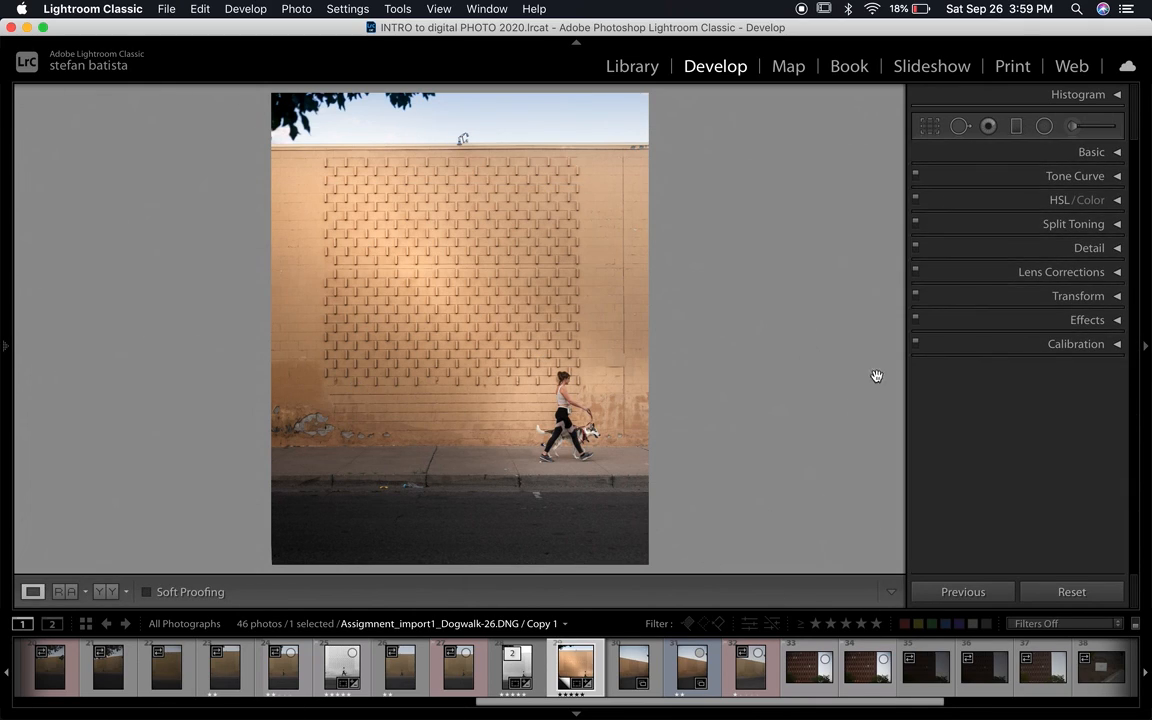
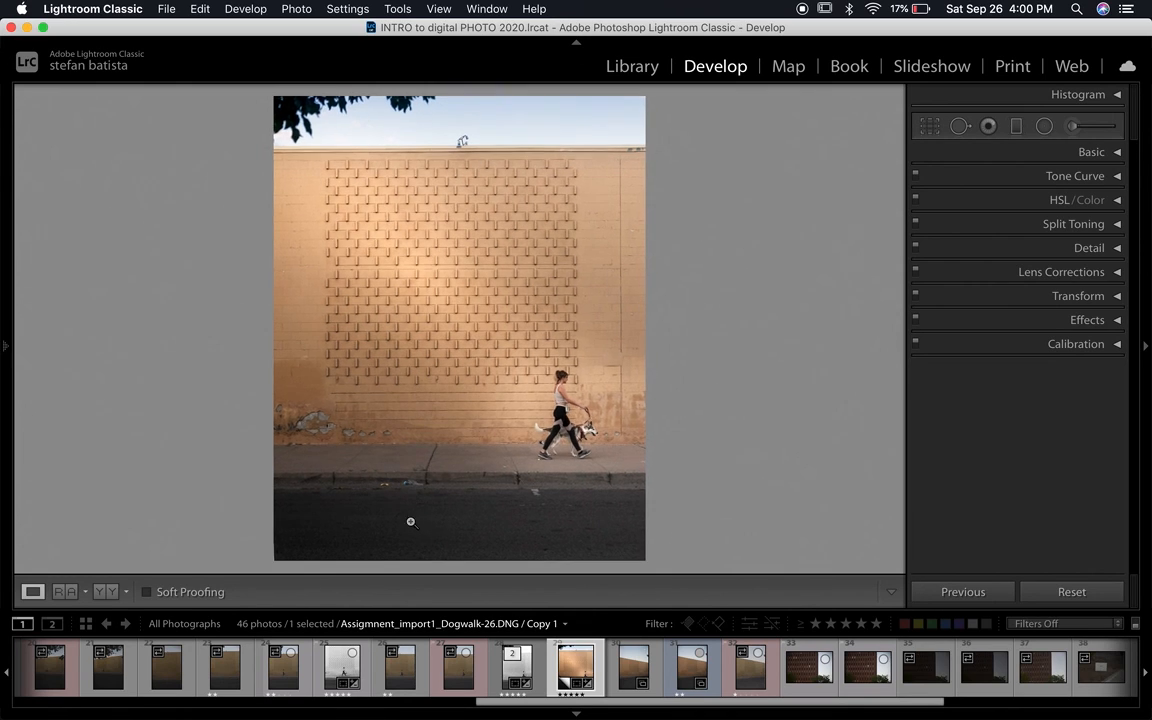
Start Spot Removal at the litter in the gutter along the curb, and set the brush size to 46
left_click(388, 494)
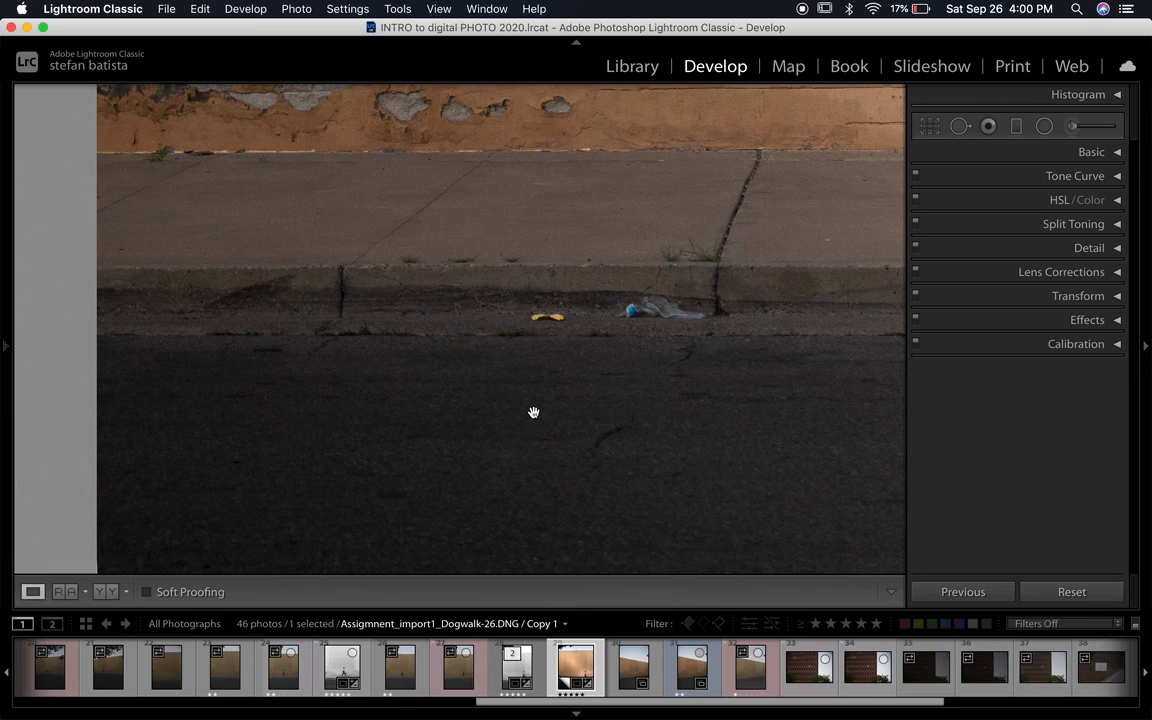
left_click_drag(548, 352, 481, 393)
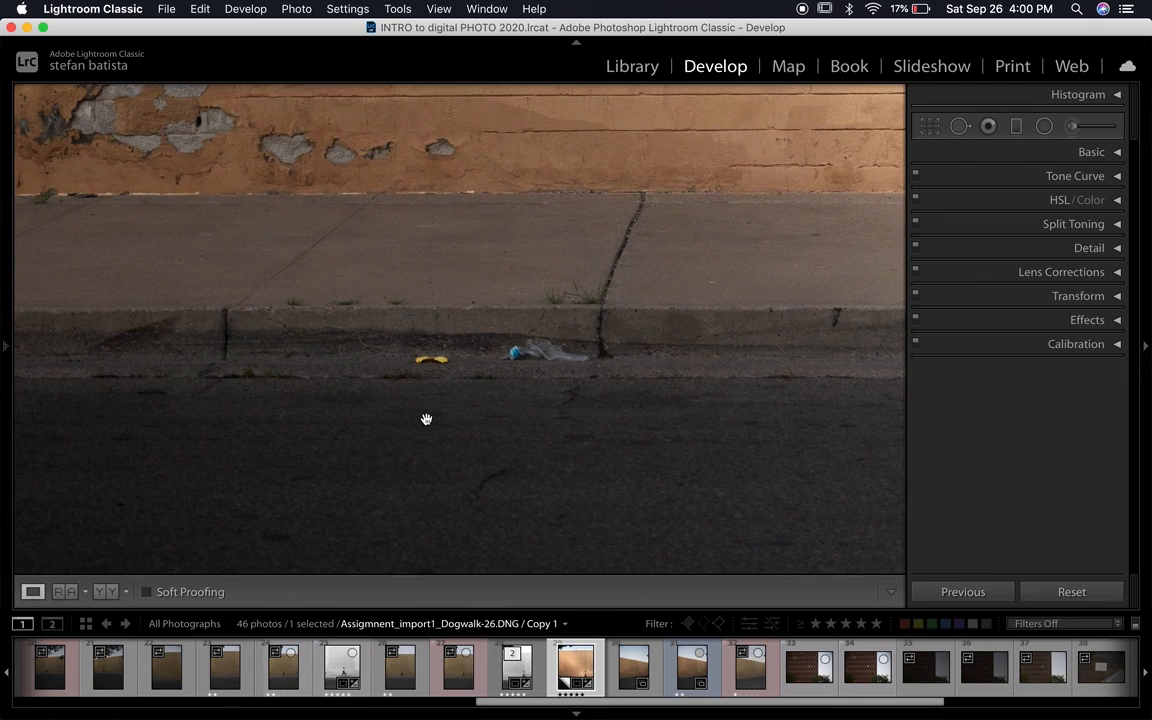
left_click_drag(573, 381, 537, 393)
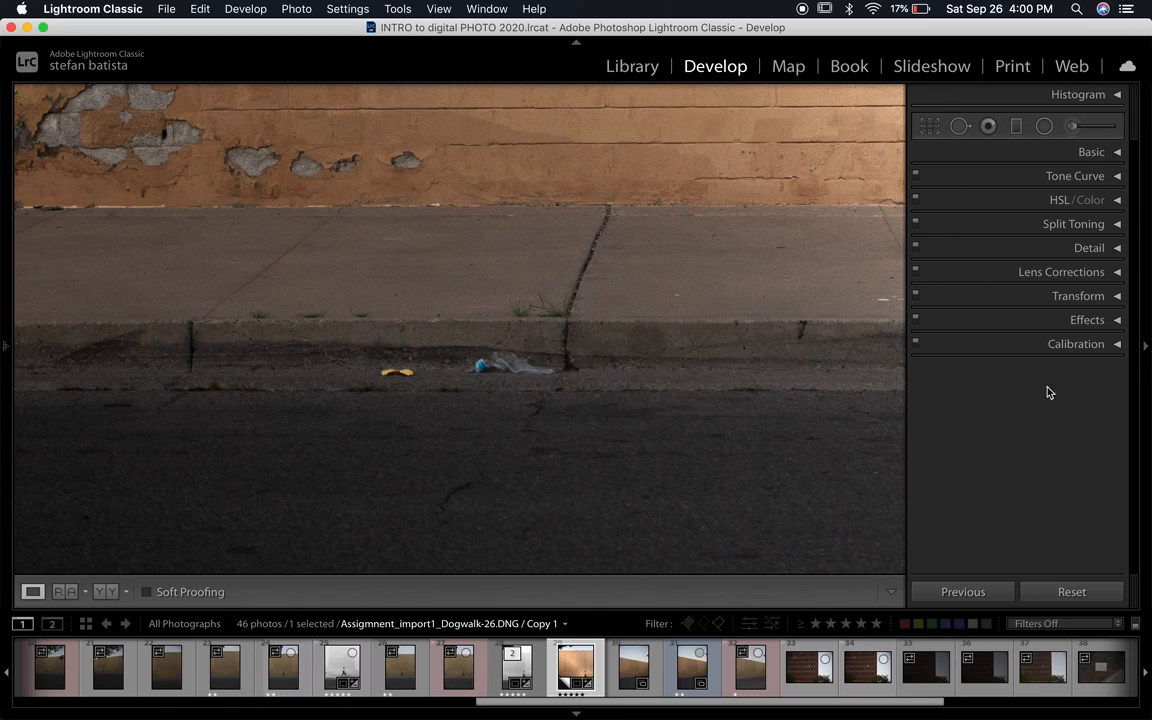
left_click(959, 127)
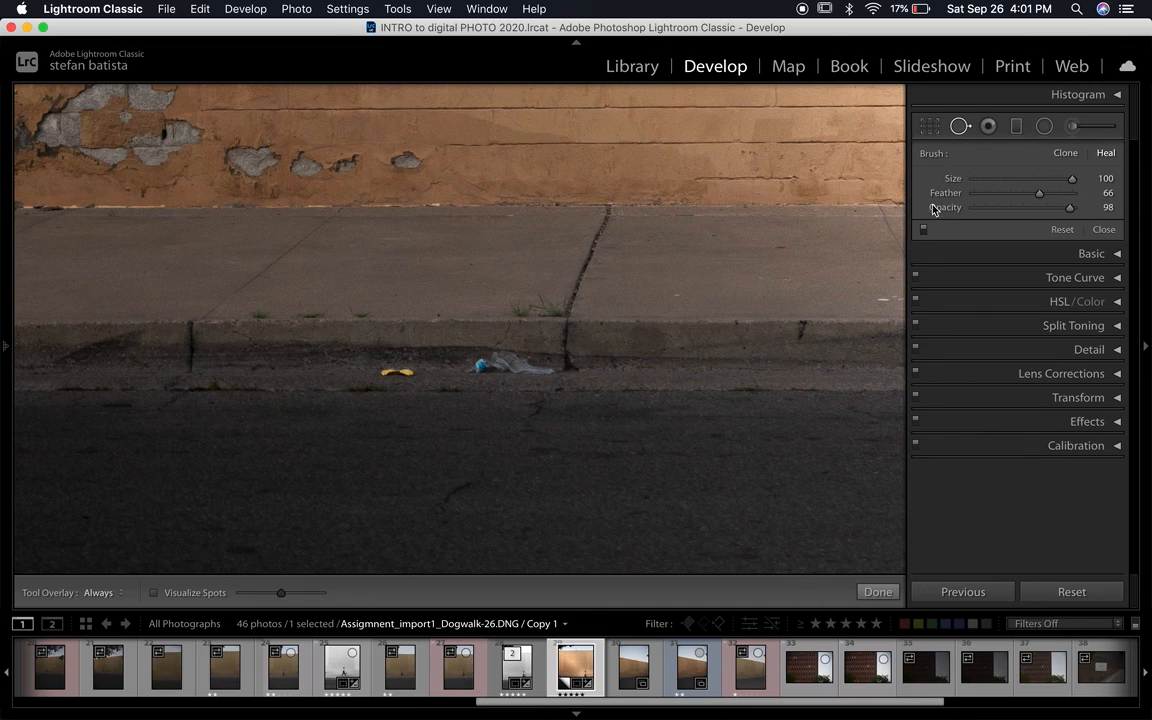
left_click_drag(1072, 178, 1039, 179)
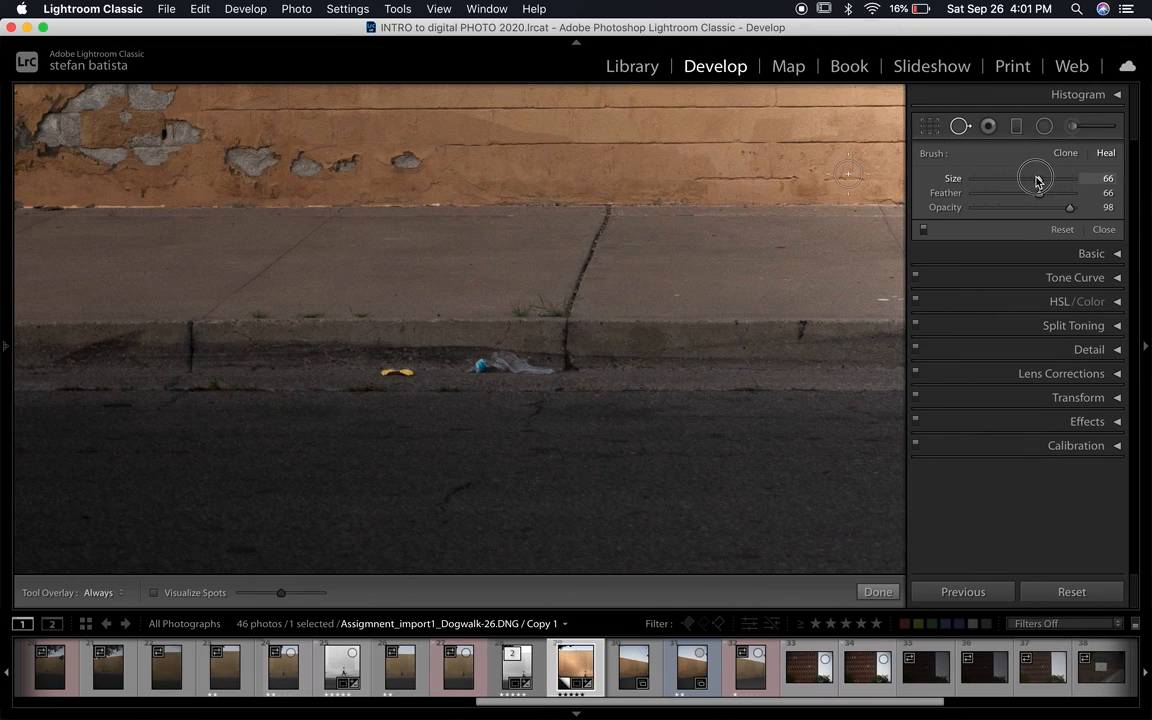
key("bracketright")
key("bracketright")
key("bracketleft")
key("bracketleft")
key("bracketleft")
key("bracketleft")
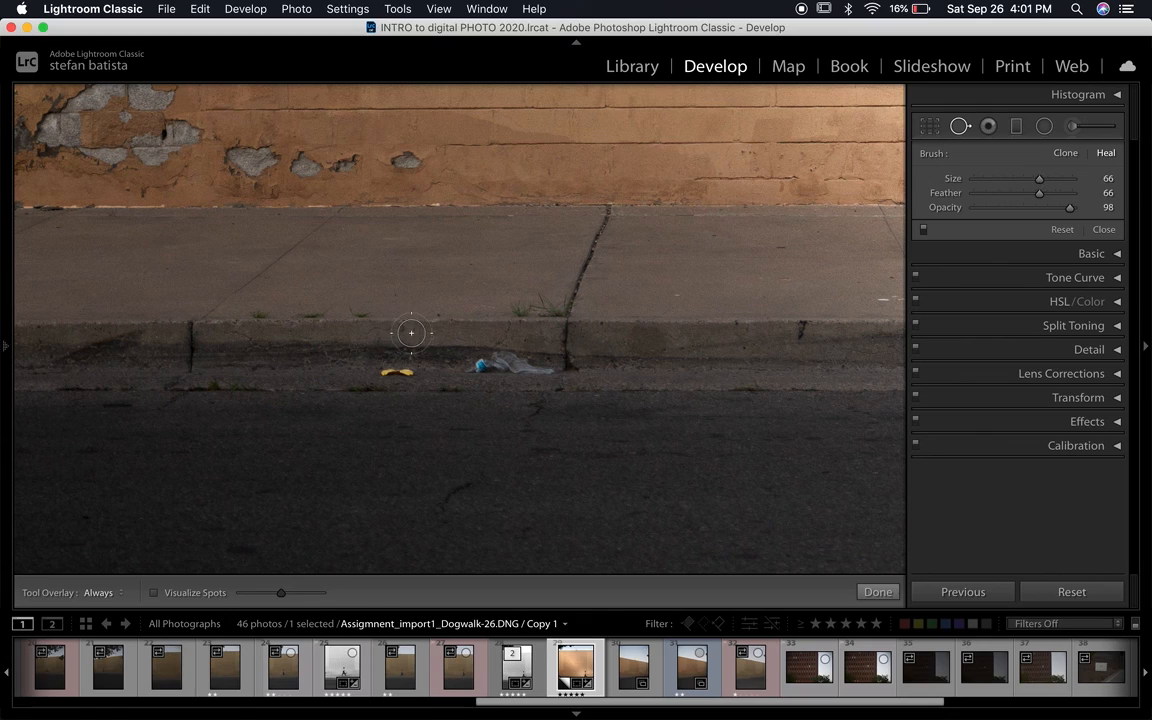
key("bracketleft")
key("bracketleft")
key("bracketleft")
key("bracketright")
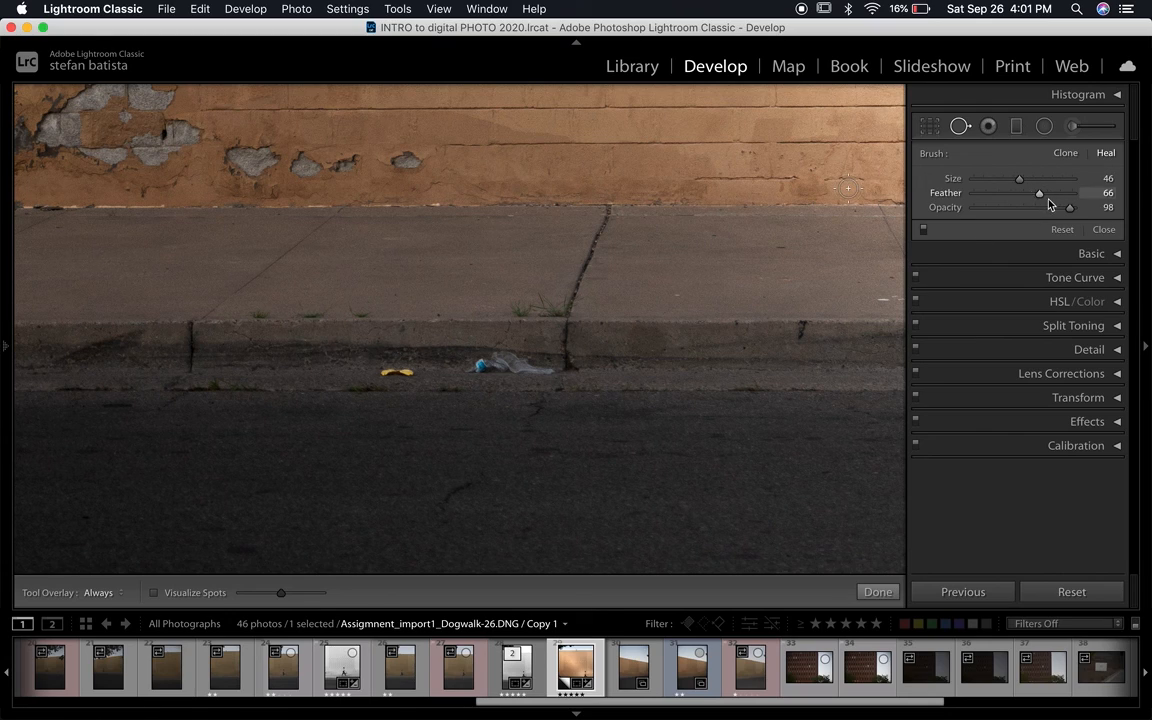
Configure the Spot Removal brush to Clone mode with Feather 71 and Opacity 100
mouse_move(1041, 195)
left_mouse_down()
mouse_move(972, 194)
mouse_move(1098, 201)
mouse_move(941, 192)
mouse_move(1070, 195)
mouse_move(1046, 193)
left_mouse_up()
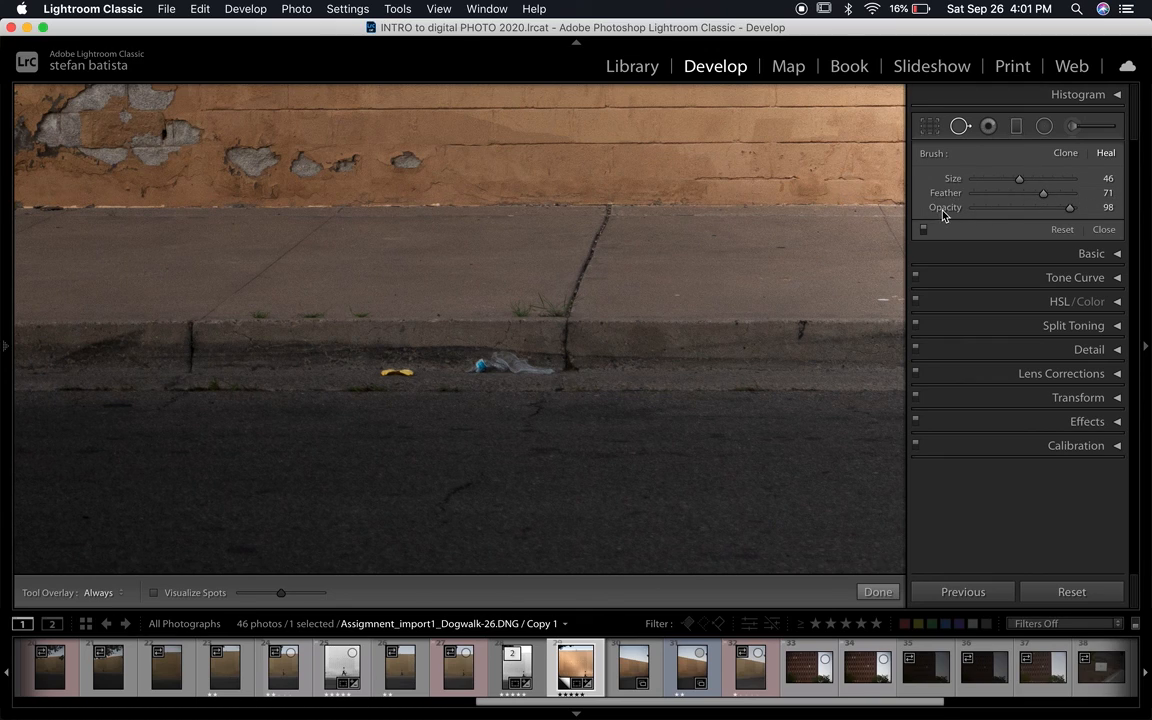
left_click_drag(1069, 207, 1066, 208)
left_click_drag(1069, 208, 1100, 207)
left_click_drag(1071, 208, 1027, 208)
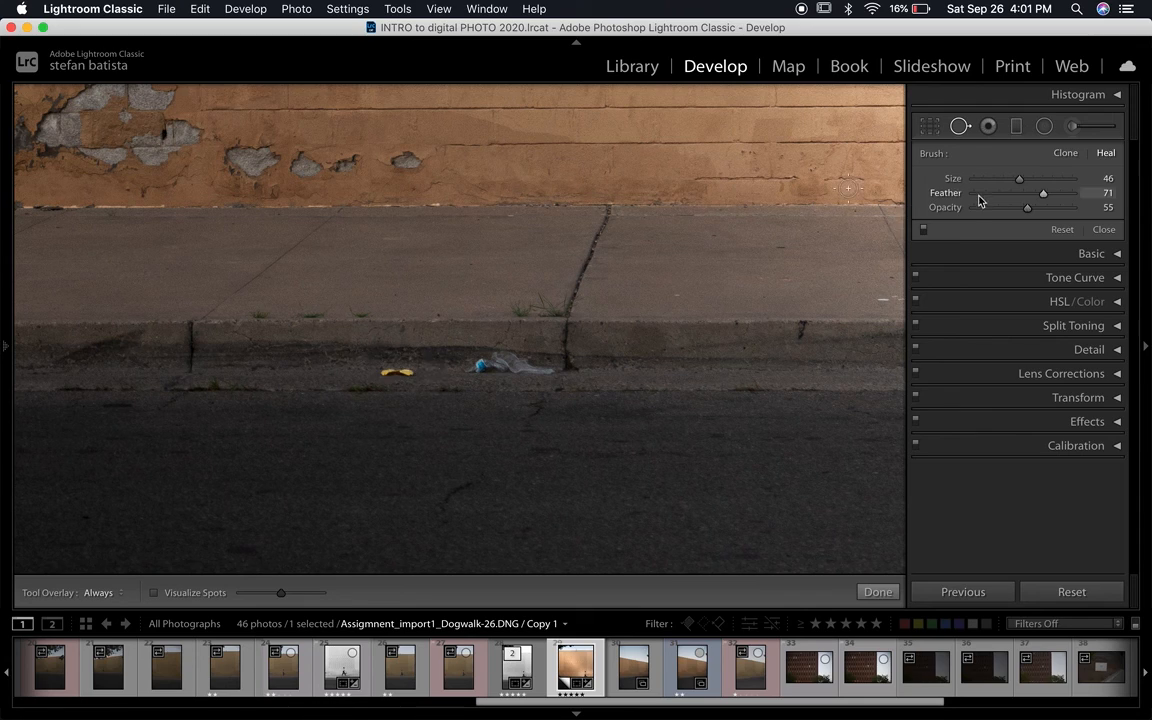
left_click_drag(1027, 207, 1149, 200)
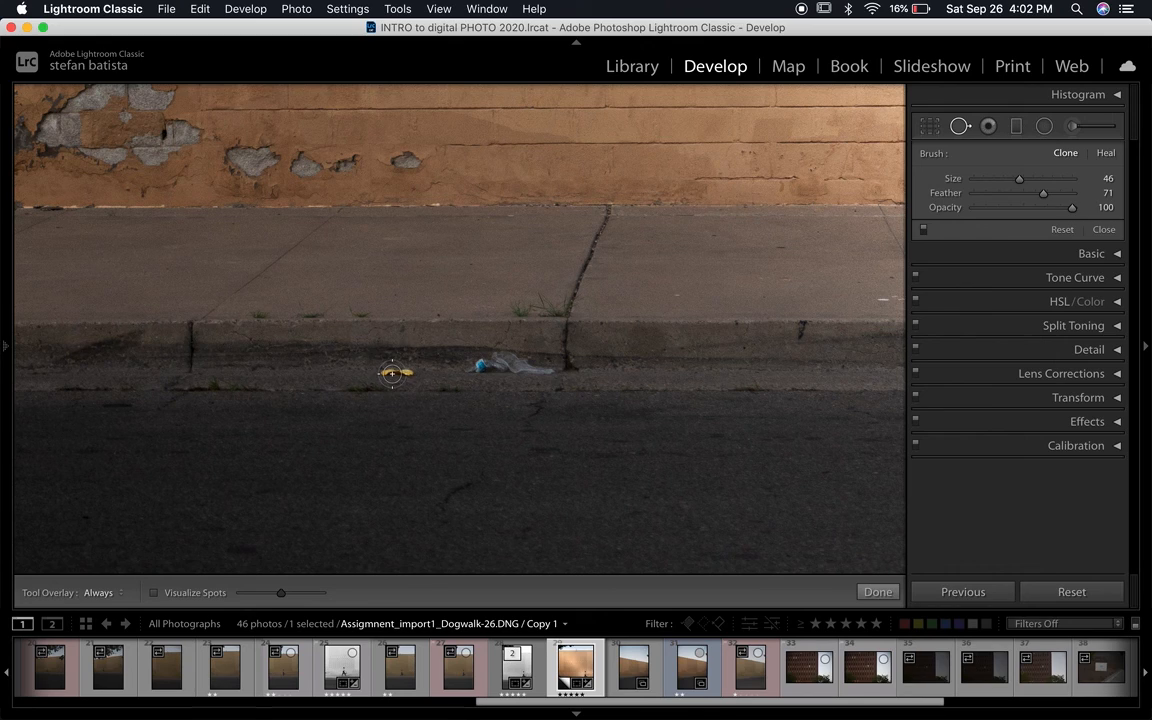
Clone clean gutter over the yellow litter by the curb with a size 42 brush, sampling from beside it
key("bracketright")
key("bracketleft")
key("bracketleft")
mouse_move(412, 371)
left_mouse_down()
mouse_move(383, 368)
mouse_move(406, 366)
left_mouse_up()
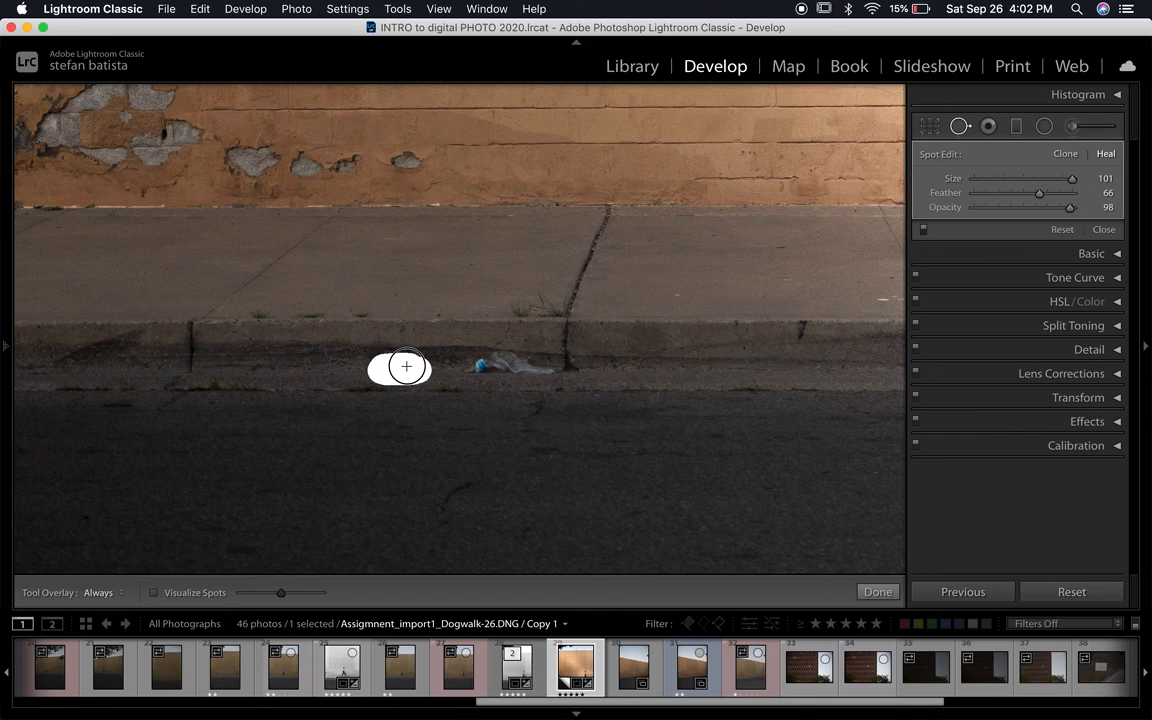
left_click_drag(406, 366, 406, 368)
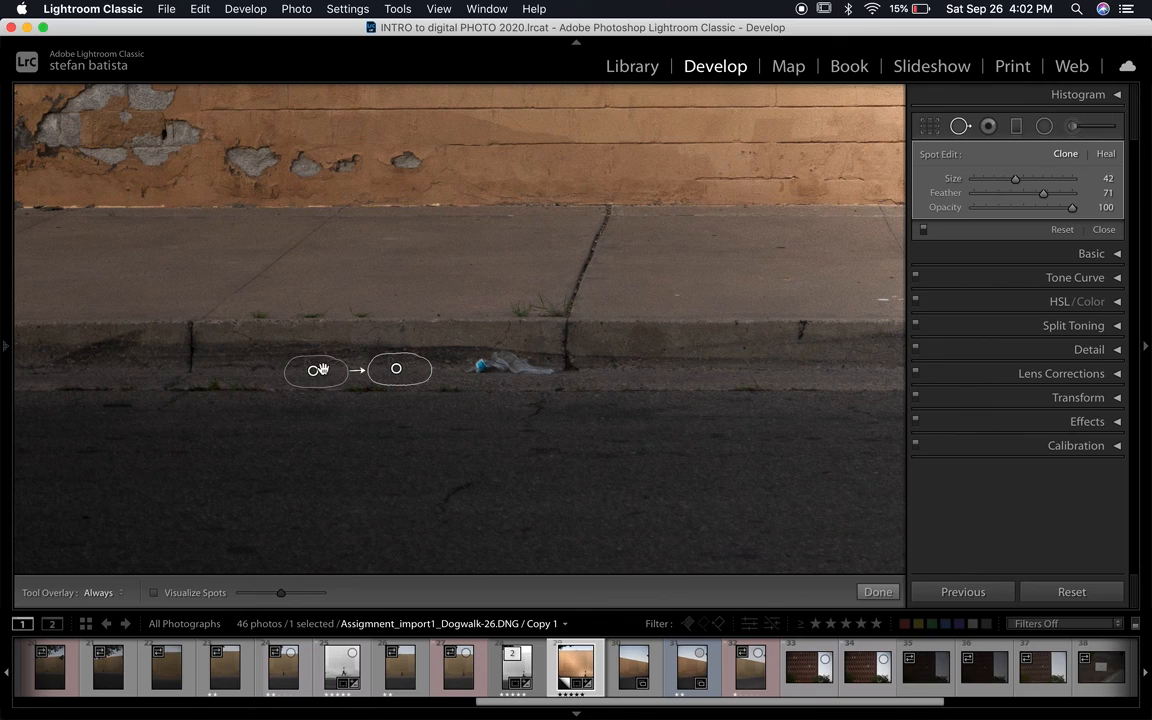
Move the clone source farther along the gutter from the retouched litter spot, and set the Tool Overlay to Auto
left_click_drag(314, 370, 304, 370)
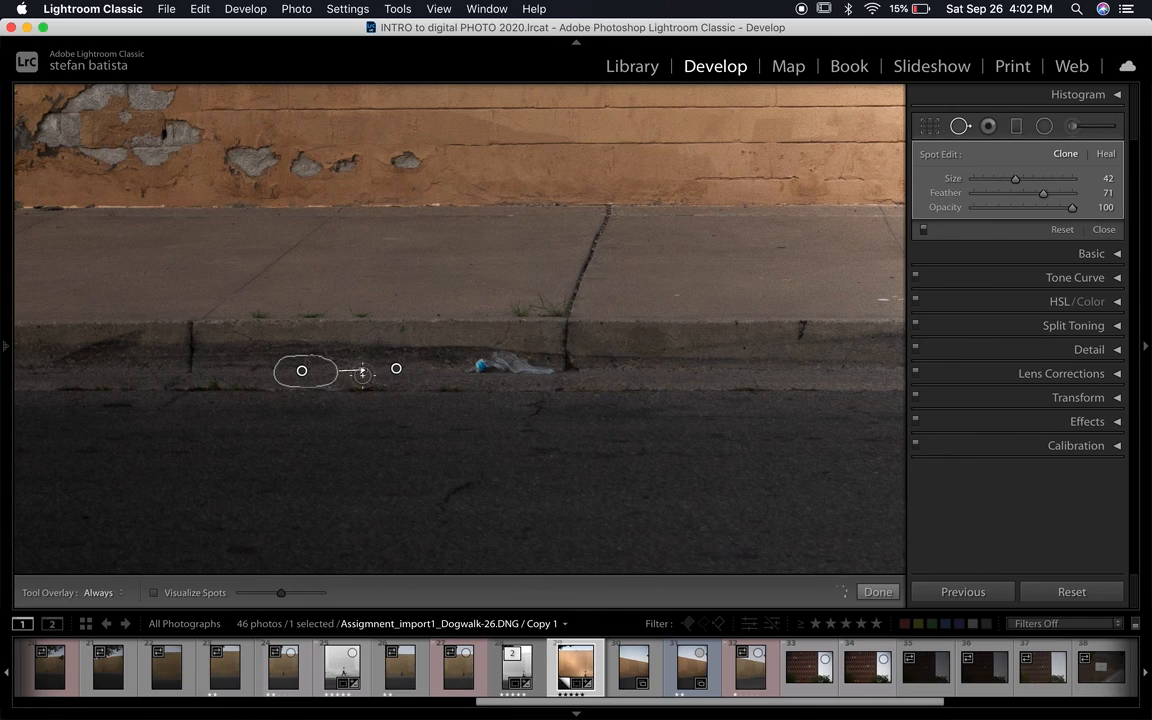
left_click_drag(301, 372, 302, 371)
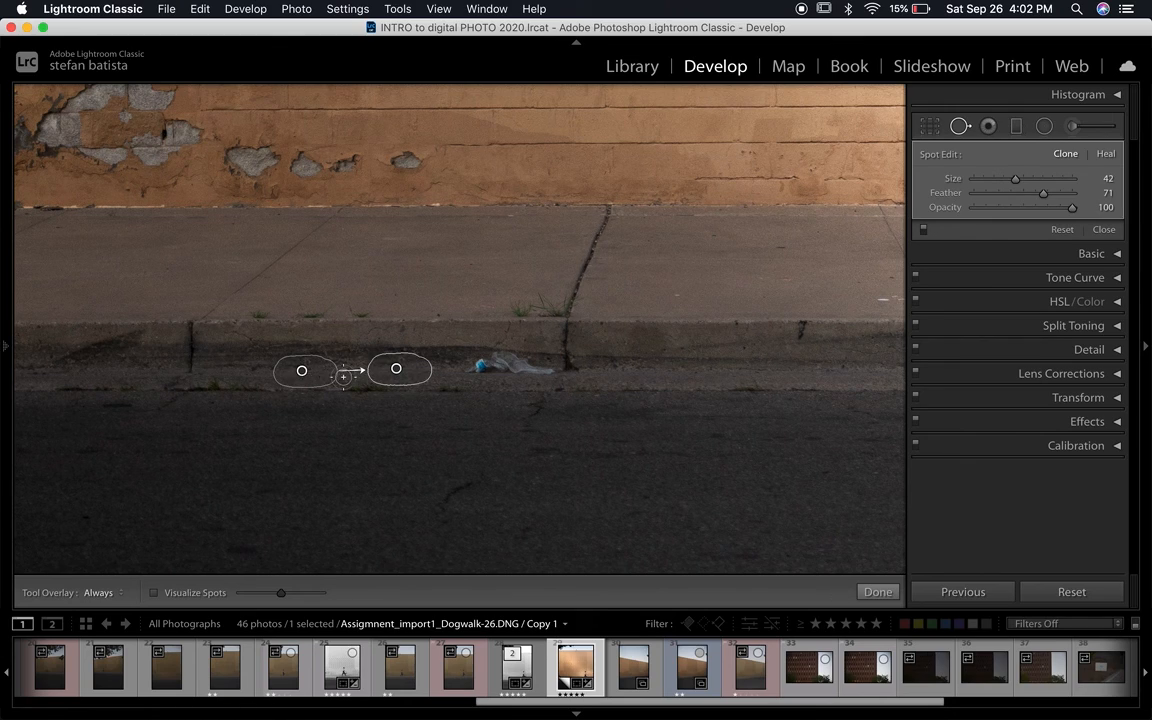
left_click(97, 599)
left_click(105, 614)
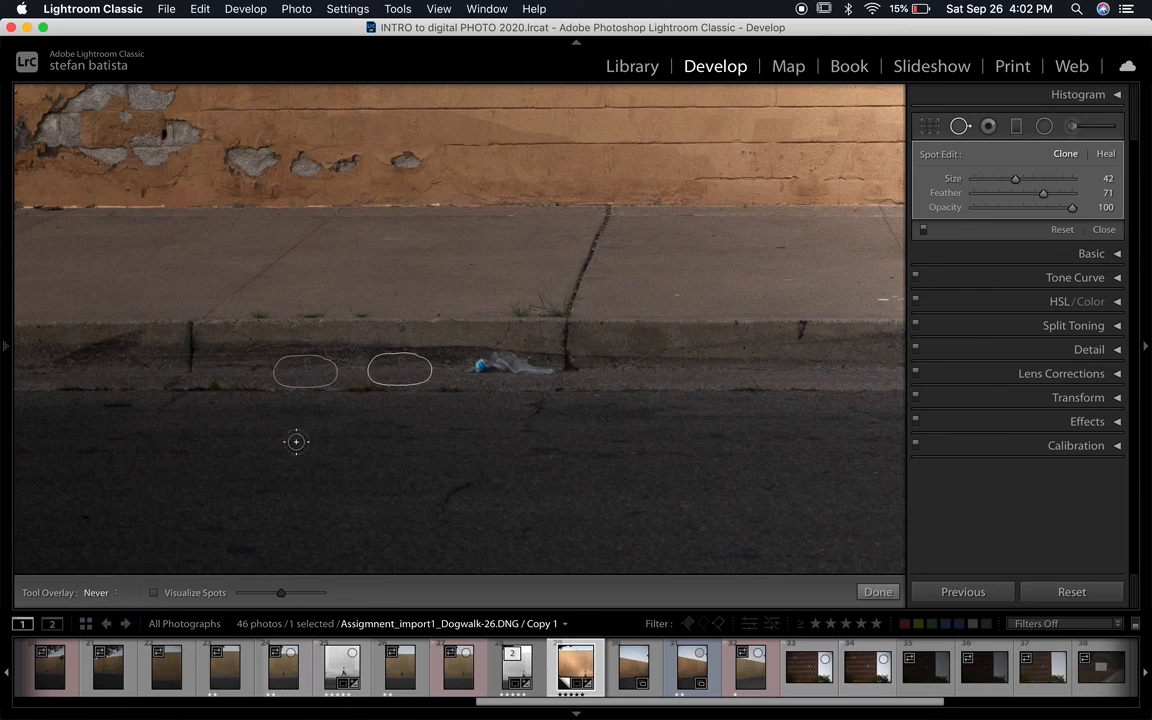
left_click(97, 592)
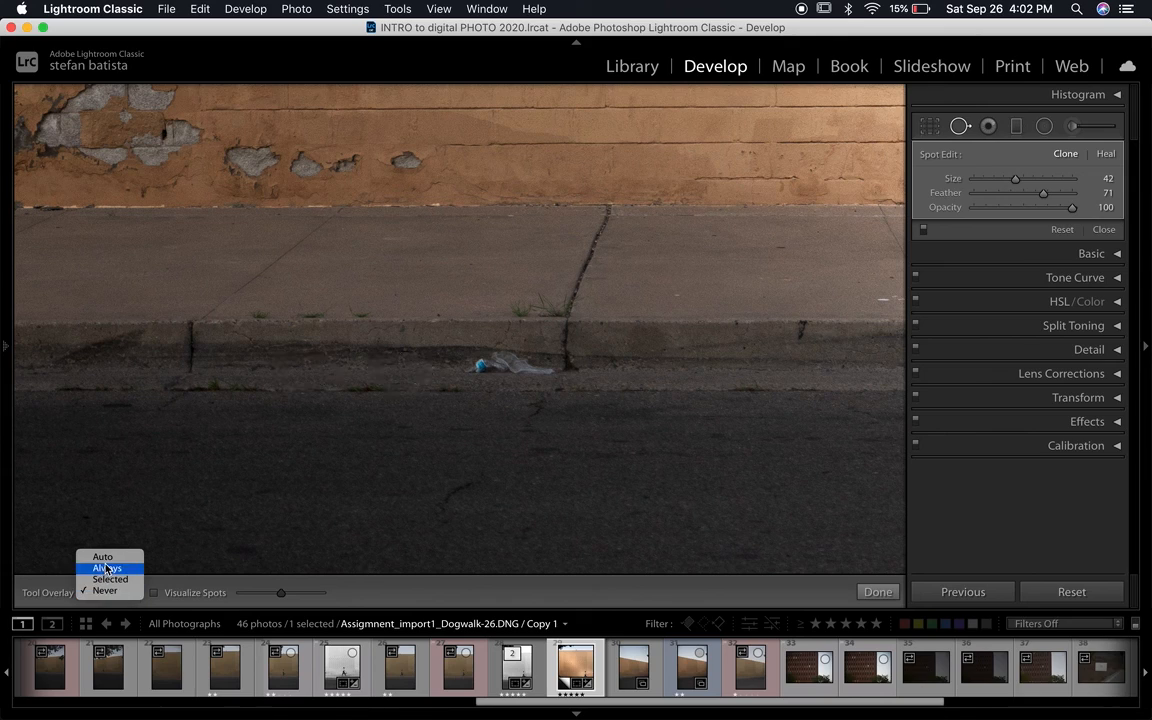
left_click(105, 562)
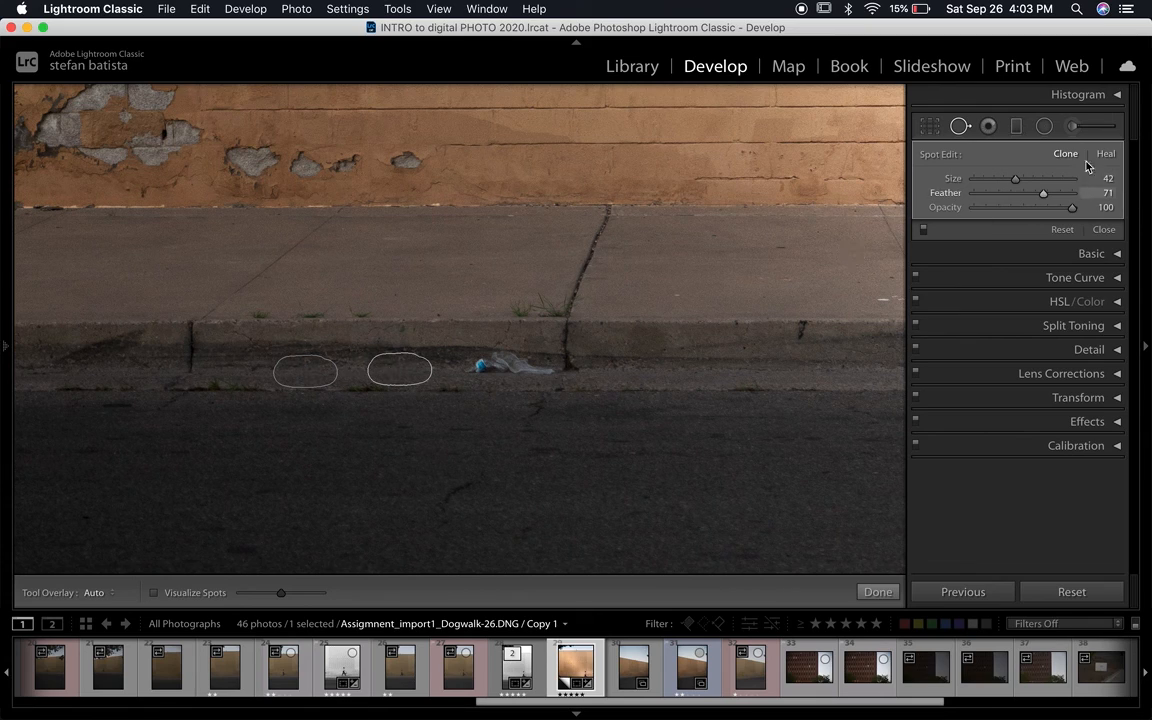
mouse_move(1086, 72)
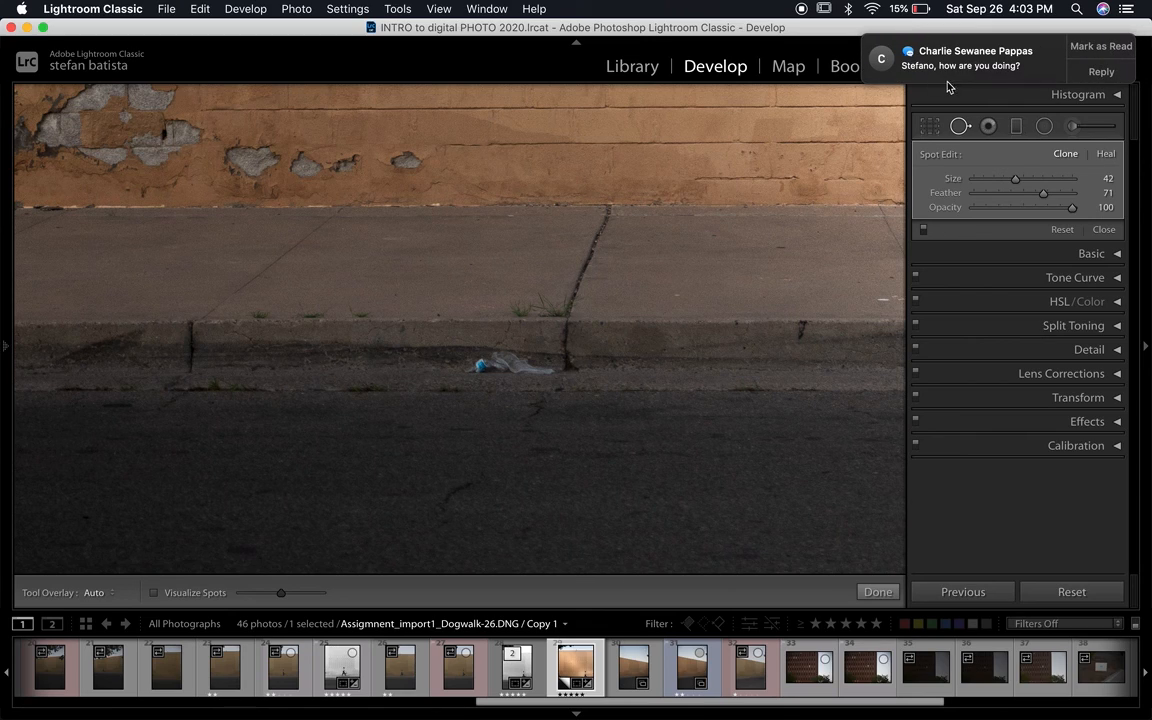
left_click(1093, 46)
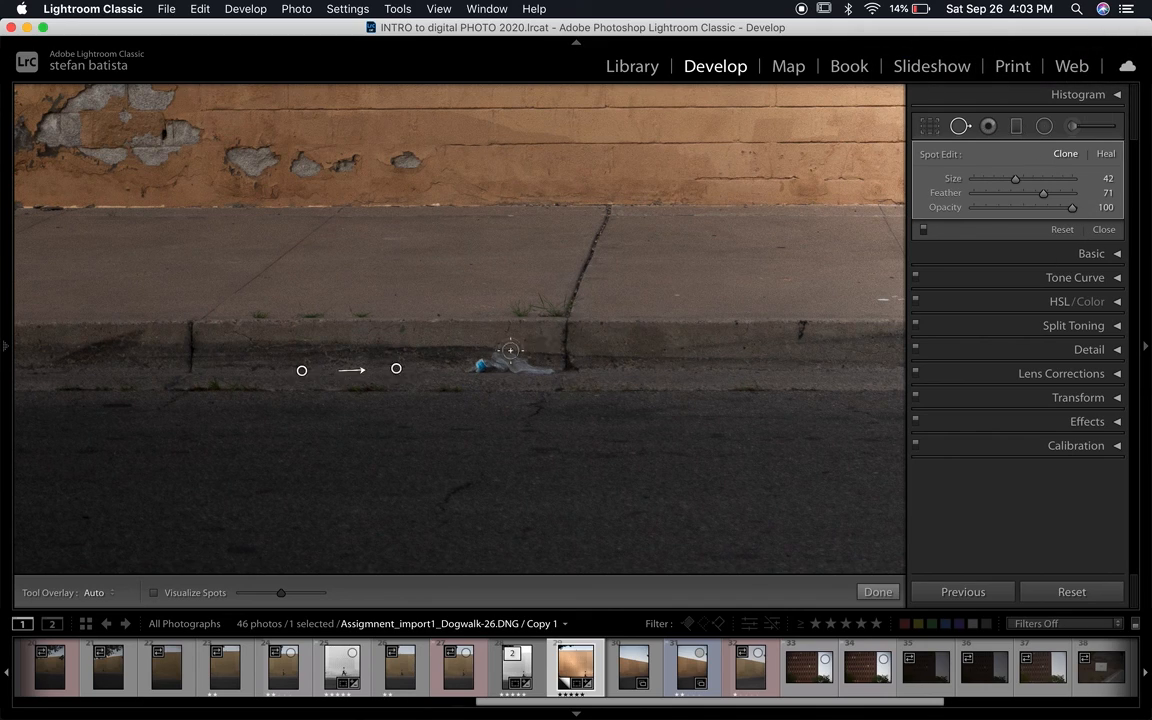
Heal the plastic bottle litter in the gutter with a size 57 brush, sampling from the clean gutter along the curb, and finish Spot Removal
left_click(1106, 155)
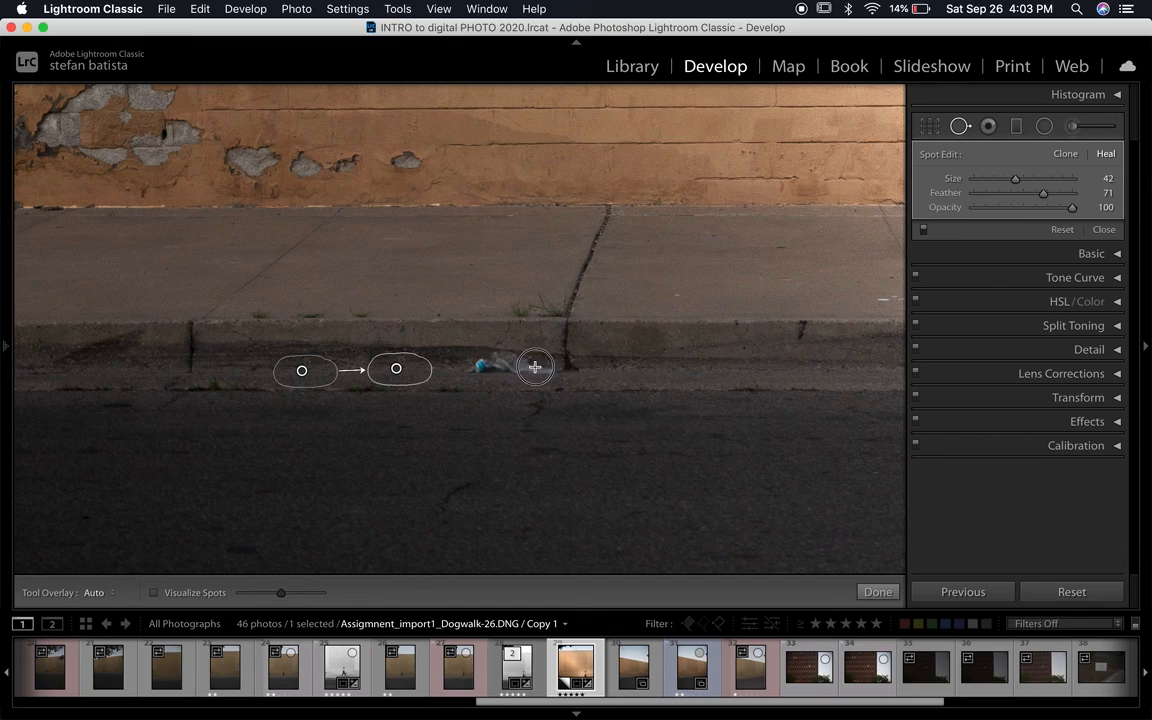
mouse_move(474, 366)
left_mouse_down()
mouse_move(542, 365)
mouse_move(515, 366)
left_mouse_up()
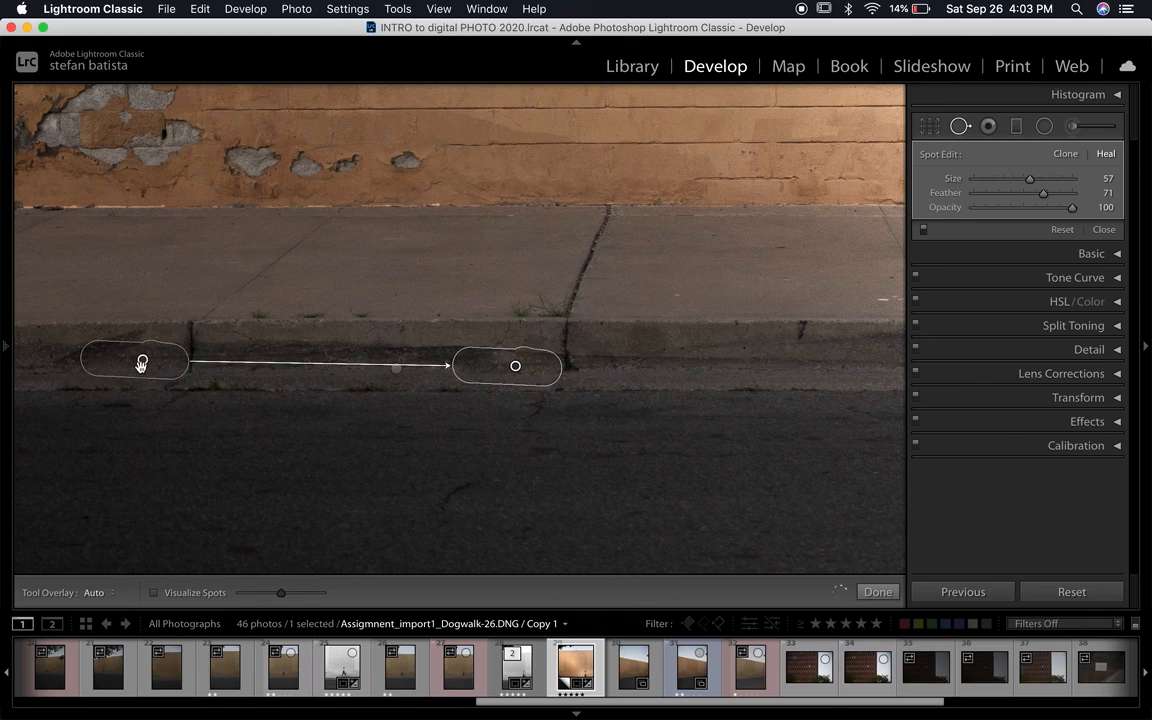
mouse_move(171, 359)
left_mouse_down()
mouse_move(249, 337)
mouse_move(290, 352)
left_mouse_up()
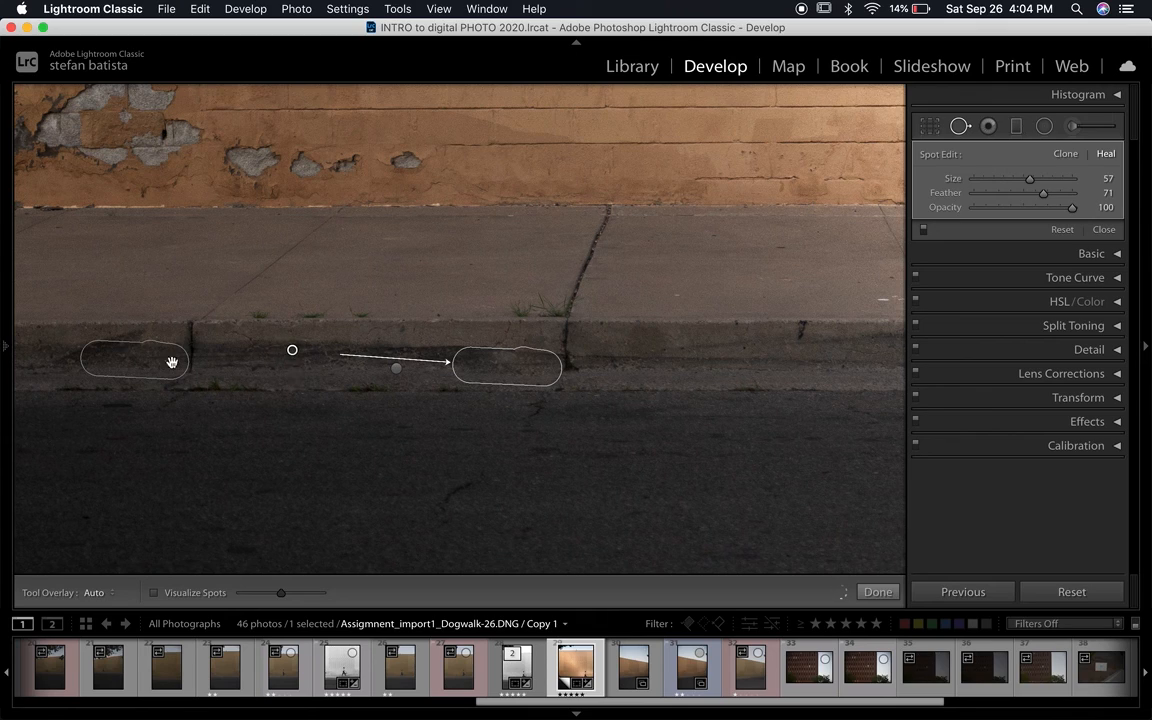
left_click(296, 350)
left_click_drag(250, 359, 302, 359)
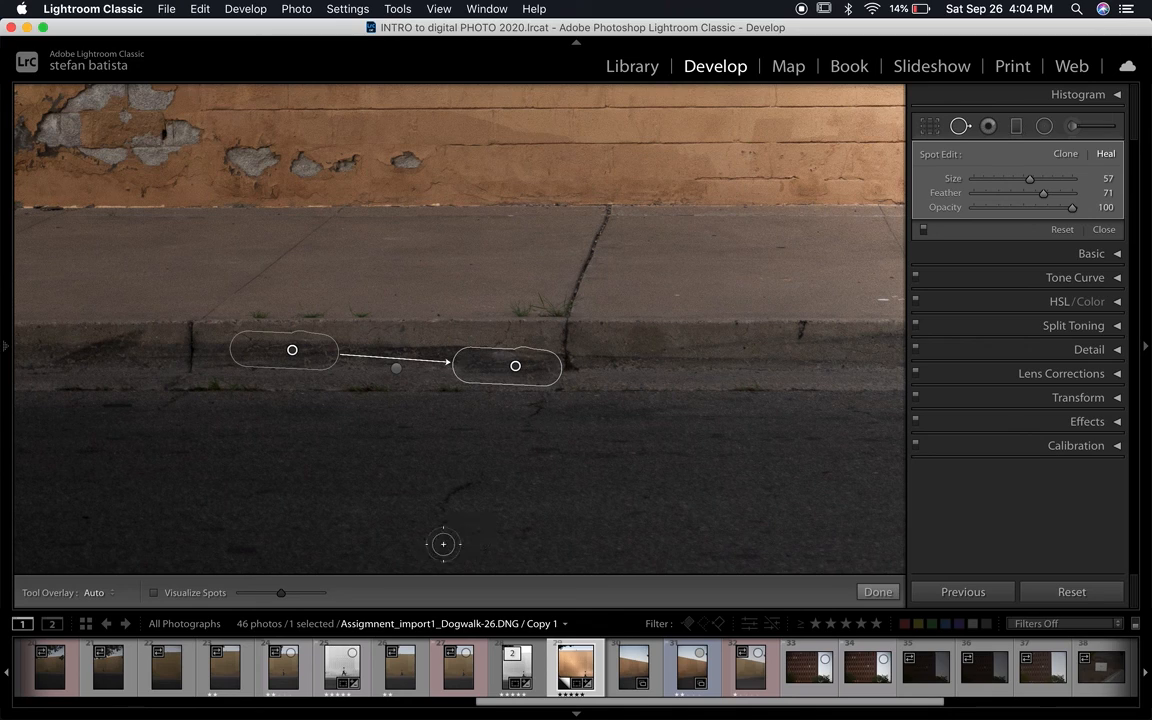
left_click(878, 593)
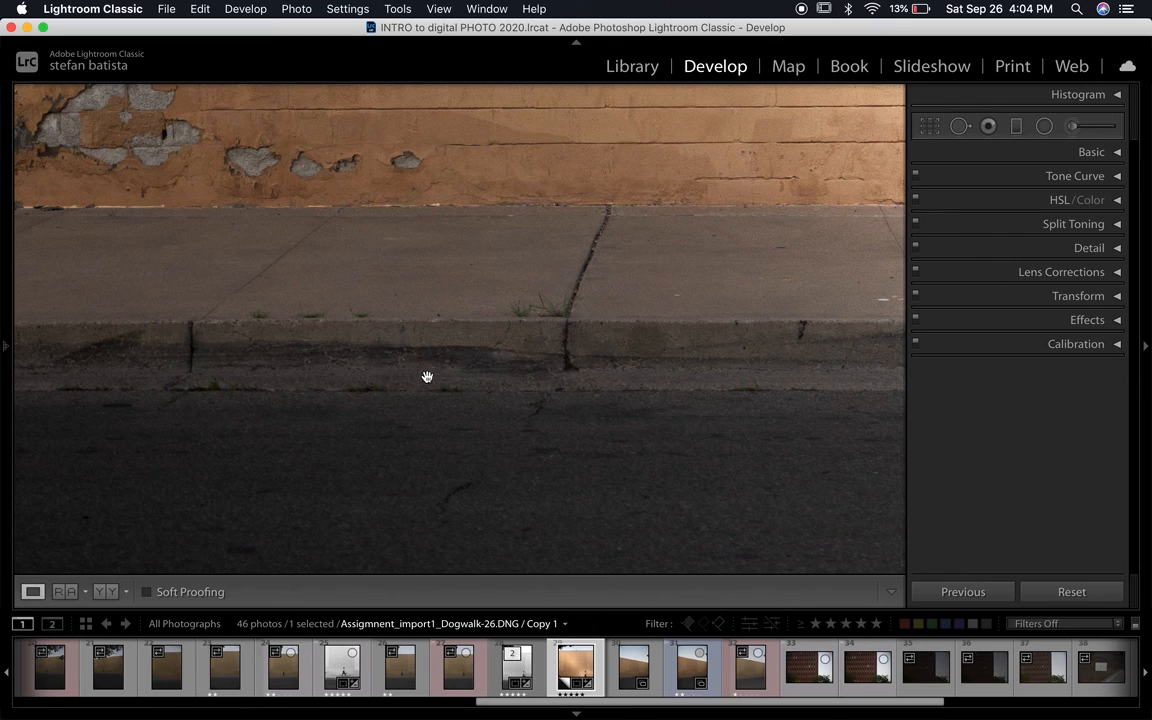
Reopen Spot Removal to check the retouched gutter spots, close it, and view the whole photo
left_click(961, 128)
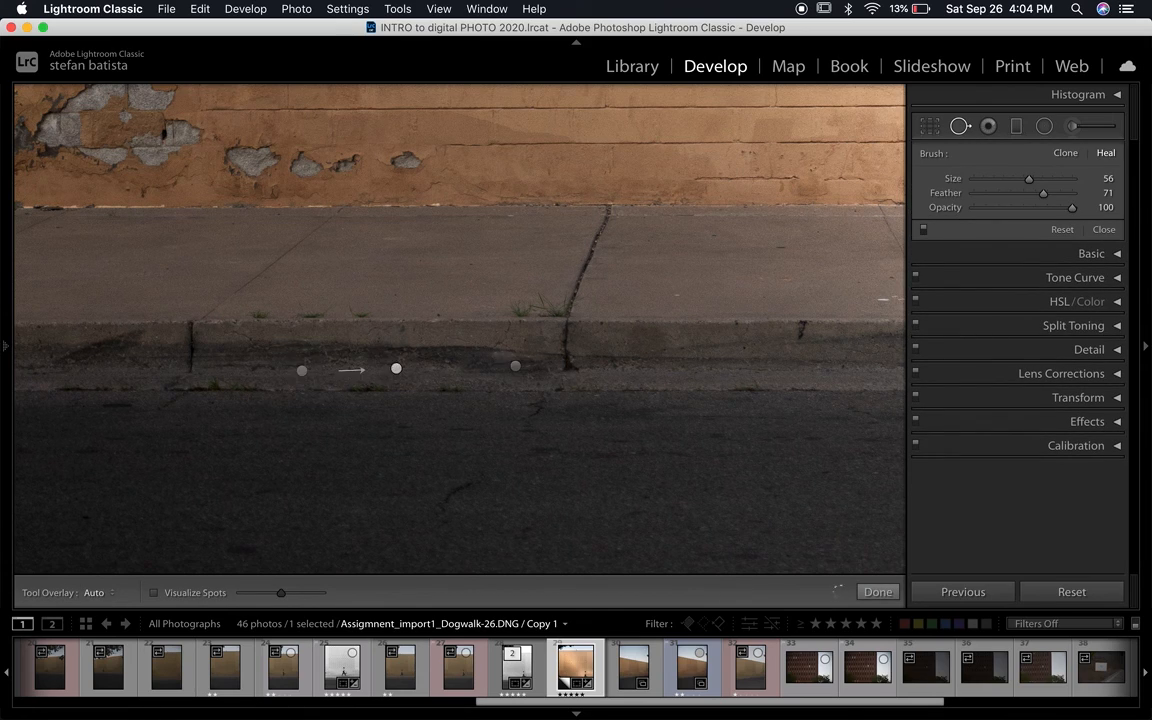
left_click(396, 370)
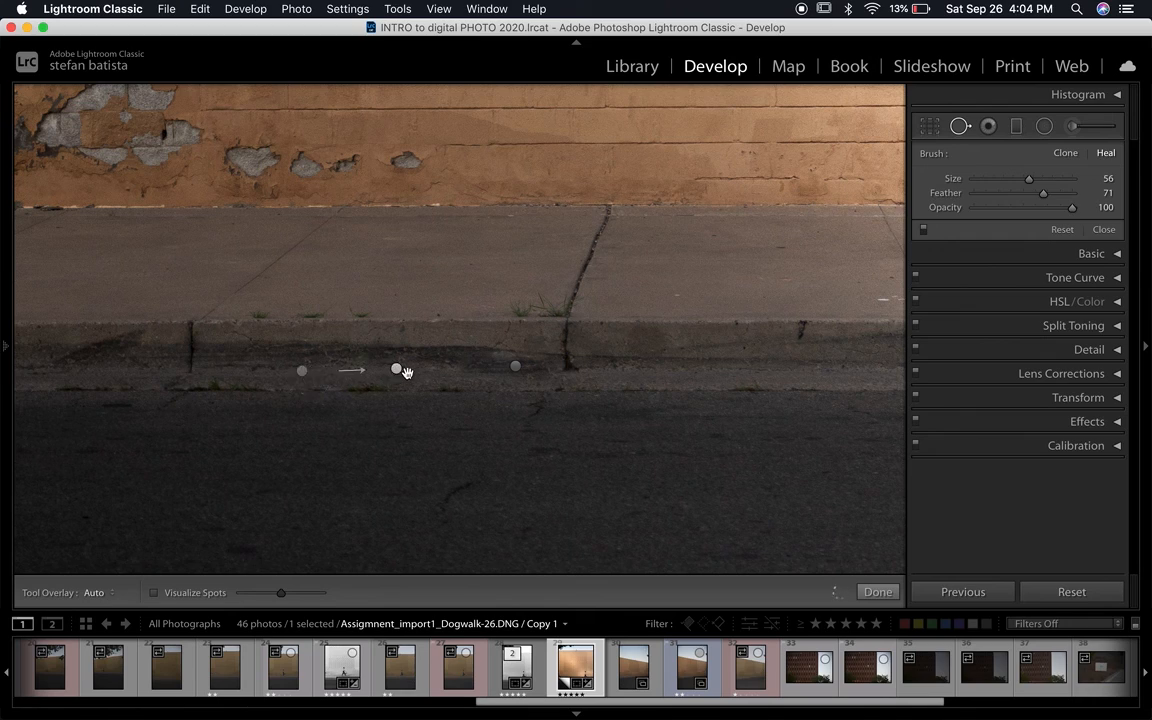
left_click(527, 370)
left_click(894, 590)
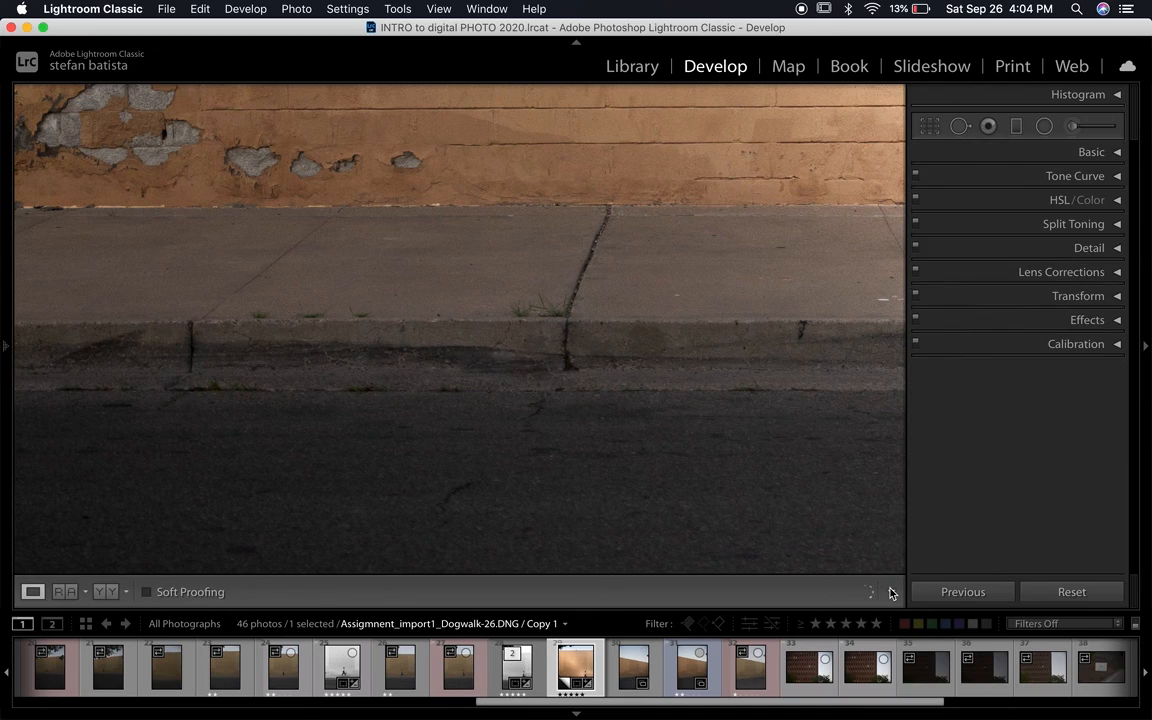
left_click(578, 286)
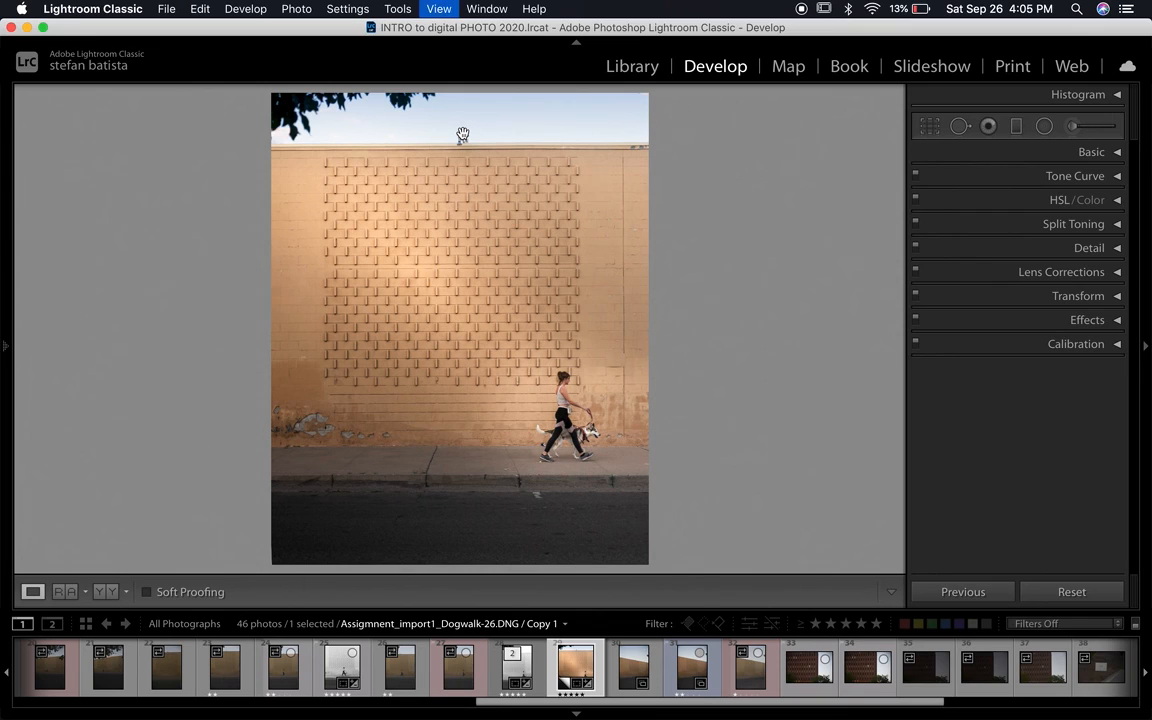
Configure the Spot Removal brush for the lamp on the wall's top edge: Clone mode, Size 76 and Feather 50
key("z")
left_click_drag(594, 180, 565, 558)
left_click_drag(573, 290, 506, 541)
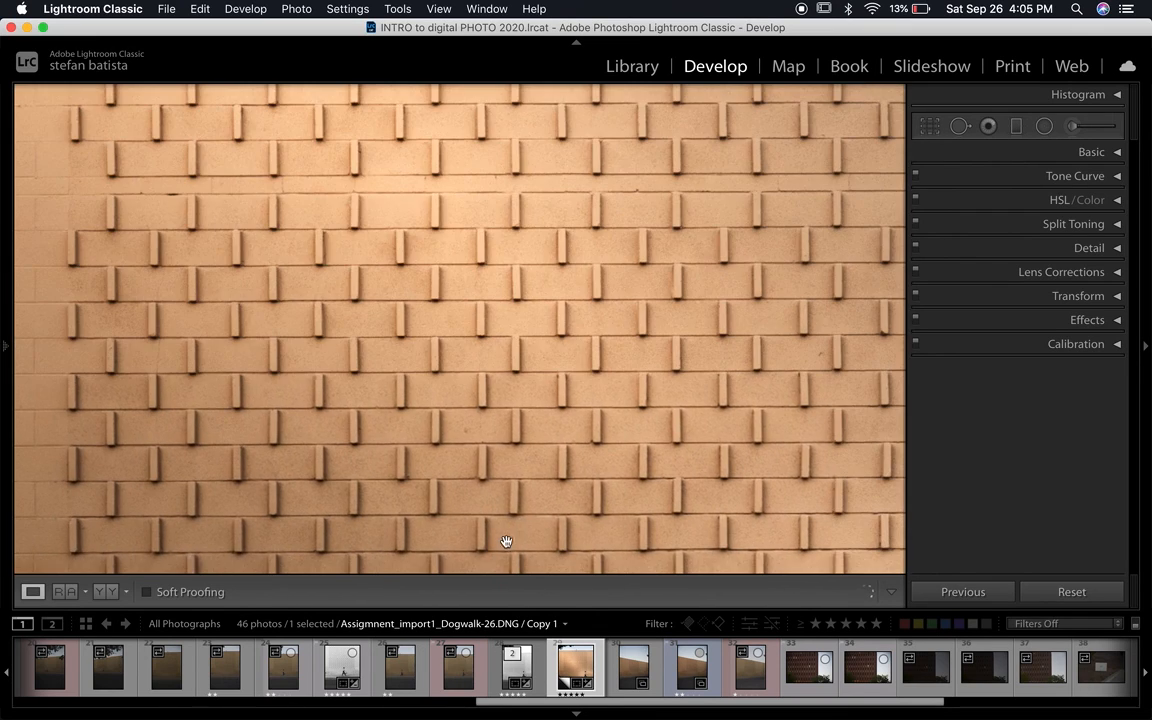
left_click_drag(589, 221, 461, 383)
left_click_drag(586, 303, 460, 485)
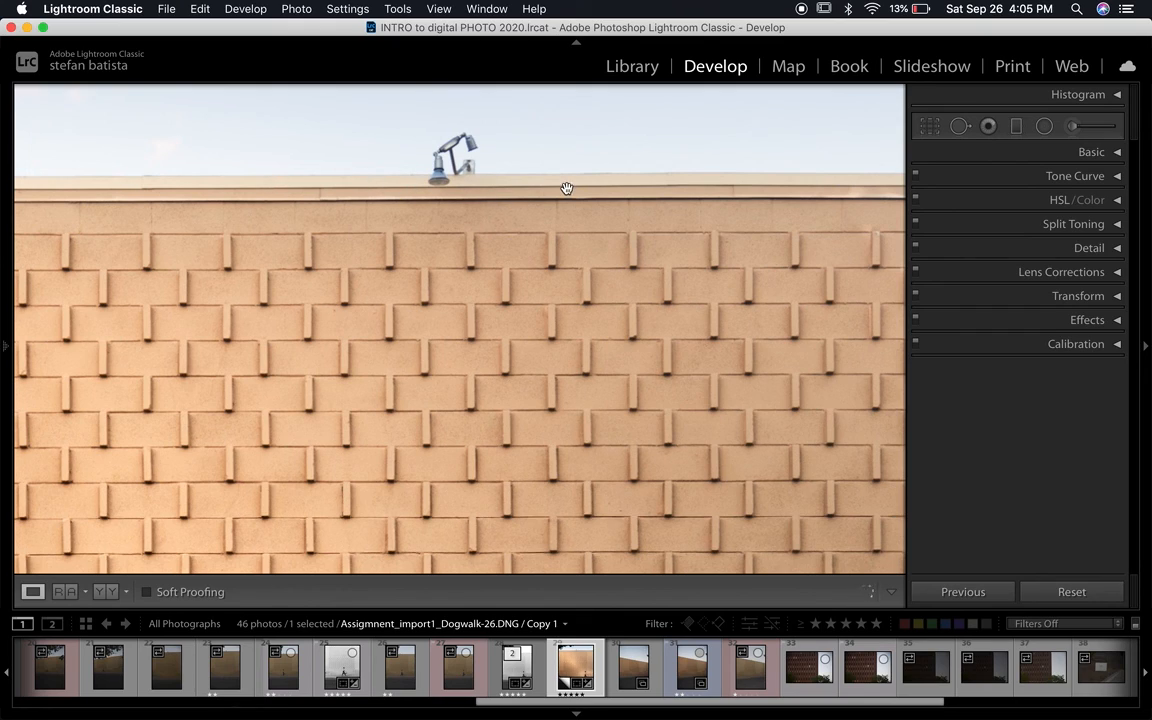
left_click(960, 127)
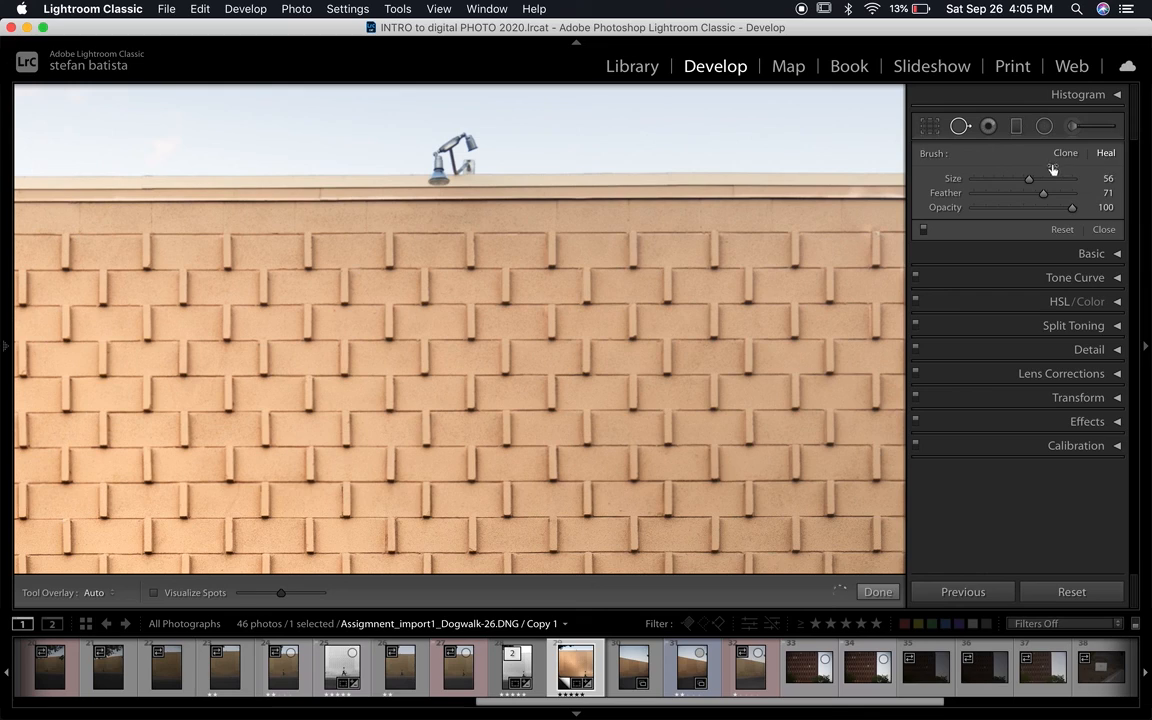
key("bracketright")
key("bracketright")
key("bracketright")
key("bracketright")
scroll(457, 149, "up", 2)
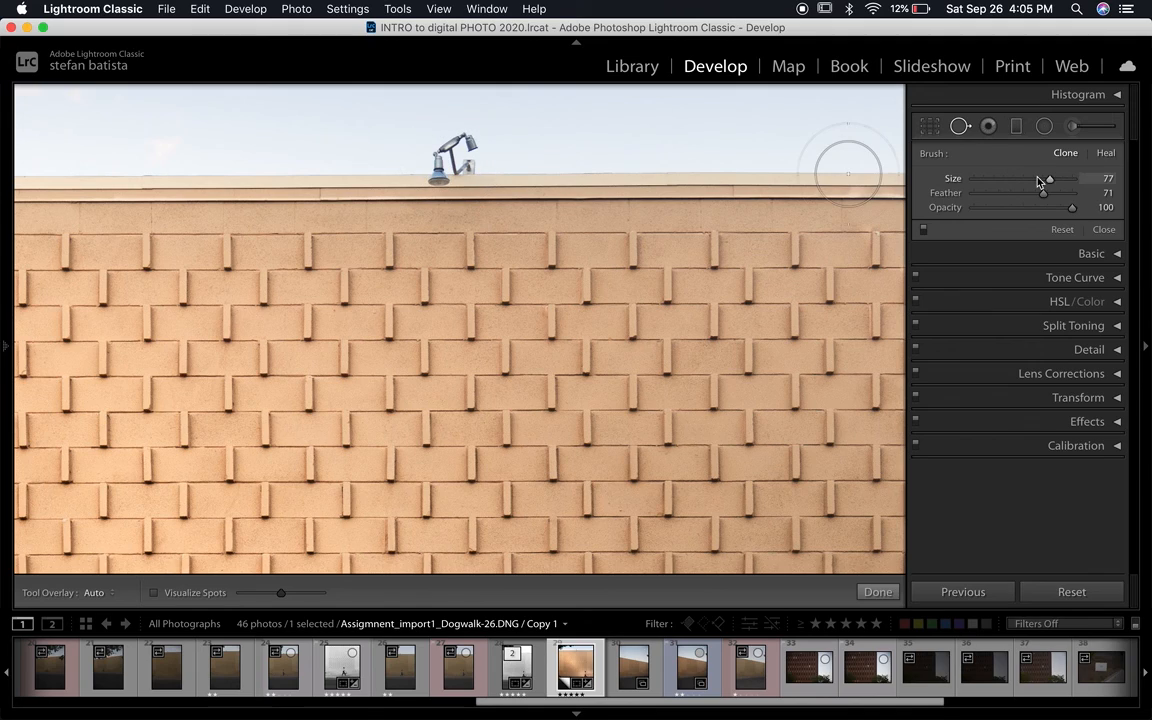
left_click_drag(1044, 193, 1022, 194)
scroll(445, 168, "down", 1)
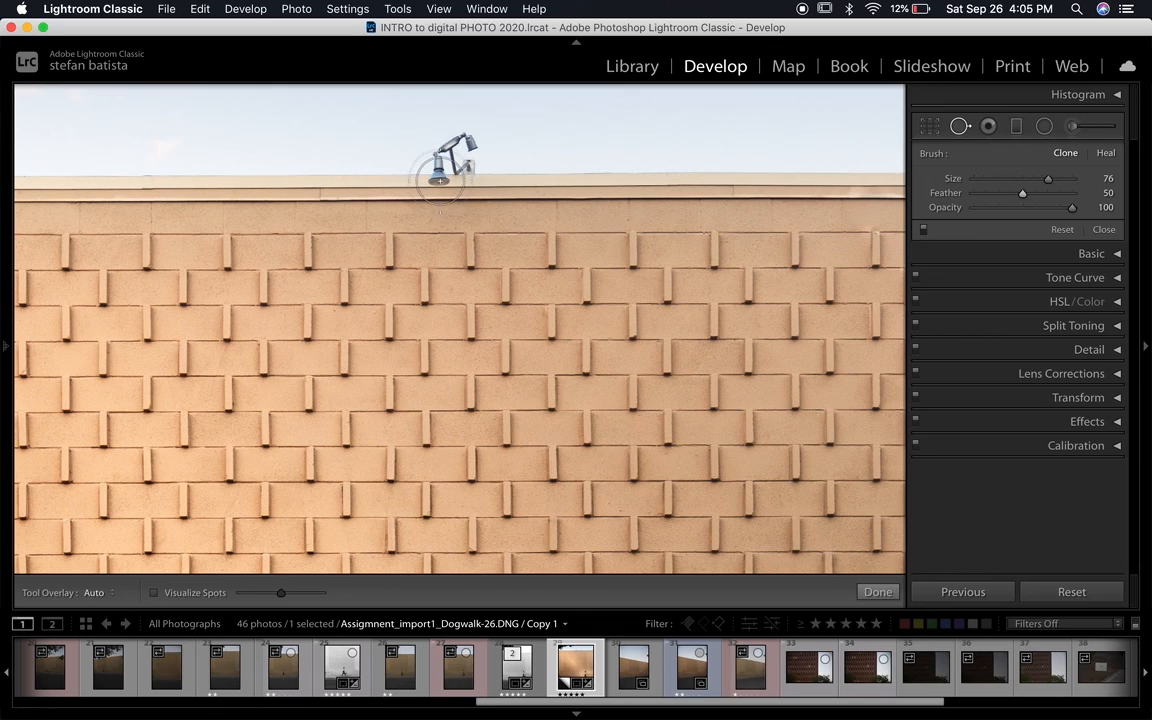
Clone sky and wall edge over the lamp, align the source with the wall's top edge, and finish Spot Removal
mouse_move(437, 182)
left_mouse_down()
mouse_move(457, 141)
mouse_move(461, 155)
left_mouse_up()
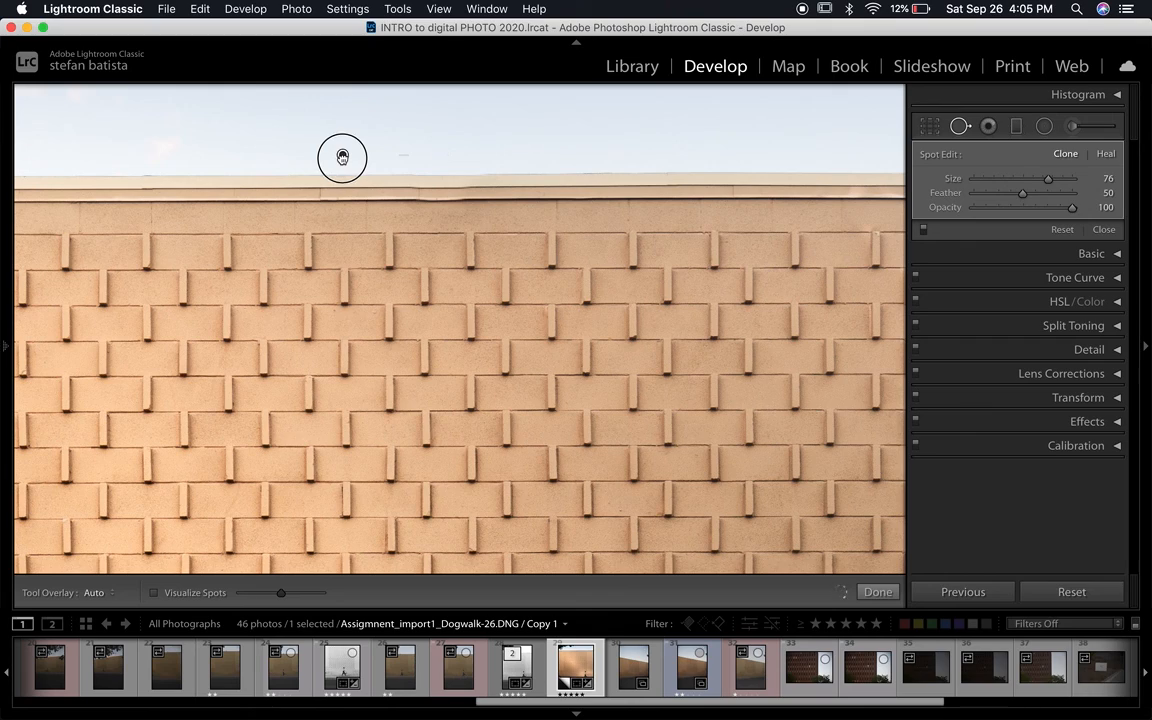
key("Delete")
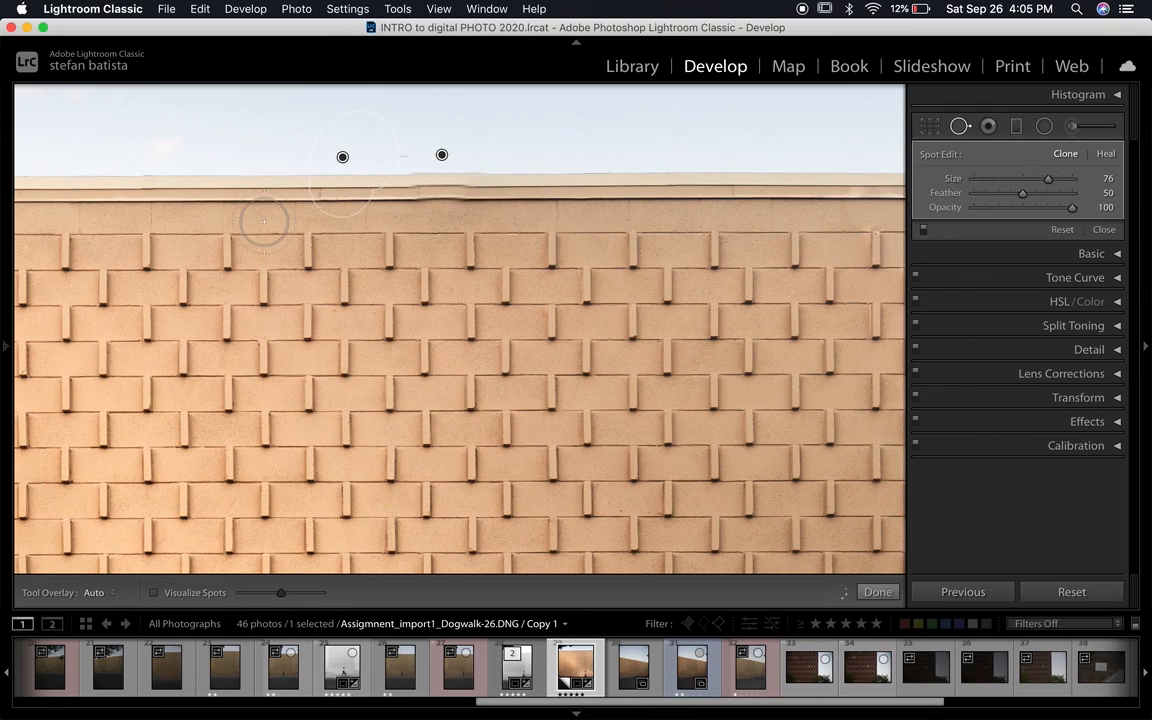
left_click(345, 159)
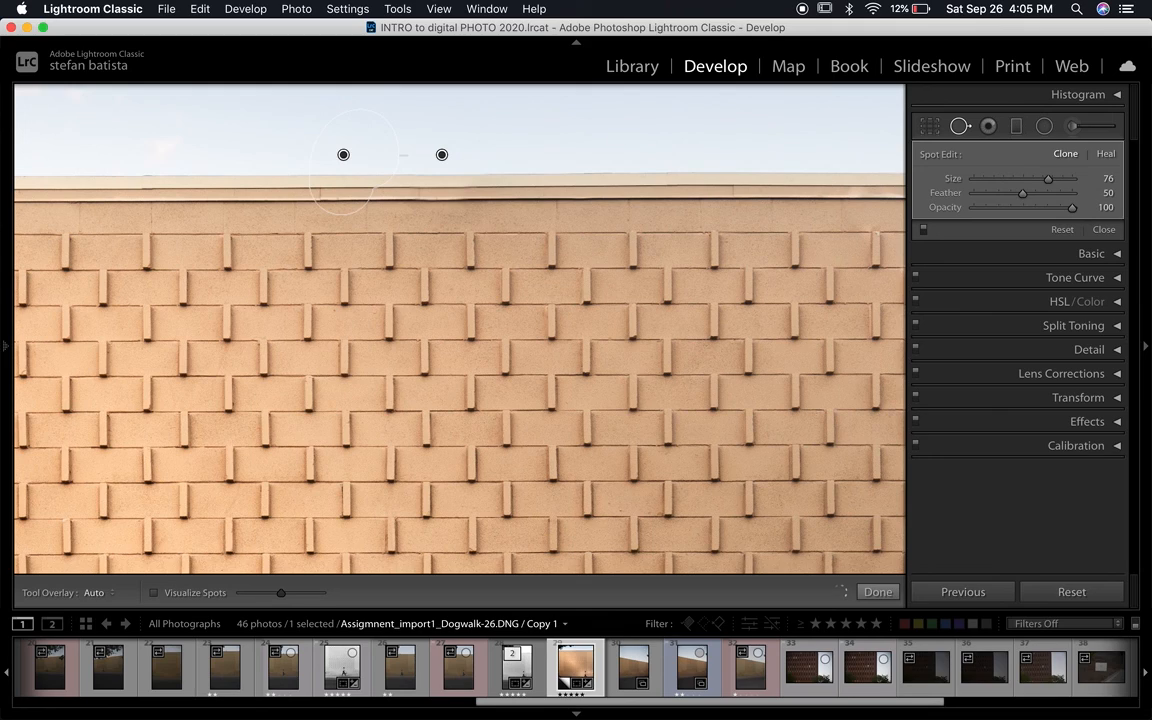
left_click(876, 592)
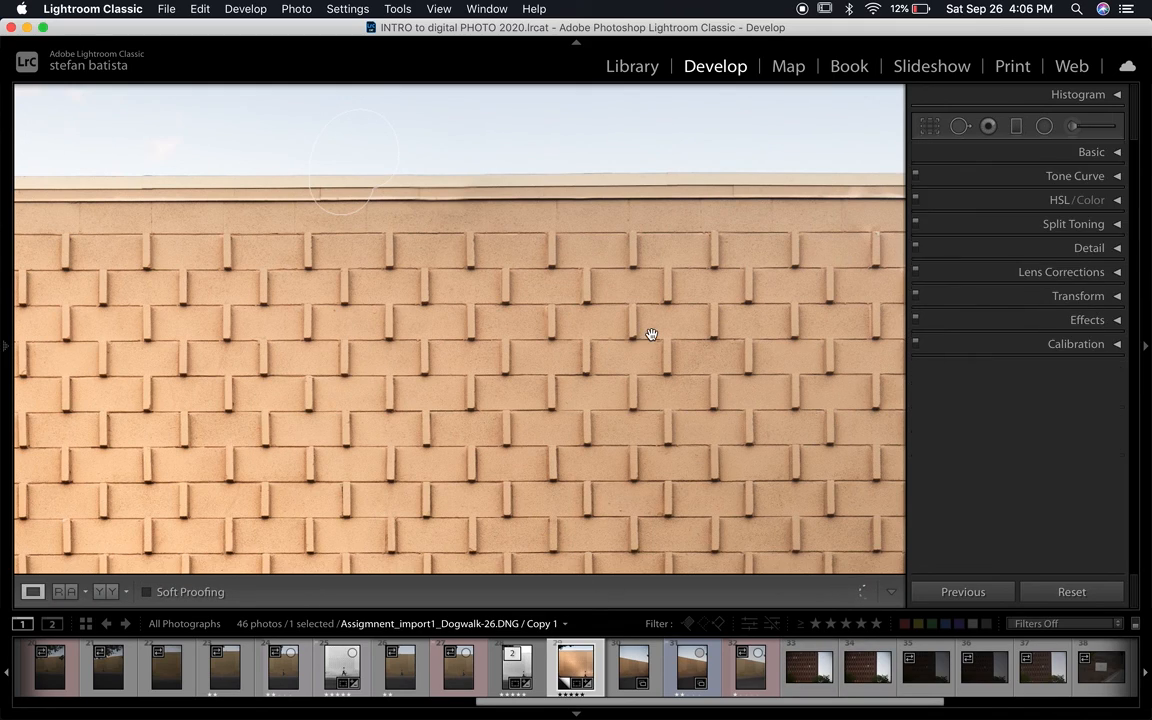
left_click(488, 275)
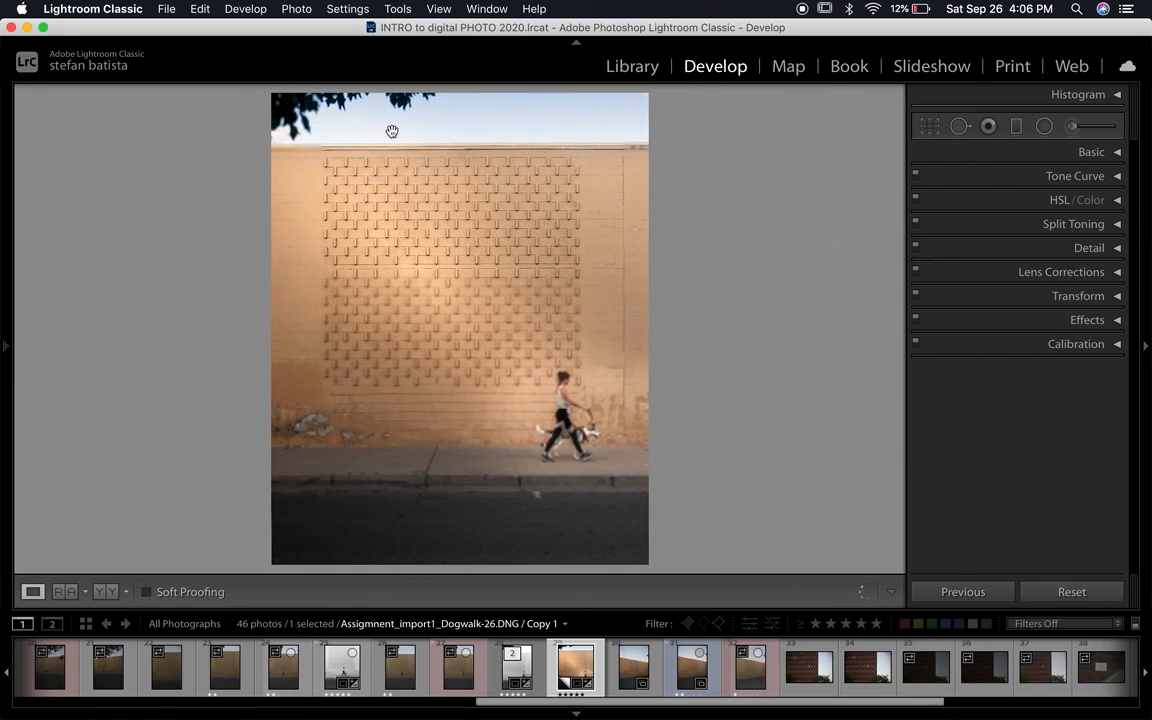
Reopen the clone spot covering the lamp, refine its source alignment along the wall's top edge, and close Spot Removal
key("z")
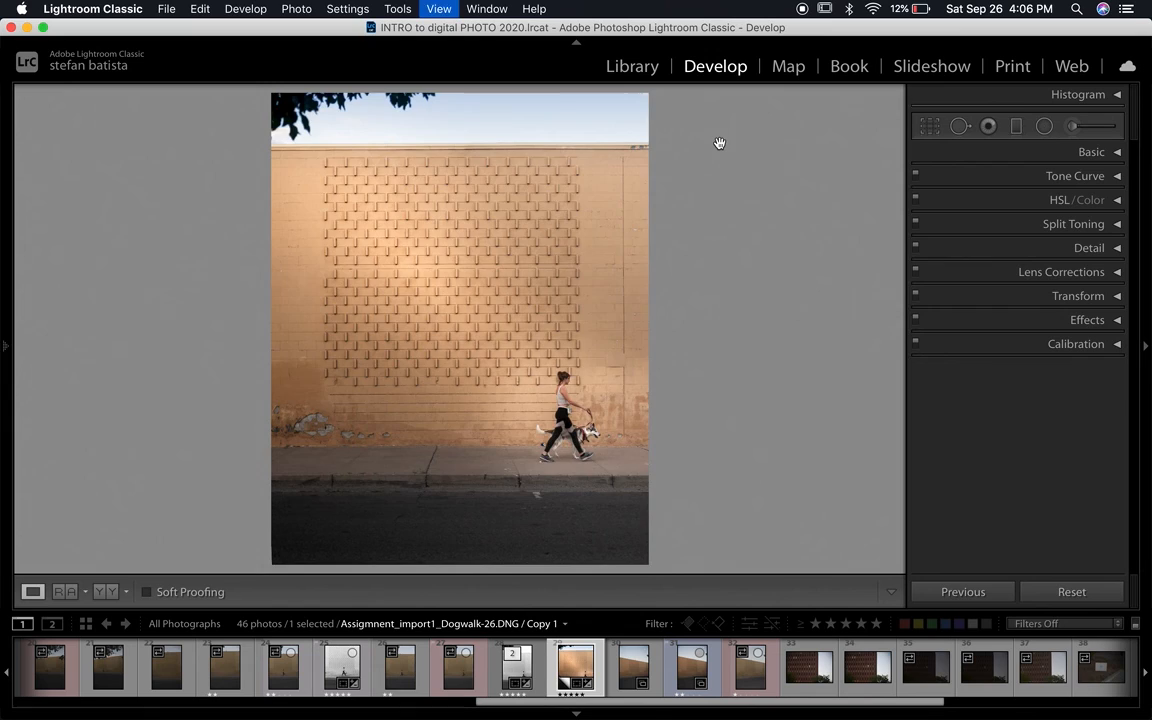
left_click(960, 130)
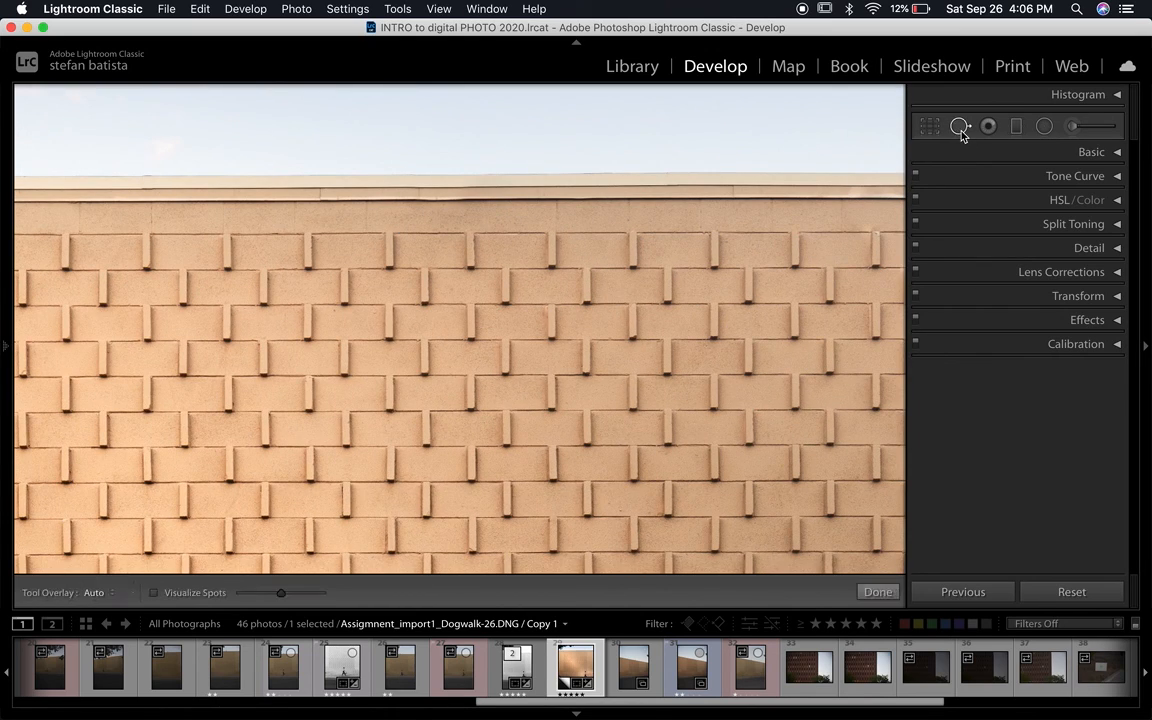
left_click(442, 156)
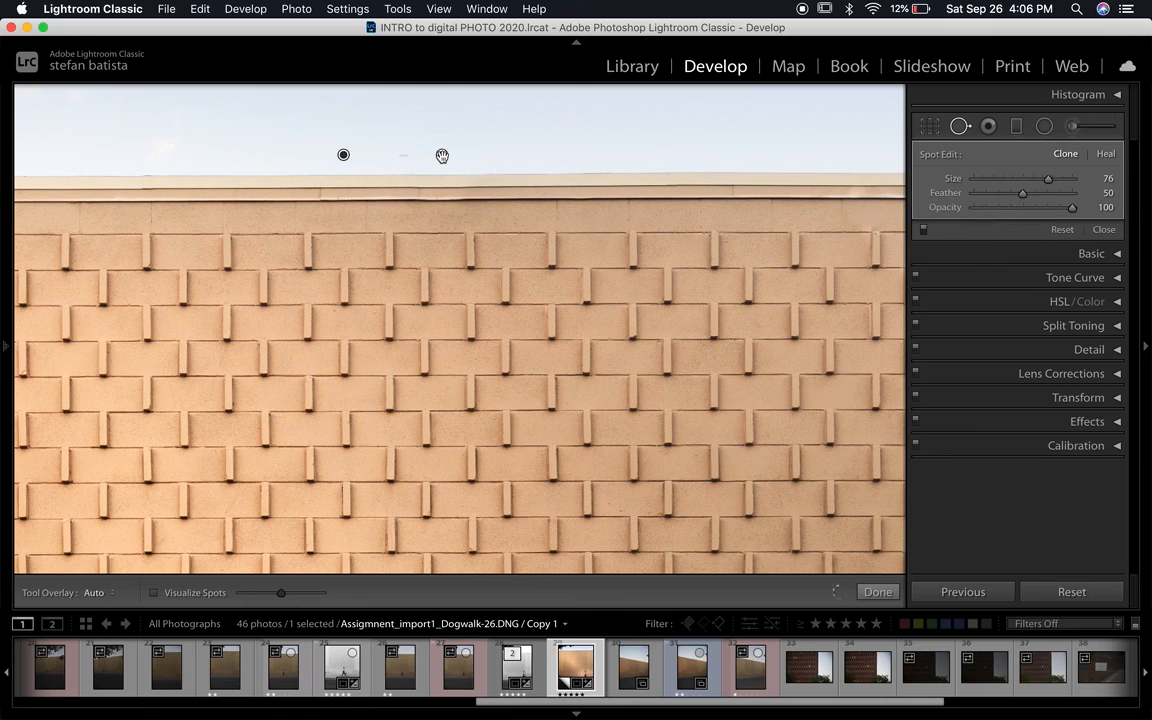
left_click(344, 155)
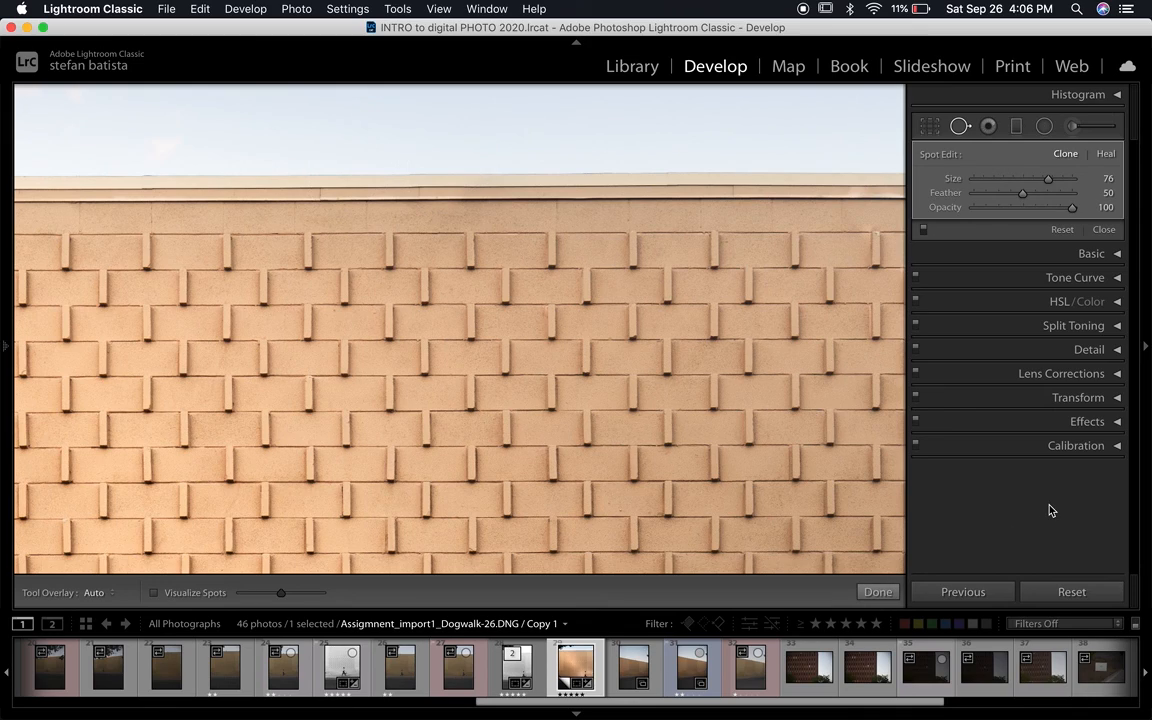
left_click(878, 592)
key("z")
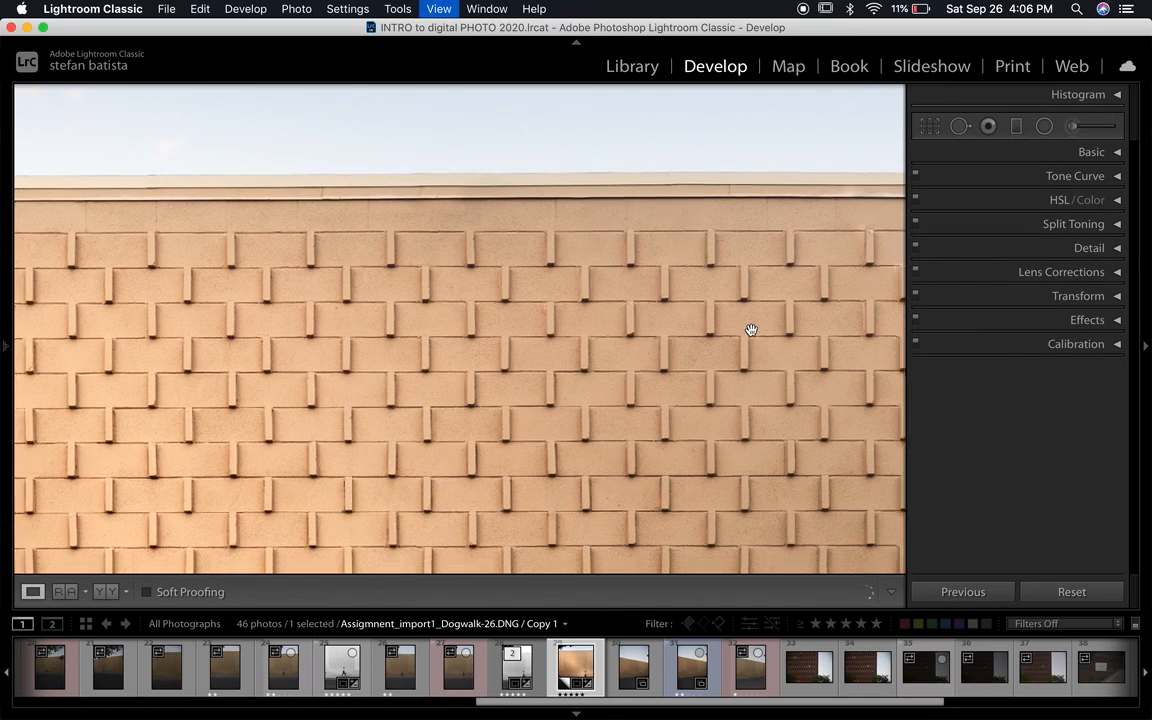